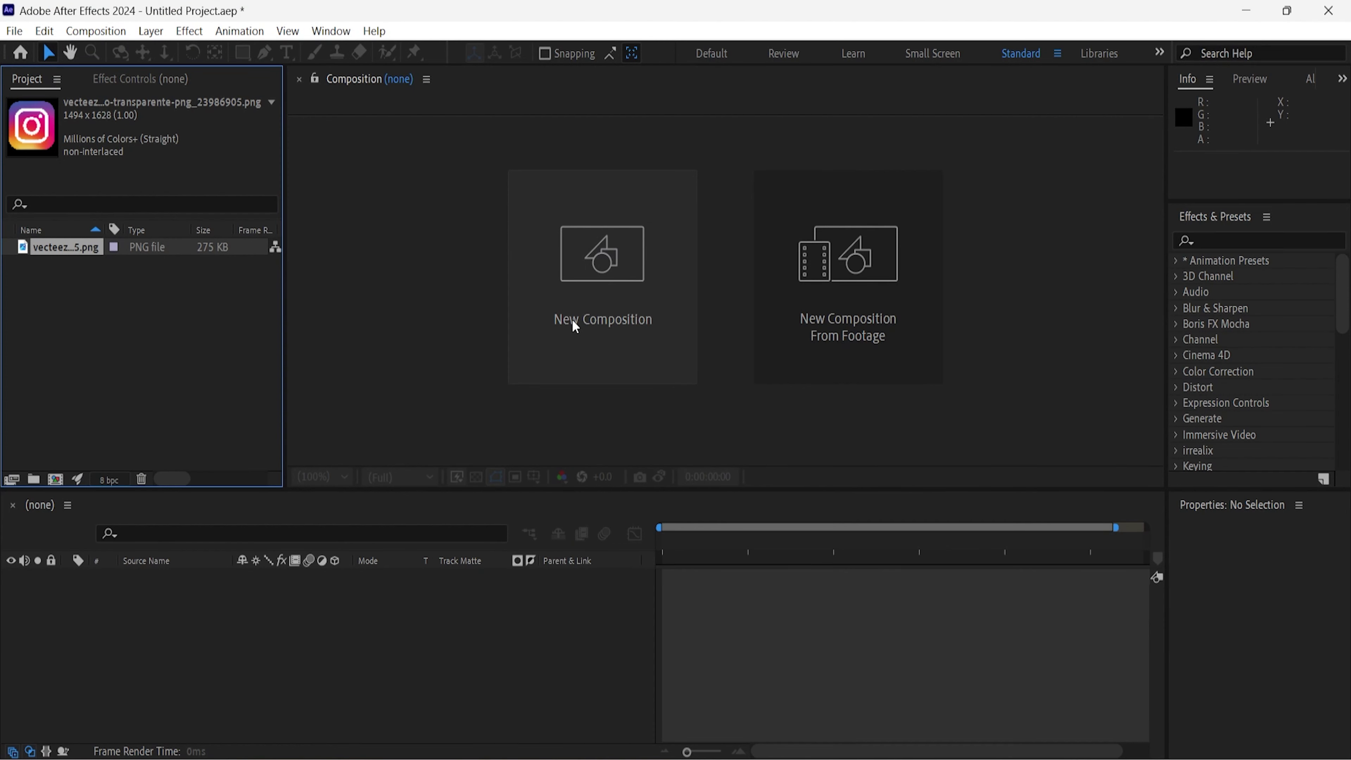
# Create a 1920×1080 composition named 'Main' with a 0;00;10;00 duration.
pyautogui.click(575, 326)
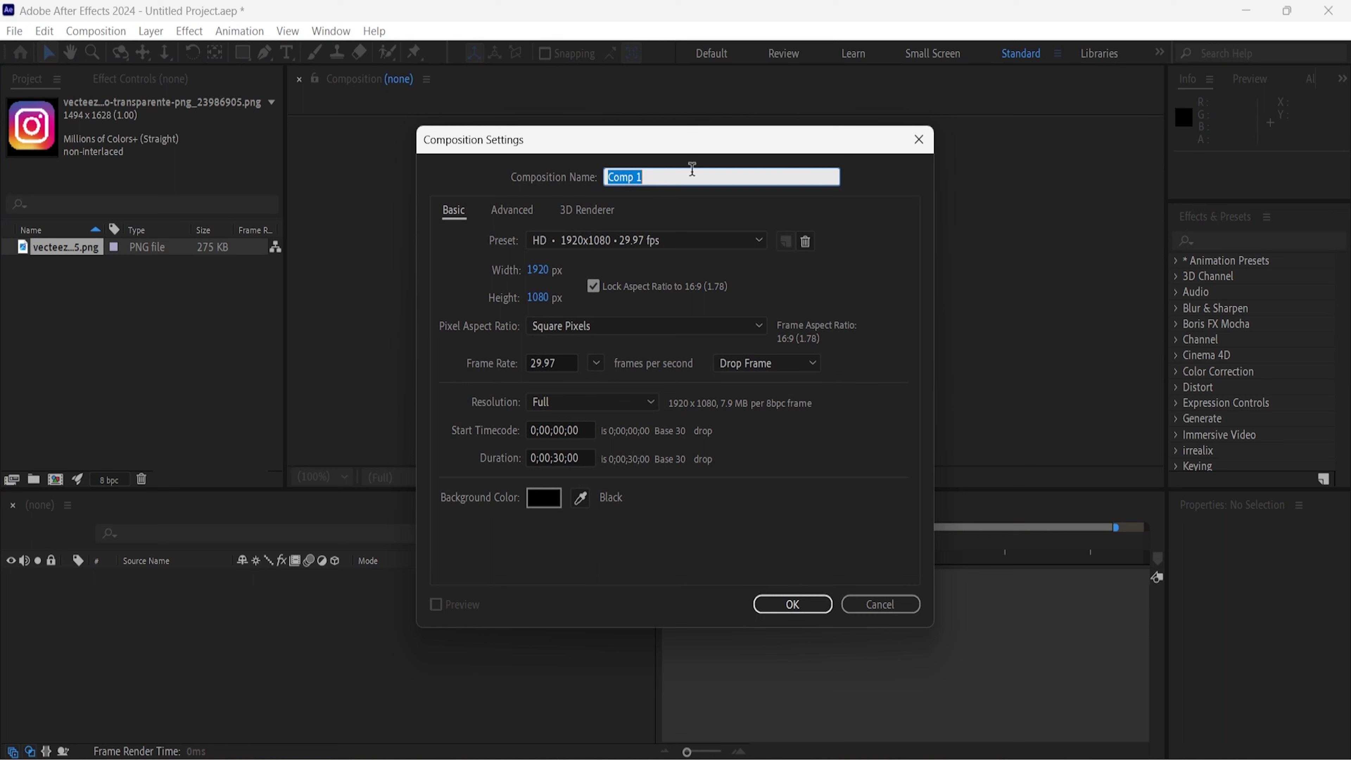
pyautogui.write('Main')
pyautogui.click(566, 453)
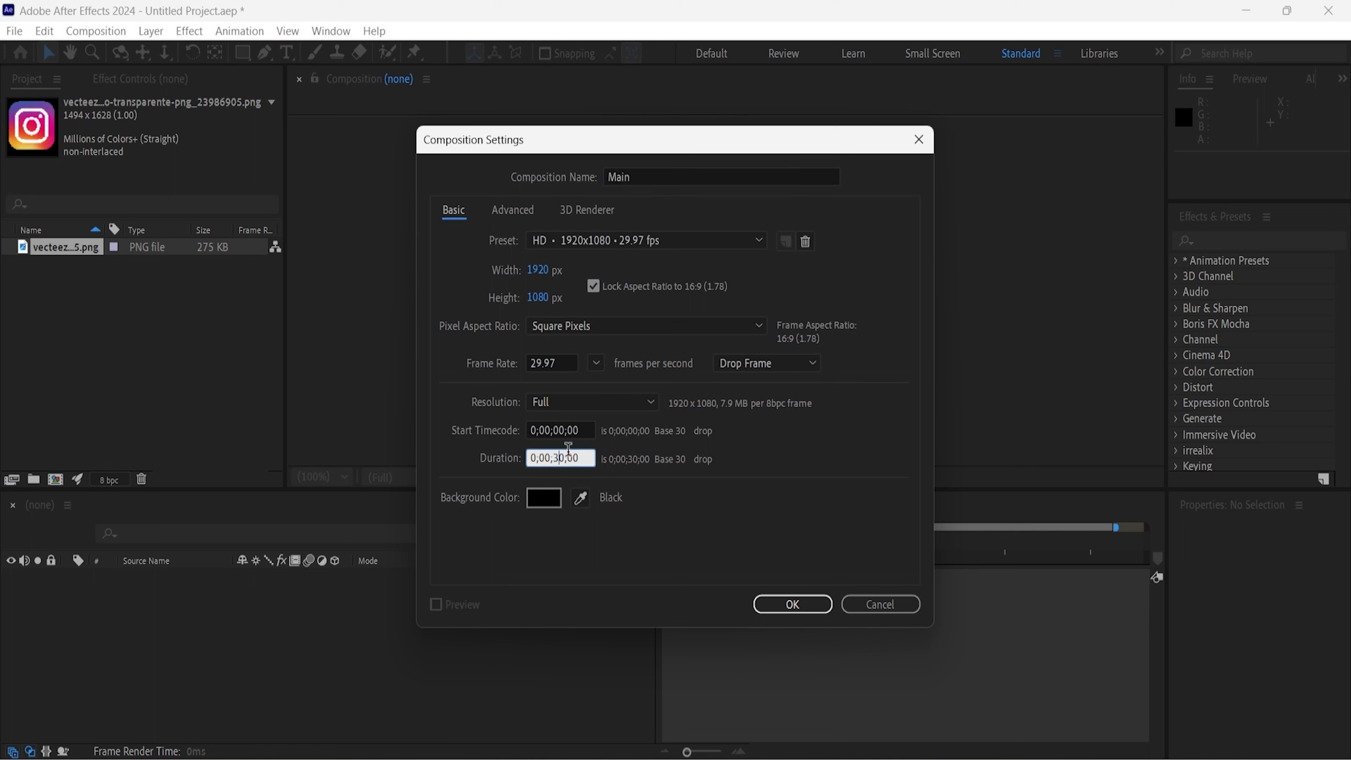
pyautogui.press('BackSpace')
pyautogui.write('1')
pyautogui.press('Return')
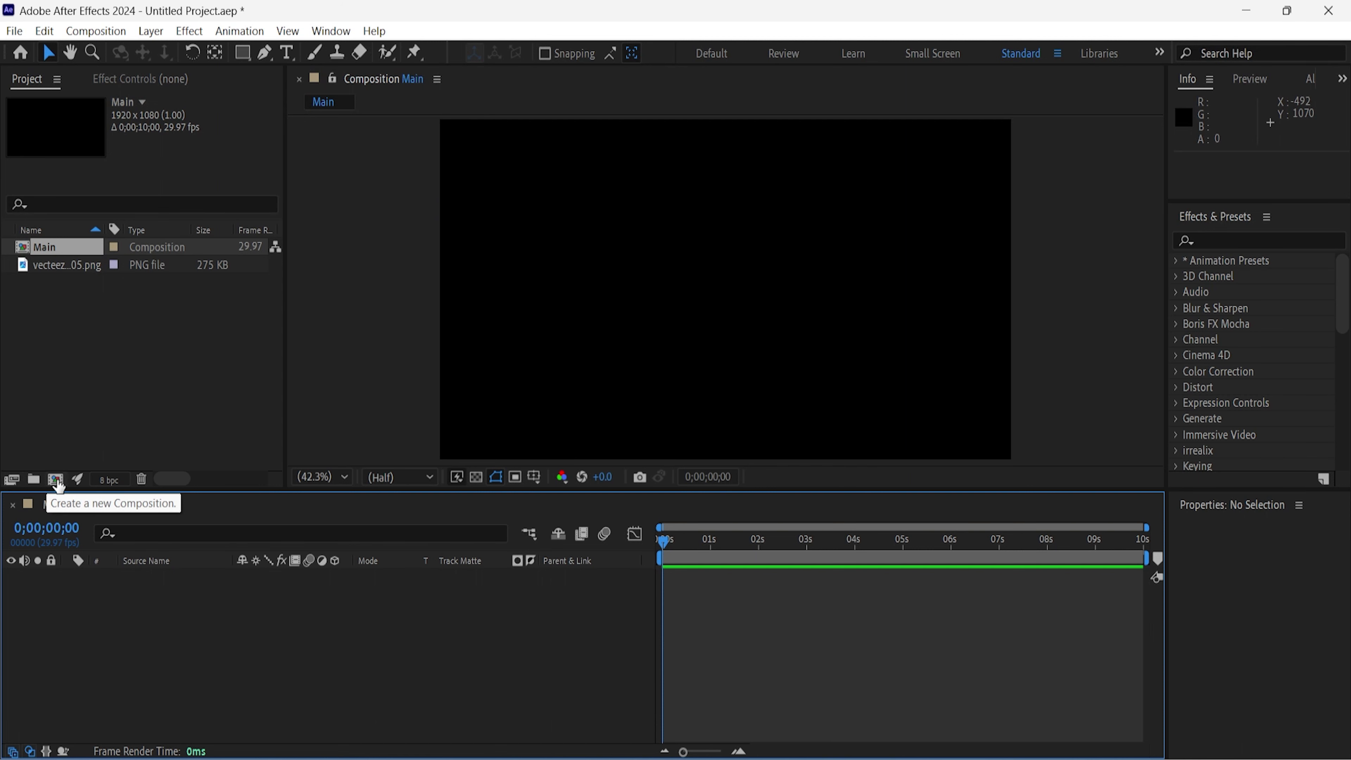
# Make a second composition 'Logo' at 600×600 with the aspect-ratio lock off.
pyautogui.click(56, 479)
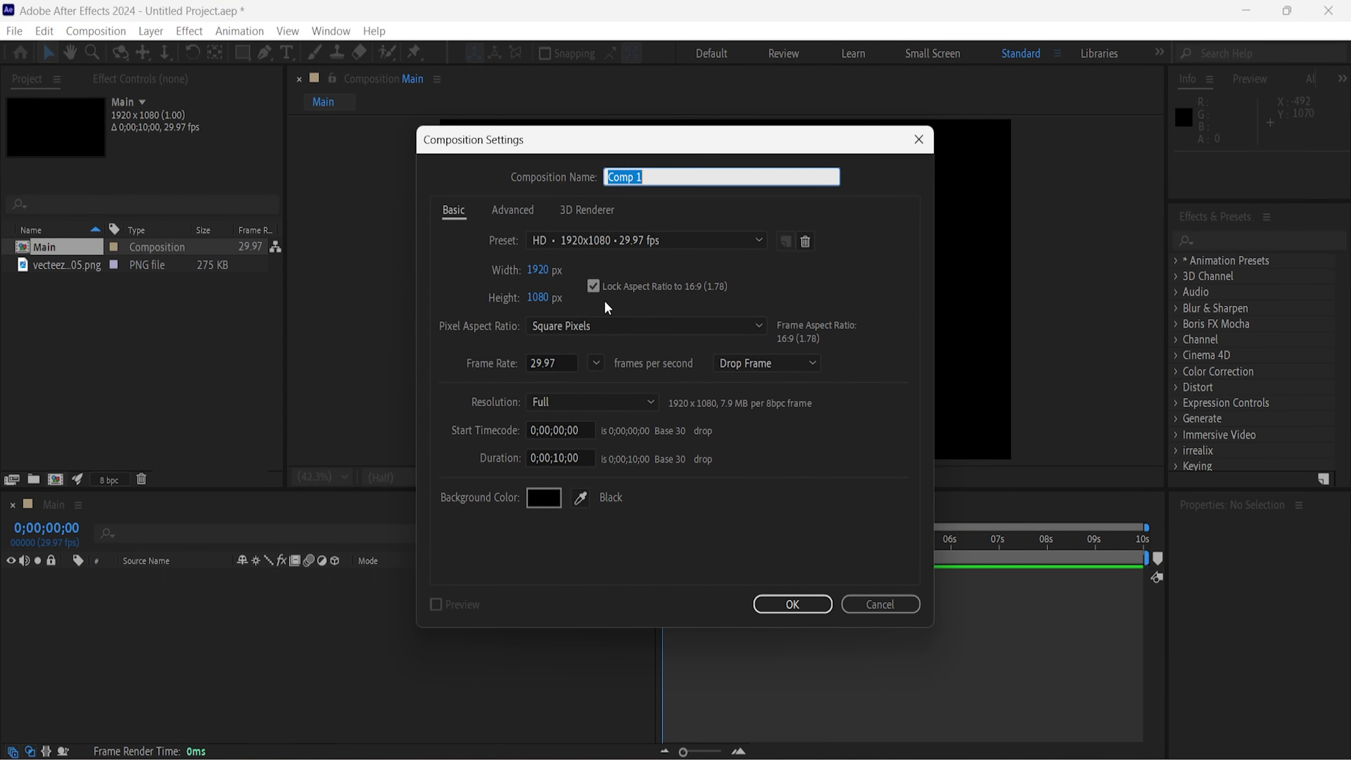
pyautogui.click(593, 285)
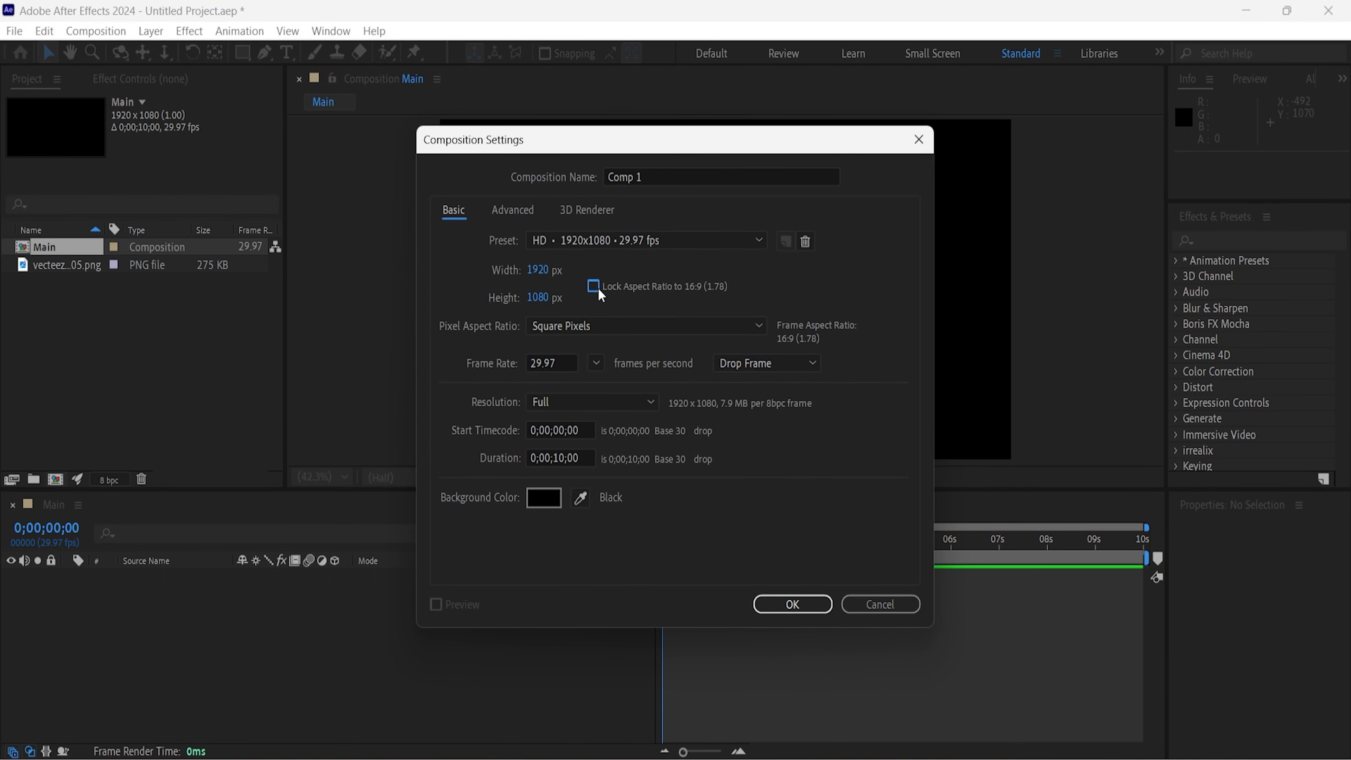
pyautogui.click(673, 174)
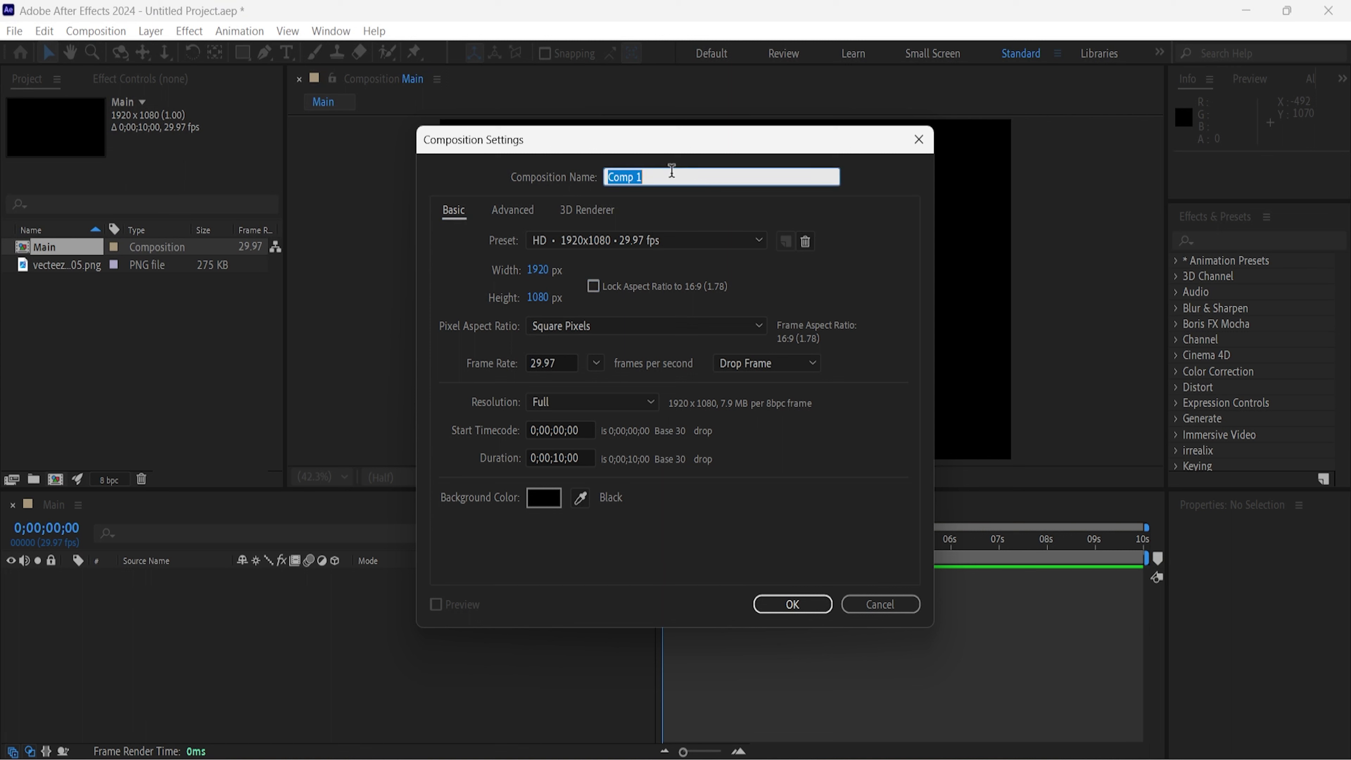
pyautogui.write('Logo')
pyautogui.click(540, 266)
pyautogui.write('60')
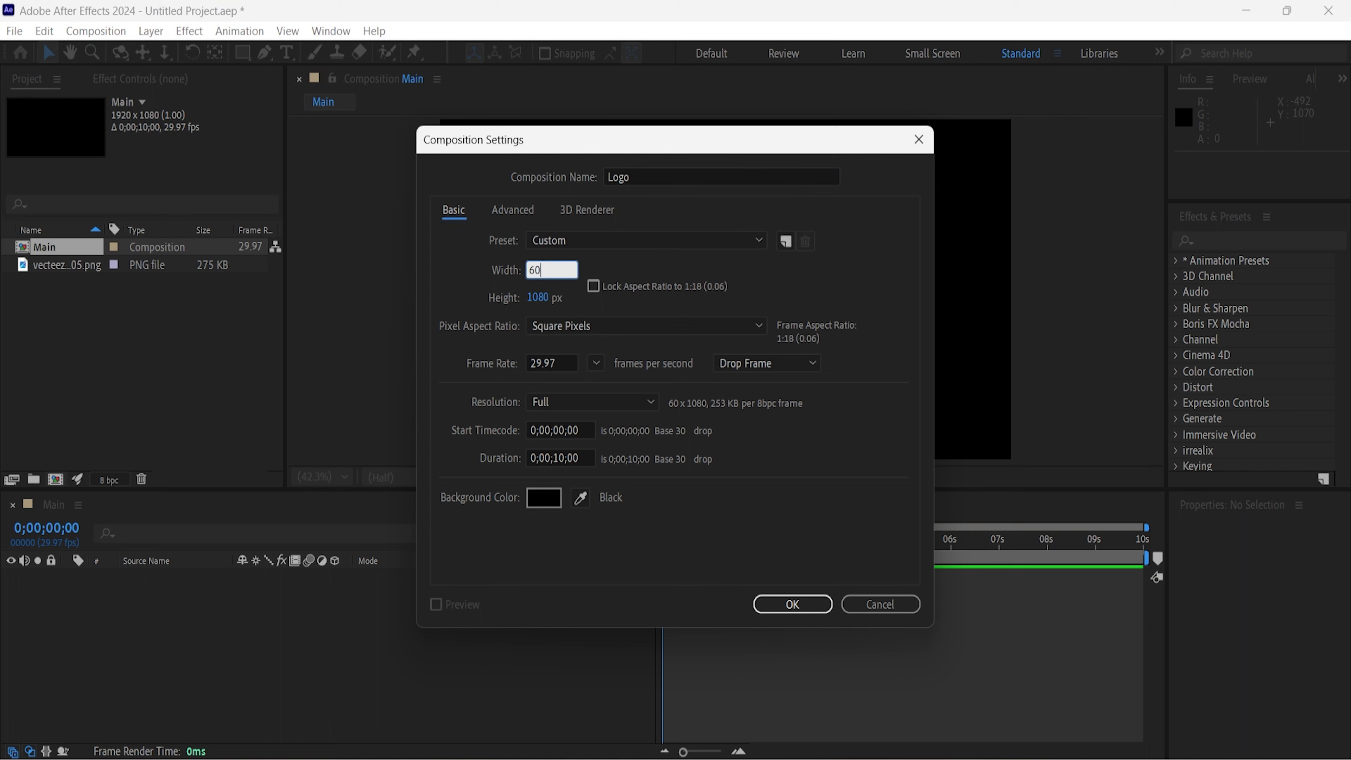
pyautogui.write('0')
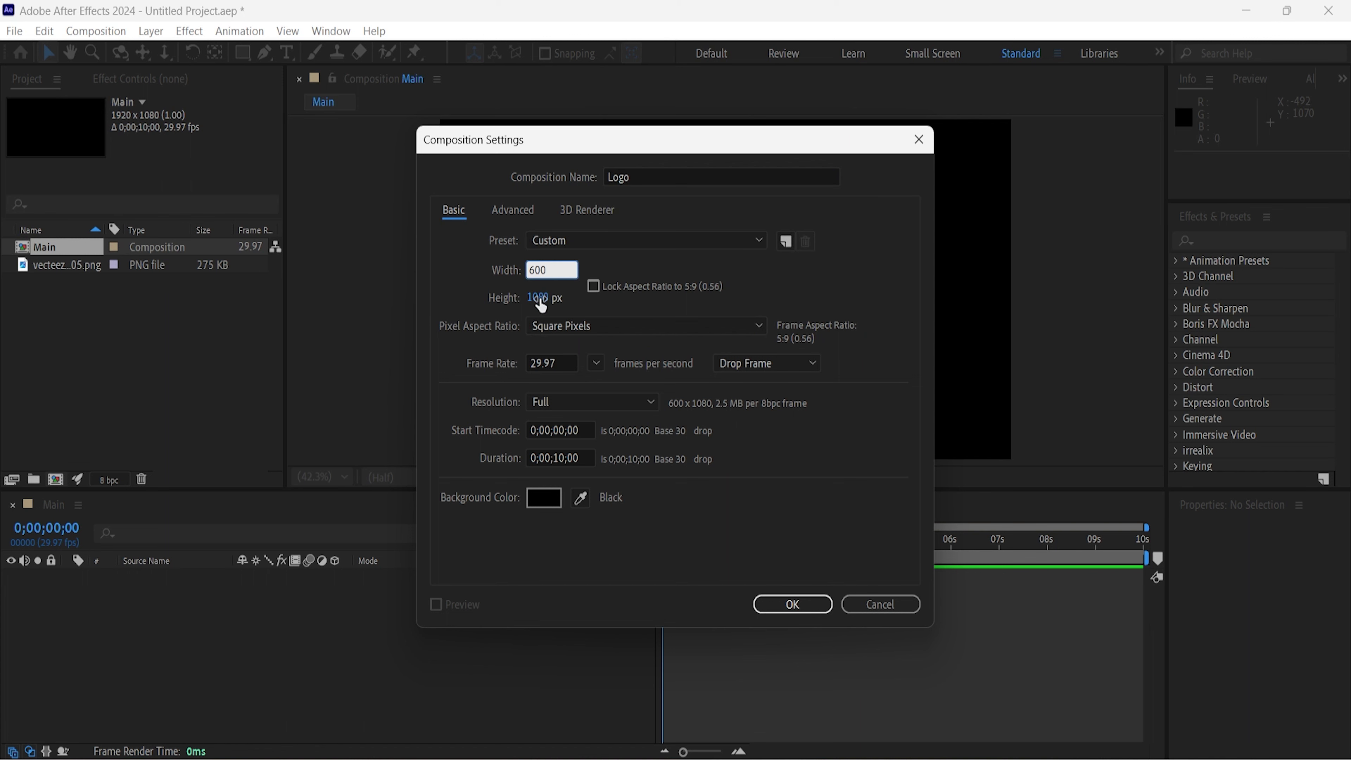
pyautogui.click(539, 297)
pyautogui.write('600')
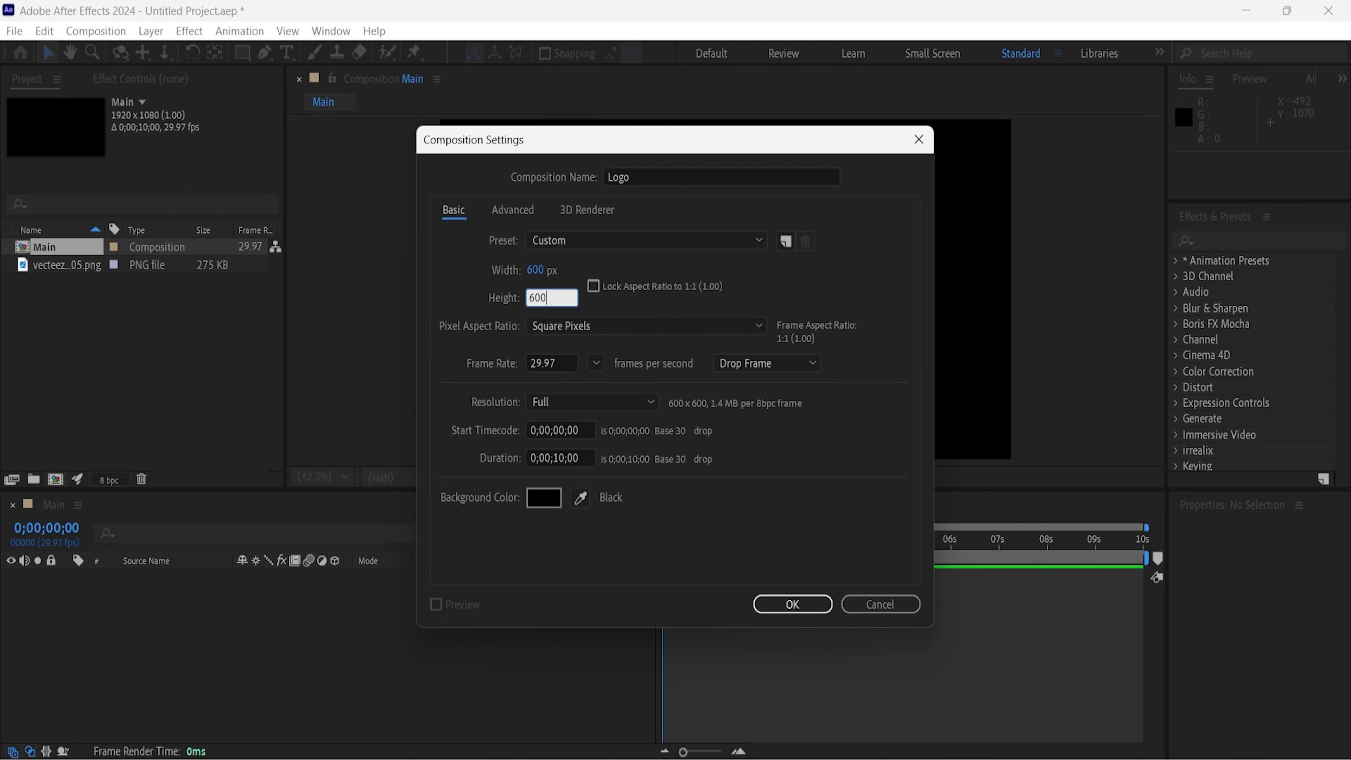
pyautogui.click(785, 604)
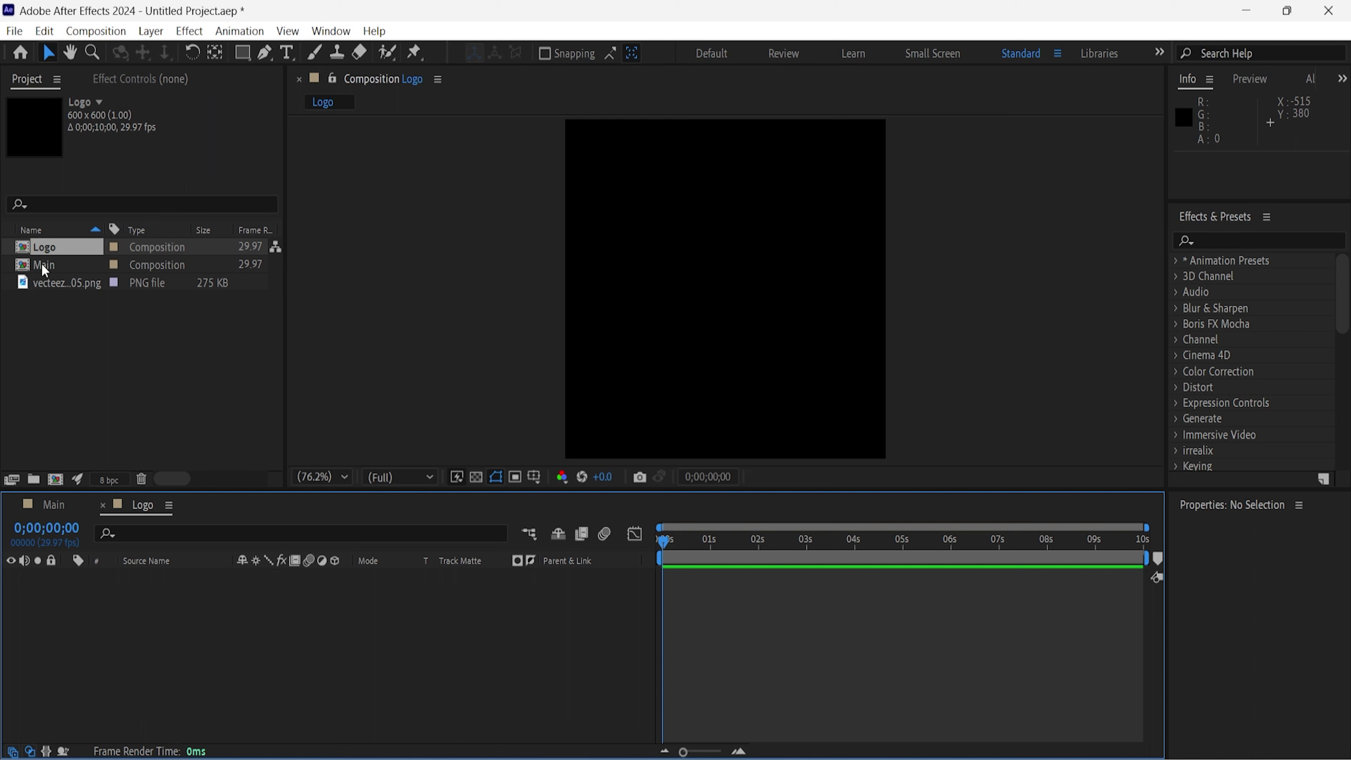
# Place the Instagram PNG in Logo at 35% scale, then go back to Main.
pyautogui.click(56, 282)
pyautogui.moveTo(77, 282); pyautogui.dragTo(135, 638)
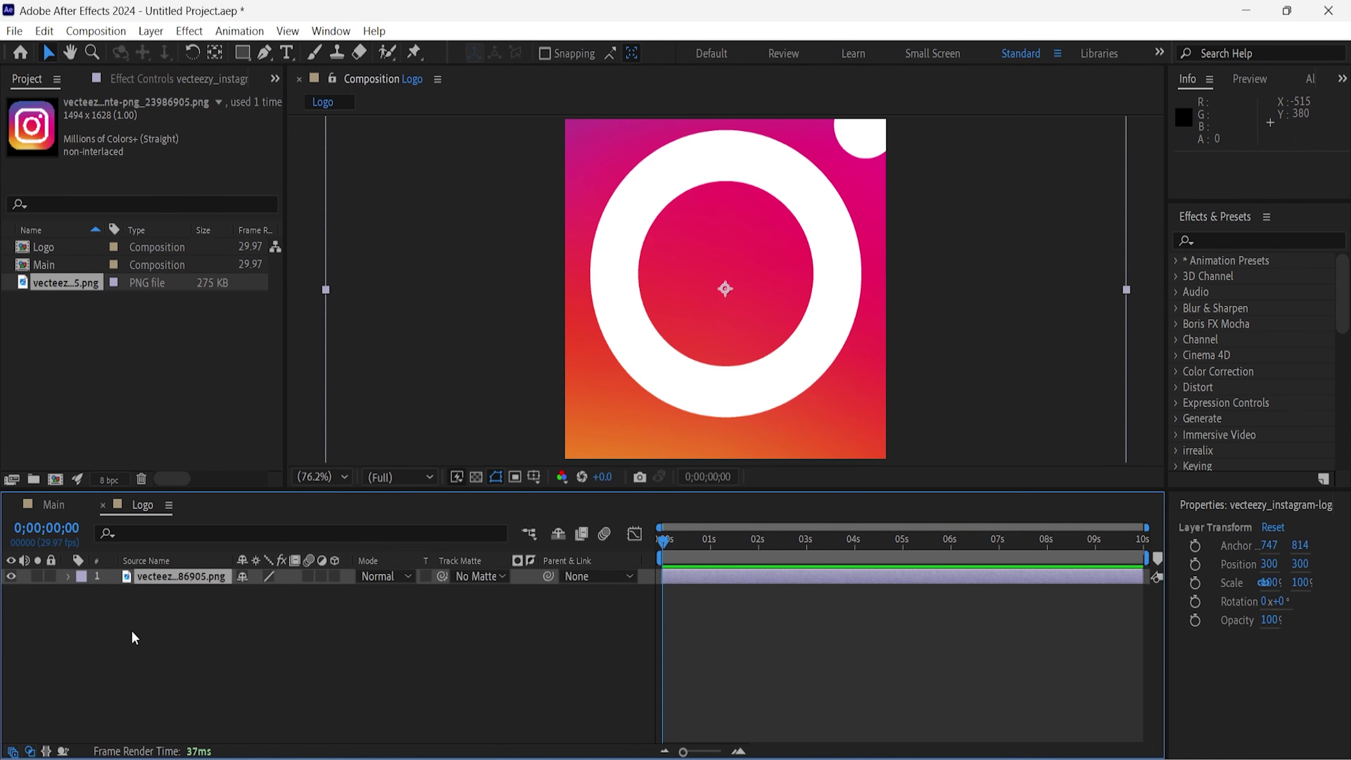
pyautogui.press('s')
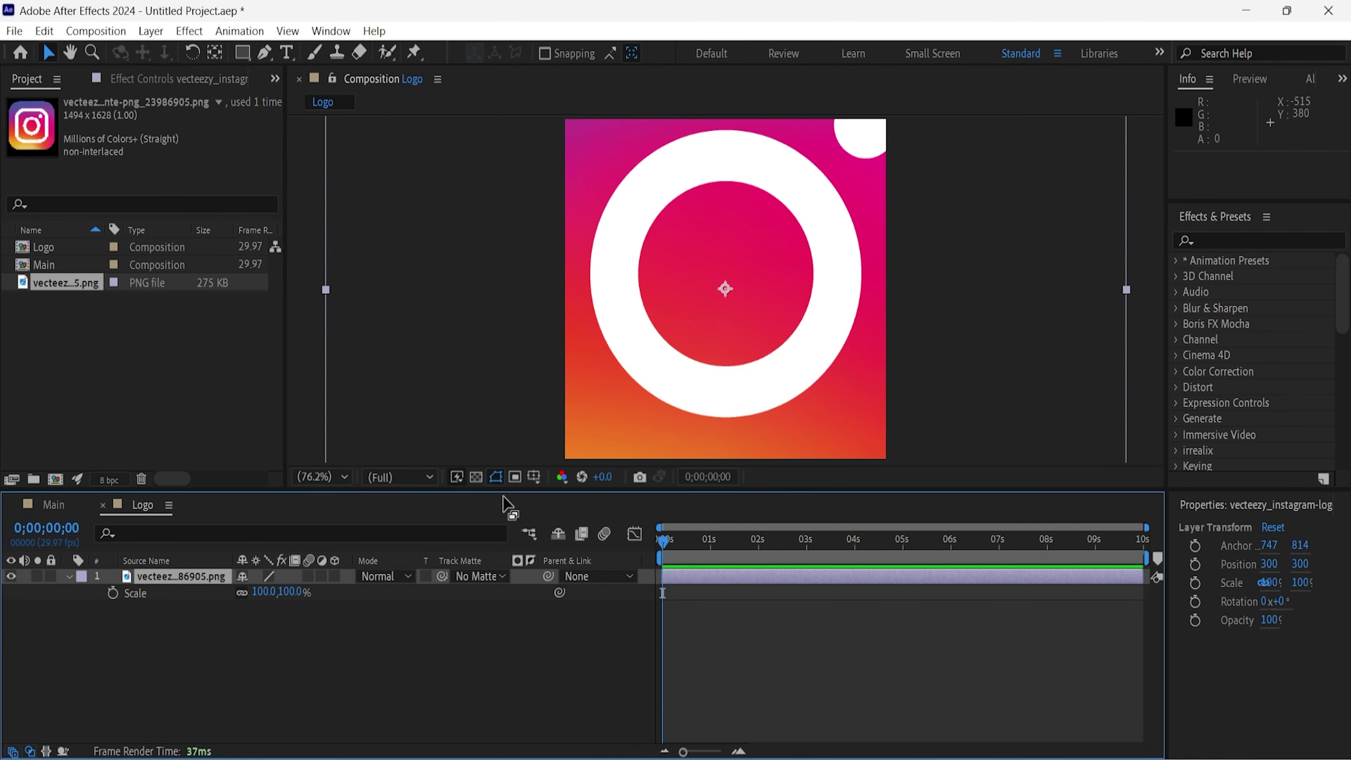
pyautogui.moveTo(298, 593); pyautogui.dragTo(239, 593)
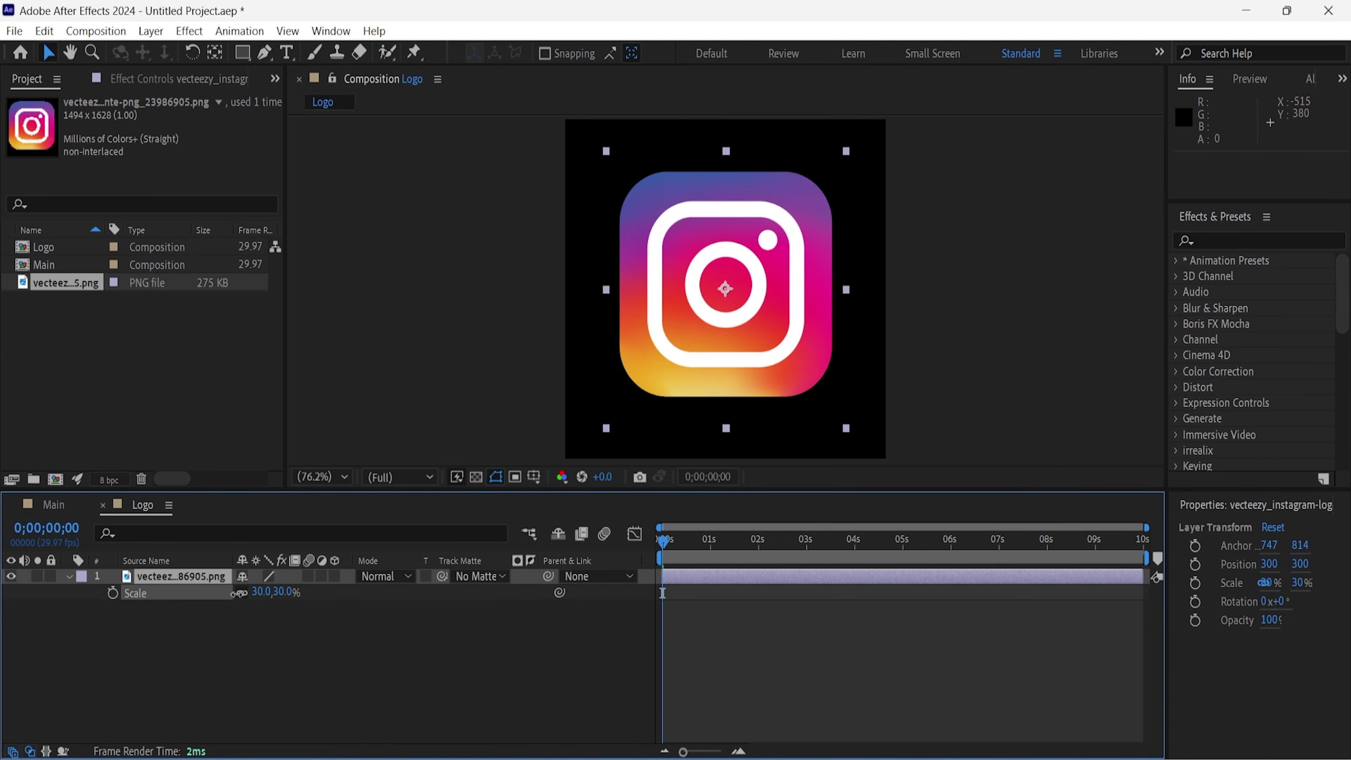
pyautogui.moveTo(239, 593); pyautogui.dragTo(241, 593)
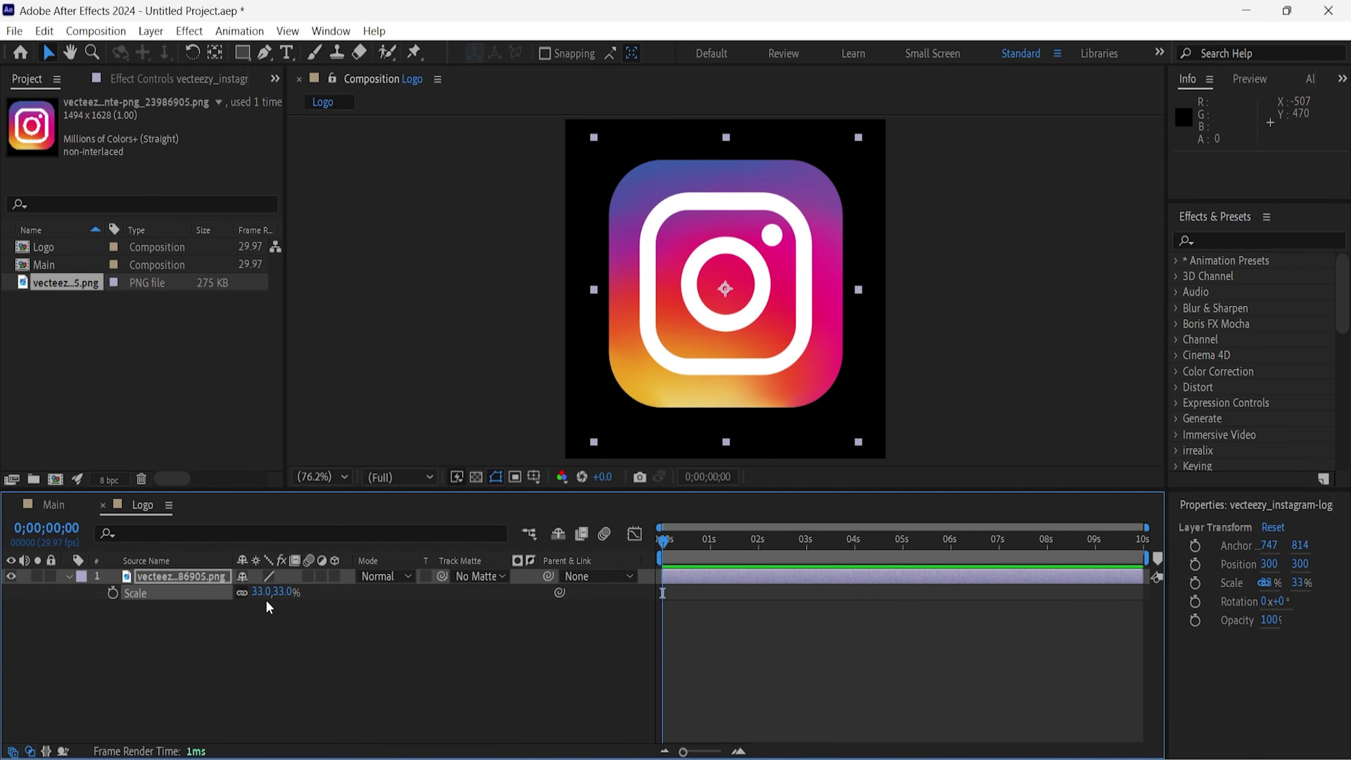
pyautogui.click(284, 592)
pyautogui.write('35')
pyautogui.press('Return')
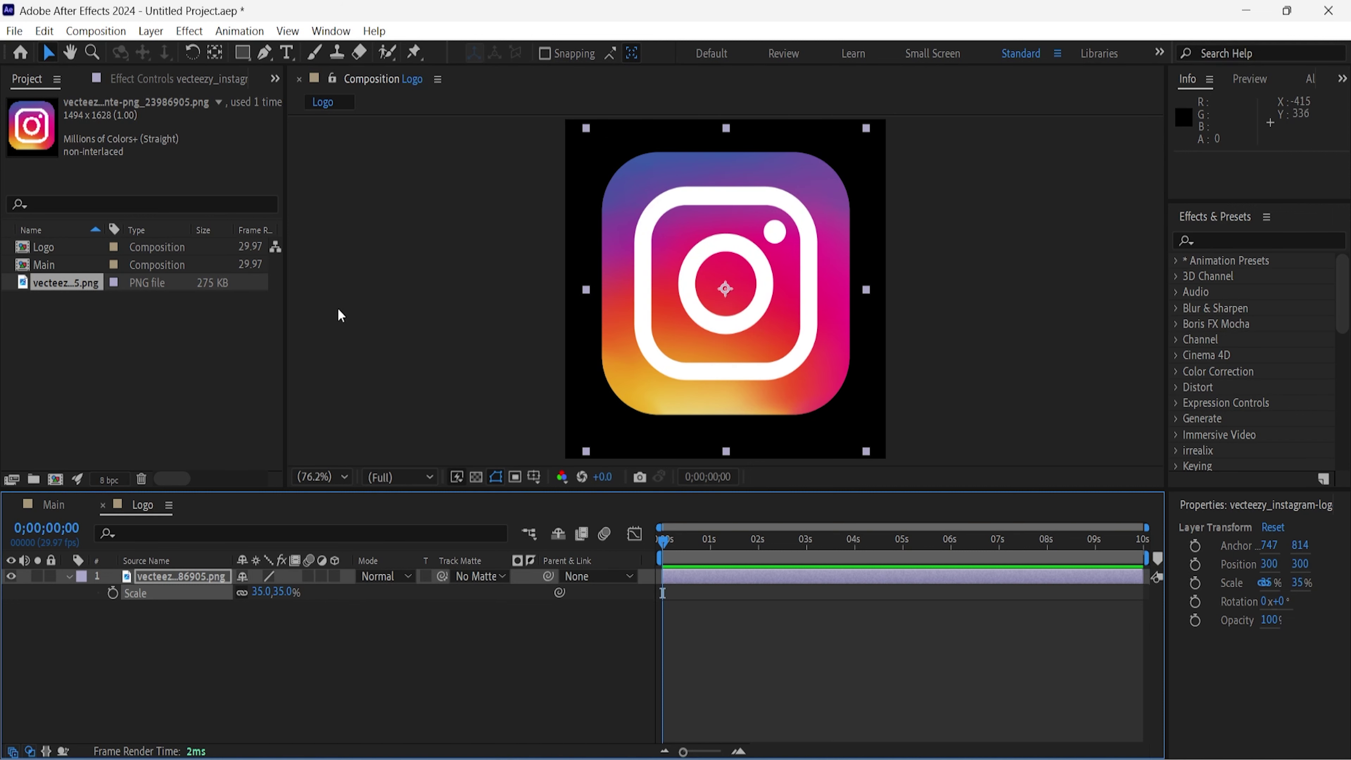
pyautogui.click(53, 504)
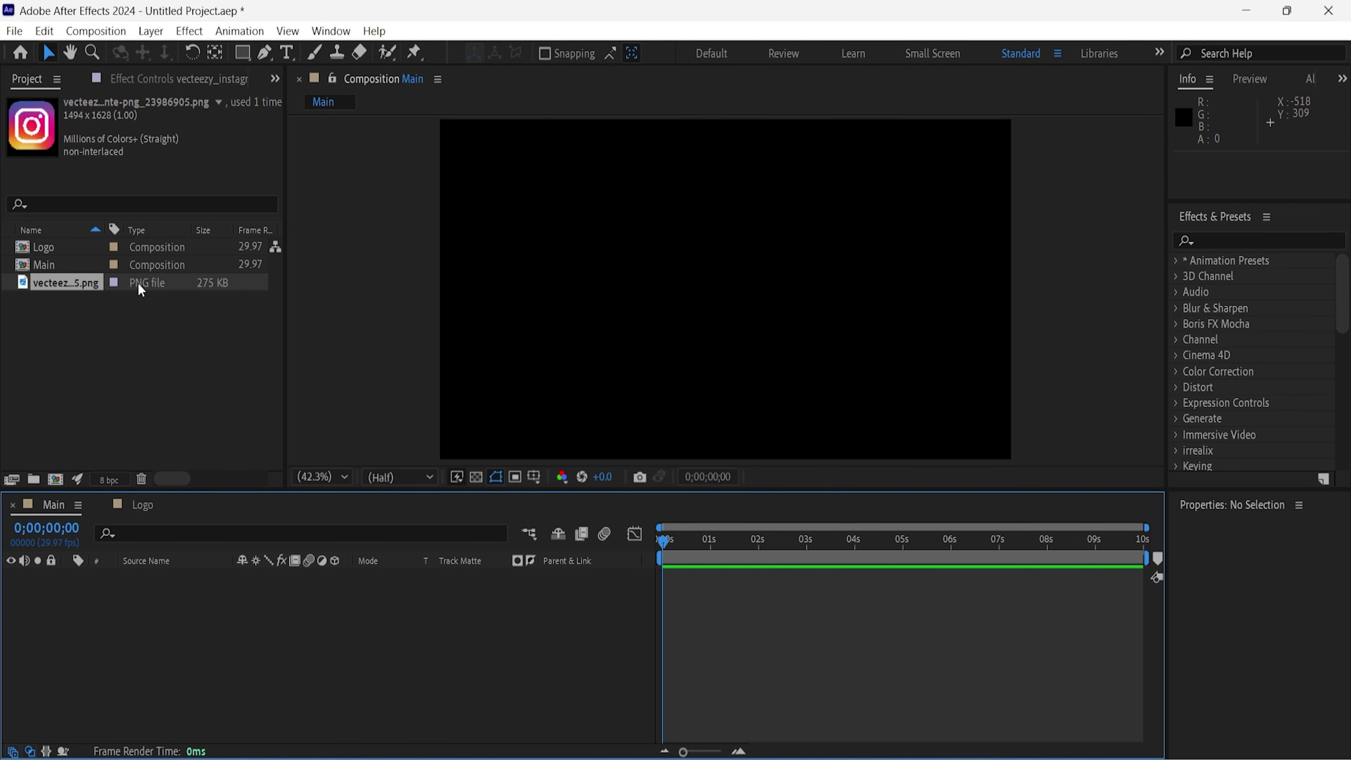
# Add the Logo comp to Main as a 3D layer, dismiss the tour, and start a new solid.
pyautogui.moveTo(75, 248); pyautogui.dragTo(129, 607)
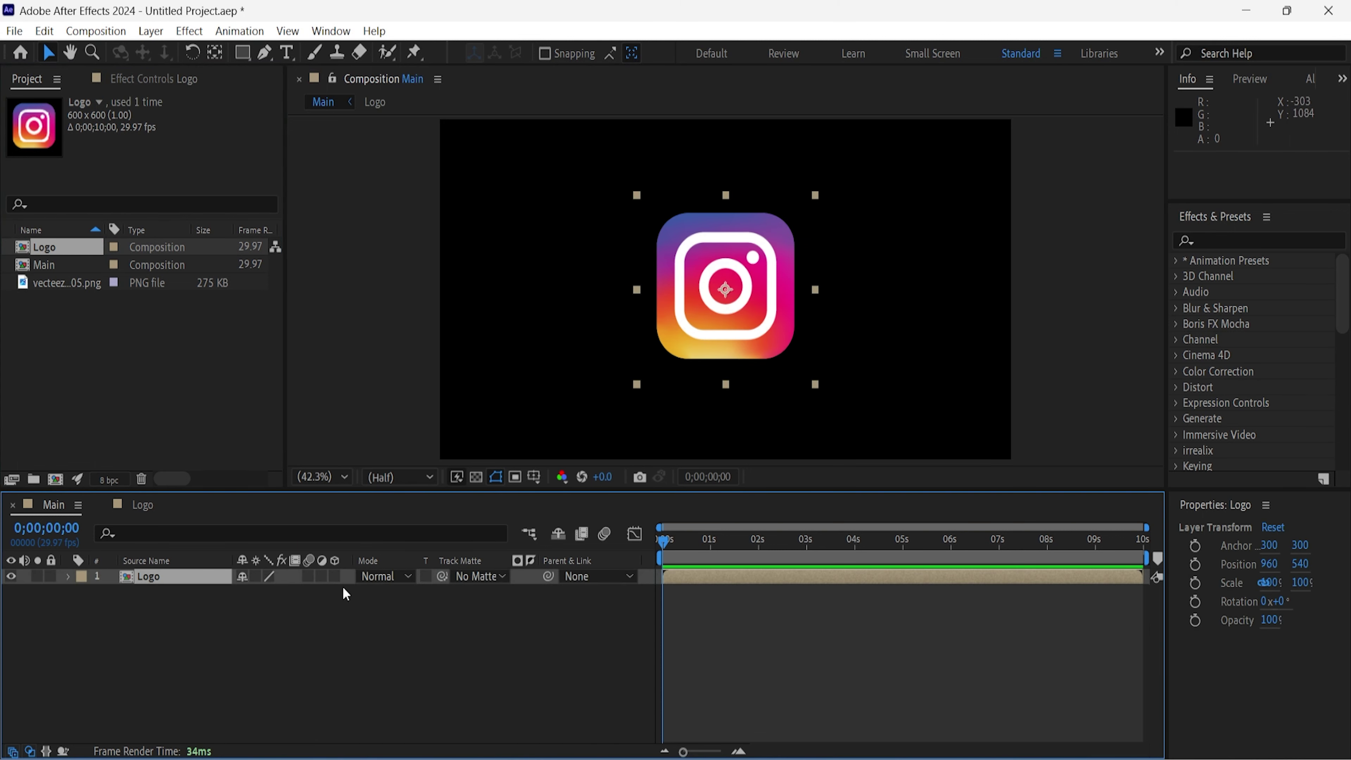
pyautogui.click(335, 576)
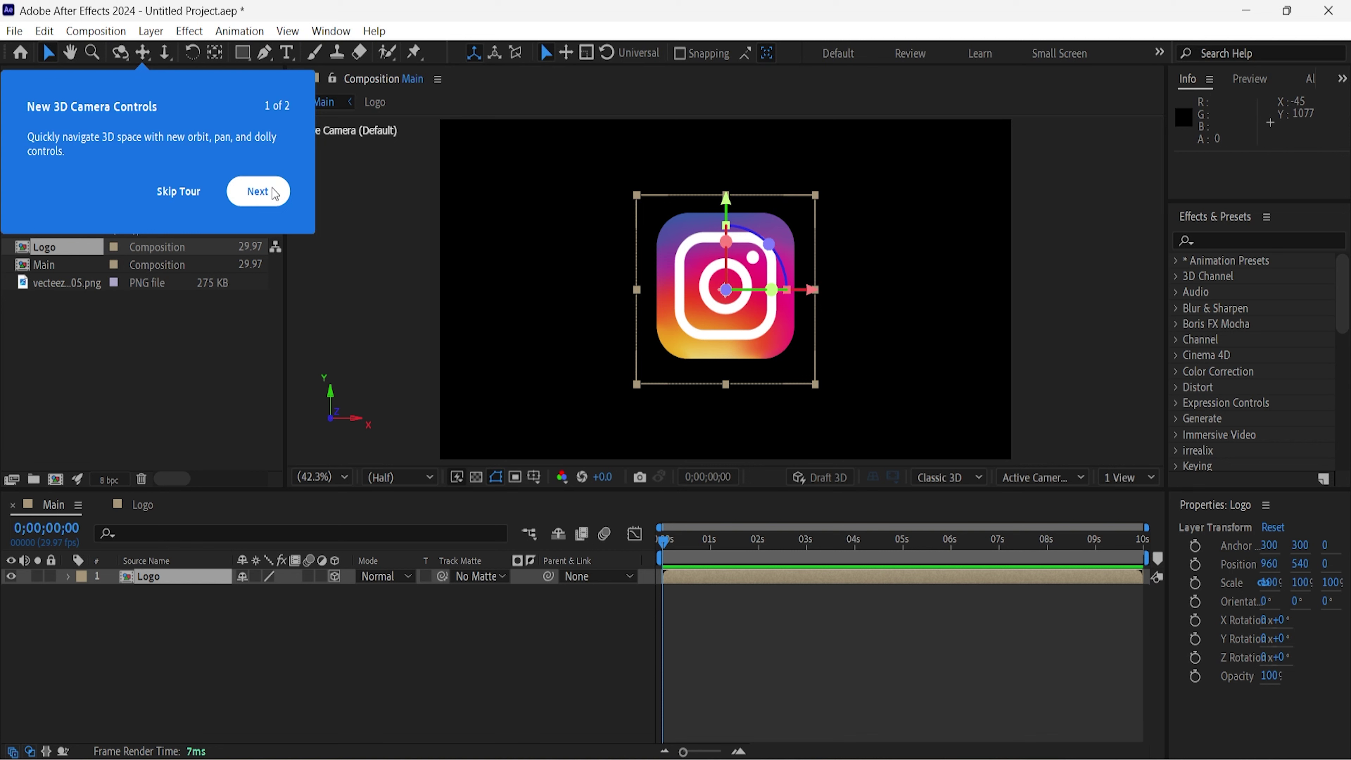
pyautogui.click(181, 193)
pyautogui.rightClick(247, 647)
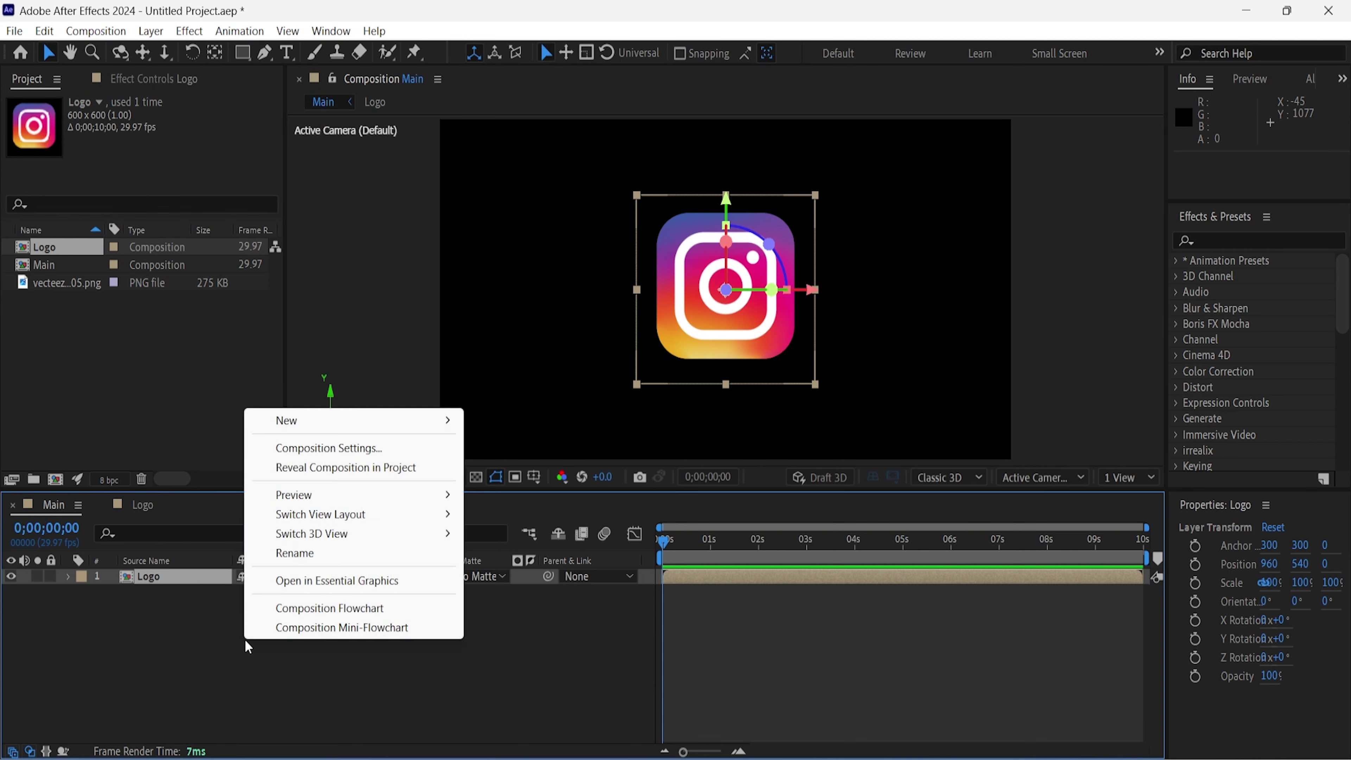
# Create a light grey (#DEDEDE) 1920×1080 solid named BG beneath the Logo layer.
pyautogui.moveTo(425, 421)
pyautogui.click(600, 469)
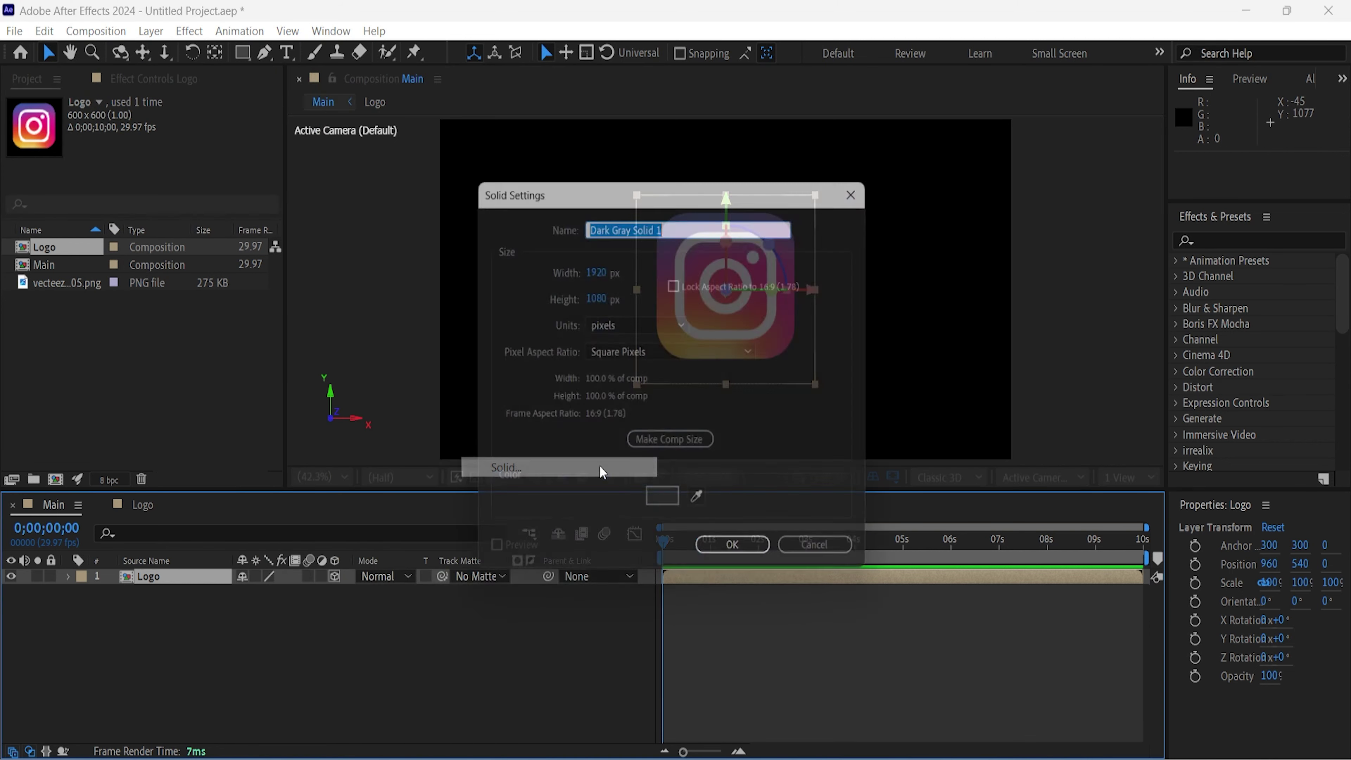
pyautogui.write('BG')
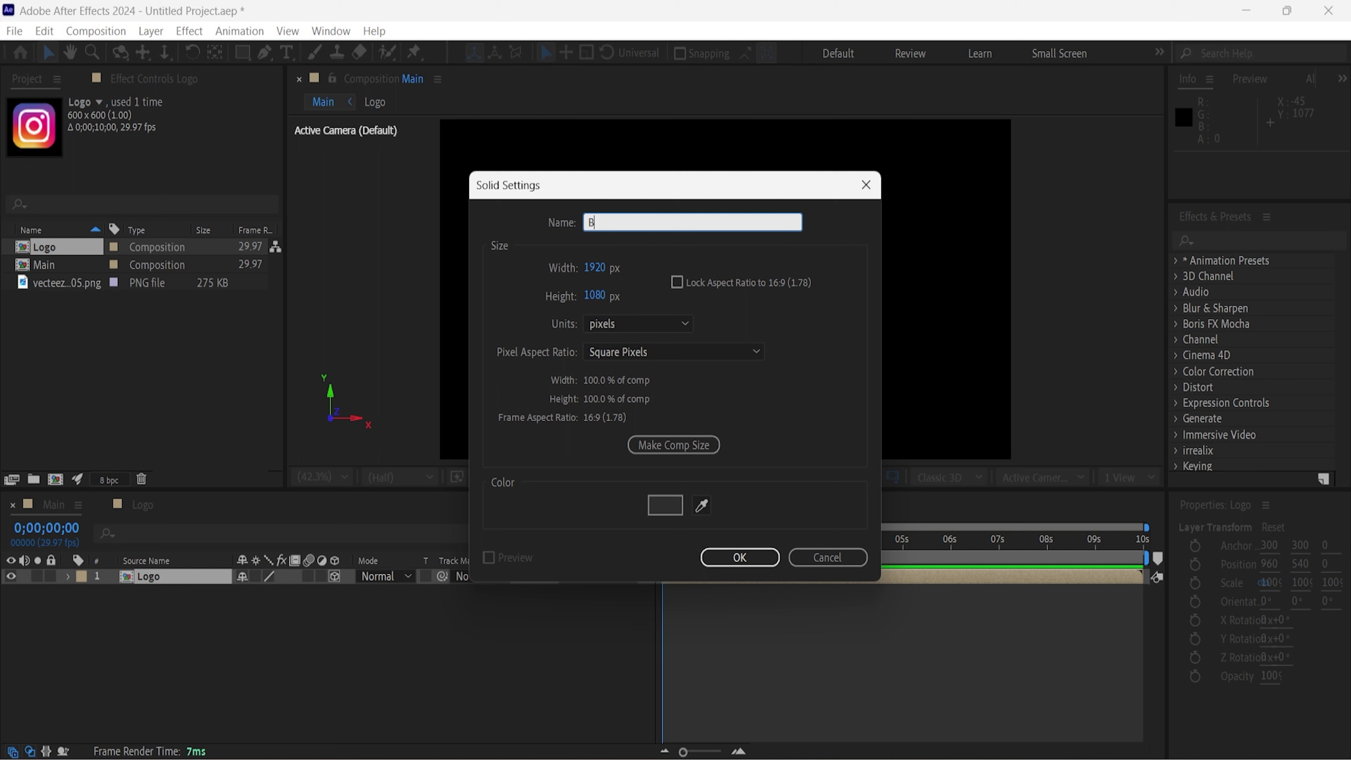
pyautogui.click(682, 503)
pyautogui.moveTo(465, 344)
pyautogui.mouseDown()
pyautogui.moveTo(463, 275)
pyautogui.moveTo(466, 285)
pyautogui.mouseUp()
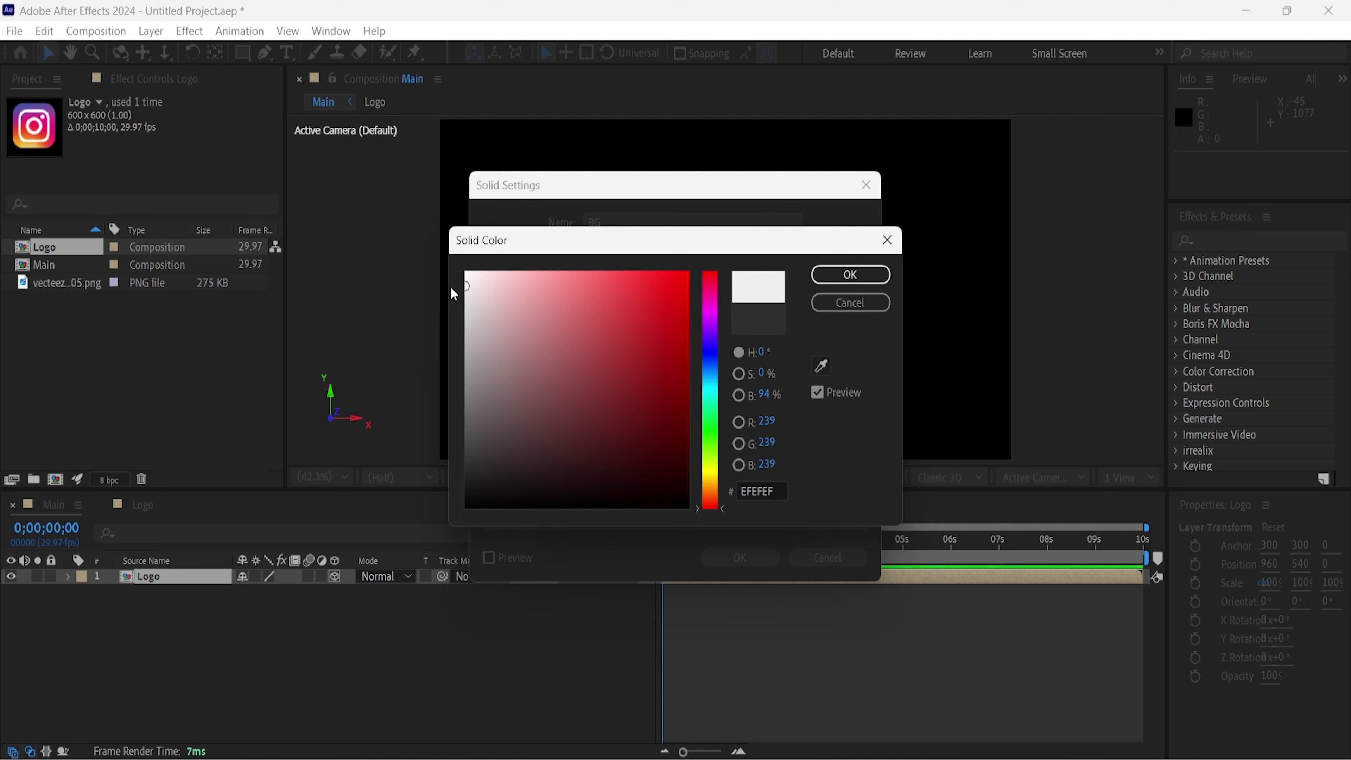
pyautogui.moveTo(465, 287); pyautogui.dragTo(467, 299)
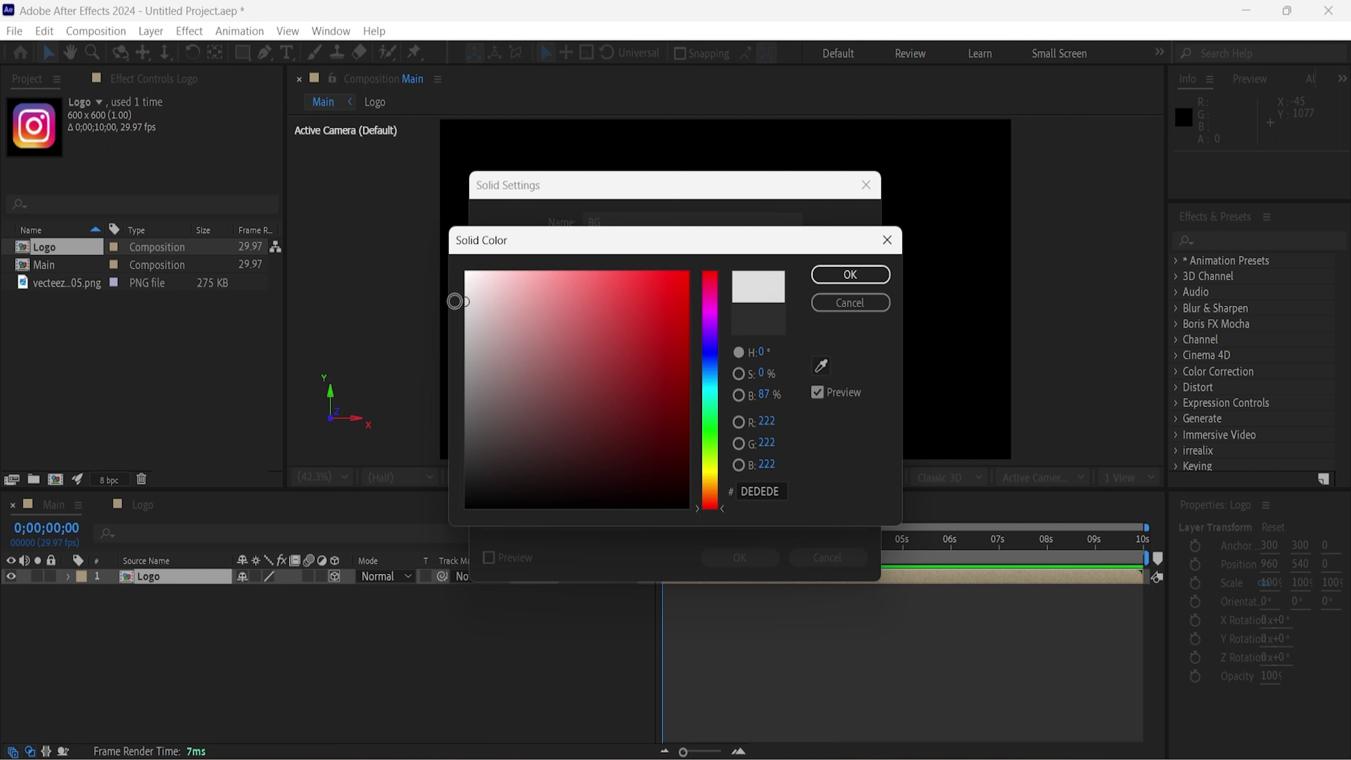
pyautogui.click(850, 274)
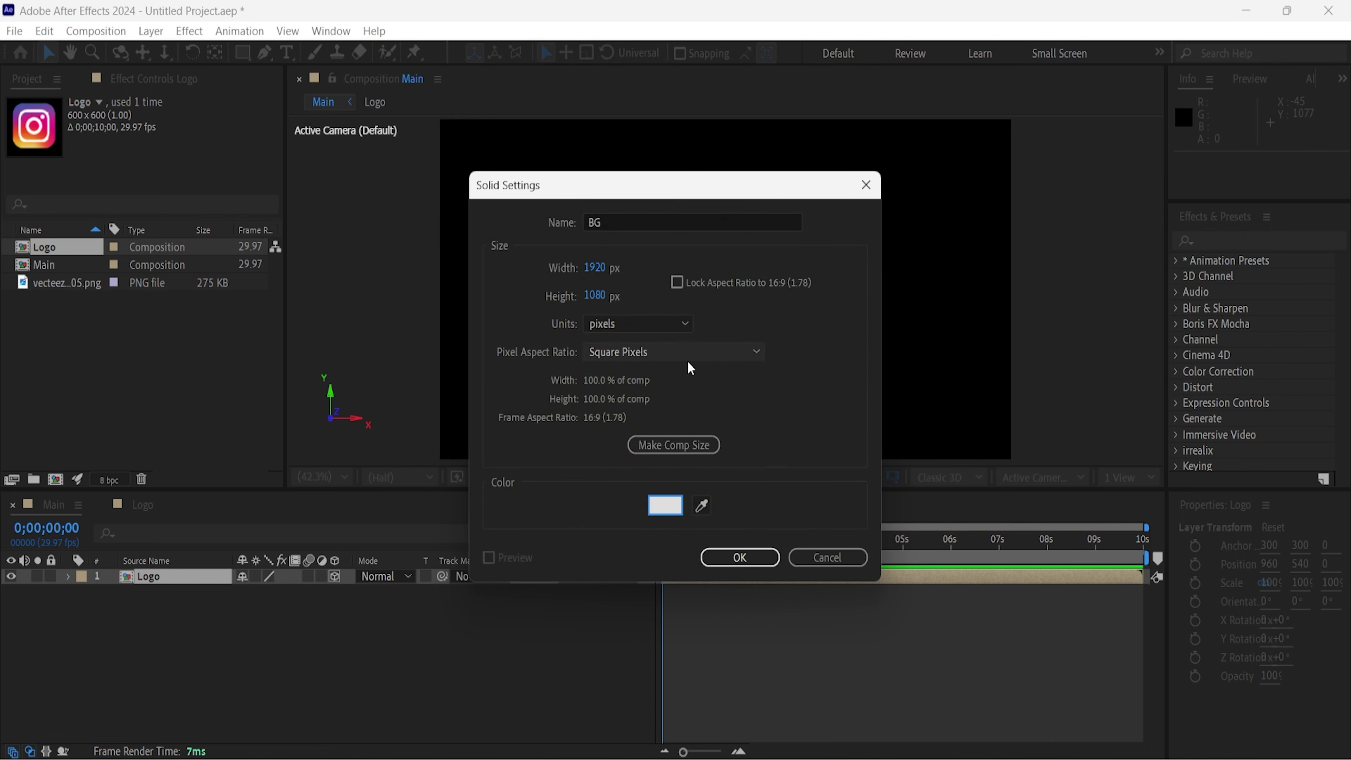
pyautogui.click(756, 557)
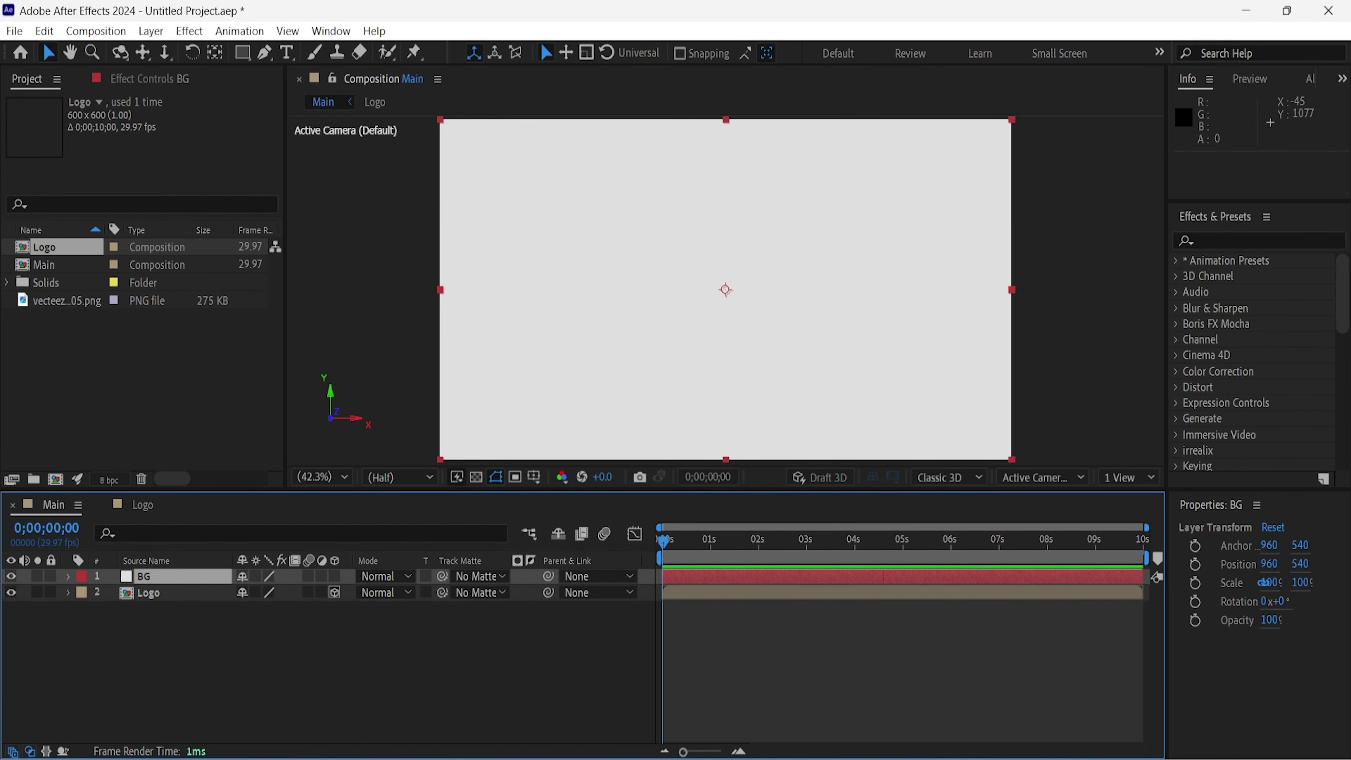
pyautogui.moveTo(176, 593); pyautogui.dragTo(189, 580)
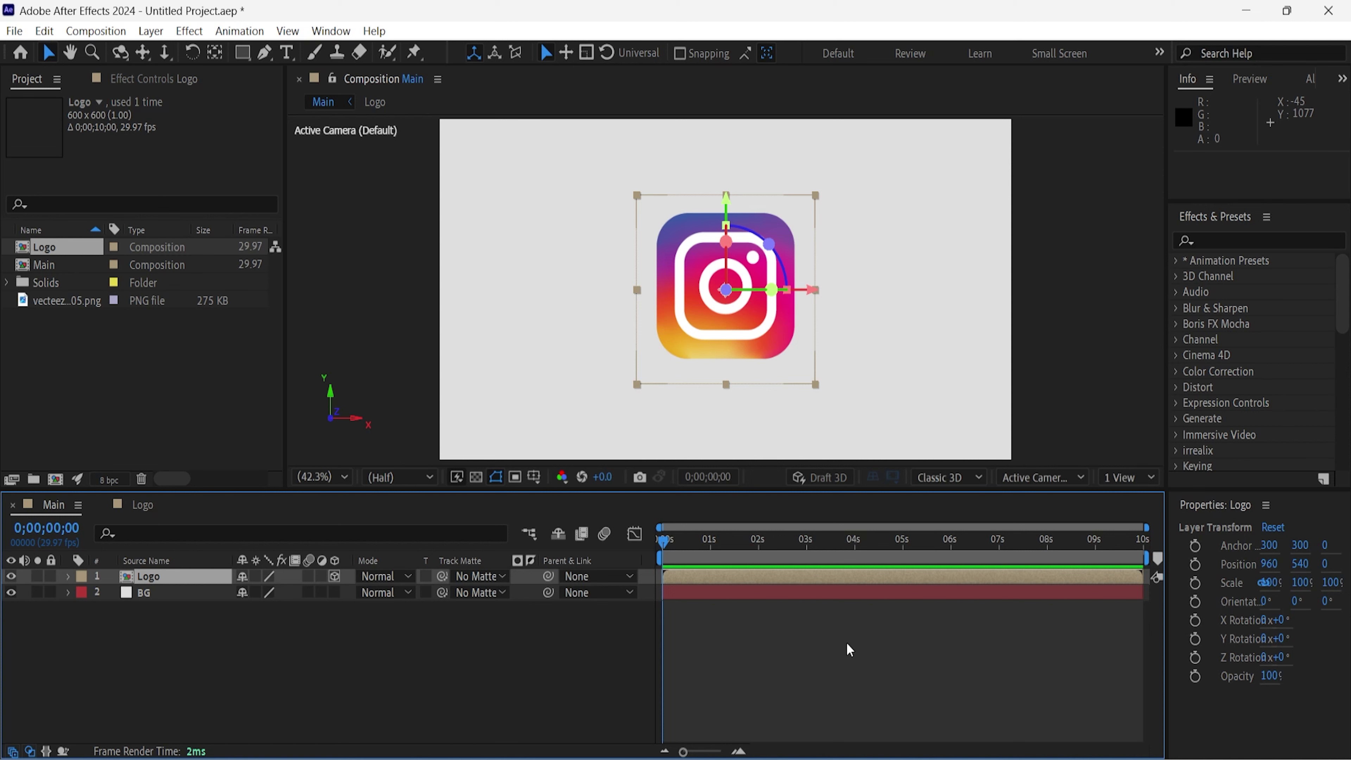
# Split the Logo layer's Position into separate X, Y and Z properties.
pyautogui.press('p')
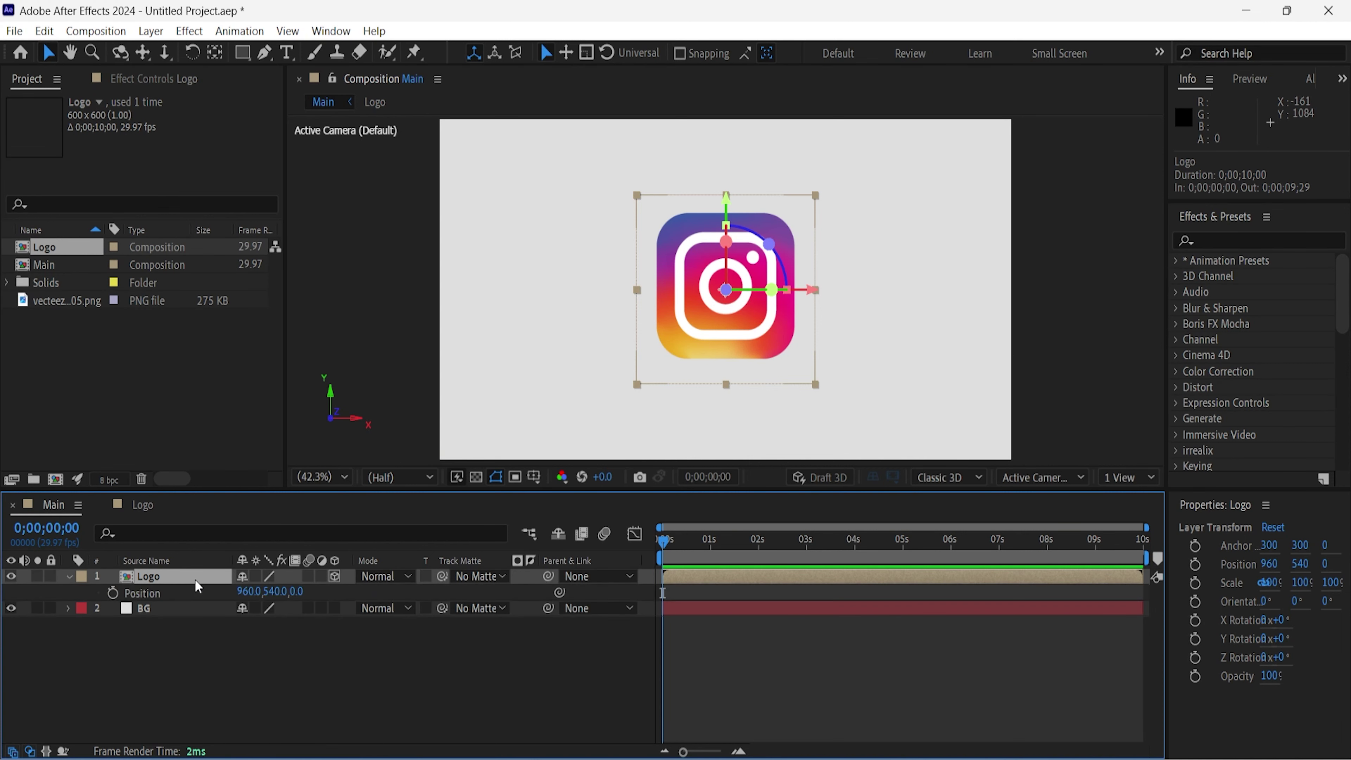
pyautogui.rightClick(207, 602)
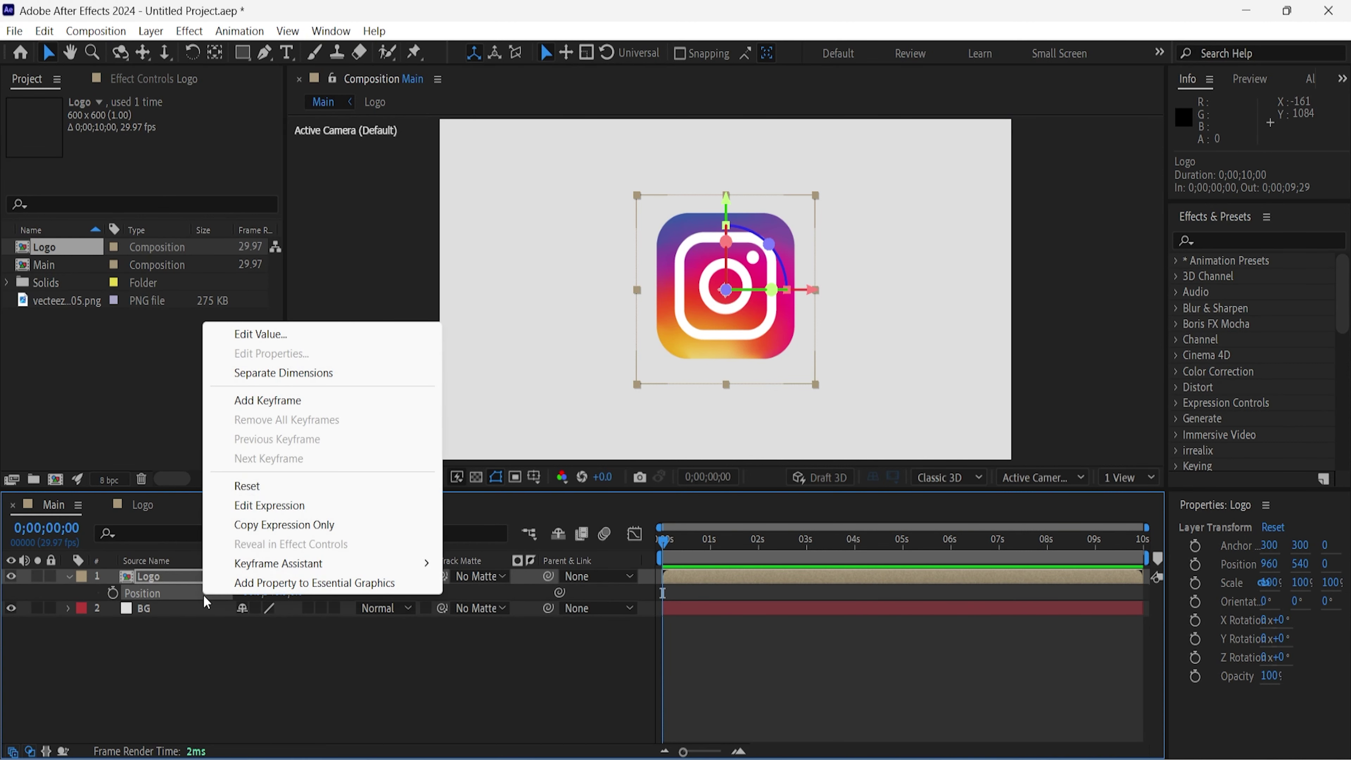
pyautogui.click(271, 380)
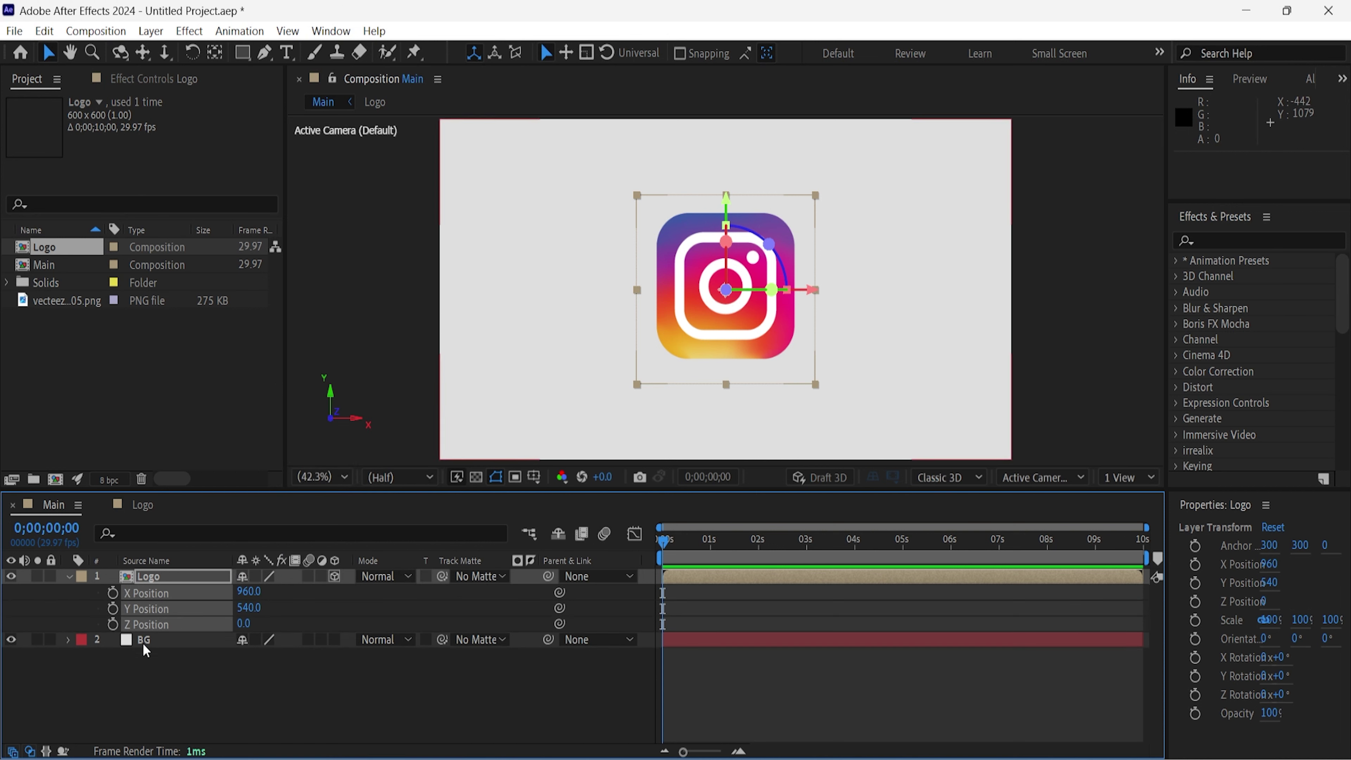
pyautogui.click(146, 650)
pyautogui.click(136, 625)
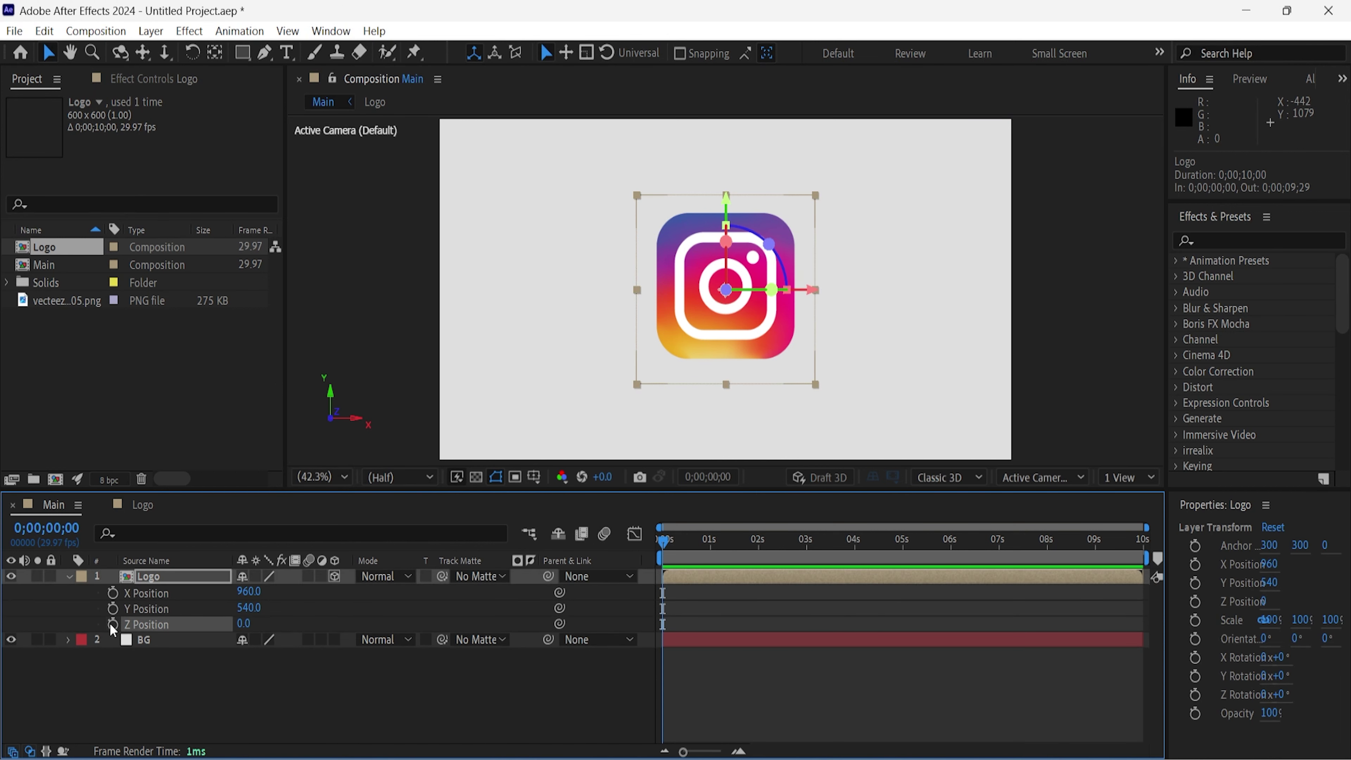
# Give Z Position the expression 'index', then collapse and reselect the Logo layer.
pyautogui.keyDown('alt'); pyautogui.click(112, 625); pyautogui.keyUp('alt')
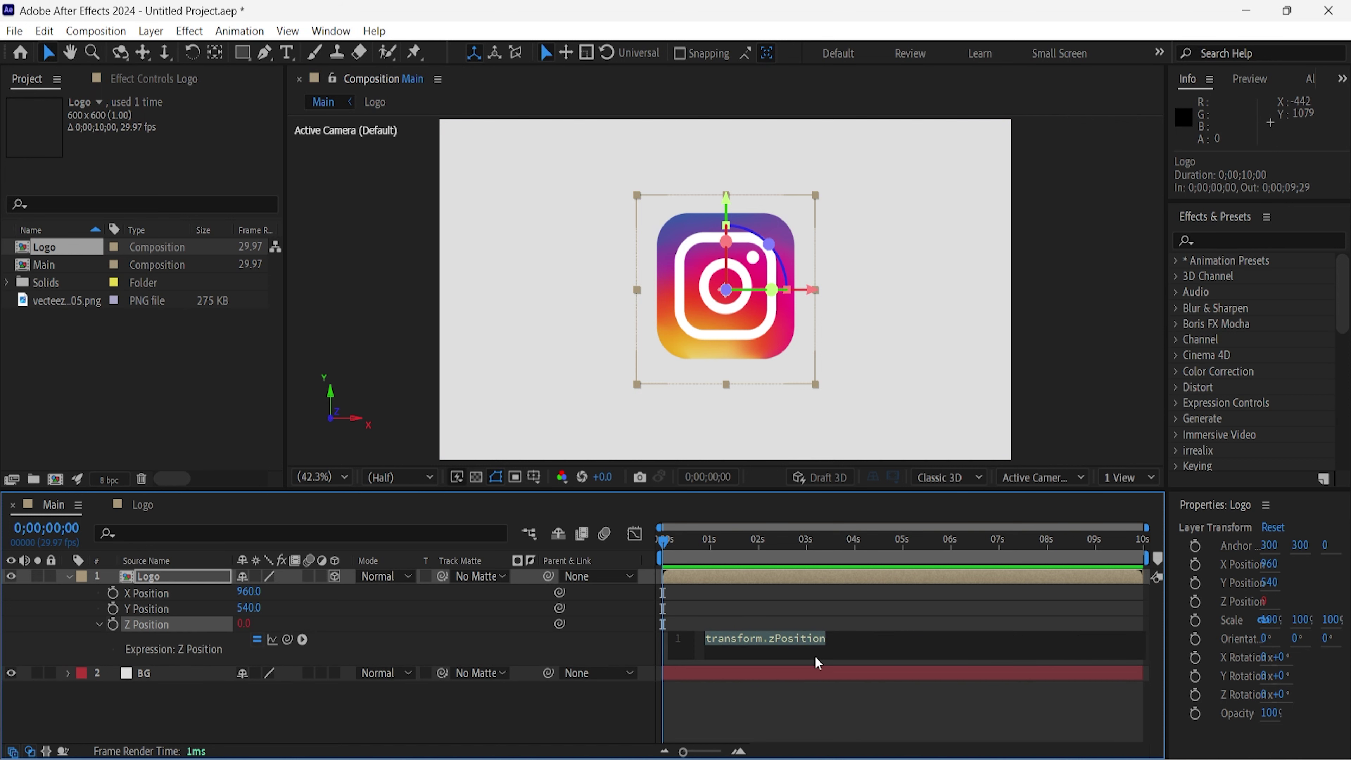
pyautogui.write('ind')
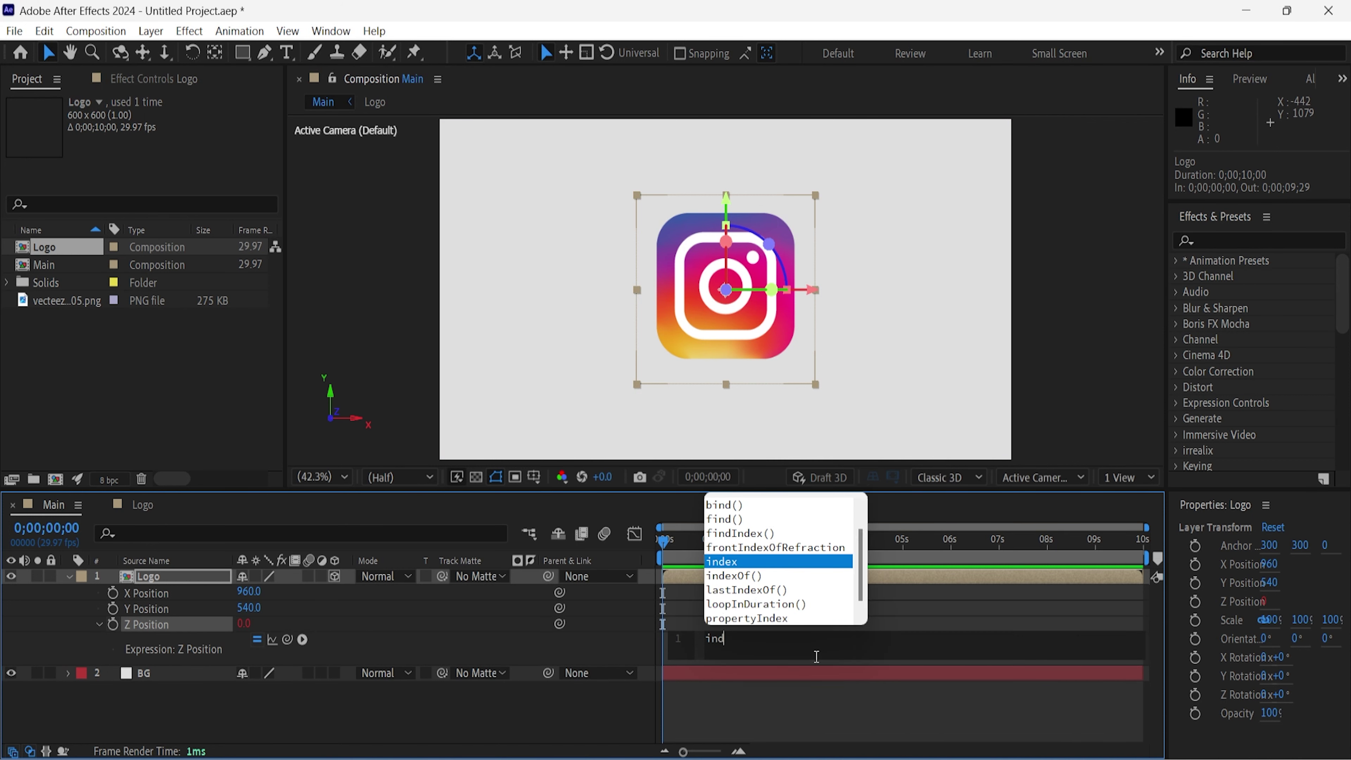
pyautogui.write('x')
pyautogui.press('BackSpace')
pyautogui.write('ex')
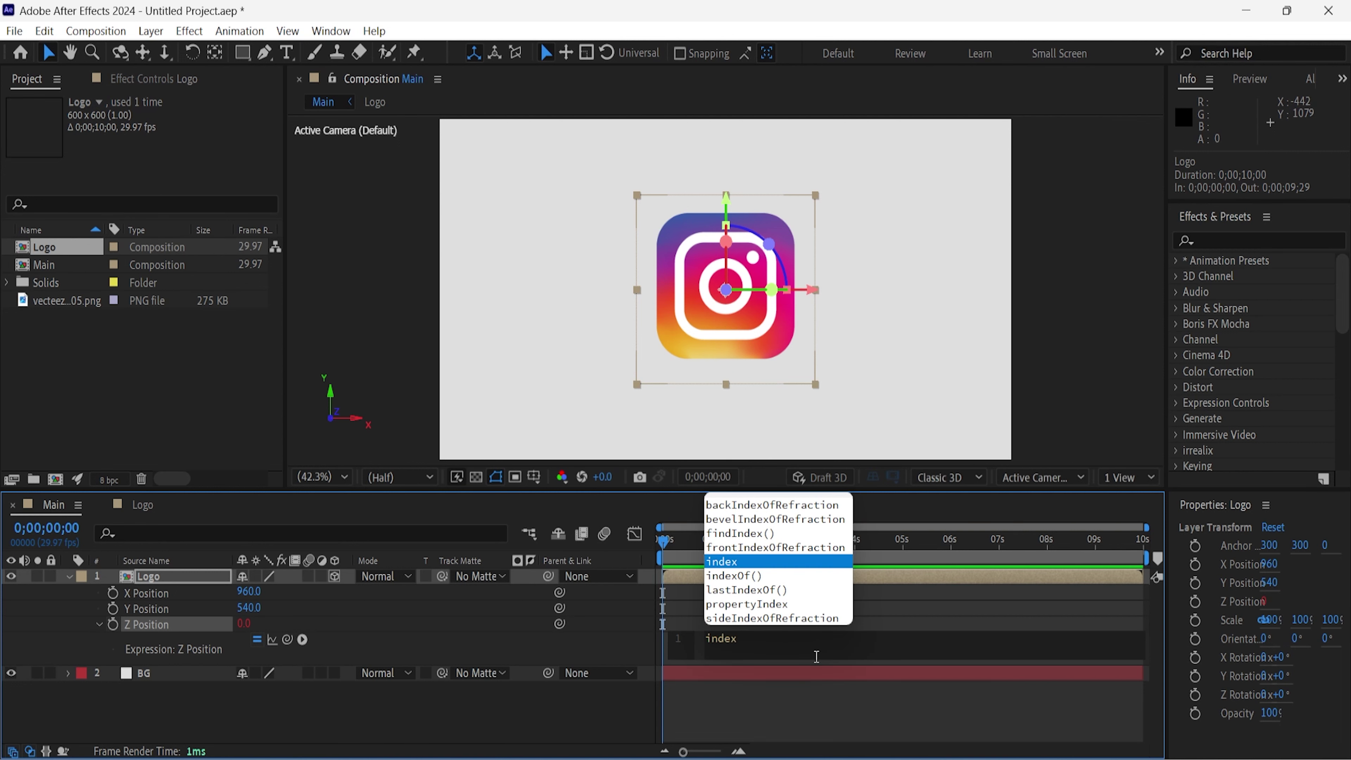
pyautogui.press('Return')
pyautogui.click(137, 624)
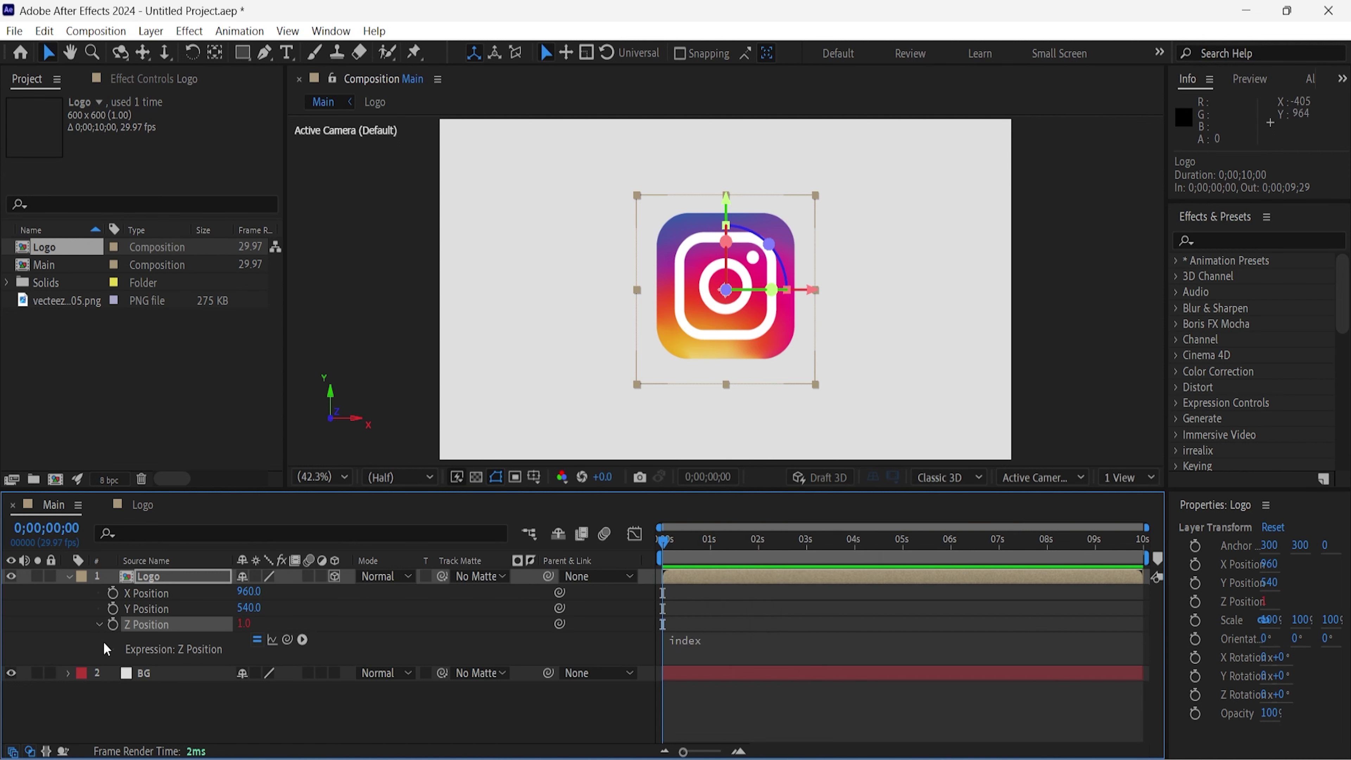
pyautogui.click(302, 735)
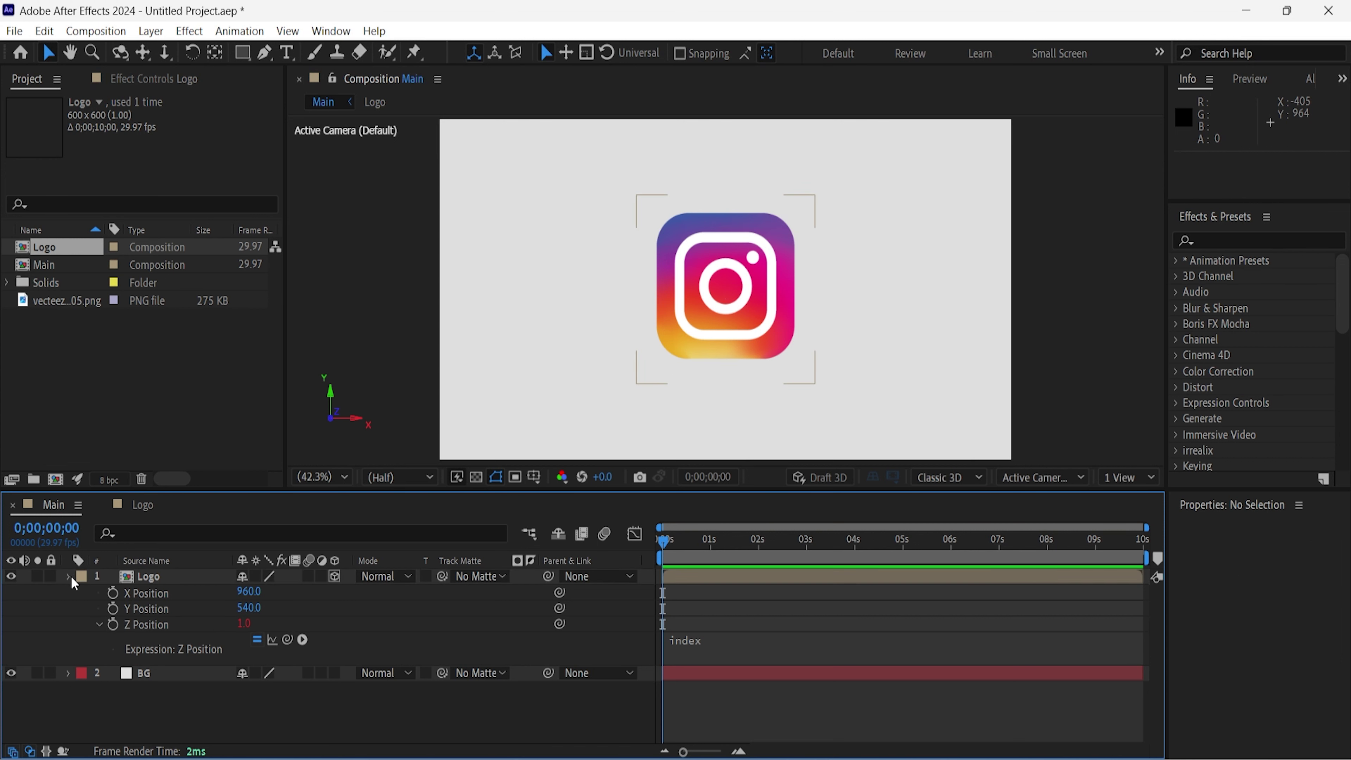
pyautogui.click(71, 578)
pyautogui.click(163, 583)
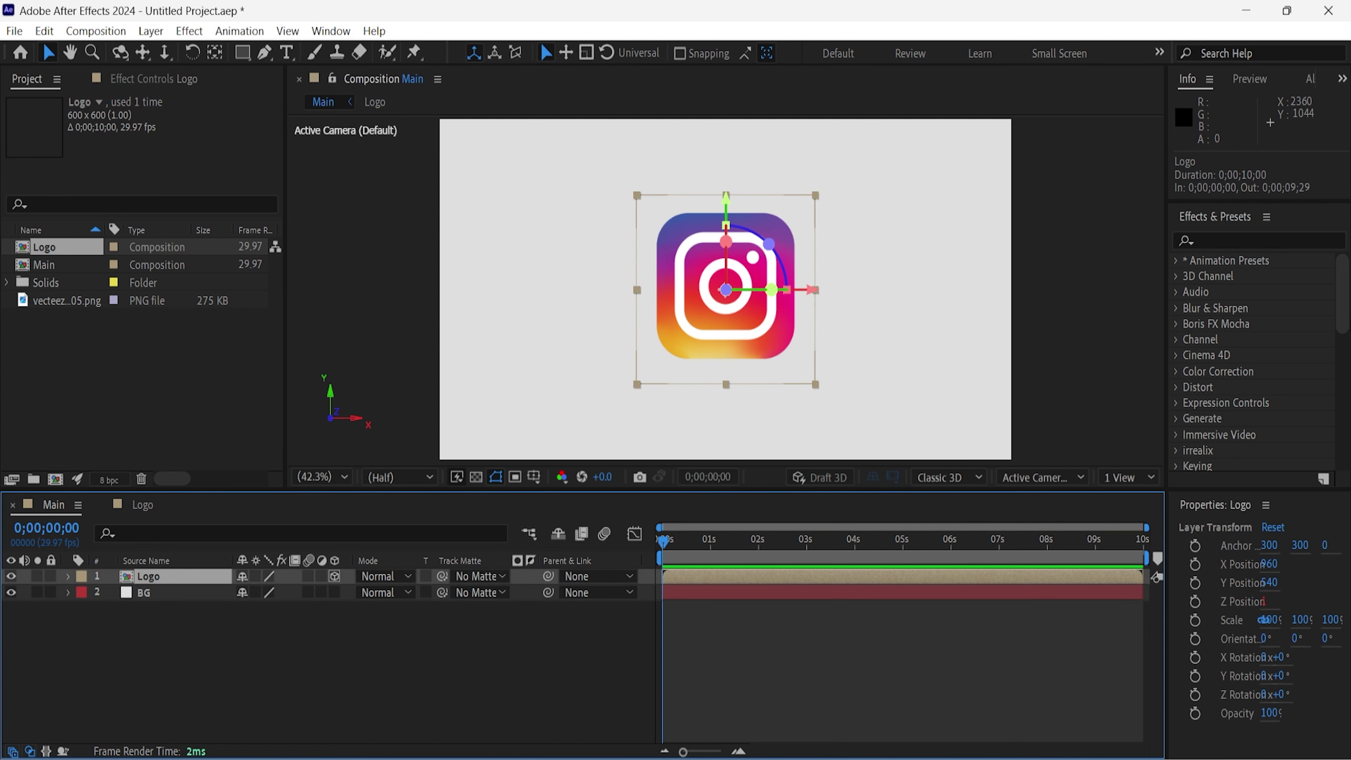
# Apply Brightness & Contrast to the Logo layer with Brightness at -150.
pyautogui.click(1302, 240)
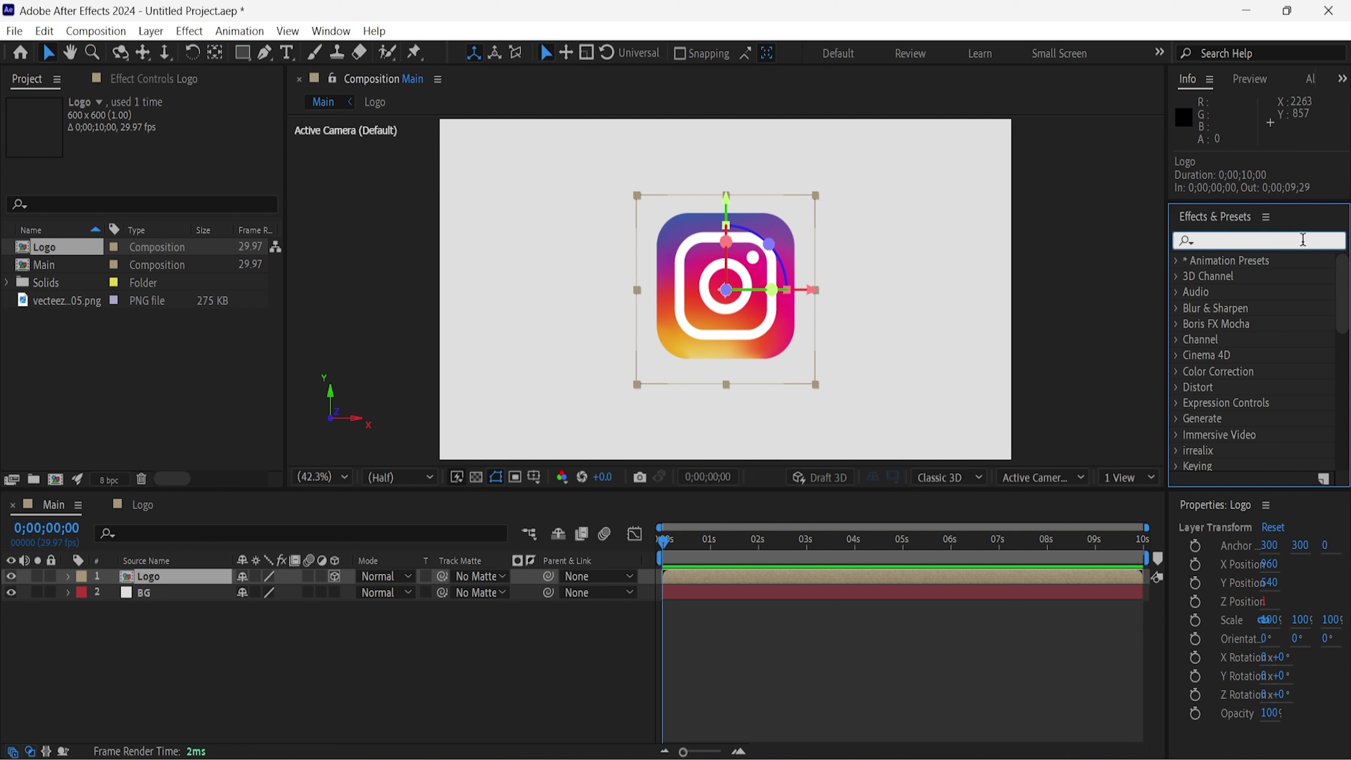
pyautogui.write('bright')
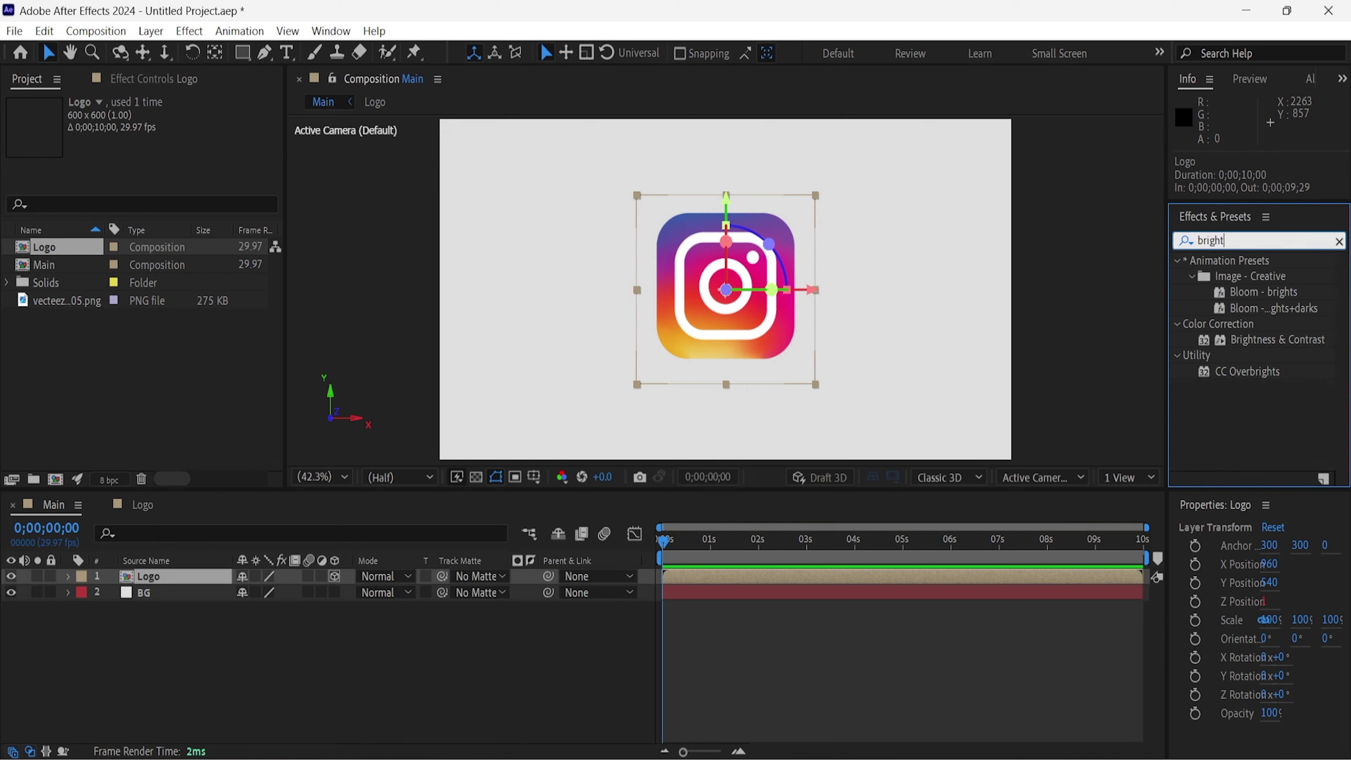
pyautogui.moveTo(1292, 341); pyautogui.dragTo(196, 583)
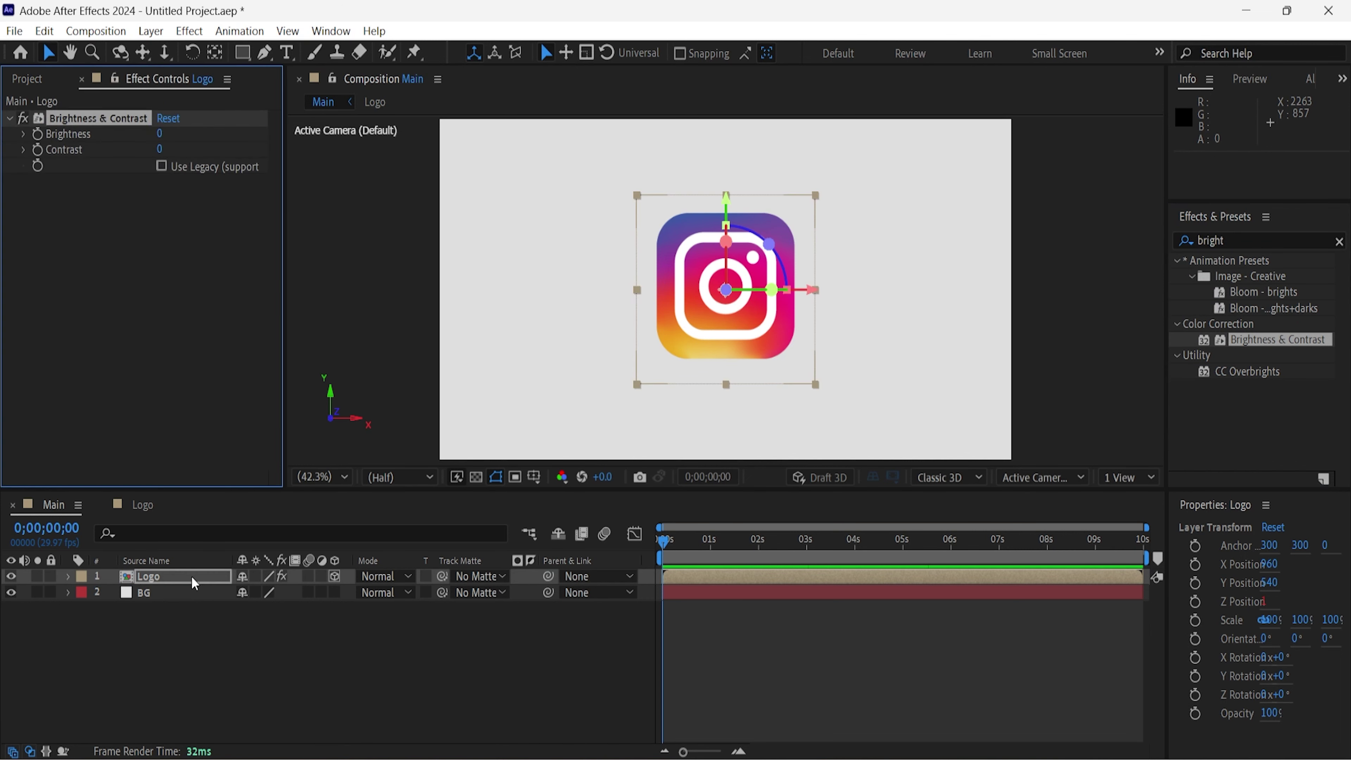
pyautogui.click(160, 134)
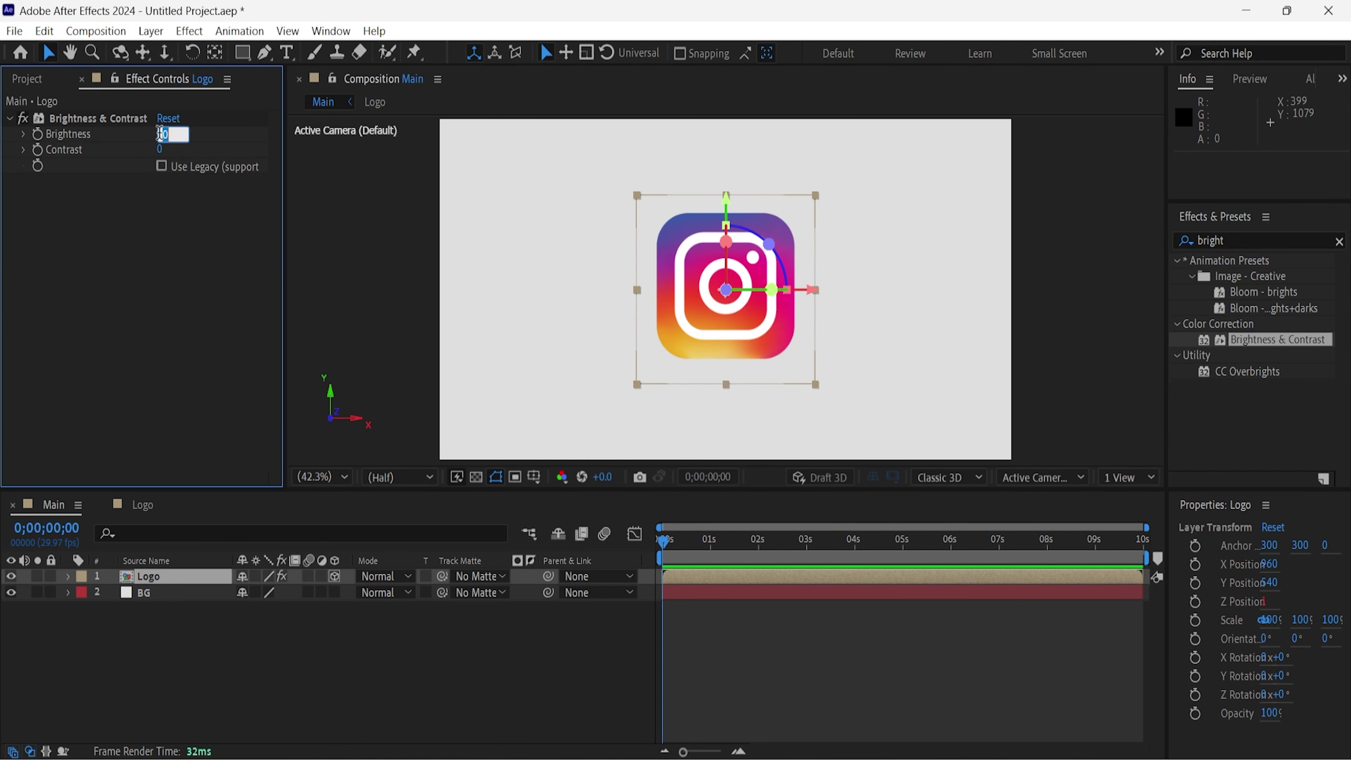
pyautogui.write('-15')
pyautogui.press('Return')
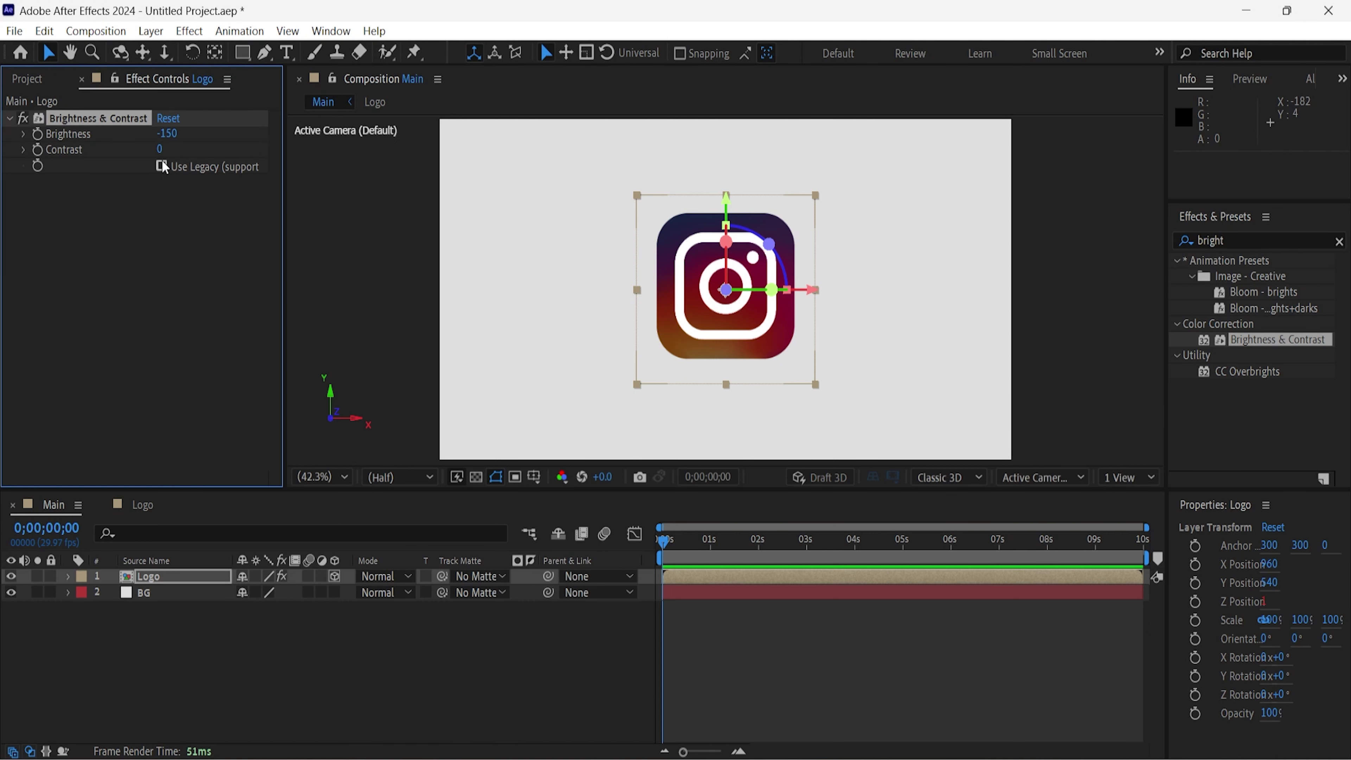
# Duplicate the darkened Logo layer into 30 stacked copies above BG.
pyautogui.click(206, 578)
pyautogui.hotkey('ctrl', 'd')
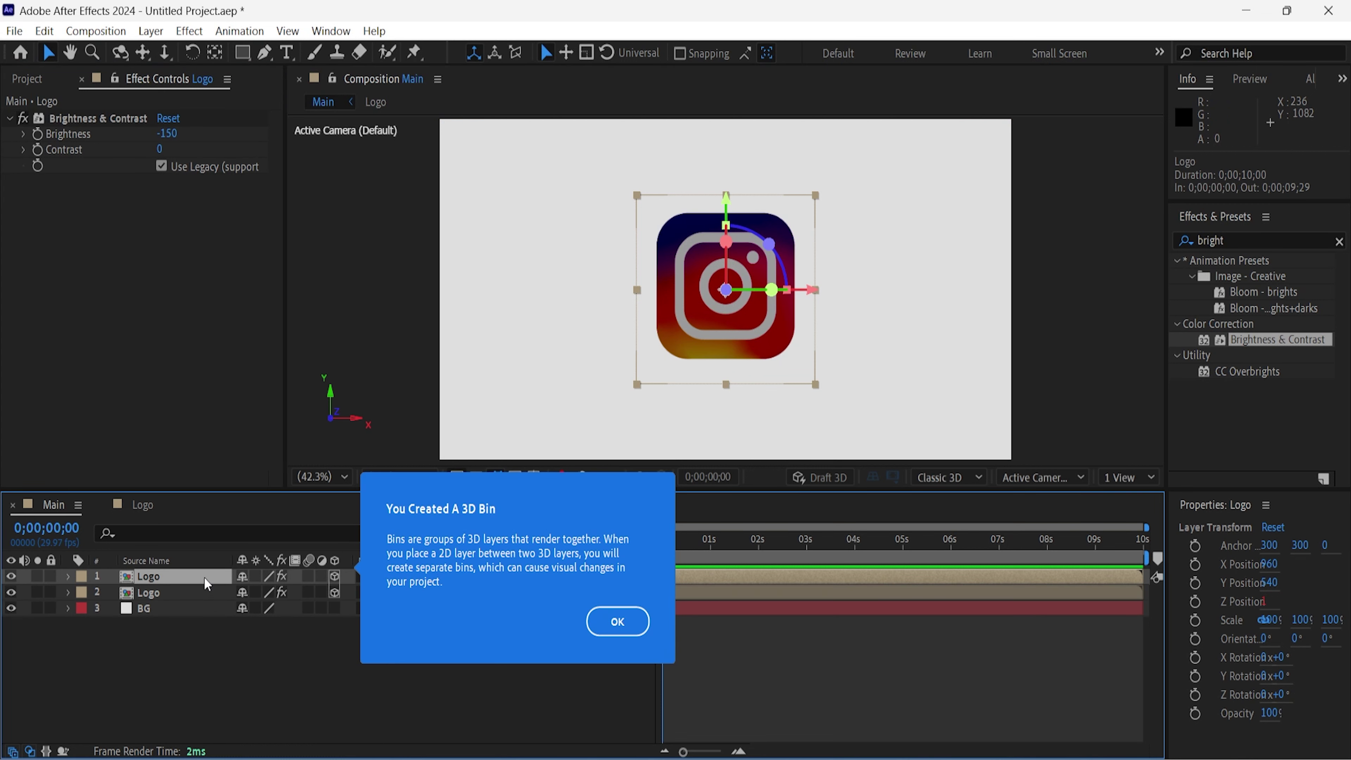
pyautogui.hotkey('ctrl', 'd')
pyautogui.hotkey('ctrl', 'd')
pyautogui.hotkey('ctrl', 'd')
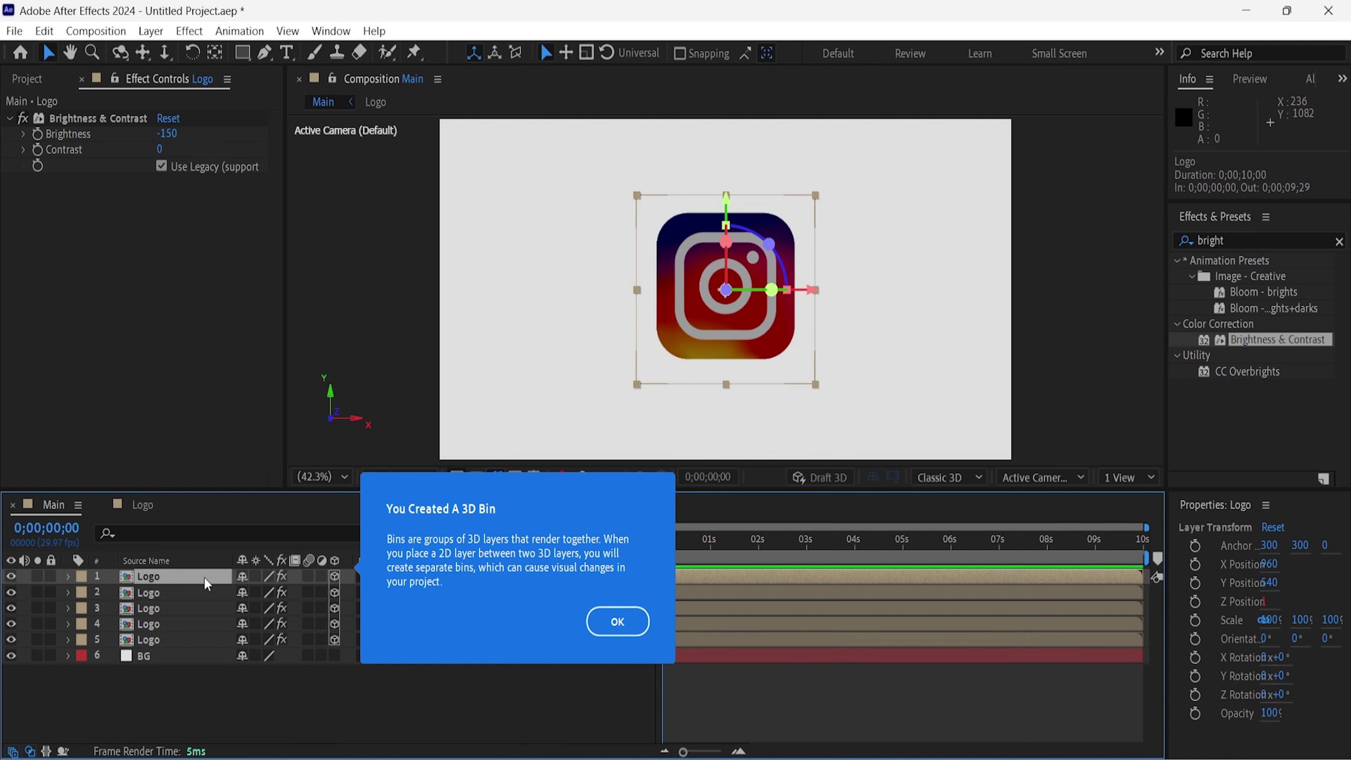
pyautogui.hotkey('ctrl', 'd')
pyautogui.hotkey('ctrl', 'd')
pyautogui.hotkey('ctrl', 'd')
pyautogui.hotkey('ctrl', 'd')
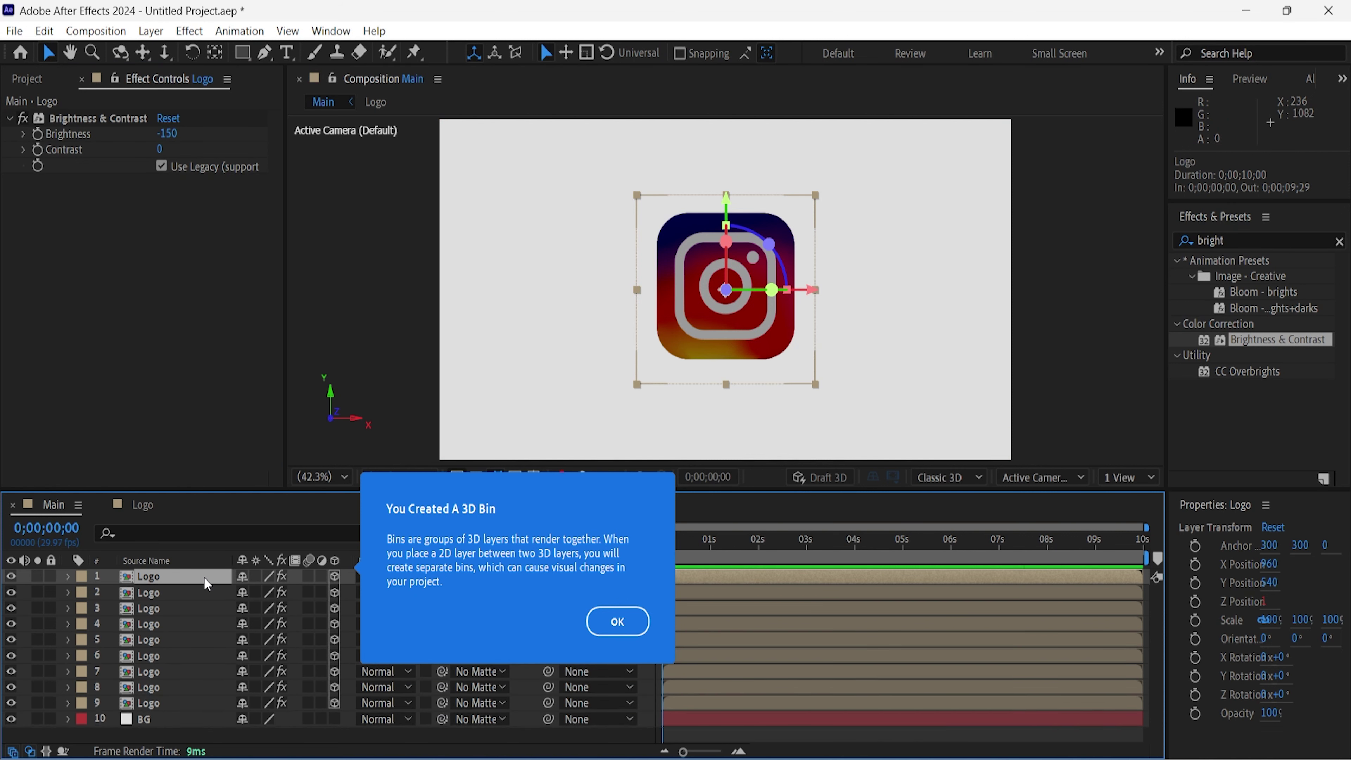
pyautogui.hotkey('ctrl', 'd')
pyautogui.hotkey('ctrl', 'd')
pyautogui.hotkey('ctrl', 'd')
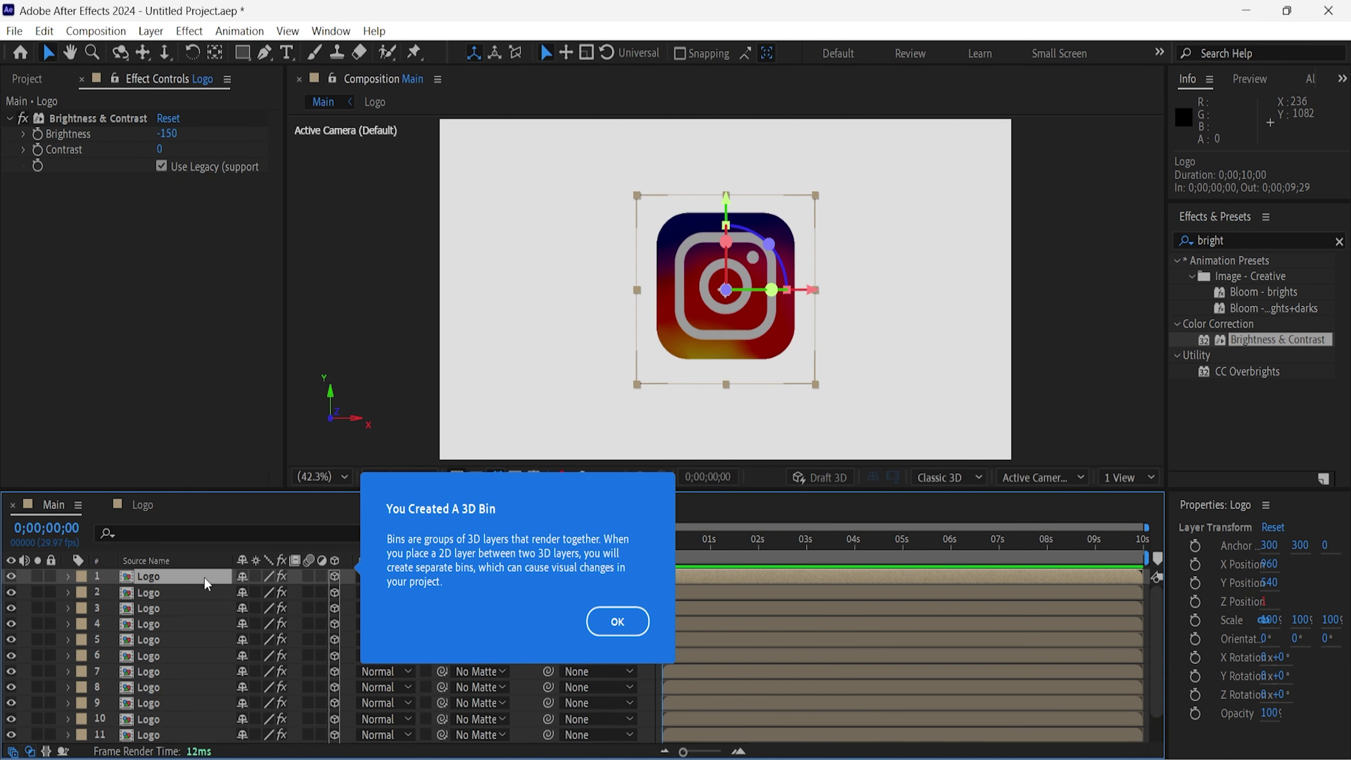
pyautogui.hotkey('ctrl', 'd')
pyautogui.hotkey('ctrl', 'd')
pyautogui.hotkey('ctrl', 'd')
pyautogui.hotkey('ctrl', 'd')
pyautogui.hotkey('ctrl', 'd')
pyautogui.hotkey('ctrl', 'd')
pyautogui.hotkey('ctrl', 'd')
pyautogui.hotkey('ctrl', 'd')
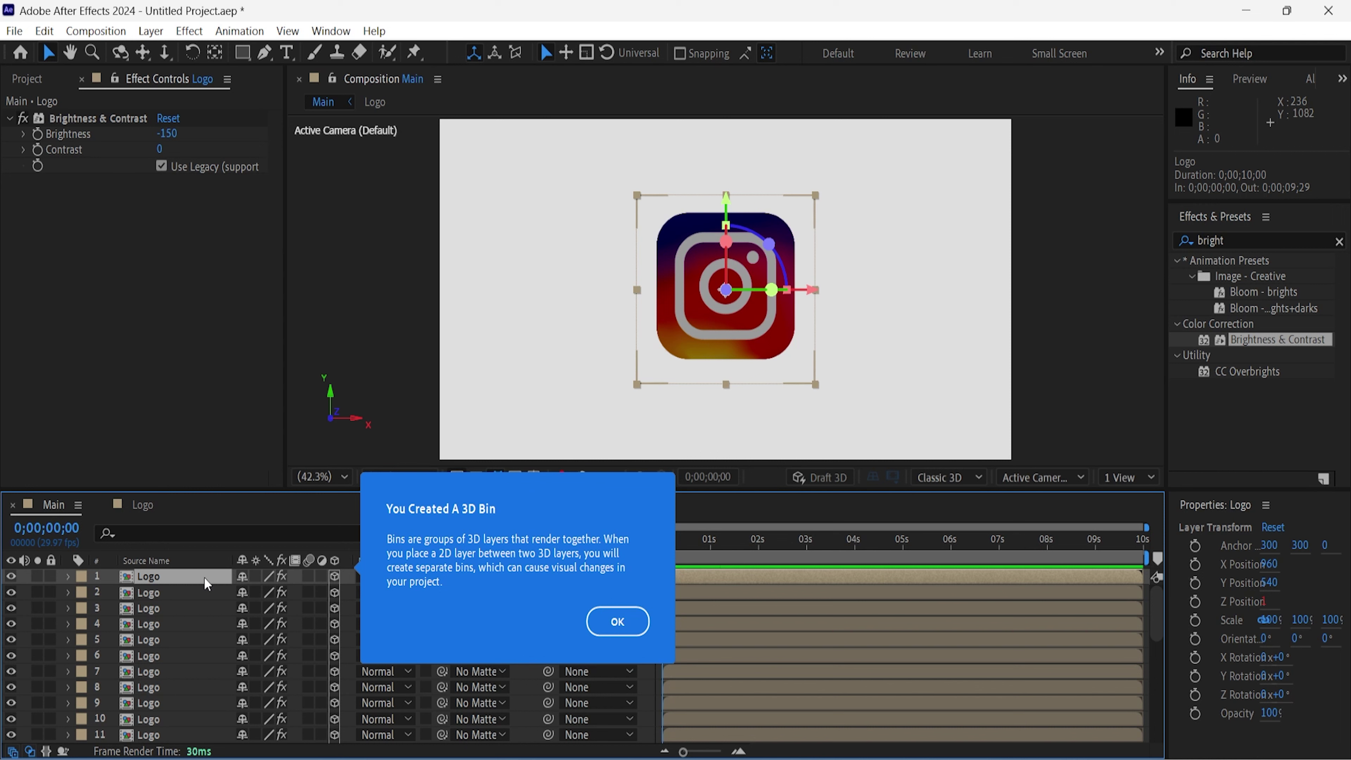
pyautogui.scroll(-5, 206, 584)
pyautogui.scroll(-5, 207, 584)
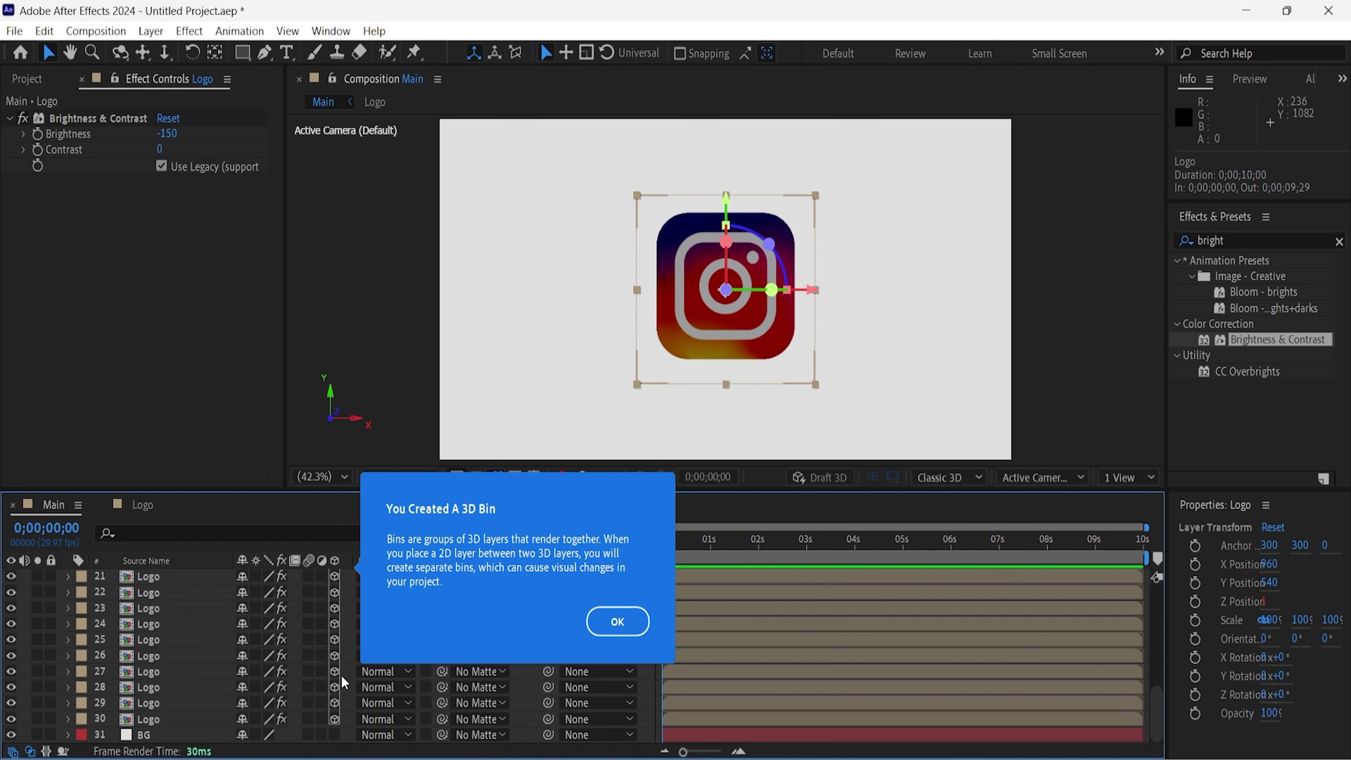
pyautogui.click(617, 622)
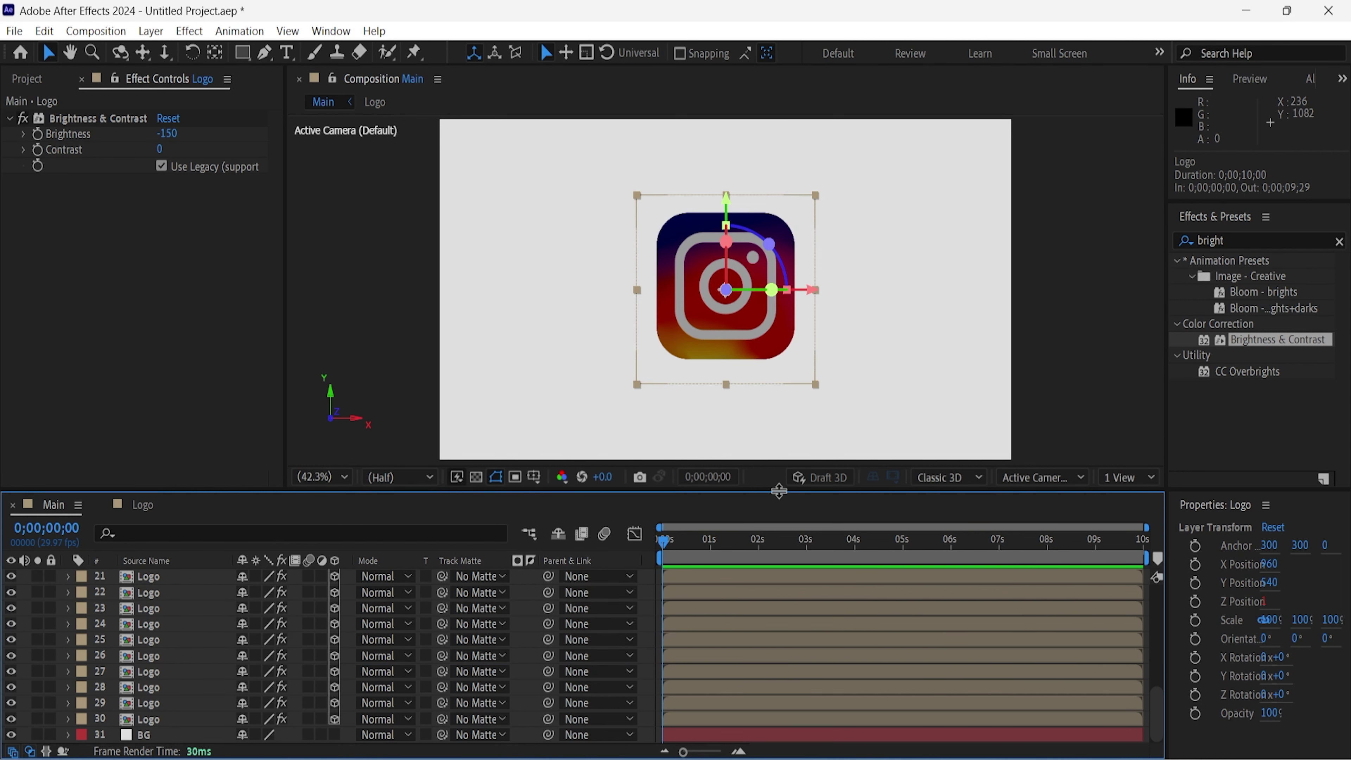
# Mark Logo layers 2 through 29 as shy and hide them.
pyautogui.moveTo(787, 491); pyautogui.dragTo(811, 334)
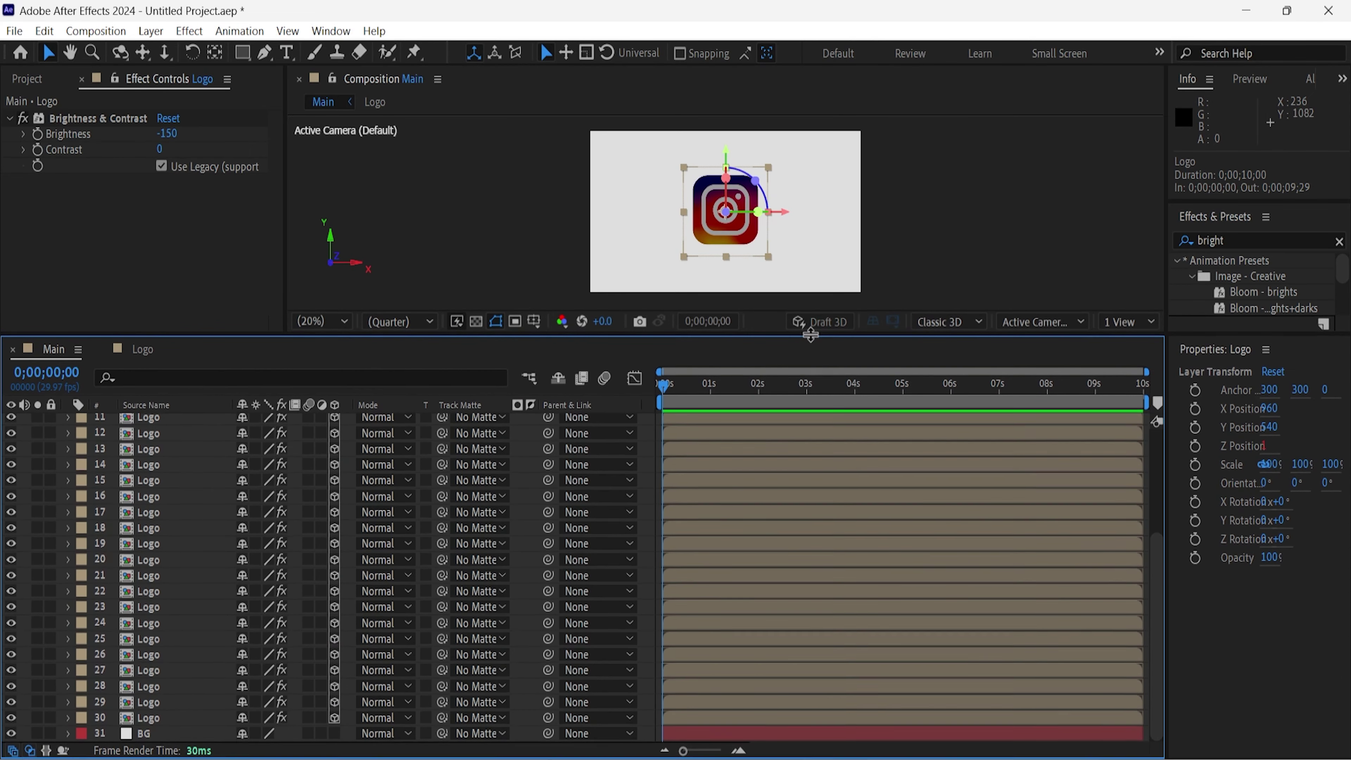
pyautogui.scroll(6, 131, 644)
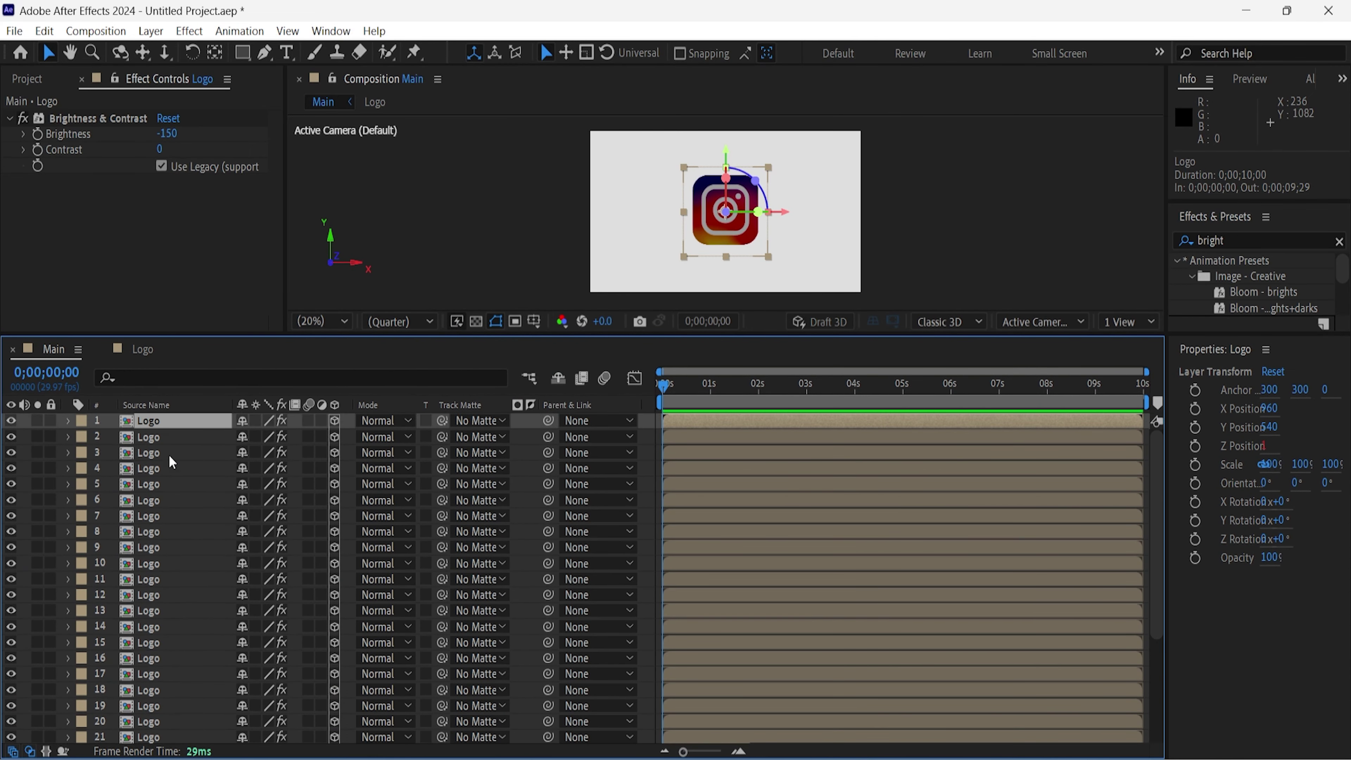
pyautogui.click(170, 435)
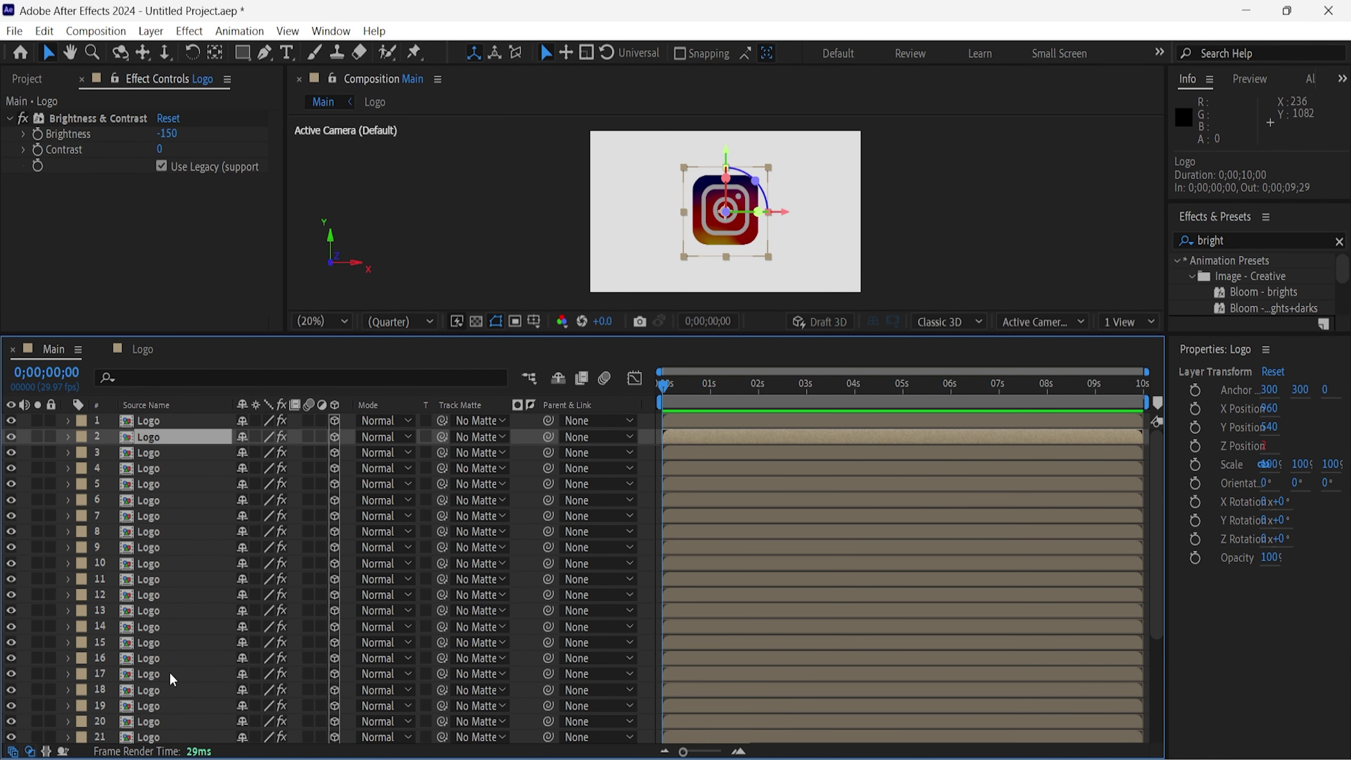
pyautogui.scroll(-2, 171, 679)
pyautogui.scroll(-2, 172, 679)
pyautogui.scroll(-1, 172, 679)
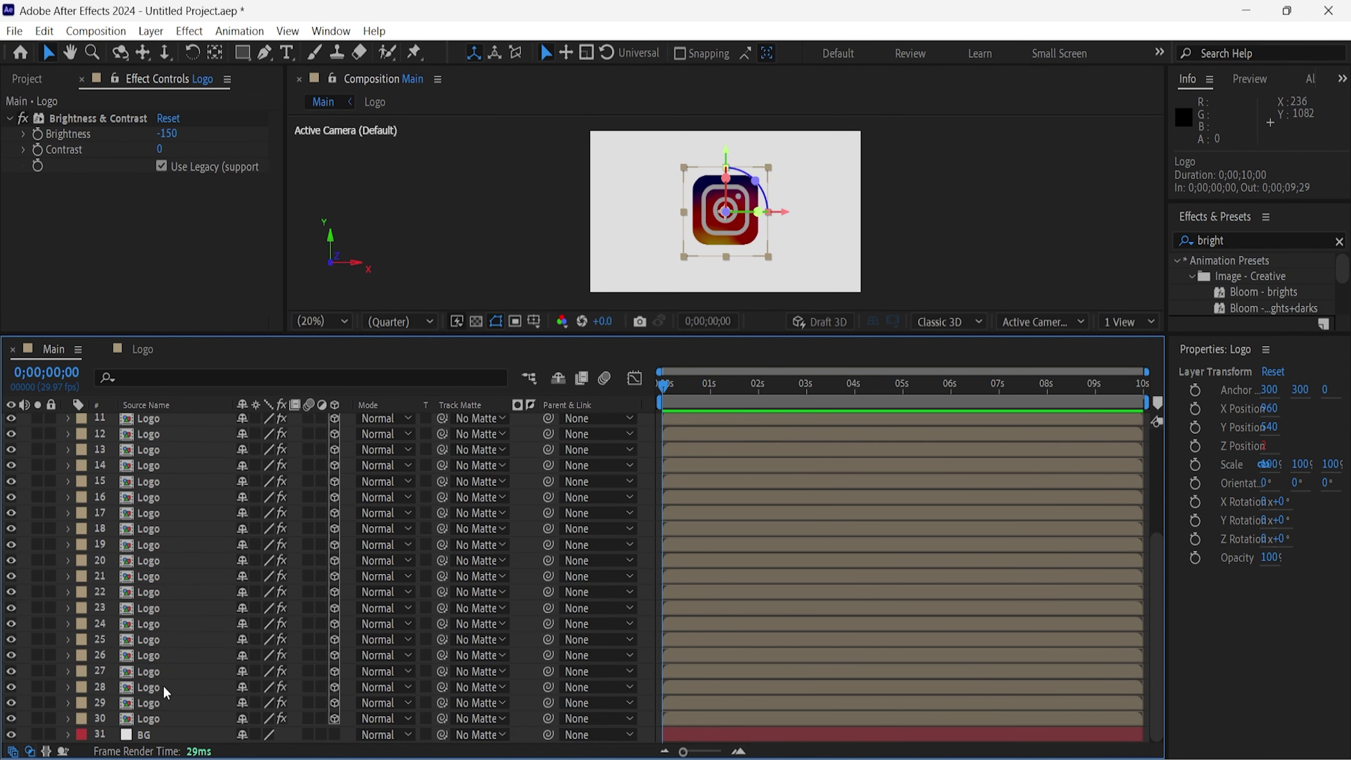
pyautogui.keyDown('shift'); pyautogui.click(163, 701); pyautogui.keyUp('shift')
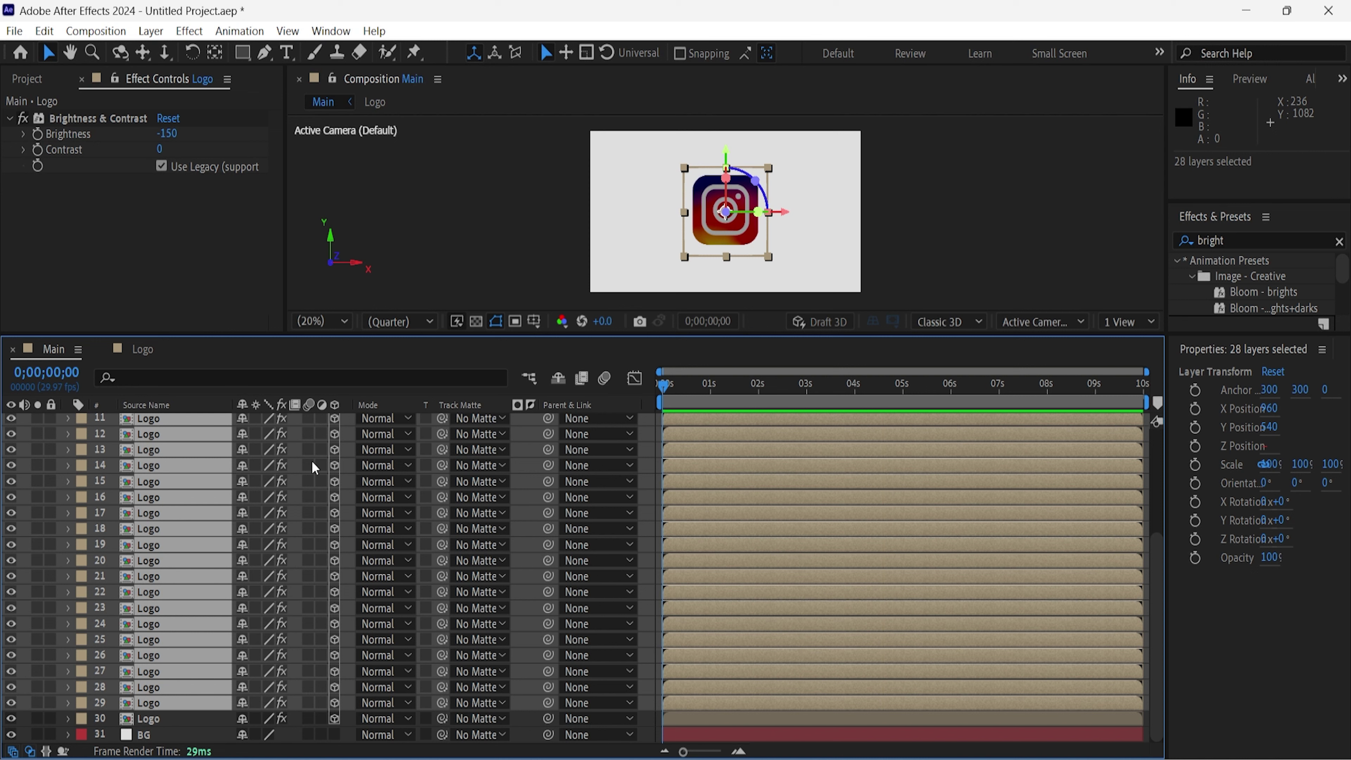
pyautogui.click(244, 419)
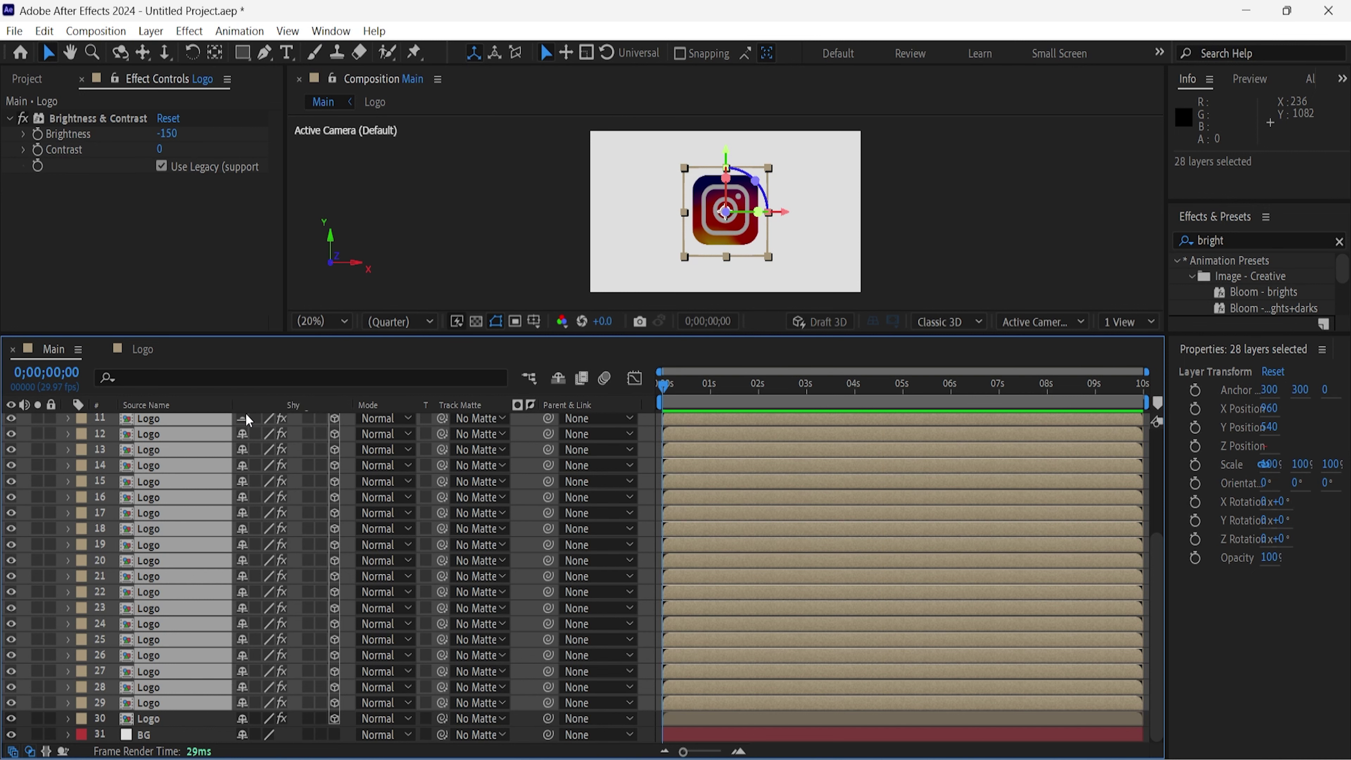
pyautogui.click(559, 379)
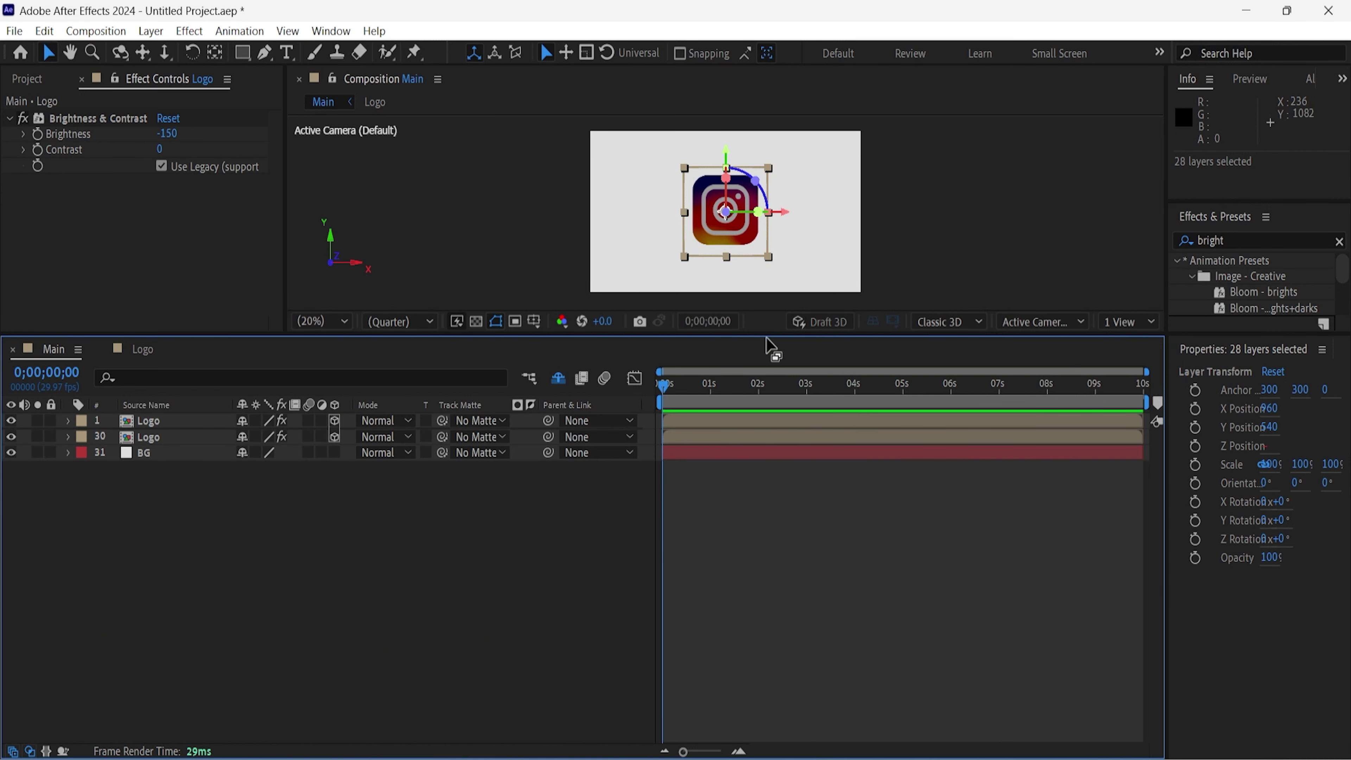
# Delete Brightness & Contrast from the top Logo layer 1 to restore full colour.
pyautogui.moveTo(769, 336); pyautogui.dragTo(775, 465)
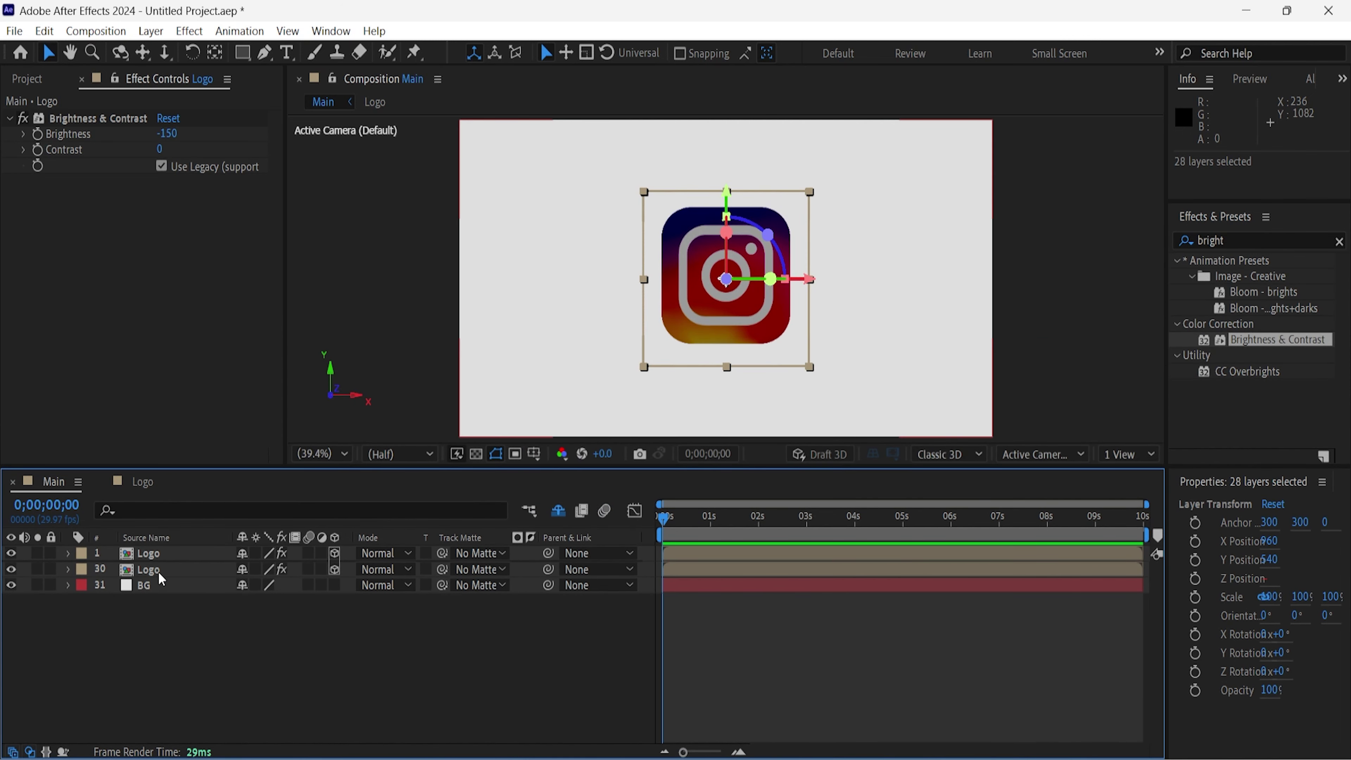
pyautogui.click(159, 571)
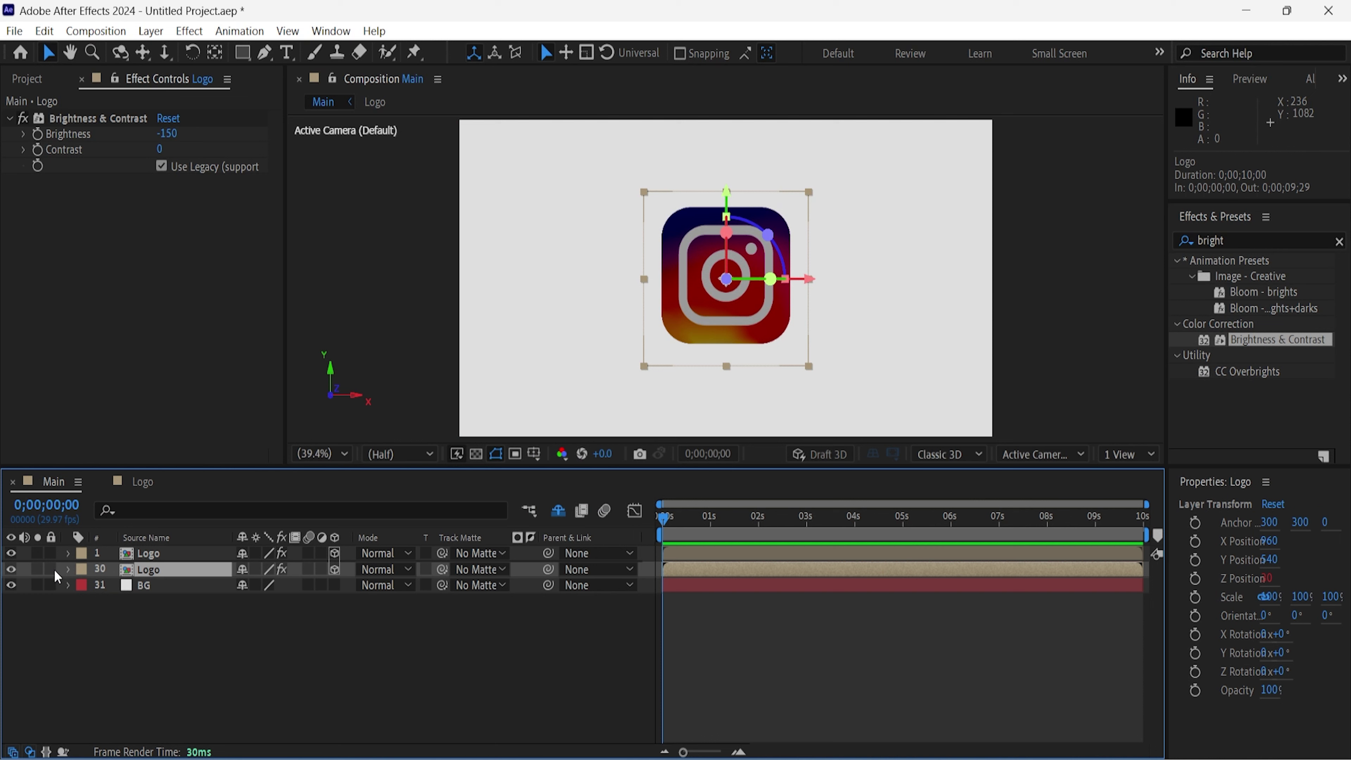
pyautogui.click(68, 569)
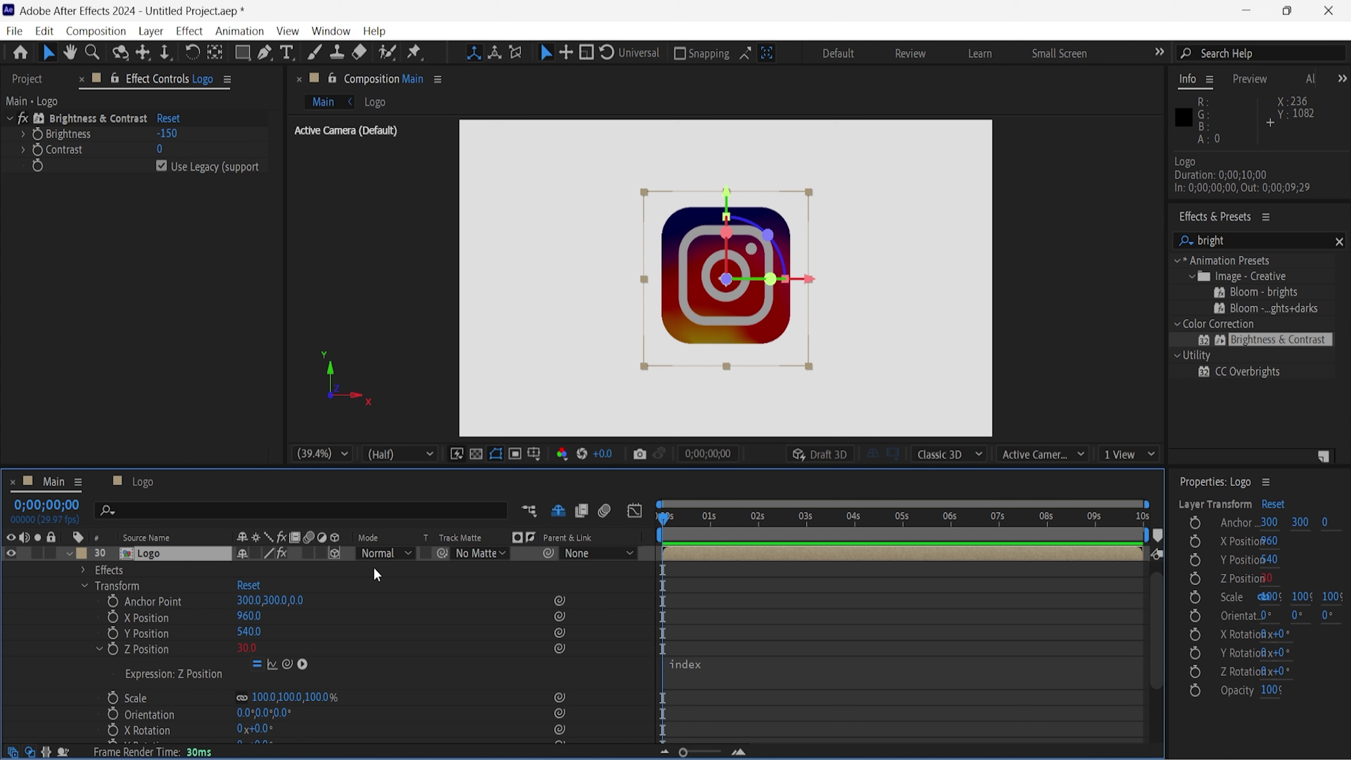
pyautogui.click(209, 554)
pyautogui.click(132, 115)
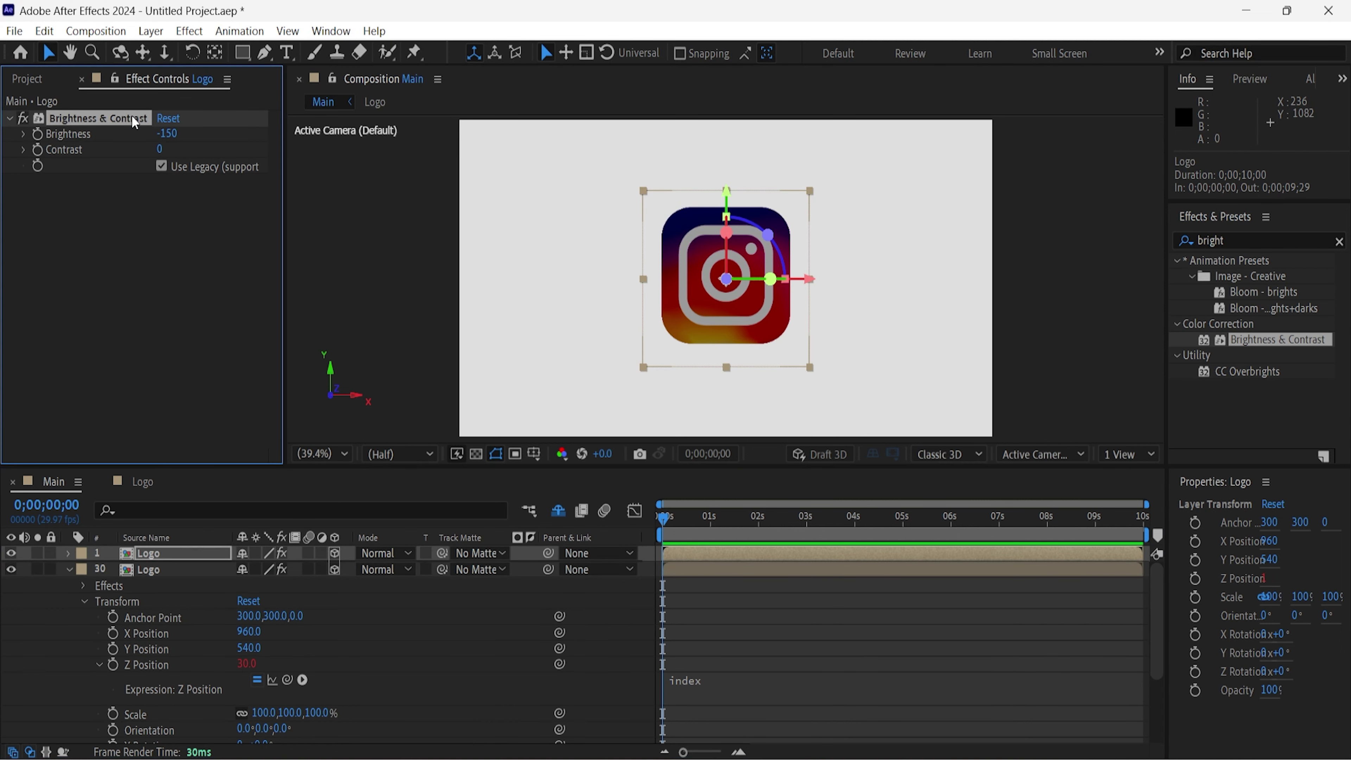
pyautogui.press('Delete')
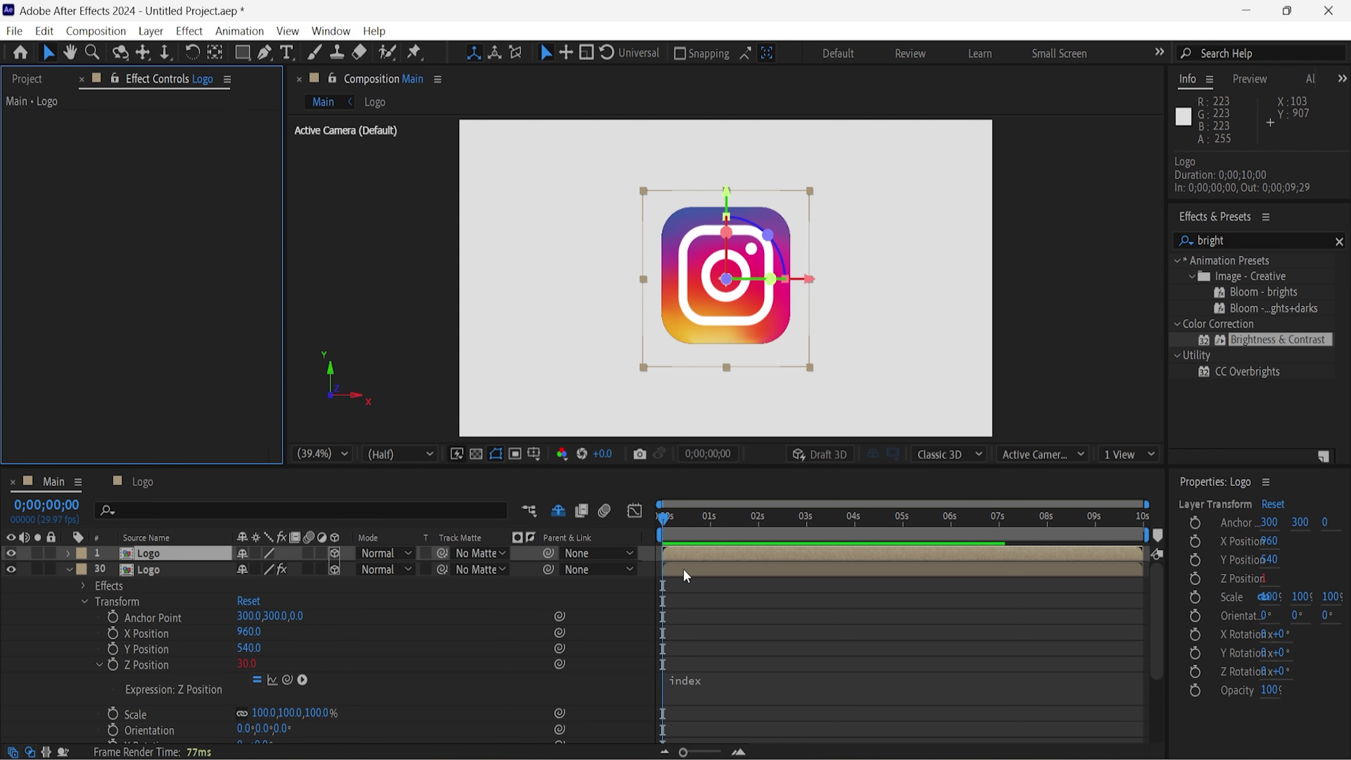
# Apply Drop Shadow to layer 30 Logo with Softness set to 100.
pyautogui.click(1248, 243)
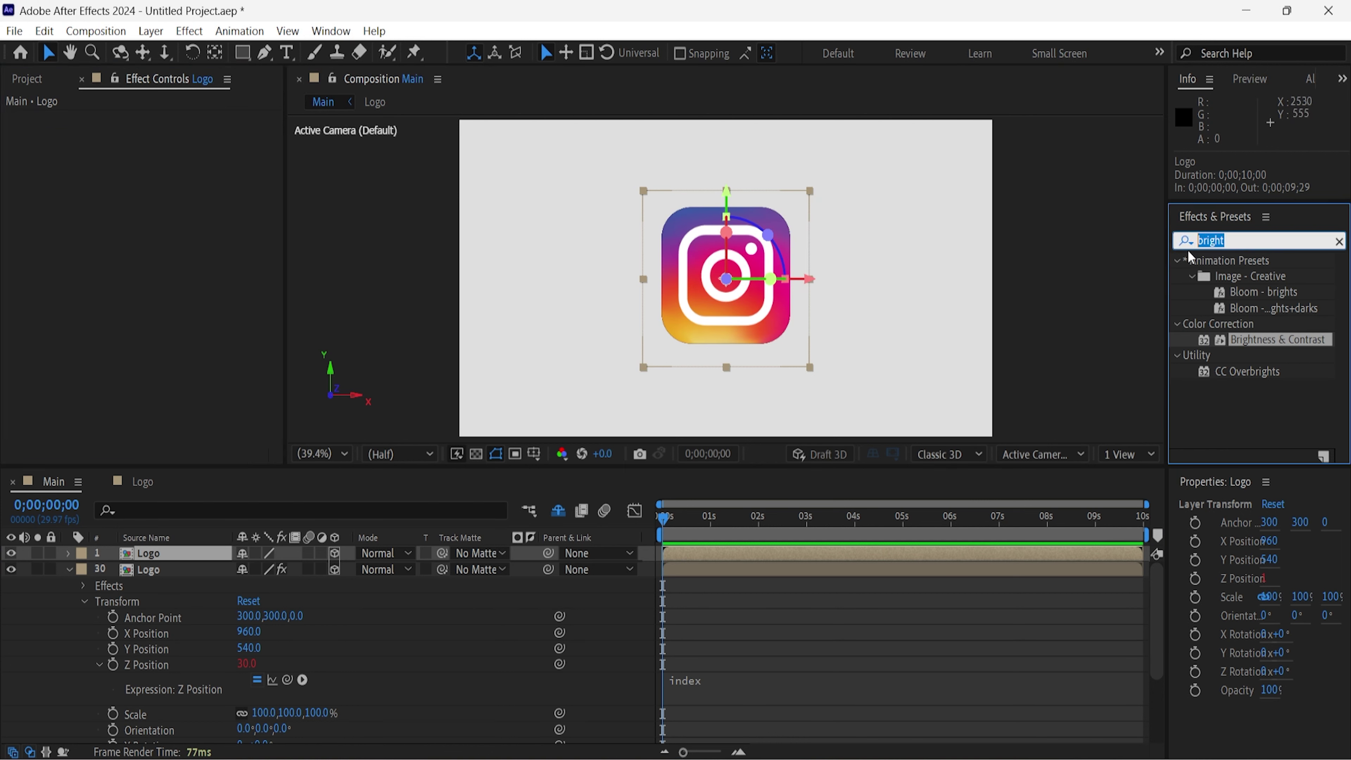
pyautogui.write('drop')
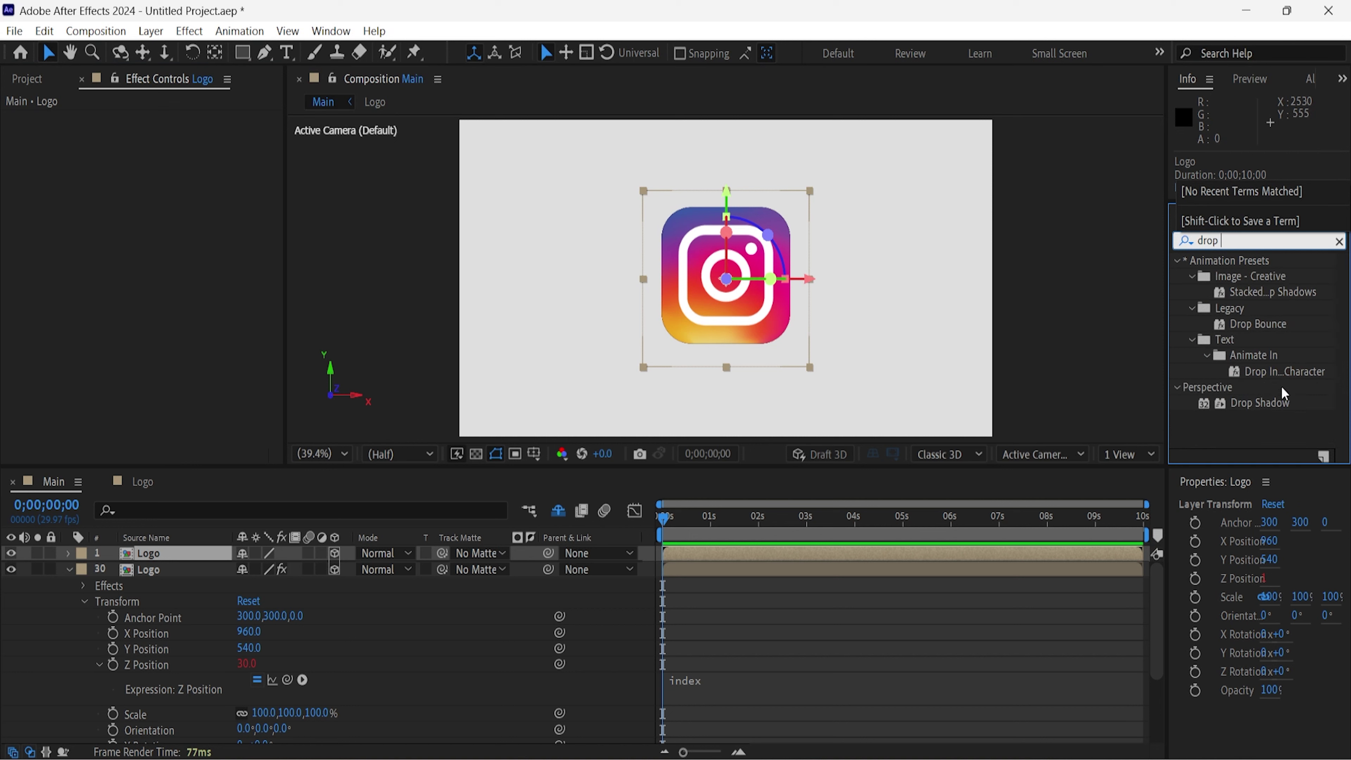
pyautogui.click(1274, 400)
pyautogui.moveTo(1283, 408); pyautogui.dragTo(189, 577)
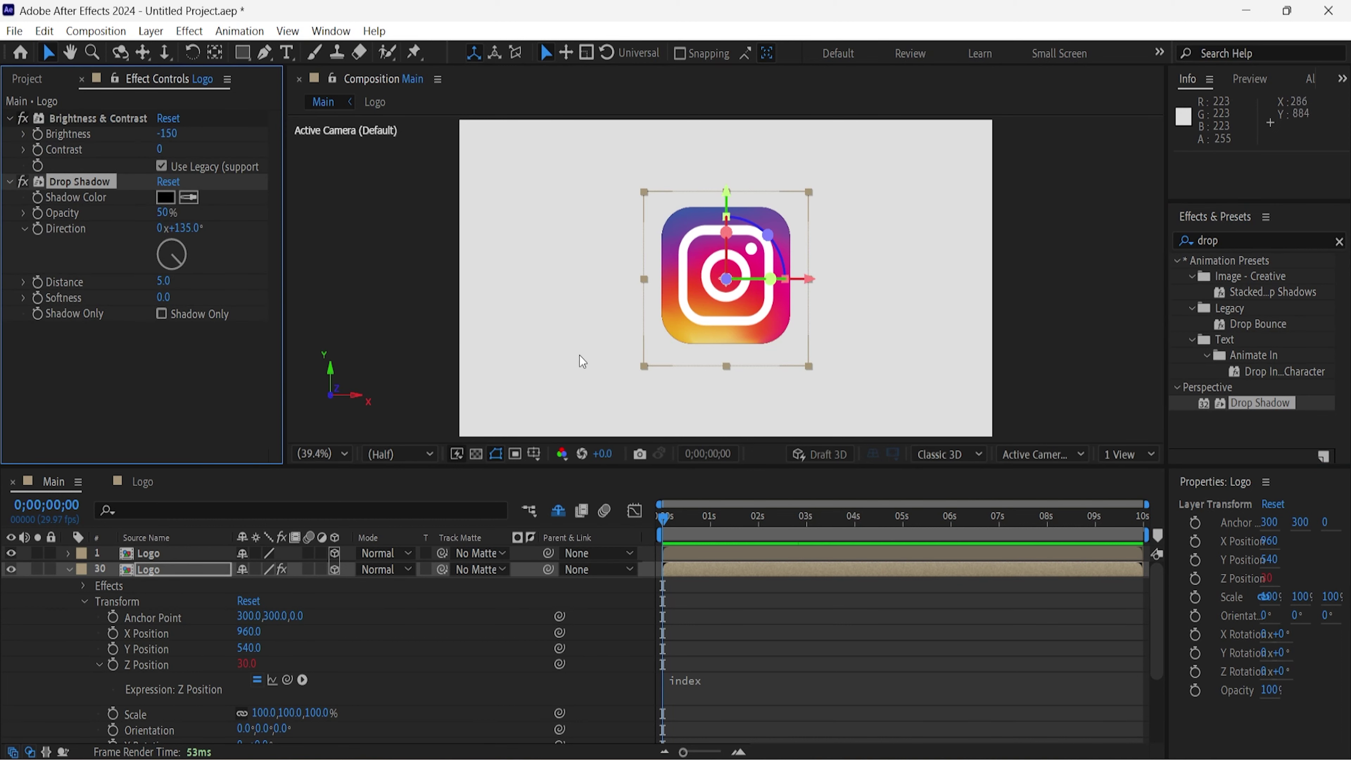
pyautogui.click(163, 297)
pyautogui.write('100')
pyautogui.press('Return')
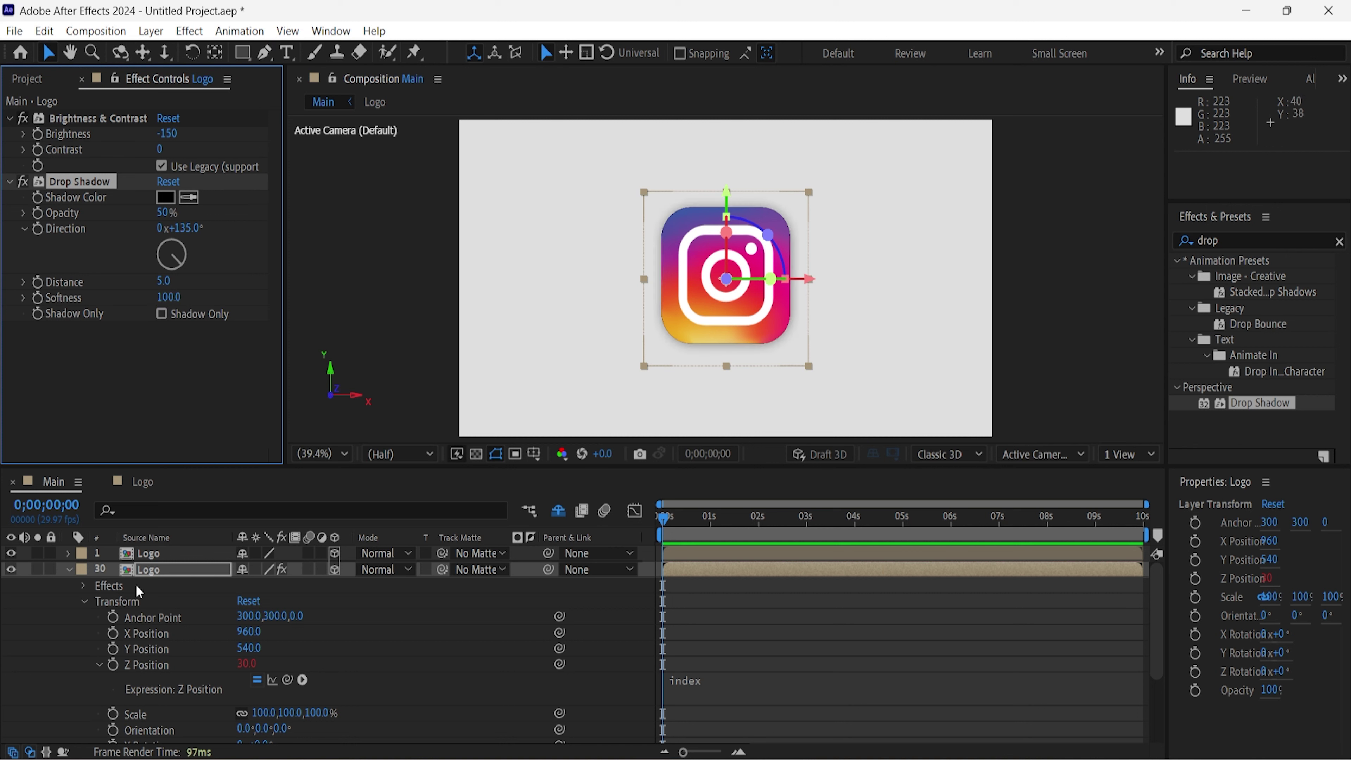
pyautogui.click(70, 570)
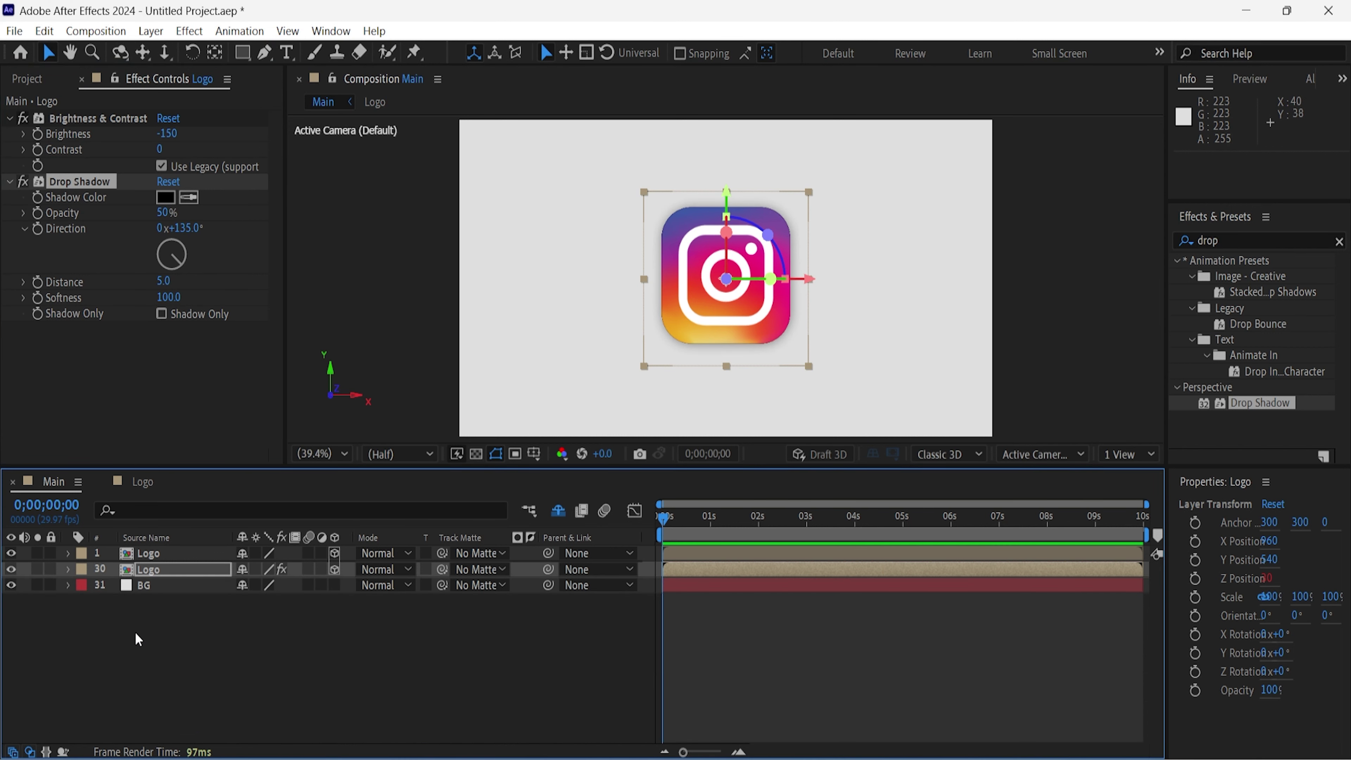
pyautogui.click(105, 603)
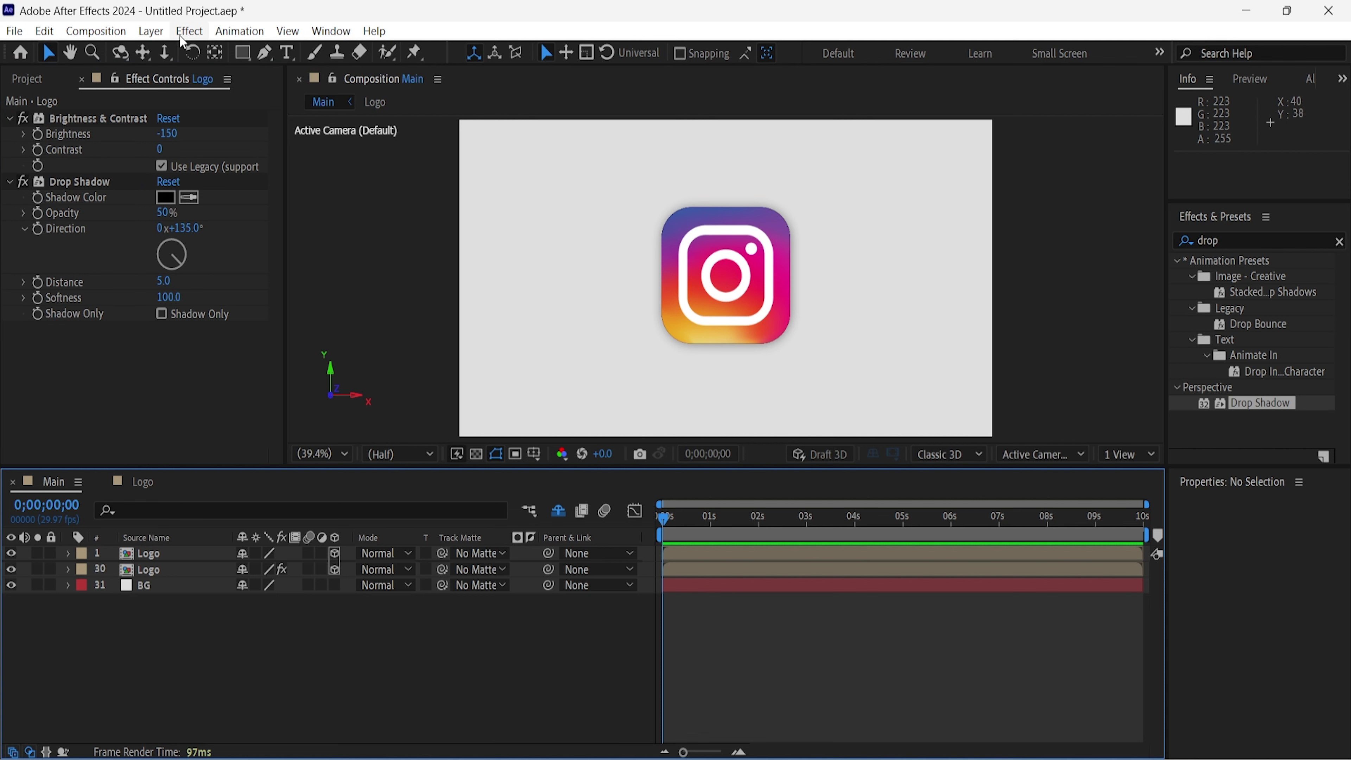
# Add a 50mm camera, Camera 1, to the composition.
pyautogui.rightClick(314, 665)
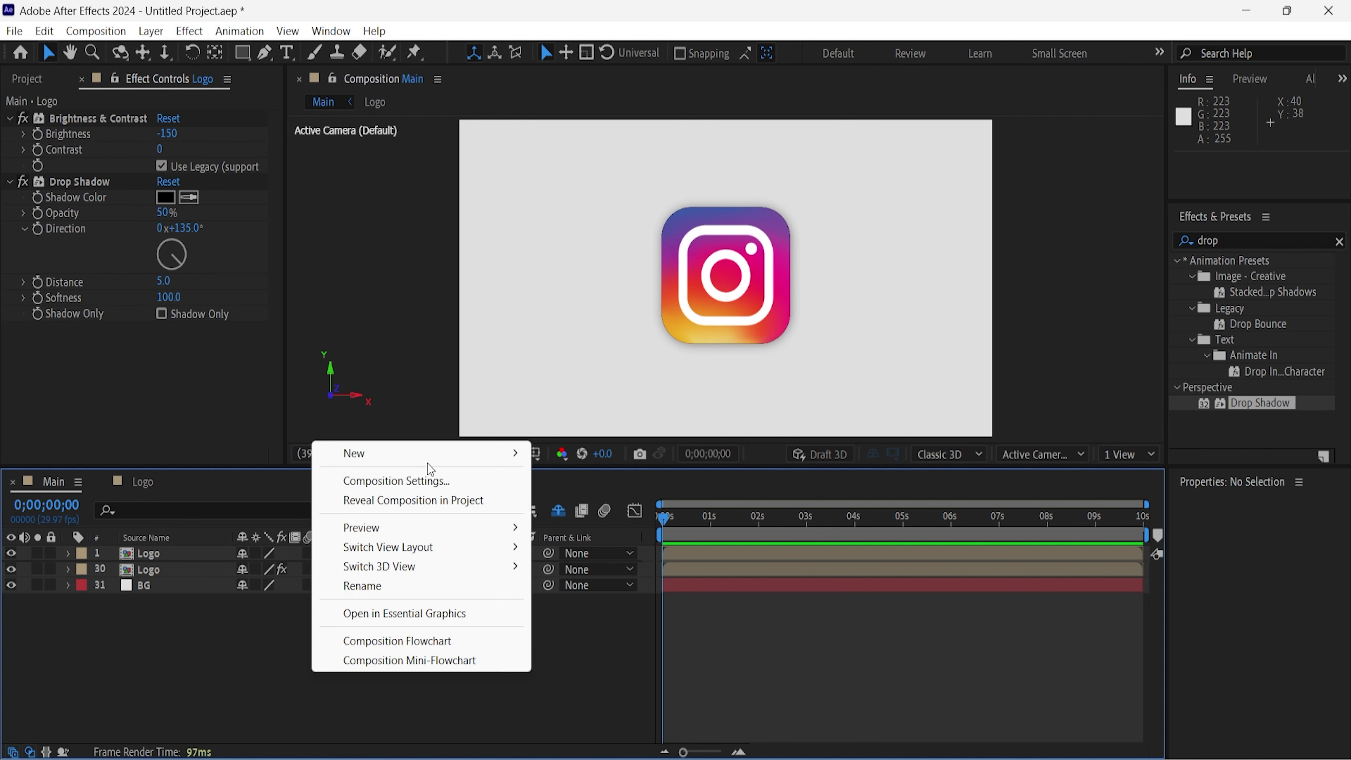
pyautogui.moveTo(473, 456)
pyautogui.click(621, 540)
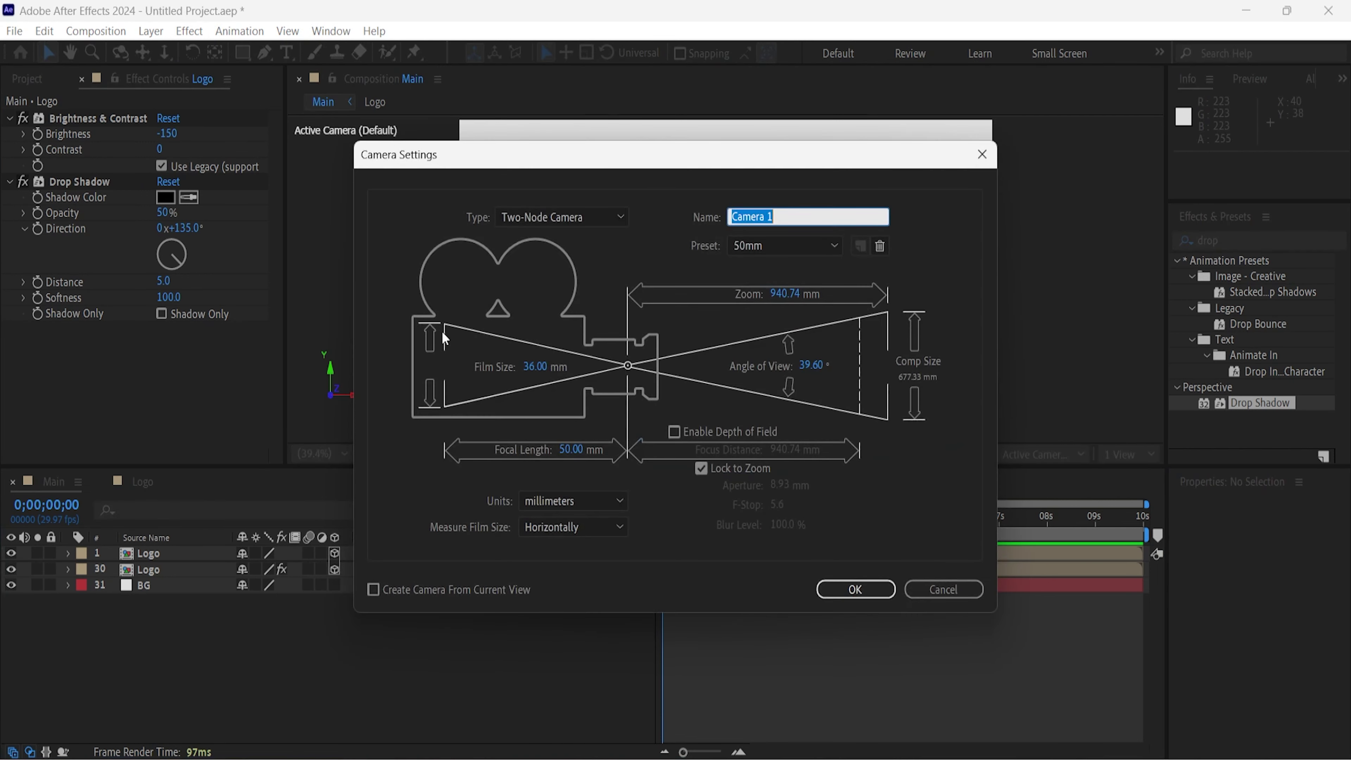
pyautogui.click(952, 583)
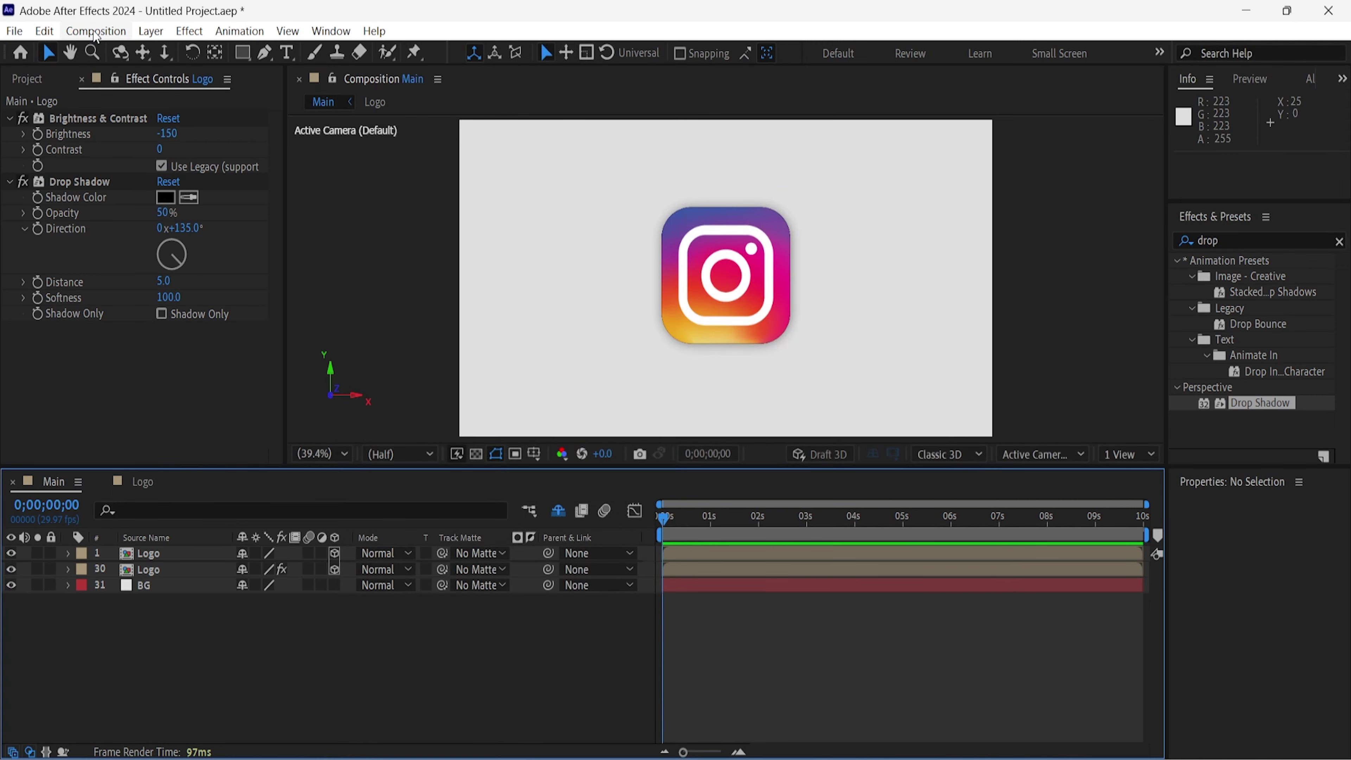
pyautogui.click(151, 30)
pyautogui.moveTo(175, 51)
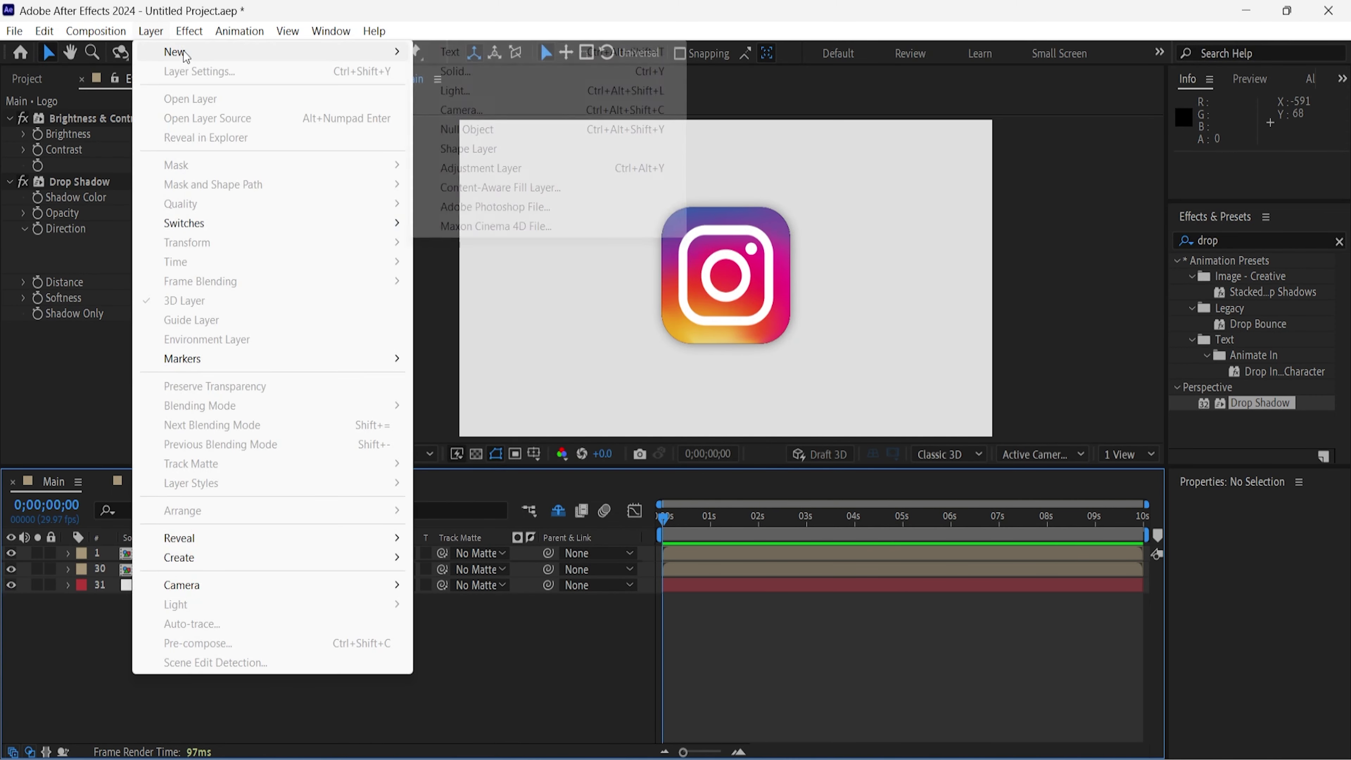
pyautogui.click(494, 111)
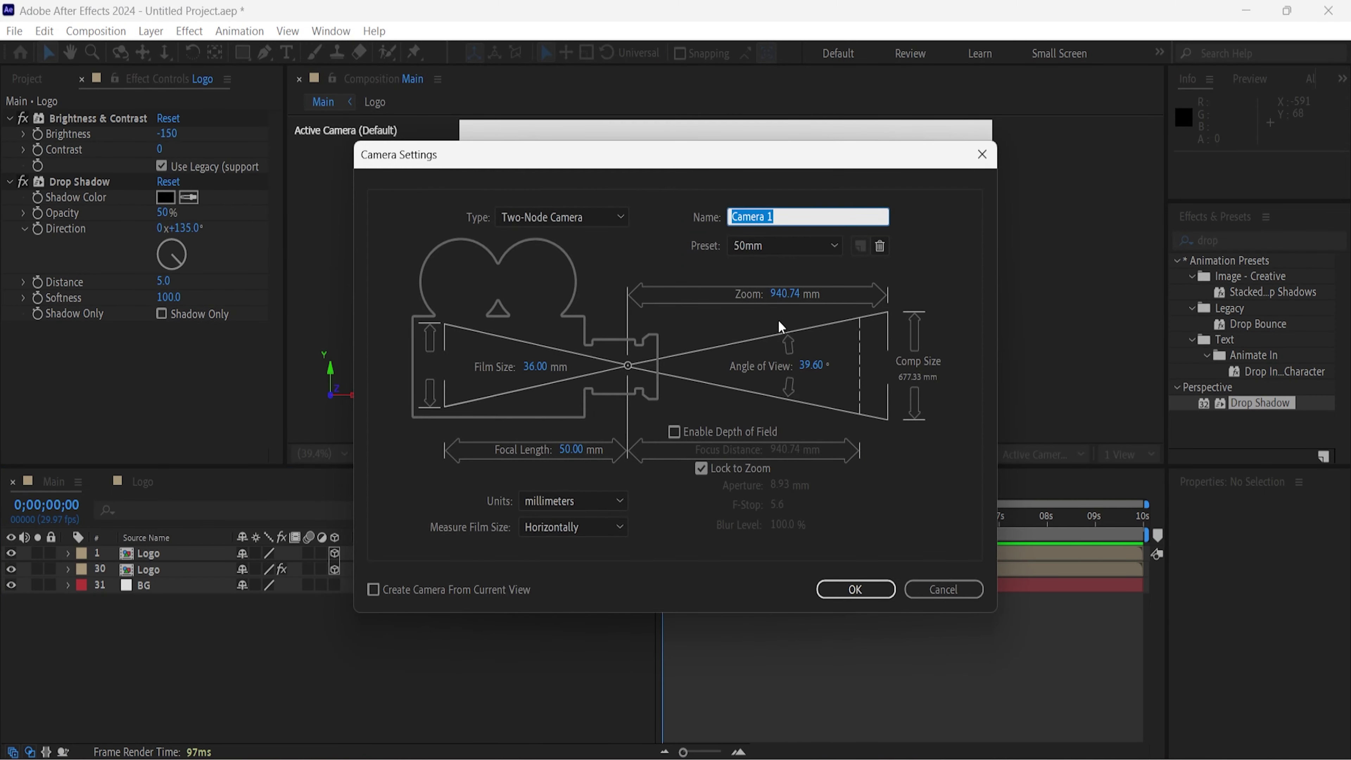
pyautogui.click(853, 589)
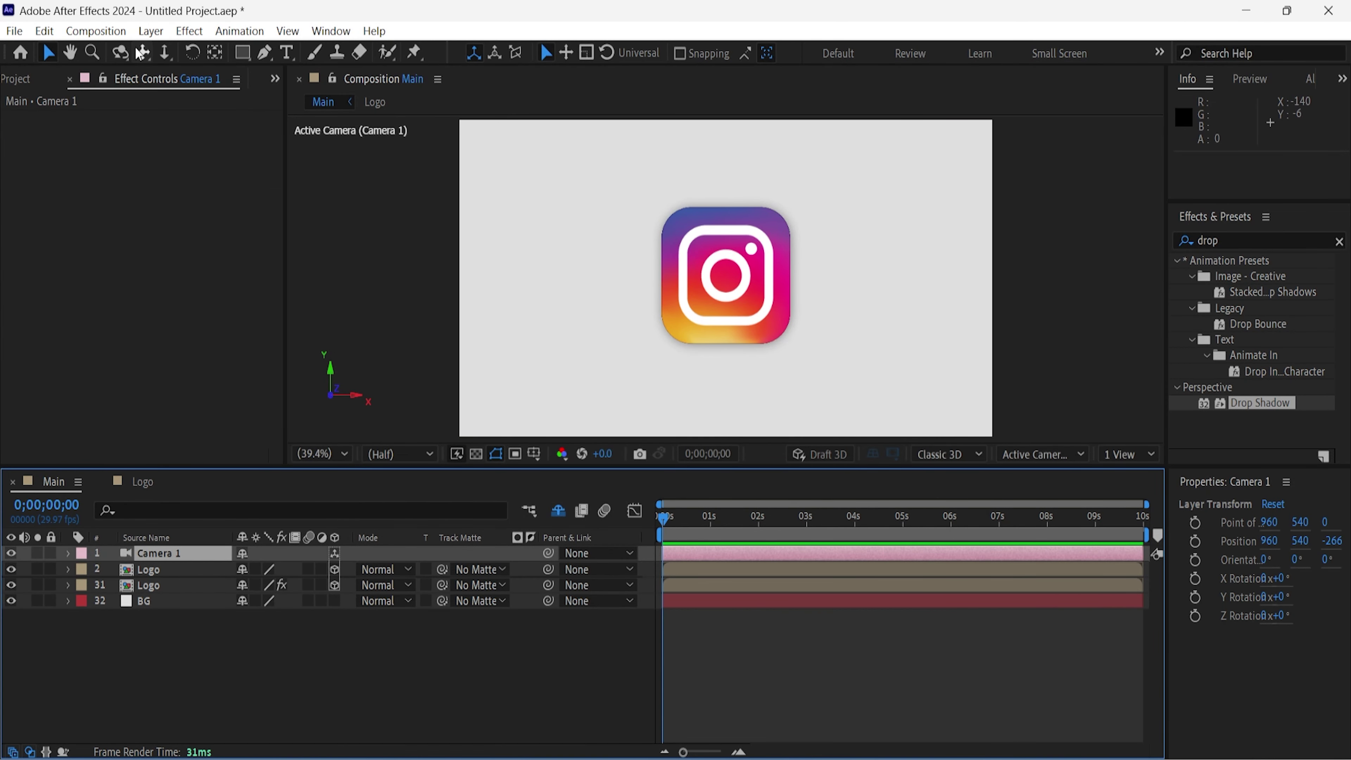
# Orbit Camera 1 to view the logo sideways, then undo the orbit.
pyautogui.click(120, 52)
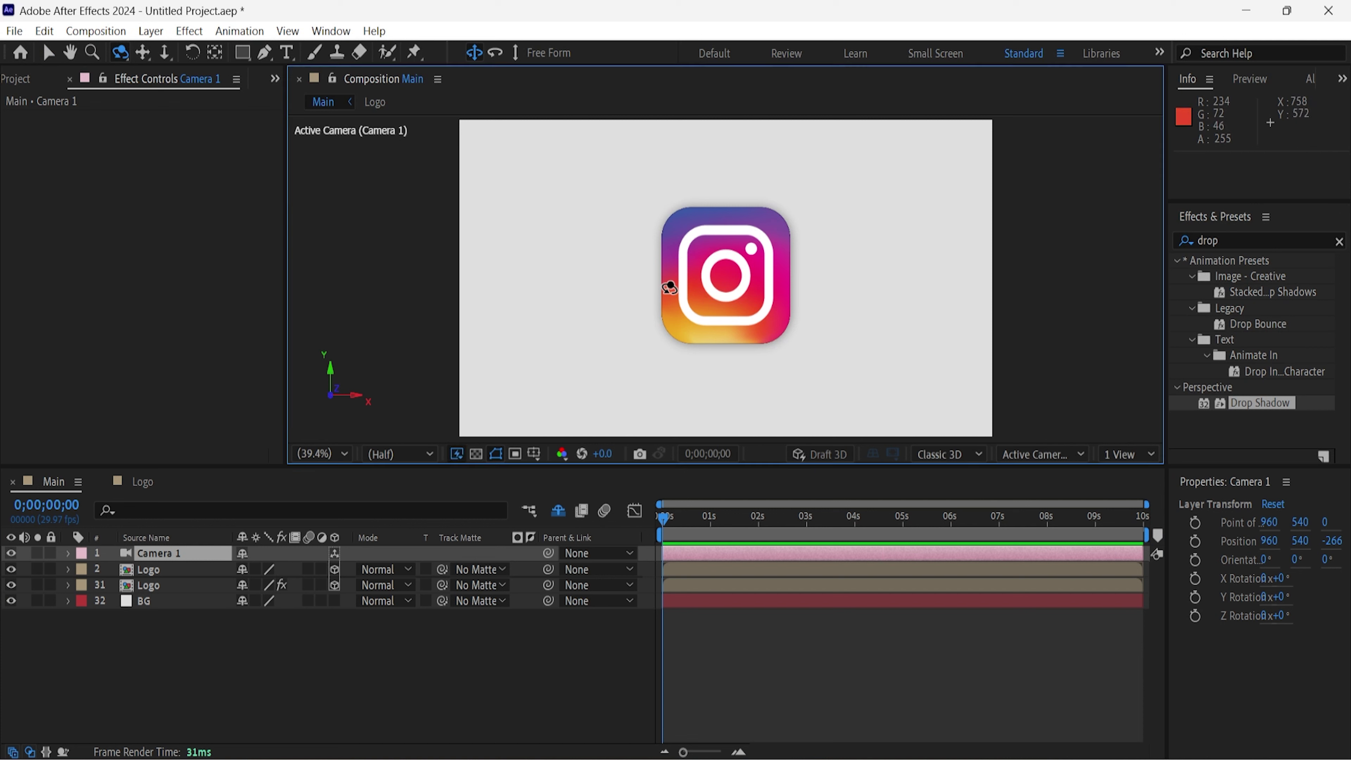
pyautogui.moveTo(669, 287)
pyautogui.mouseDown()
pyautogui.moveTo(743, 294)
pyautogui.moveTo(732, 288)
pyautogui.mouseUp()
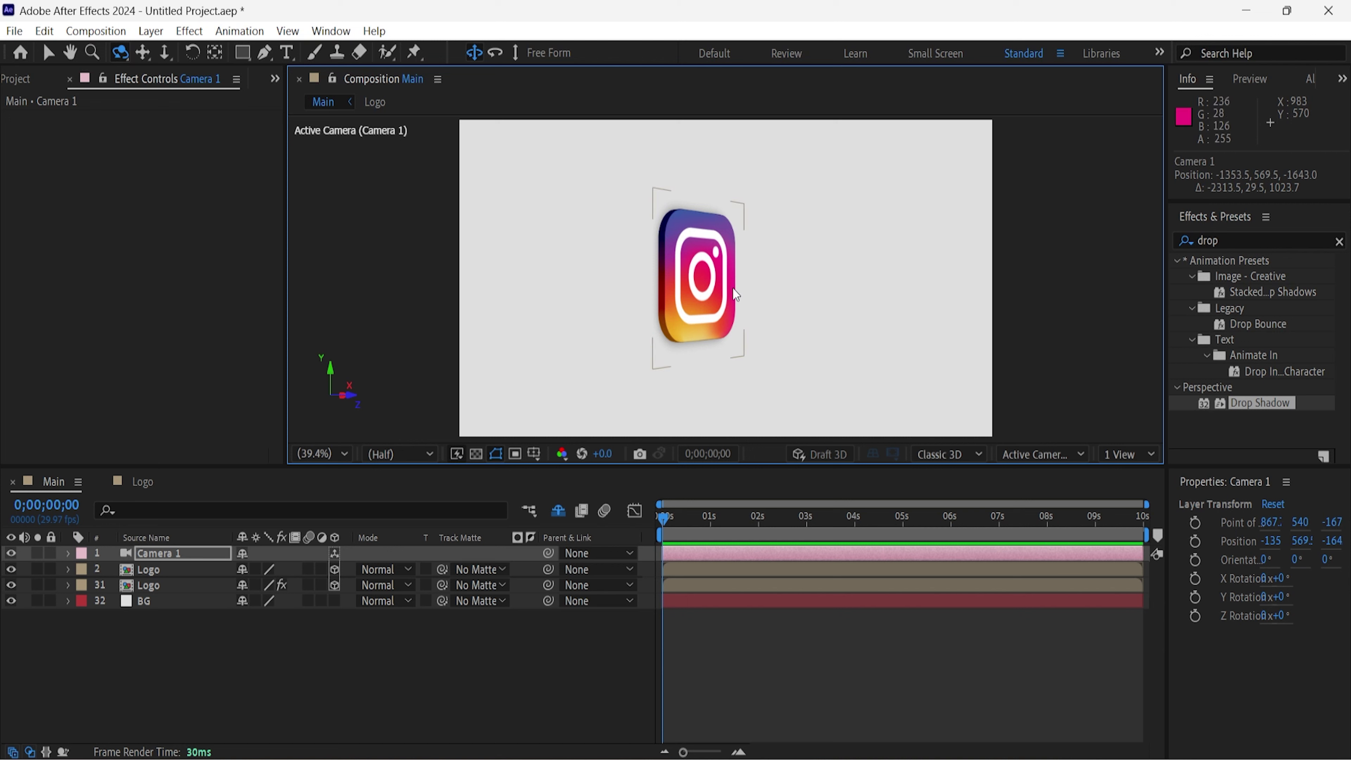
pyautogui.hotkey('ctrl', 'z')
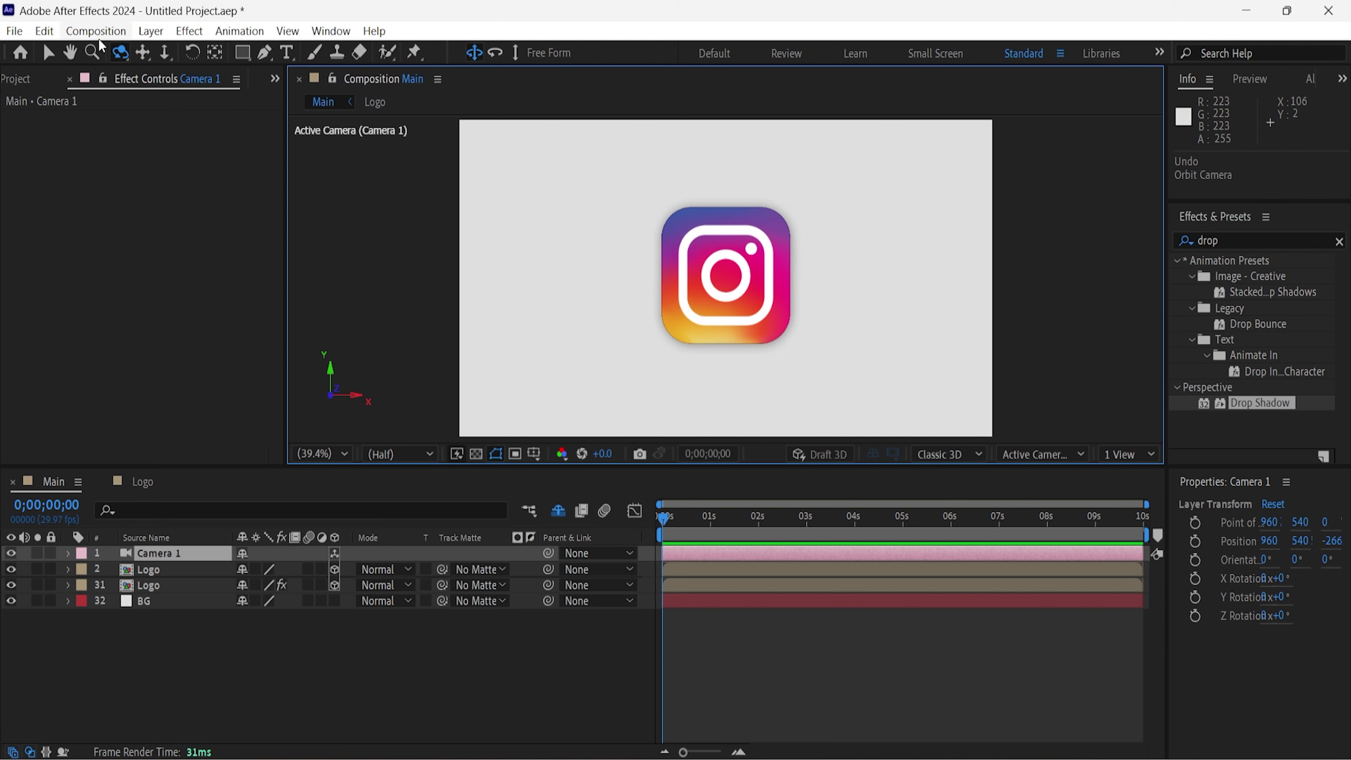
# Add a null object, rename it 'Cam Control', and make it a 3D layer.
pyautogui.click(150, 31)
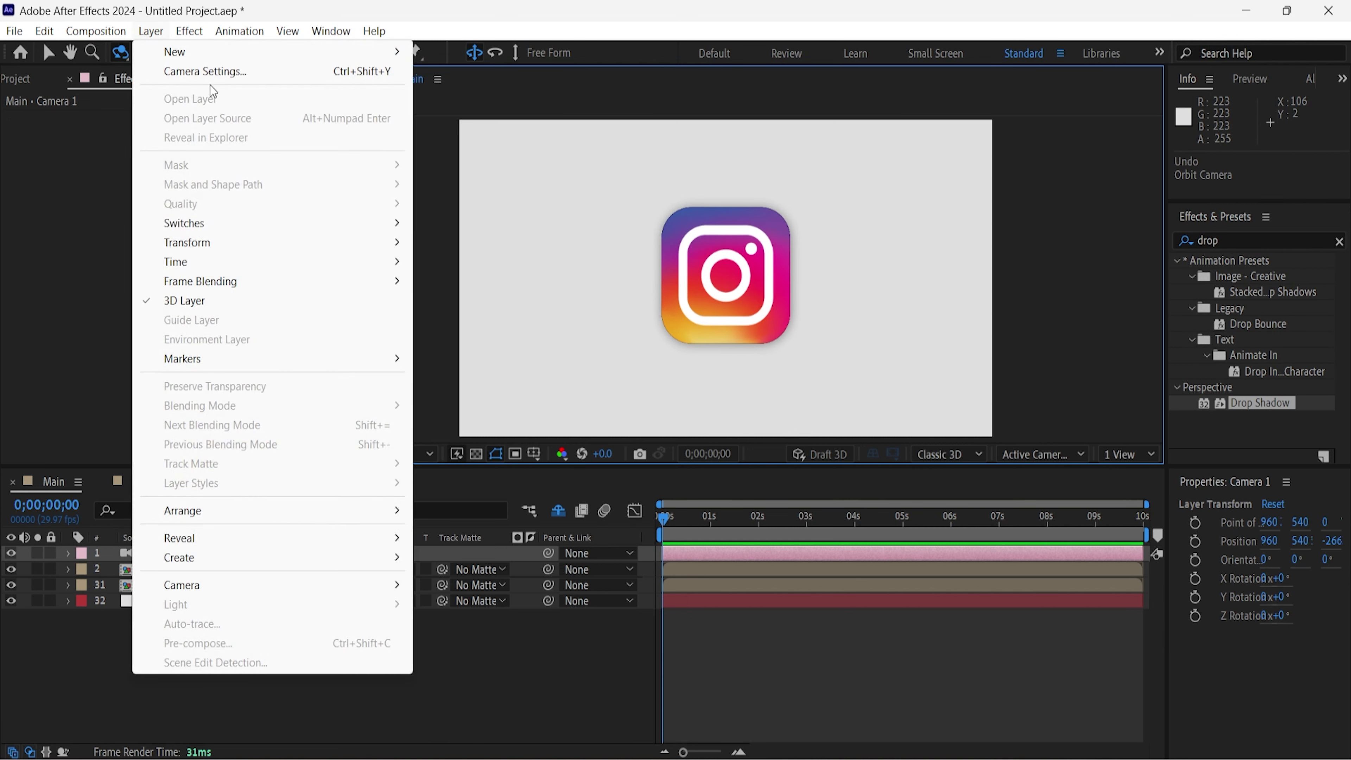
pyautogui.moveTo(258, 51)
pyautogui.click(537, 130)
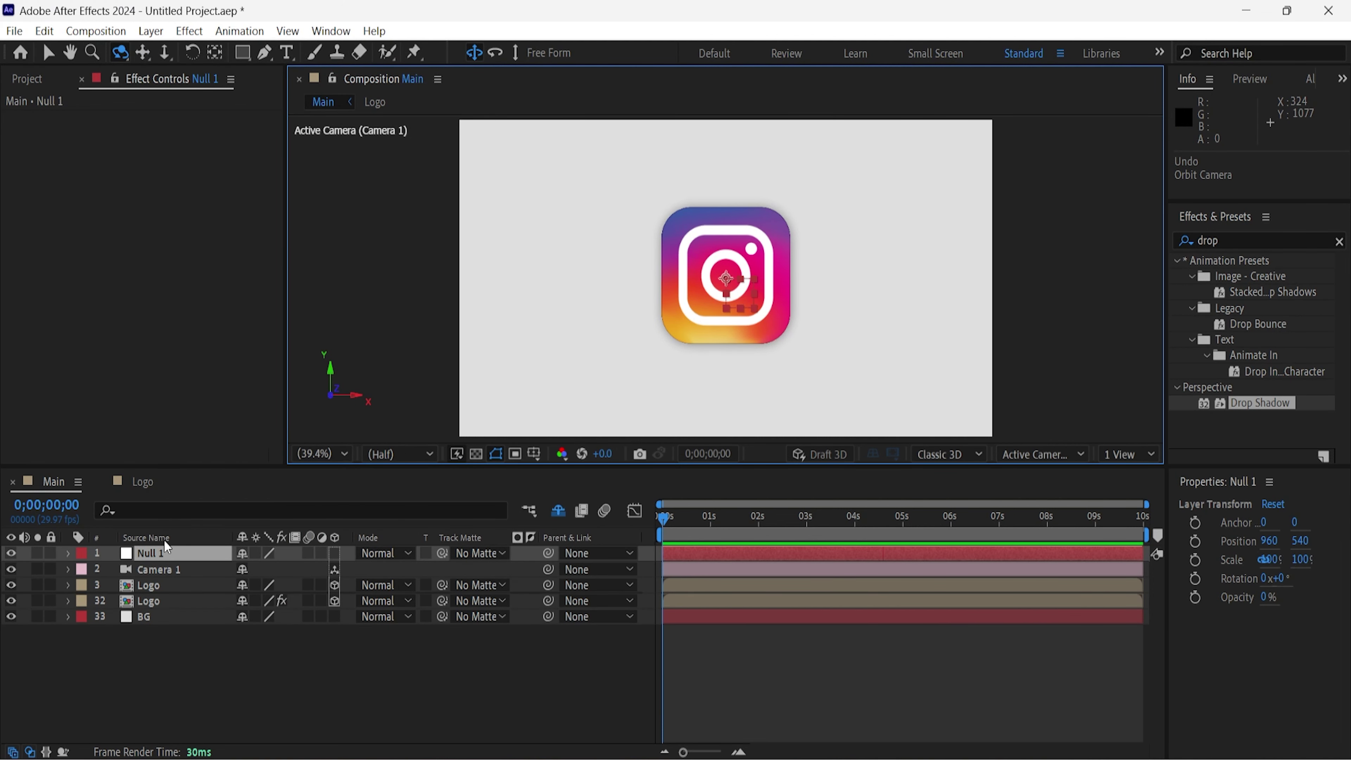
pyautogui.click(163, 557)
pyautogui.press('v')
pyautogui.rightClick(177, 558)
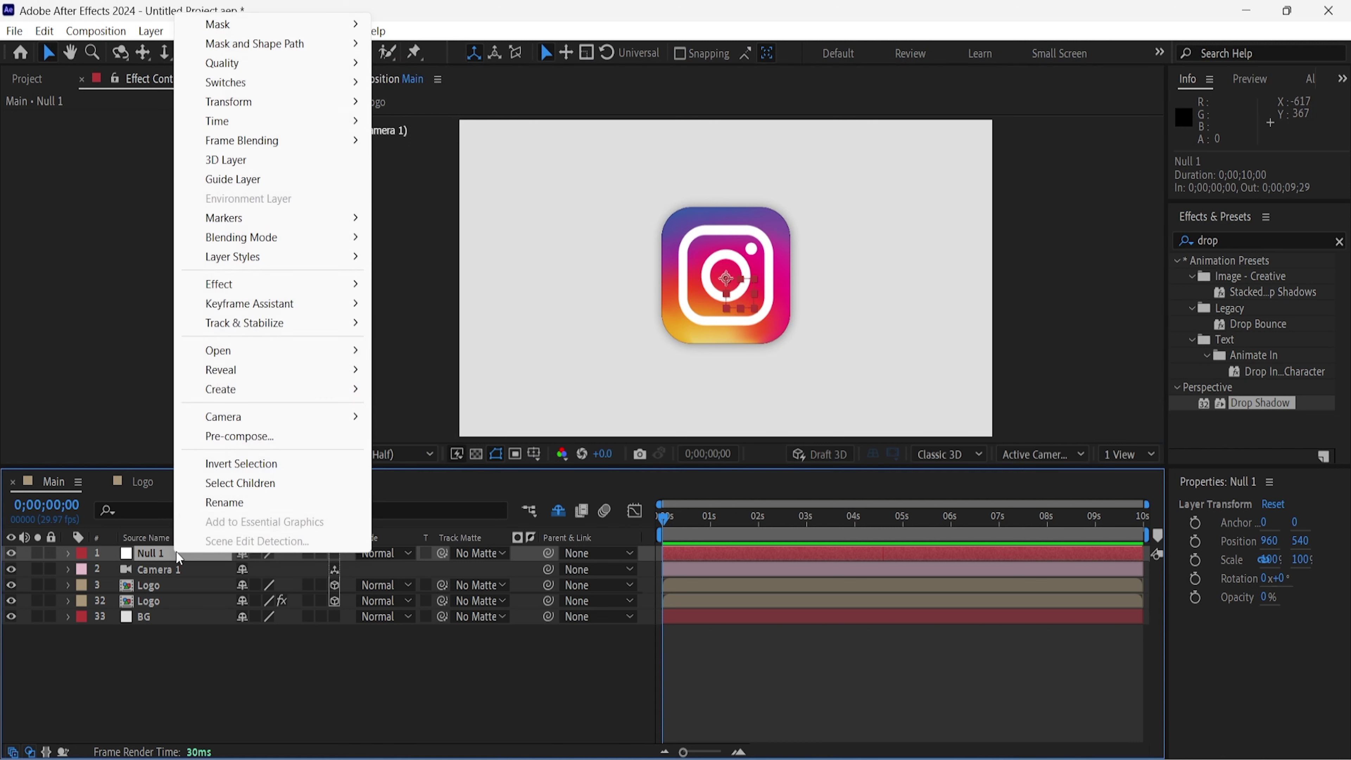
pyautogui.click(243, 504)
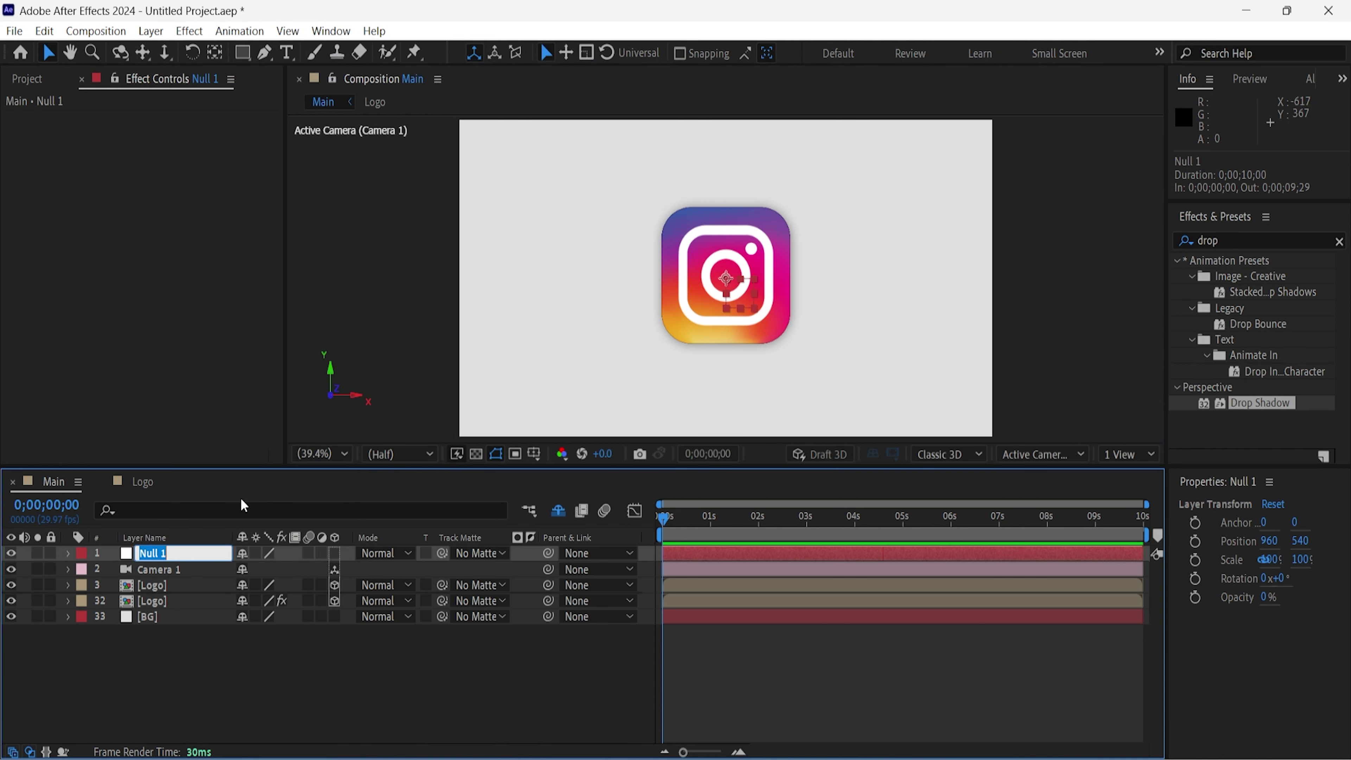
pyautogui.write('Cam Control')
pyautogui.press('Return')
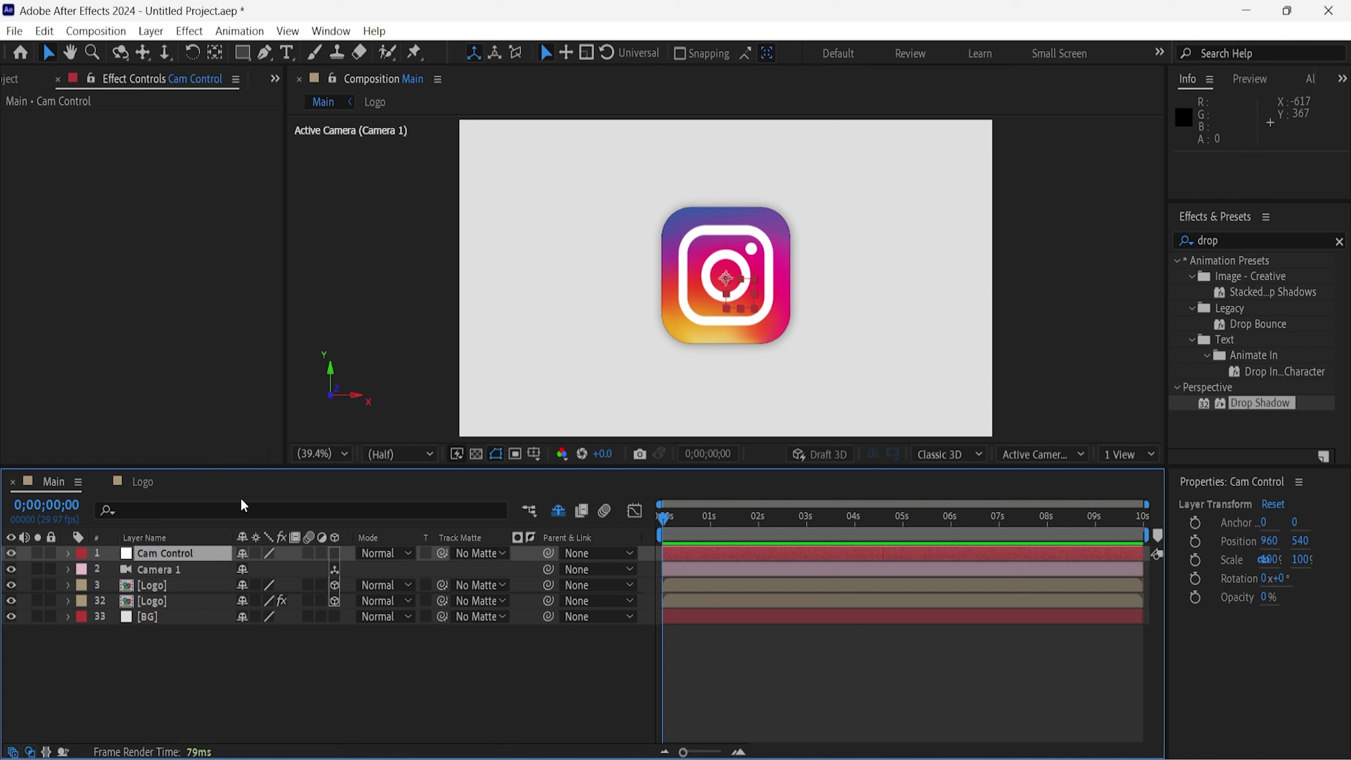
pyautogui.click(336, 553)
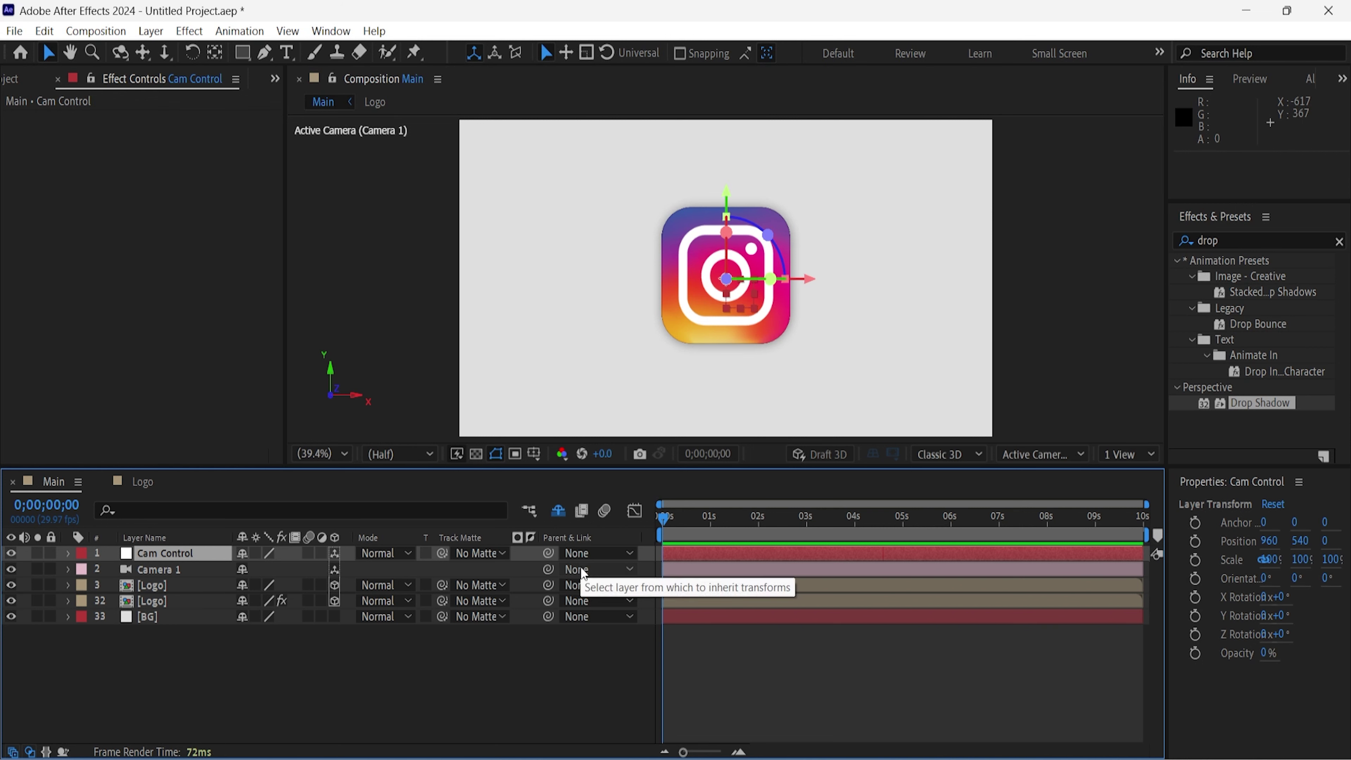
# Parent Camera 1 to the Cam Control null.
pyautogui.click(598, 570)
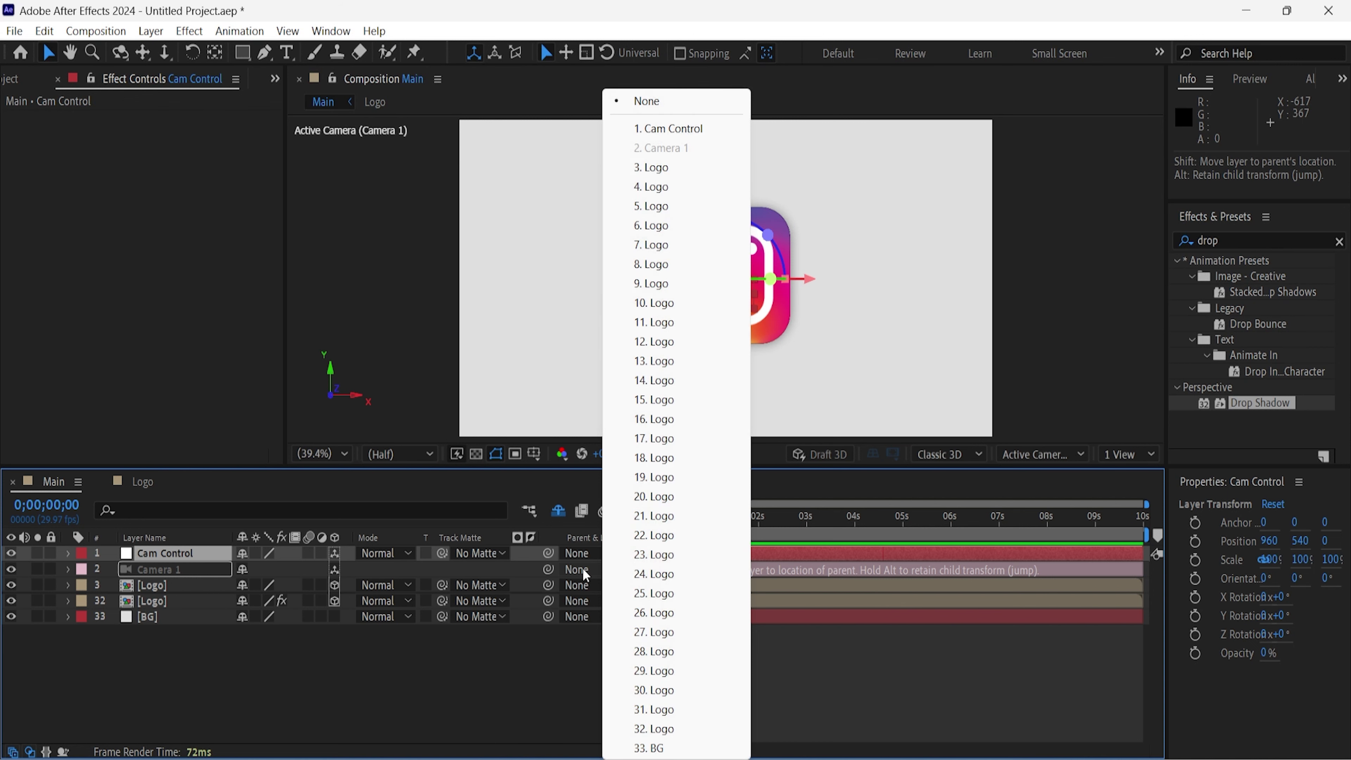
pyautogui.click(583, 568)
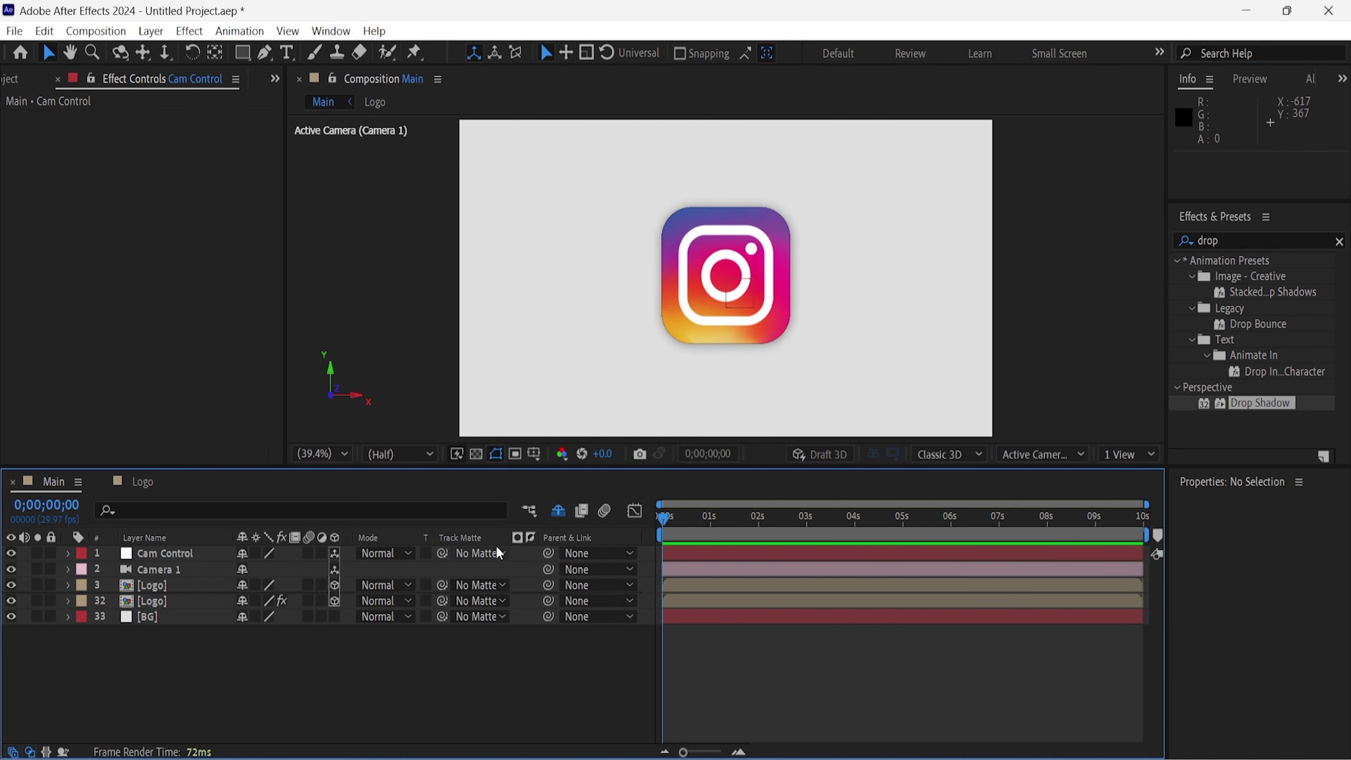
pyautogui.moveTo(548, 569)
pyautogui.mouseDown()
pyautogui.moveTo(430, 551)
pyautogui.moveTo(179, 553)
pyautogui.mouseUp()
# Set starting keyframes on Cam Control's X, Y and Z Rotation.
pyautogui.click(190, 556)
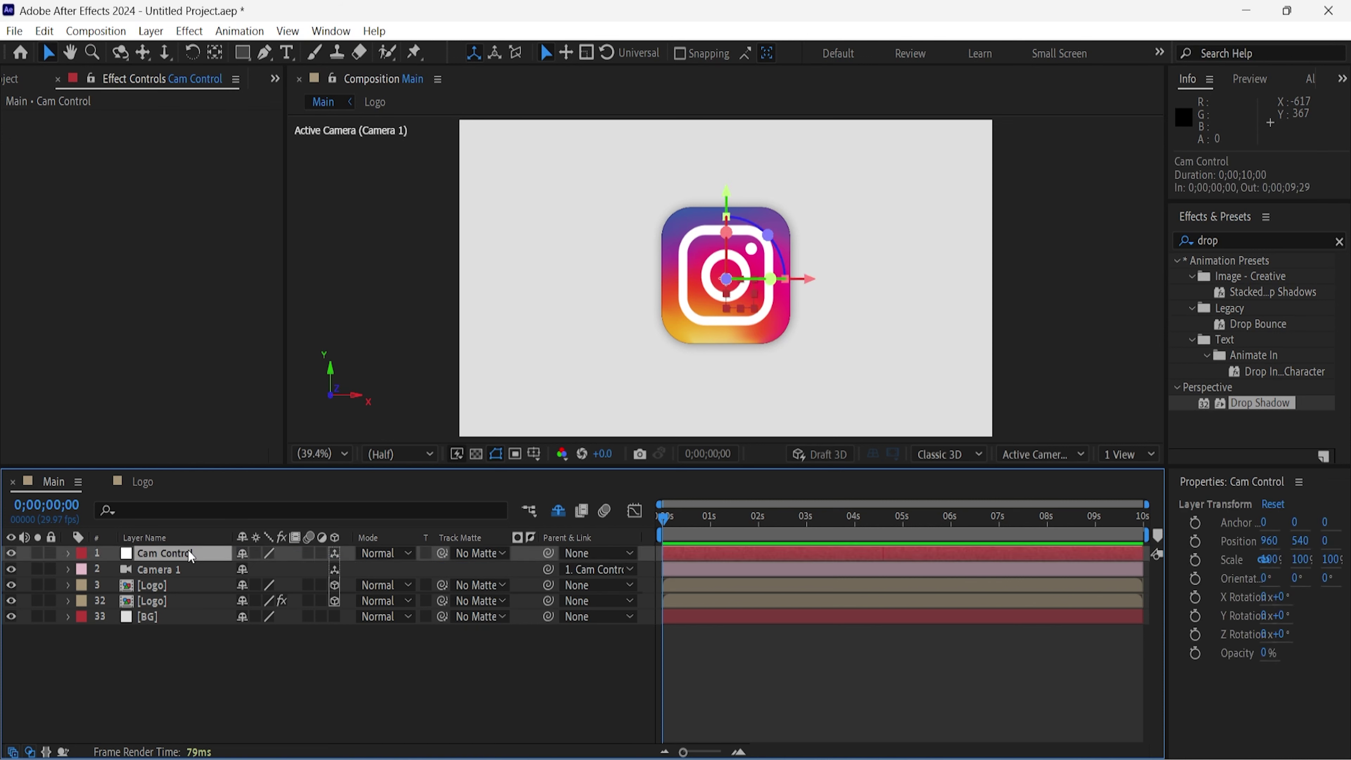
pyautogui.press('r')
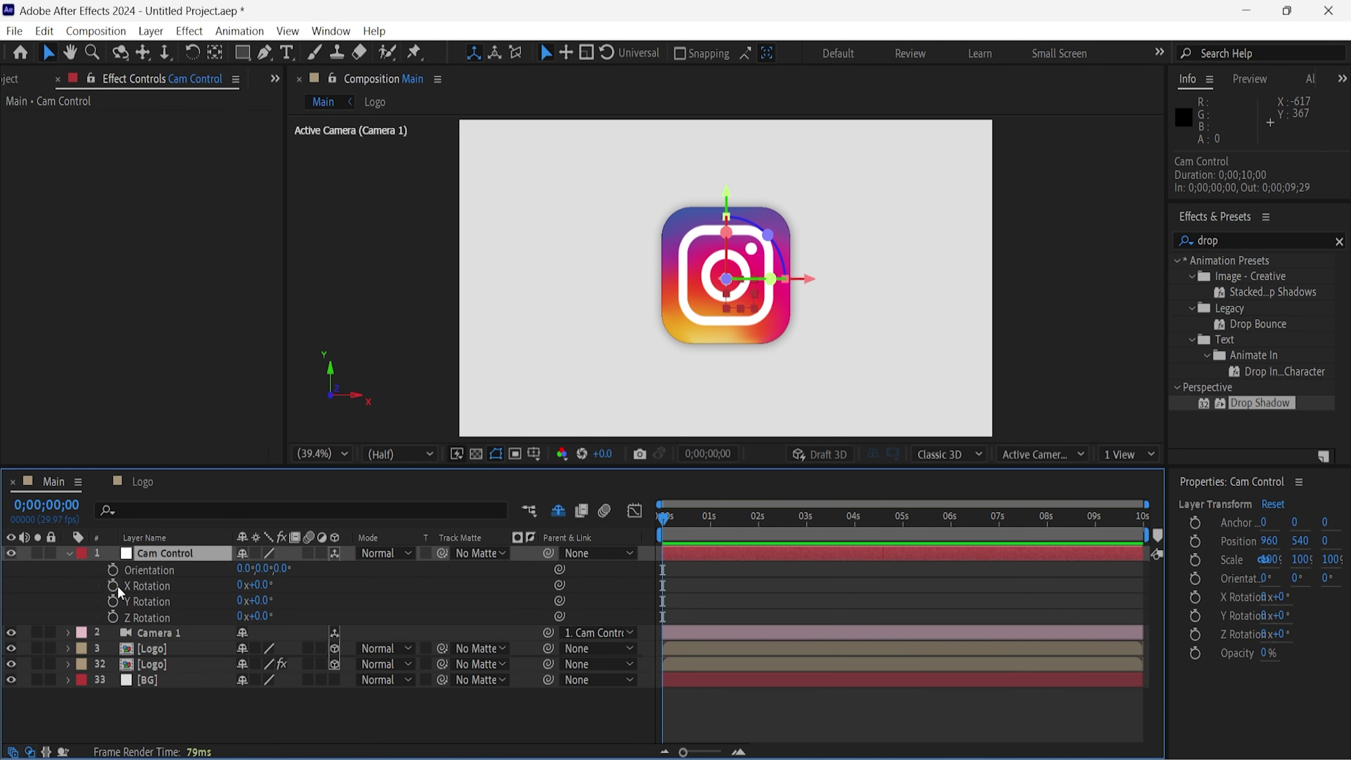
pyautogui.click(113, 586)
pyautogui.click(113, 601)
pyautogui.click(113, 617)
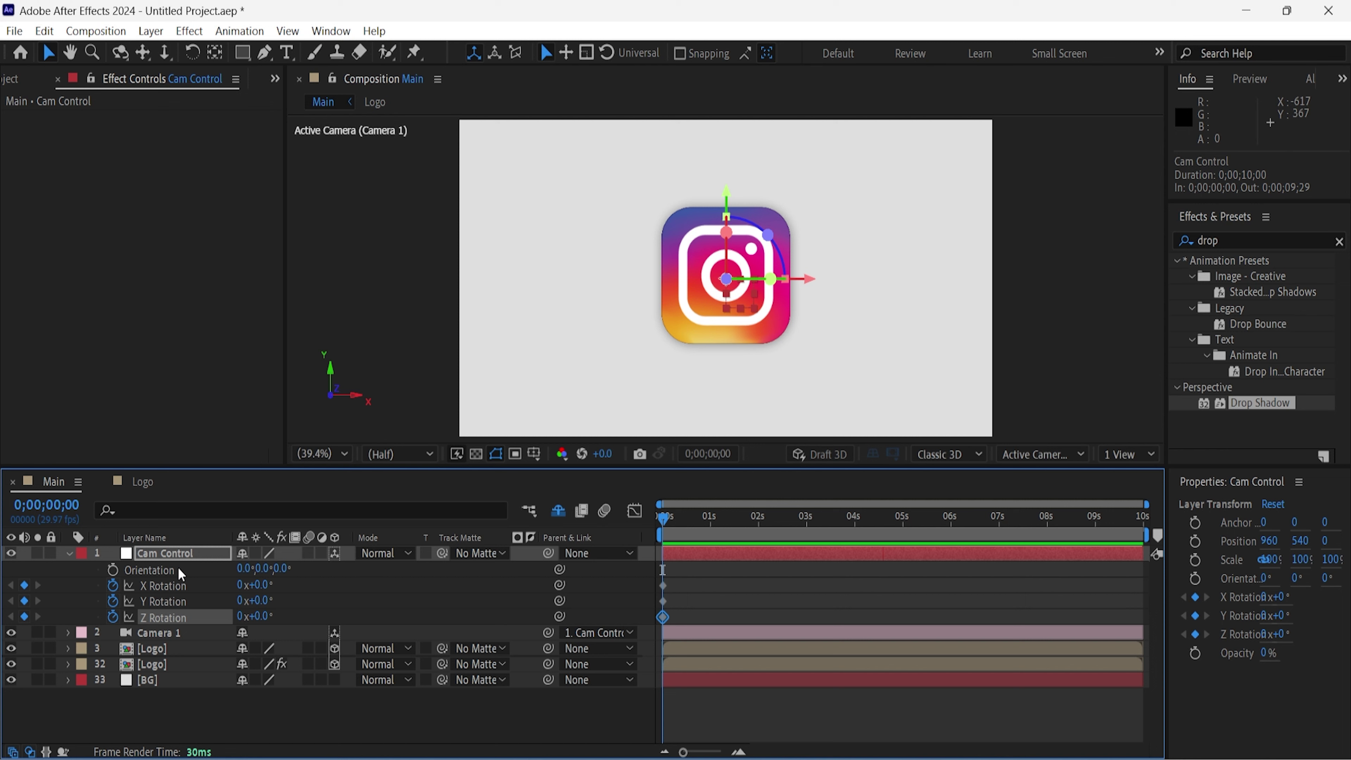
# Add a 100% Scale keyframe at 0s on Cam Control and select its rotation keyframes.
pyautogui.hotkey('shift', 's')
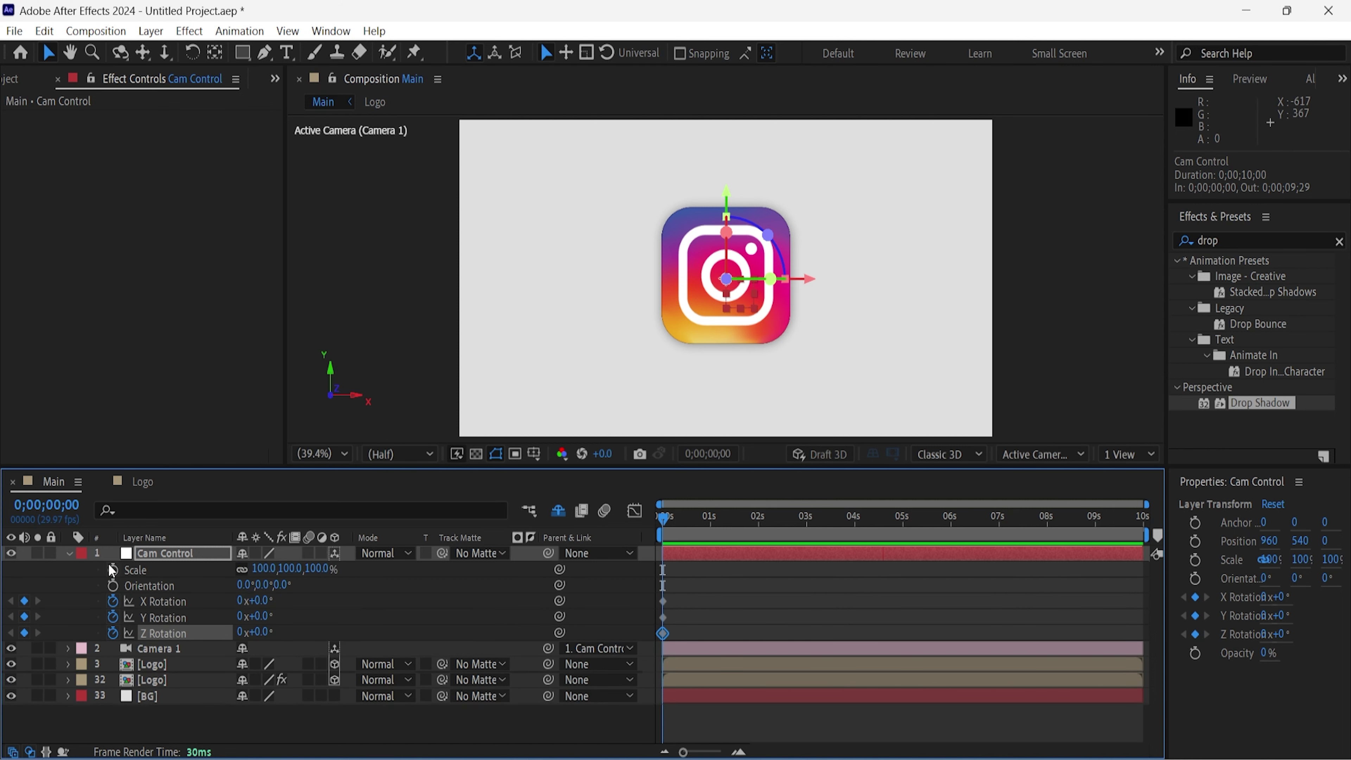
pyautogui.click(113, 570)
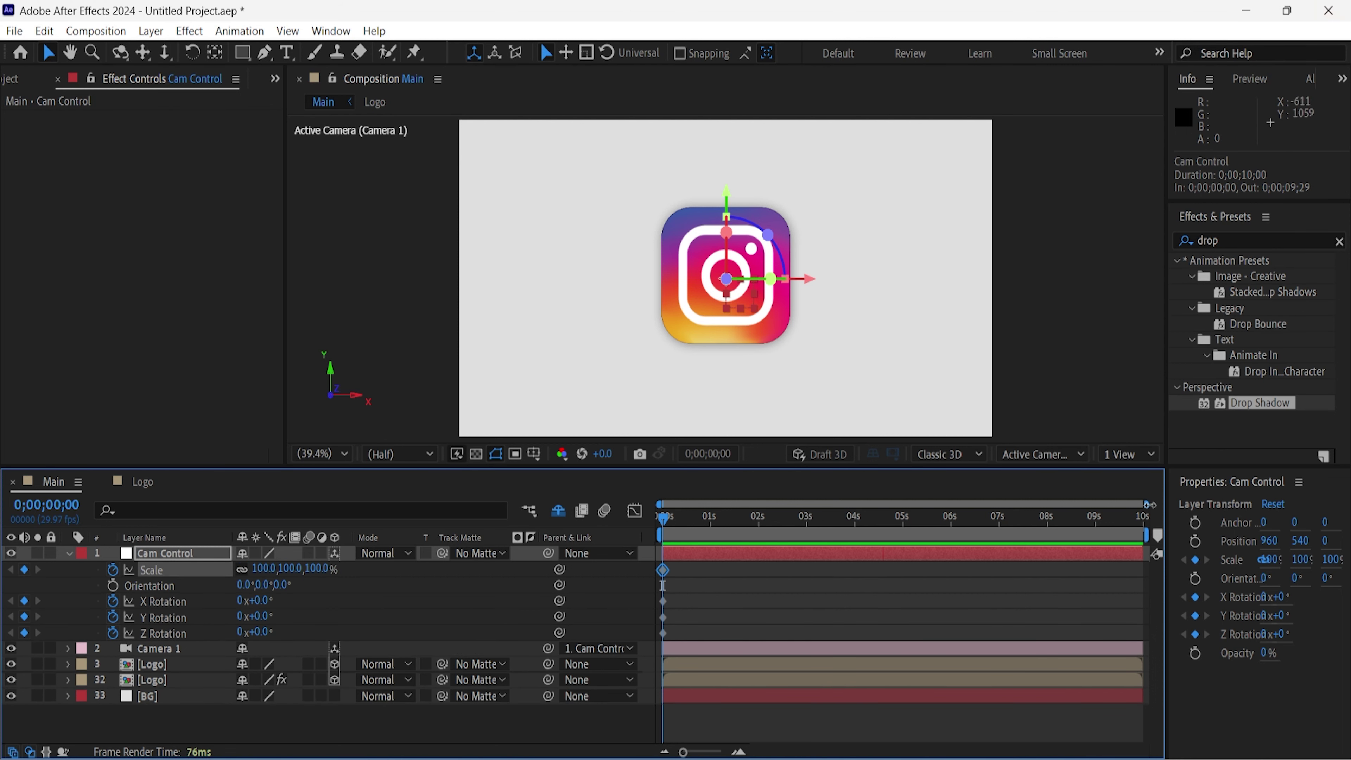
pyautogui.moveTo(1149, 504)
pyautogui.mouseDown()
pyautogui.moveTo(948, 506)
pyautogui.moveTo(987, 504)
pyautogui.mouseUp()
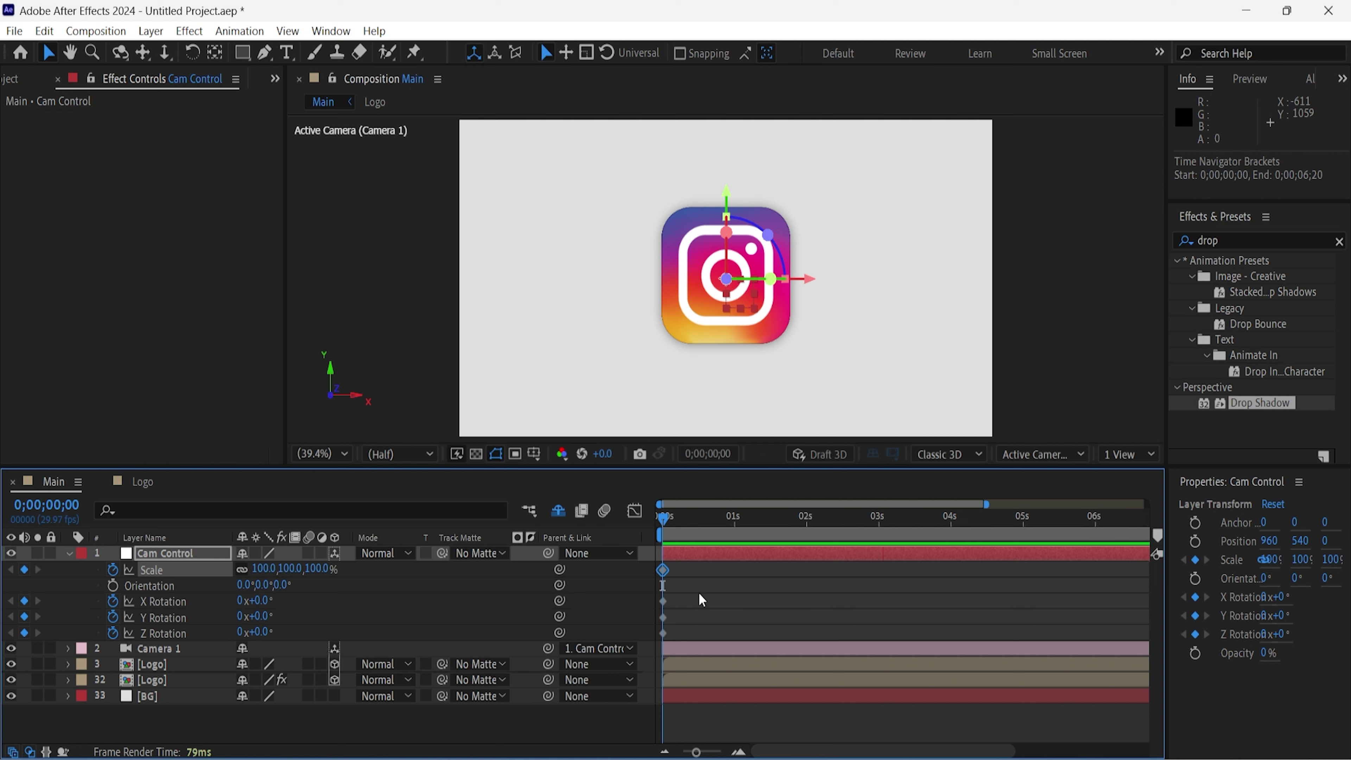
pyautogui.moveTo(699, 592)
pyautogui.mouseDown()
pyautogui.moveTo(652, 638)
pyautogui.moveTo(958, 612)
pyautogui.mouseUp()
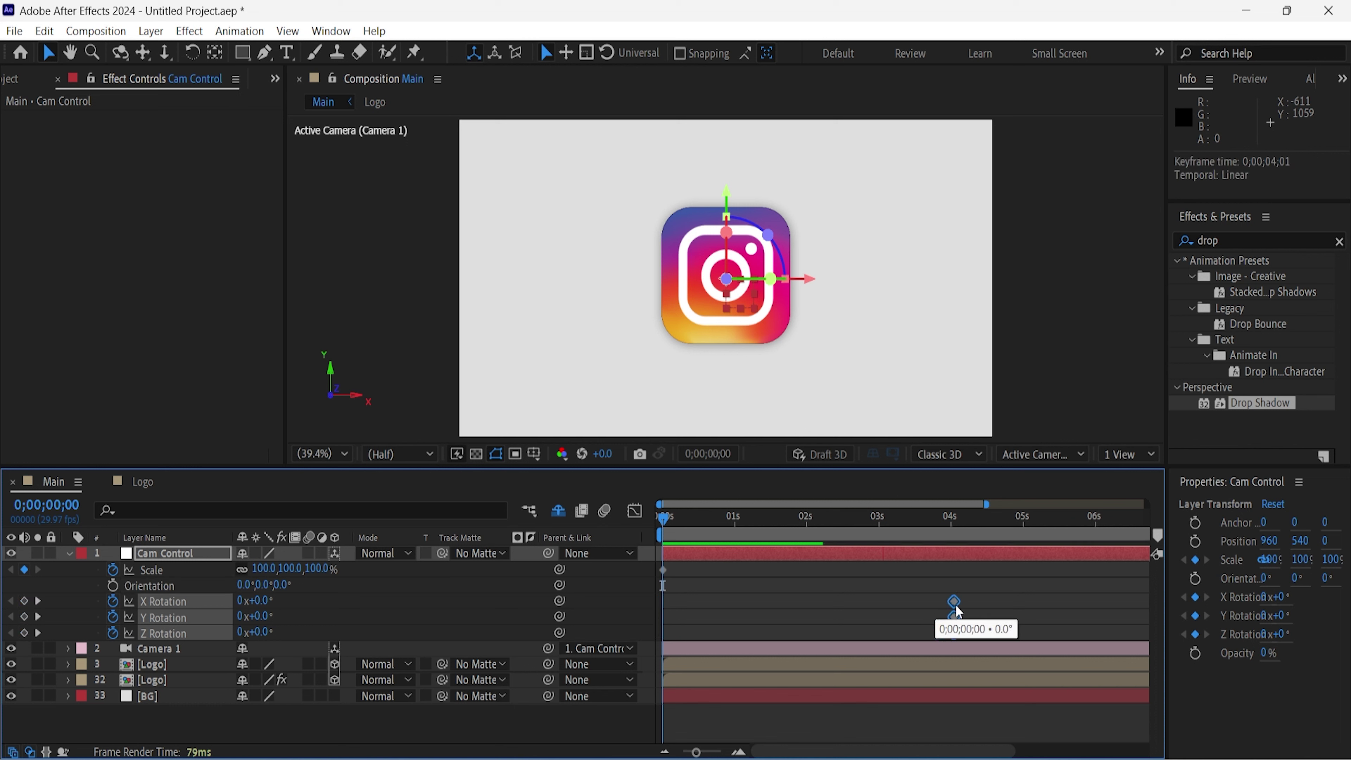
# At 0s set Cam Control to X 45°, Y 45°, Z 15° rotation and 79% scale.
pyautogui.click(261, 601)
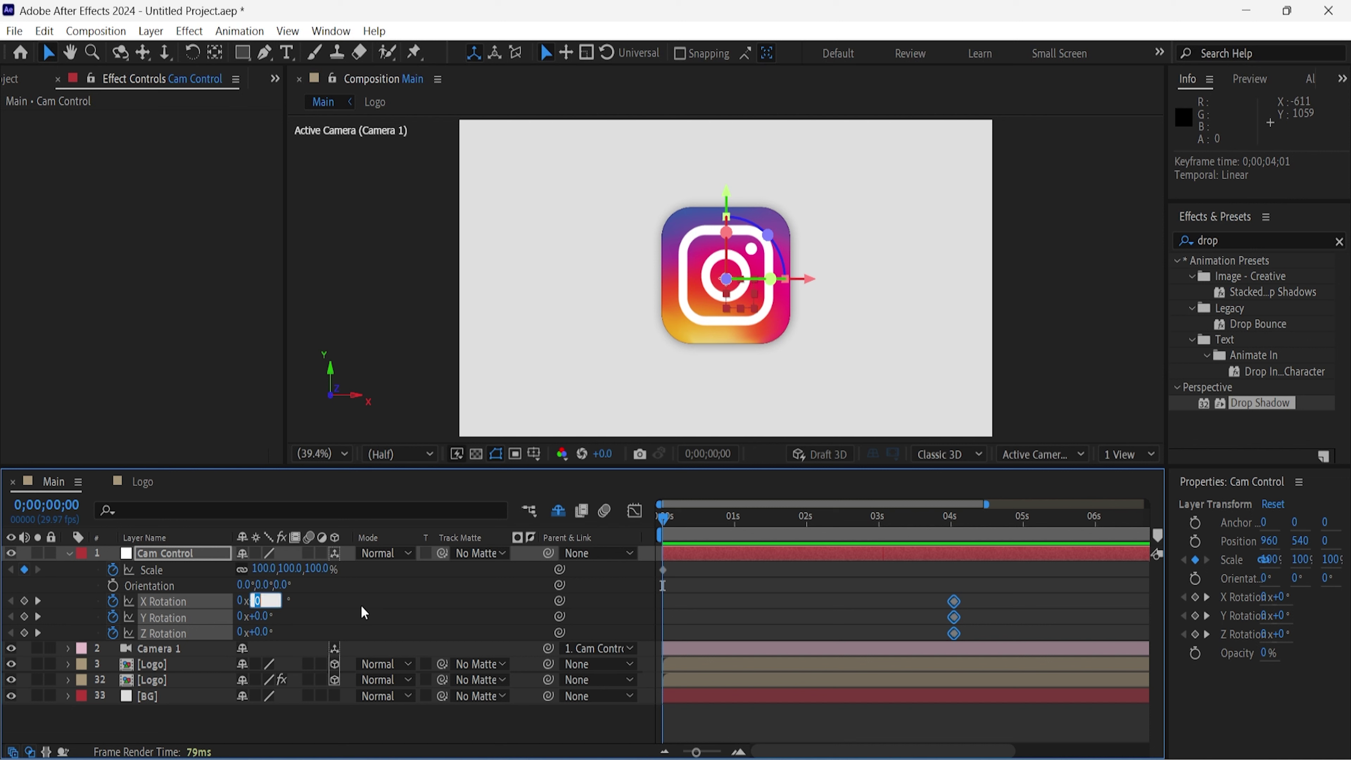
pyautogui.click(351, 604)
pyautogui.click(260, 601)
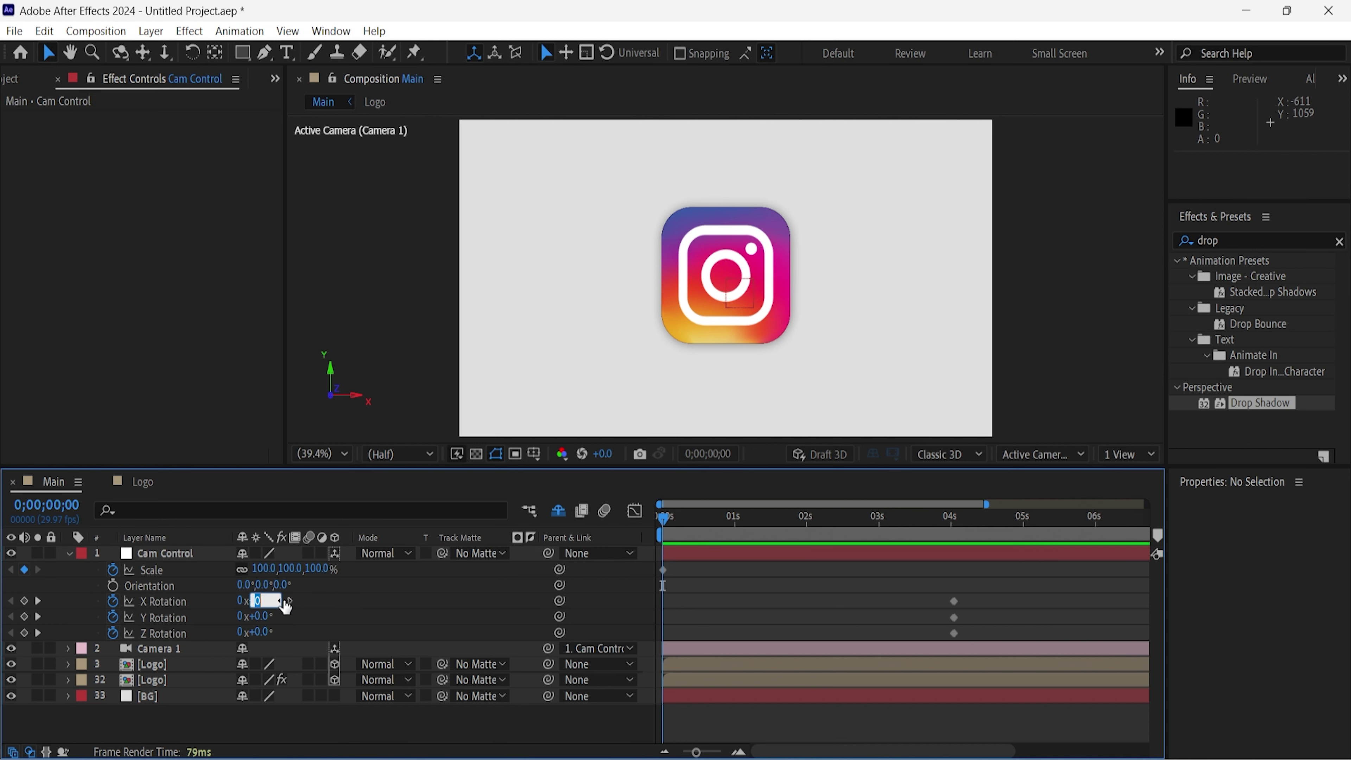
pyautogui.write('45')
pyautogui.press('Return')
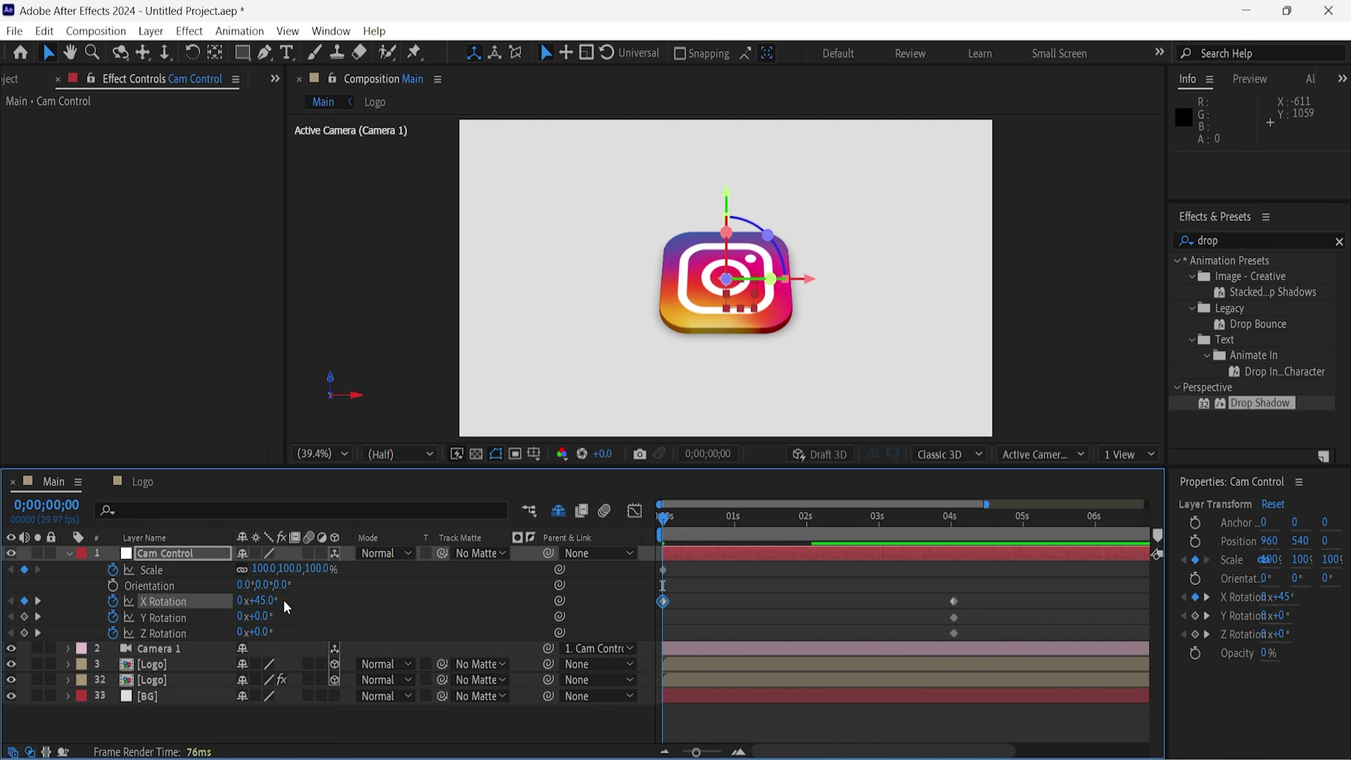
pyautogui.click(261, 617)
pyautogui.write('45')
pyautogui.press('Return')
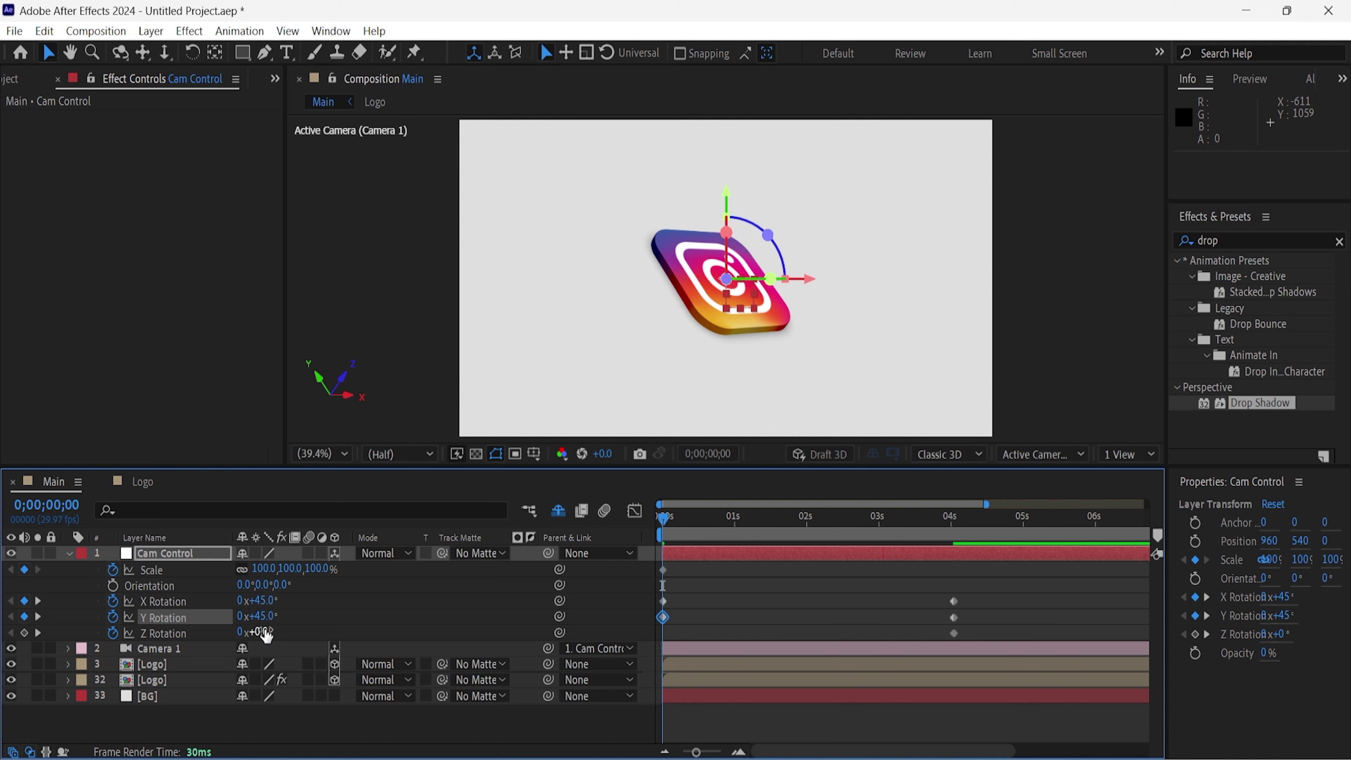
pyautogui.click(264, 632)
pyautogui.write('15')
pyautogui.press('Return')
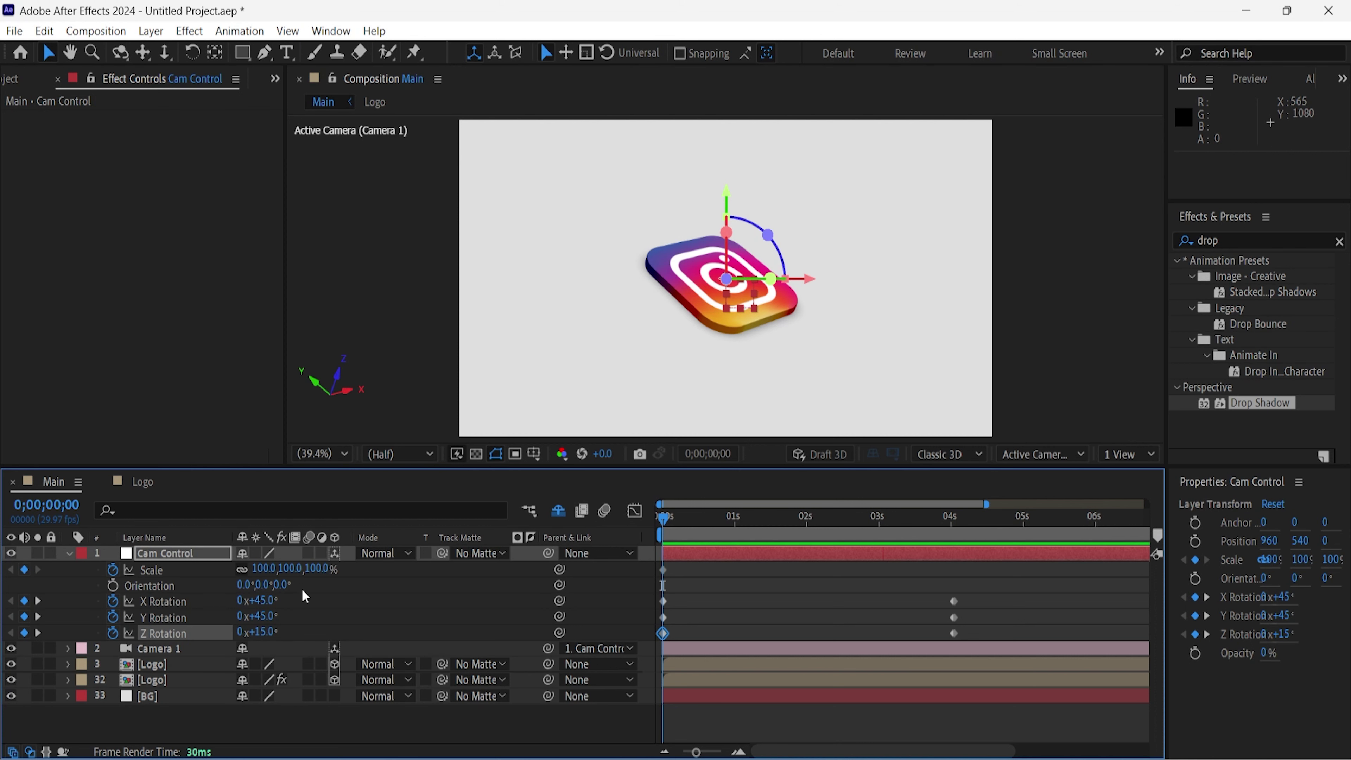
pyautogui.moveTo(294, 568); pyautogui.dragTo(279, 570)
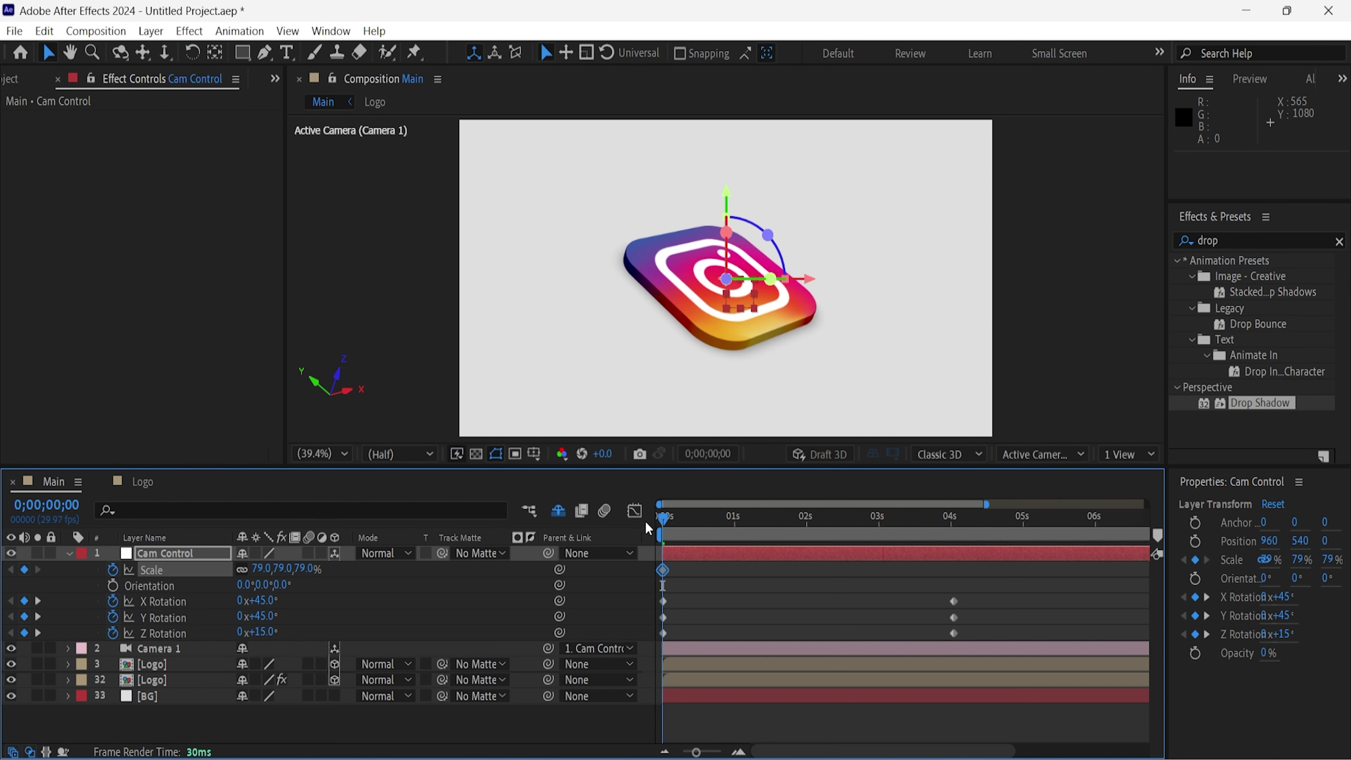
pyautogui.moveTo(664, 519); pyautogui.dragTo(952, 516)
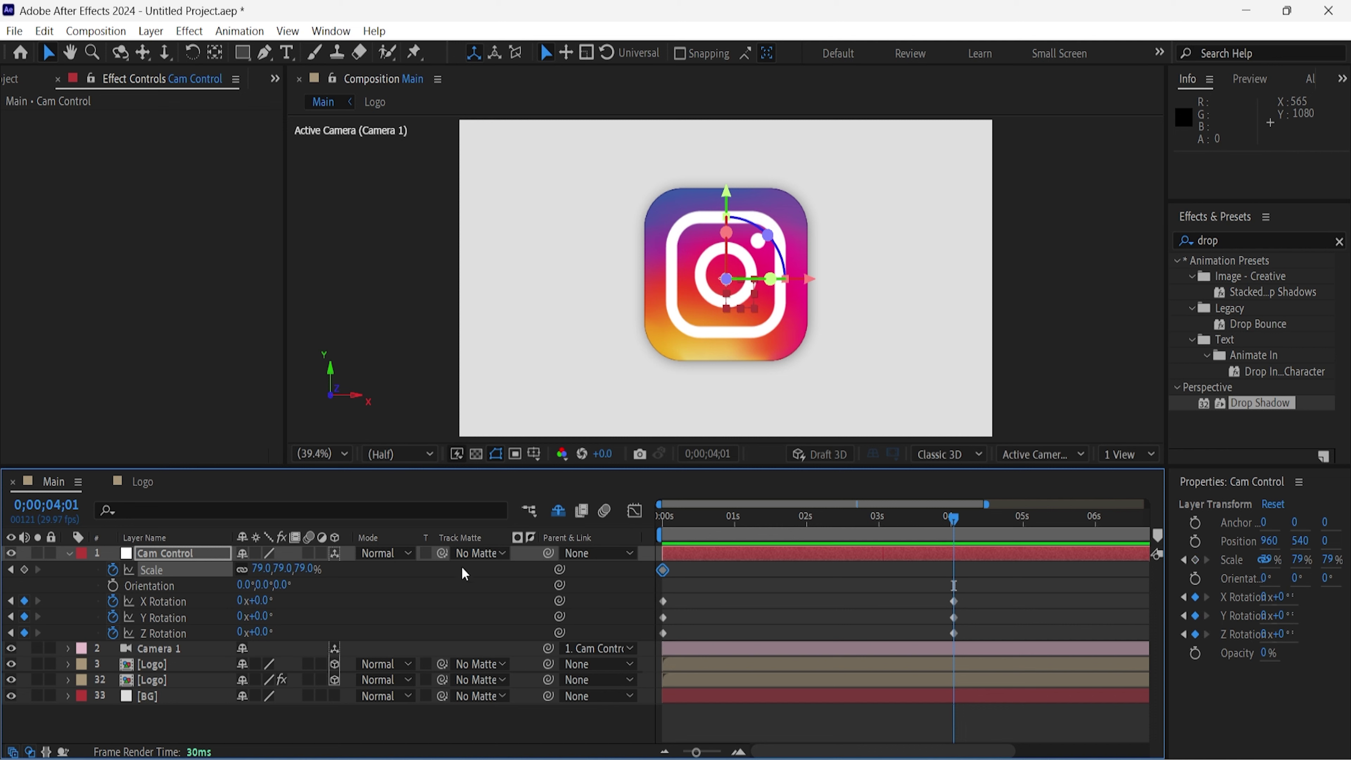
# Set Cam Control's Scale at the start to 100%.
pyautogui.moveTo(692, 522); pyautogui.dragTo(662, 519)
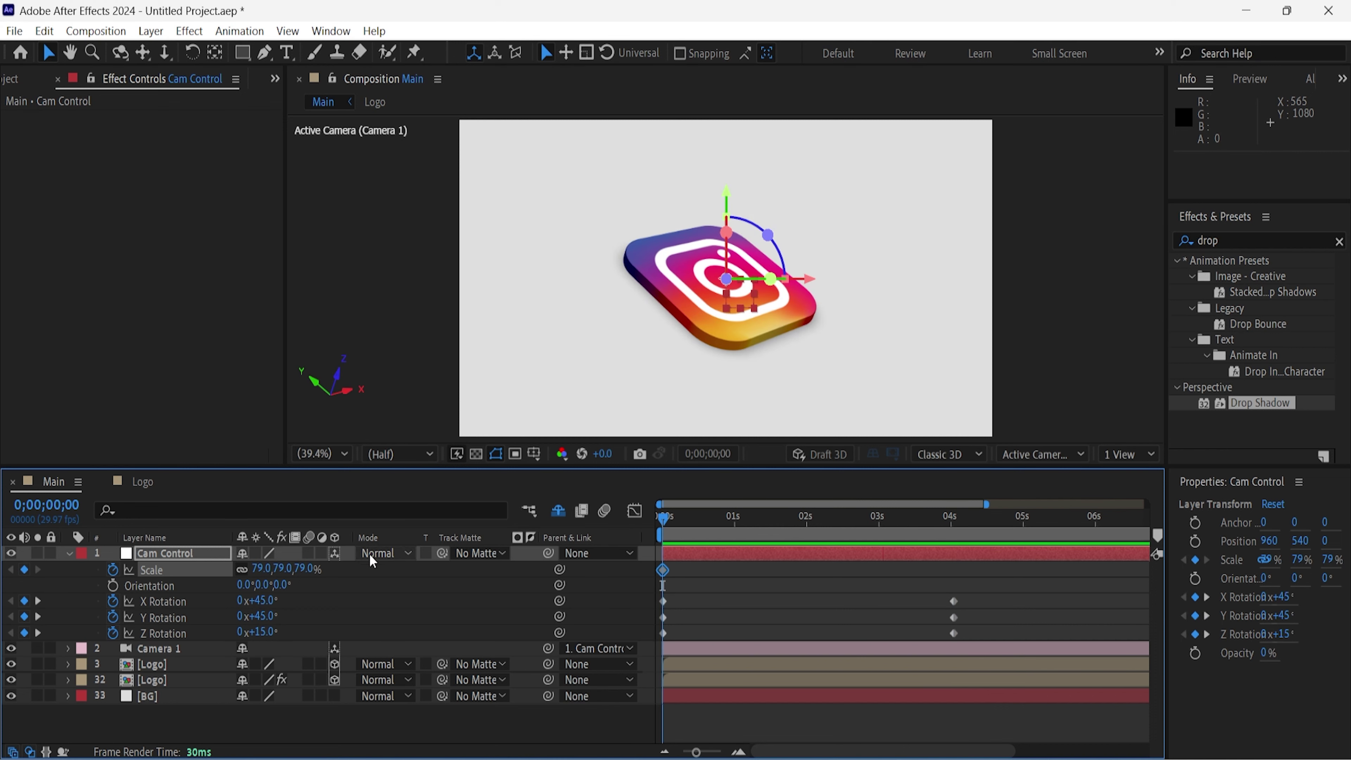
pyautogui.click(262, 570)
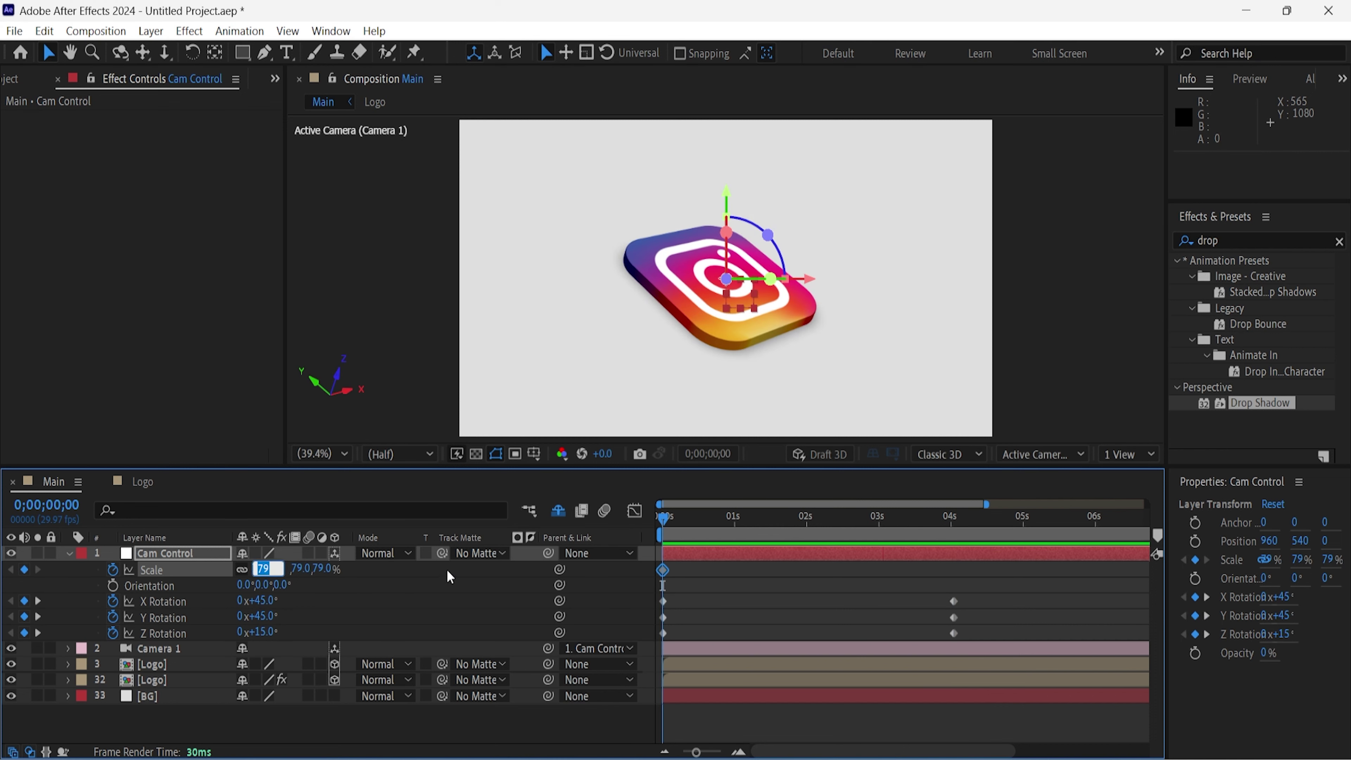
pyautogui.write('100')
pyautogui.press('Return')
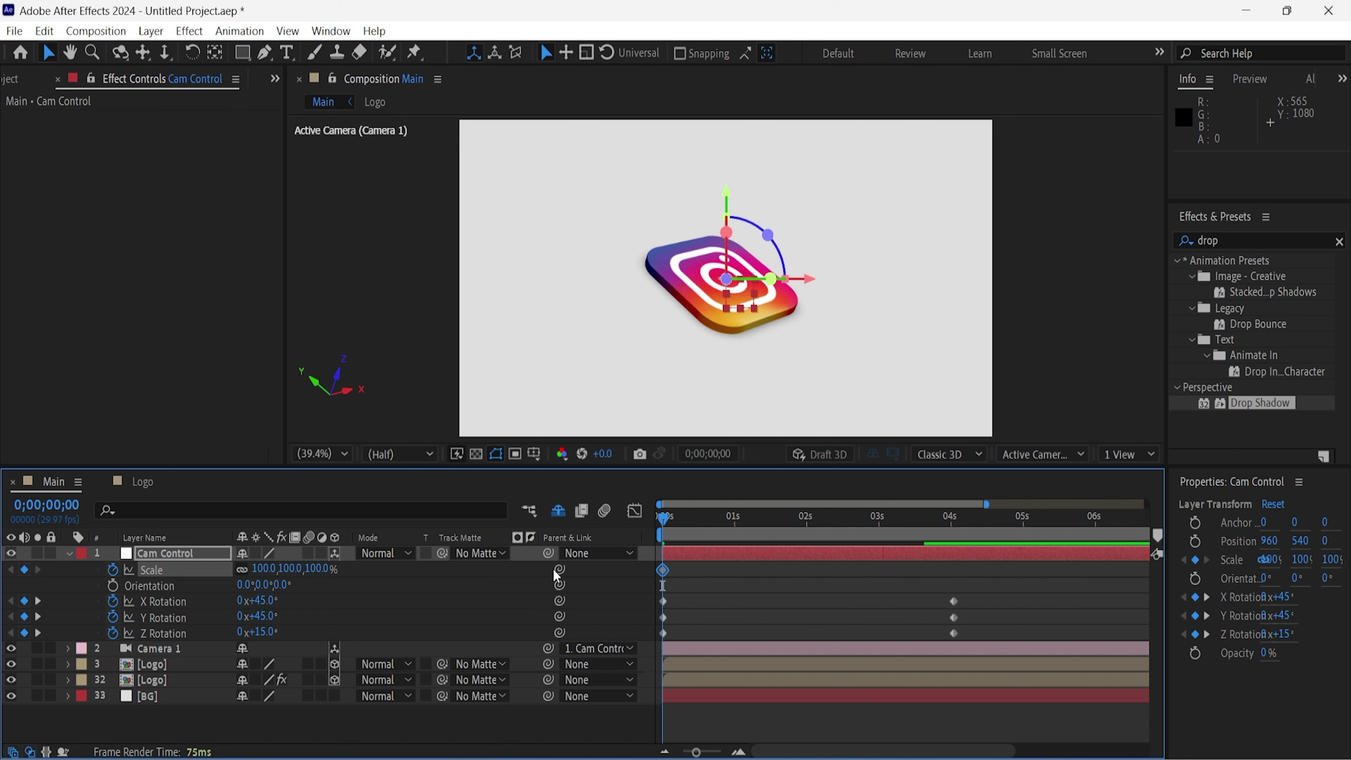
# Set Scale to 70% at about four seconds and select all Cam Control keyframes.
pyautogui.moveTo(665, 520); pyautogui.dragTo(952, 532)
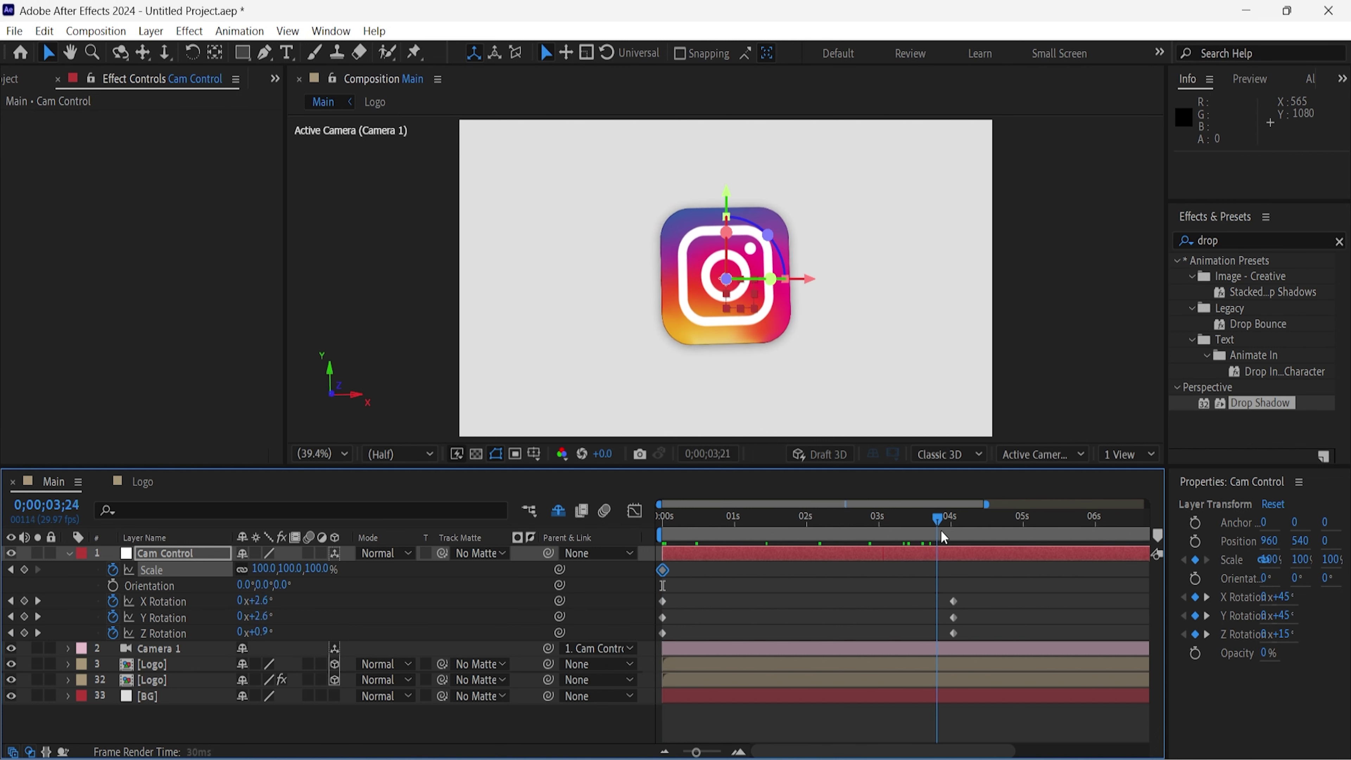
pyautogui.click(287, 569)
pyautogui.write('79')
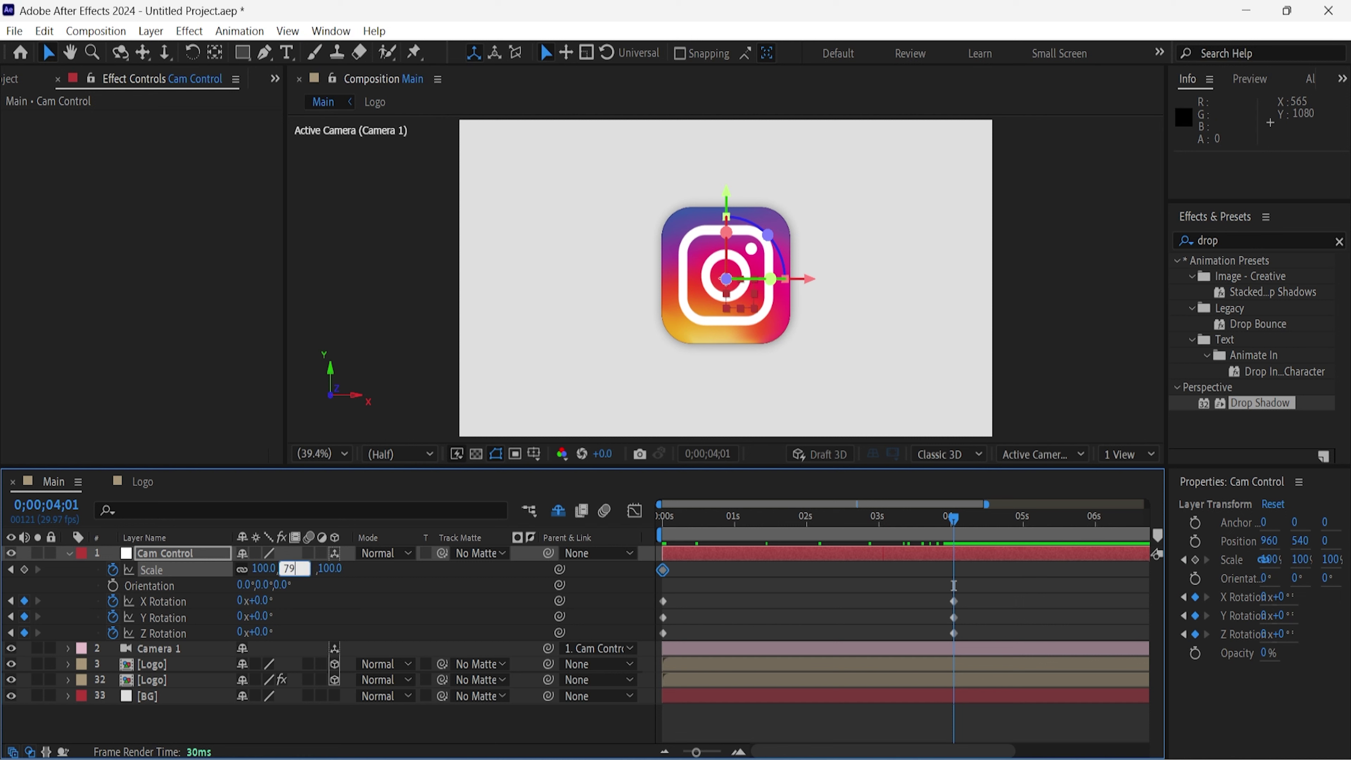
pyautogui.press('Return')
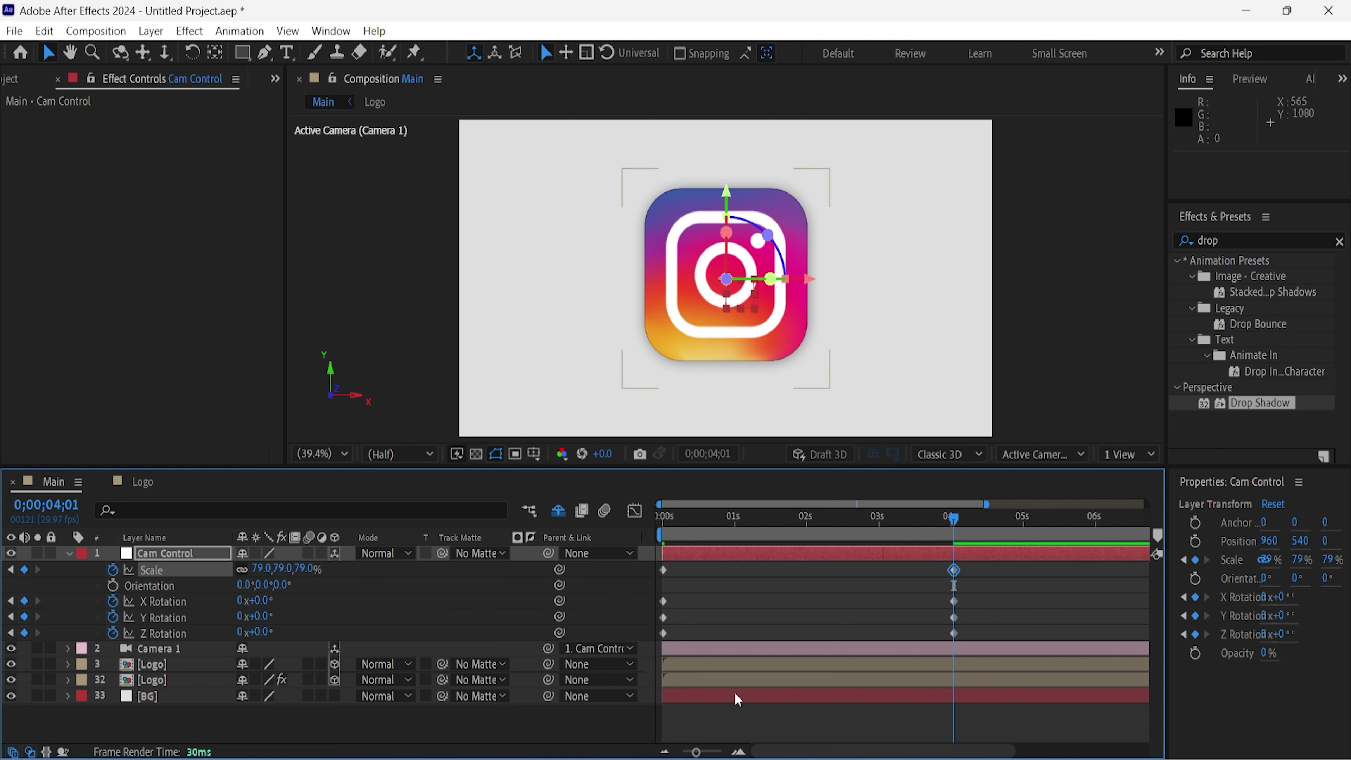
pyautogui.click(283, 569)
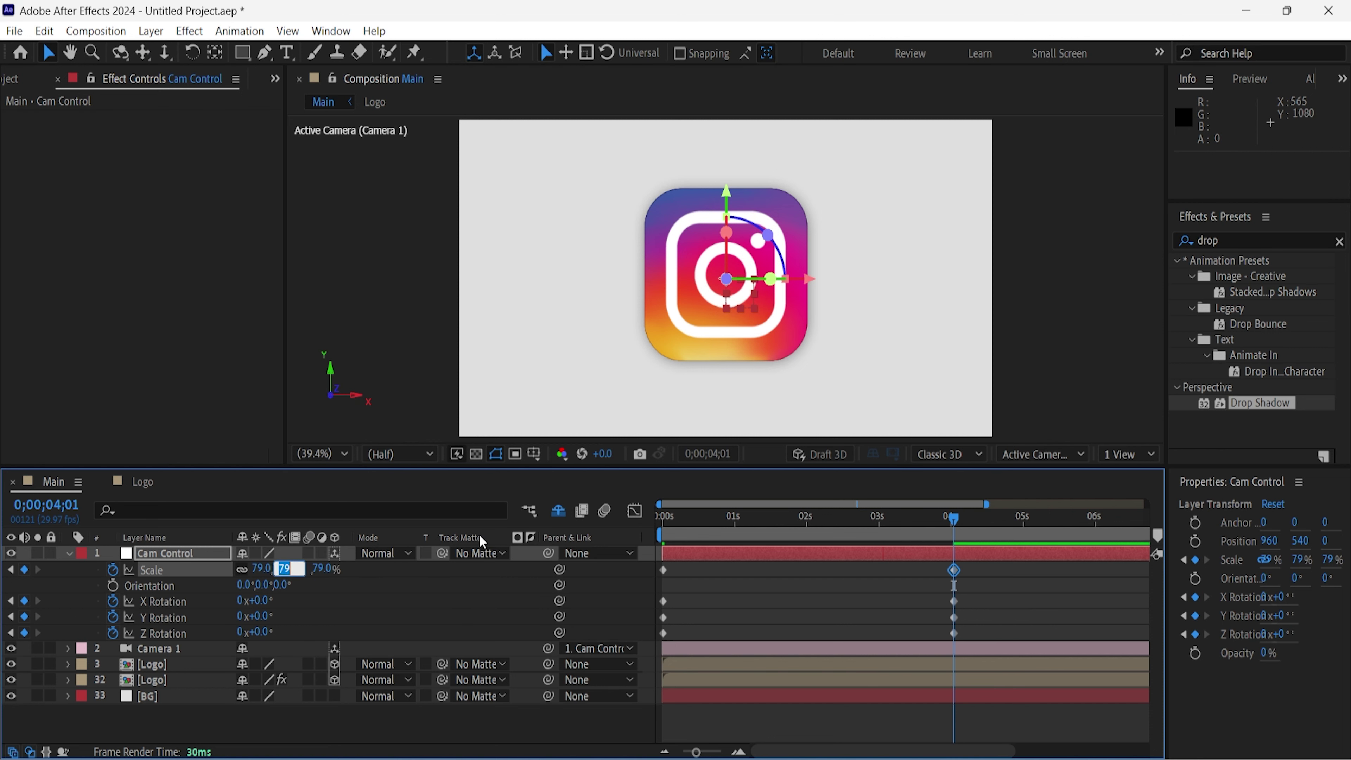
pyautogui.write('70')
pyautogui.press('Return')
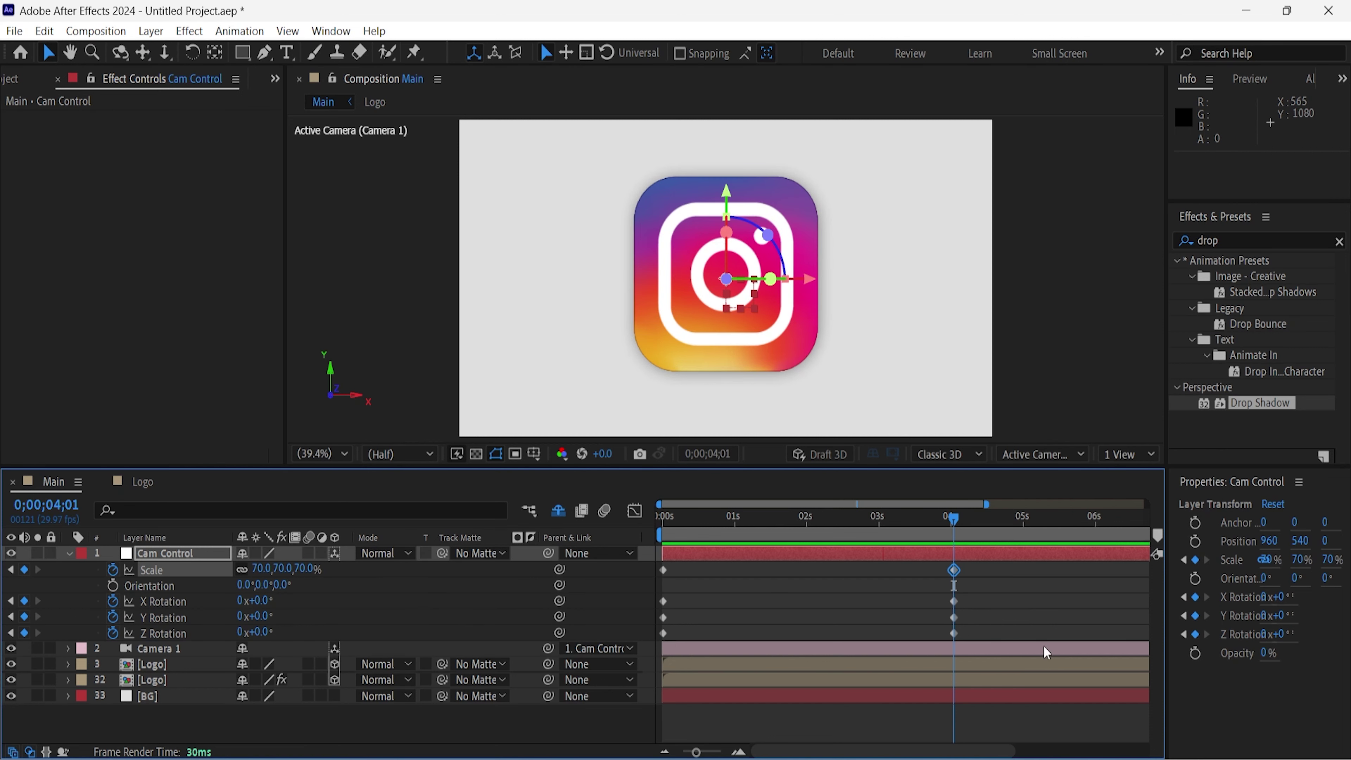
pyautogui.click(1047, 636)
pyautogui.moveTo(1046, 629)
pyautogui.mouseDown()
pyautogui.moveTo(648, 591)
pyautogui.moveTo(646, 564)
pyautogui.mouseUp()
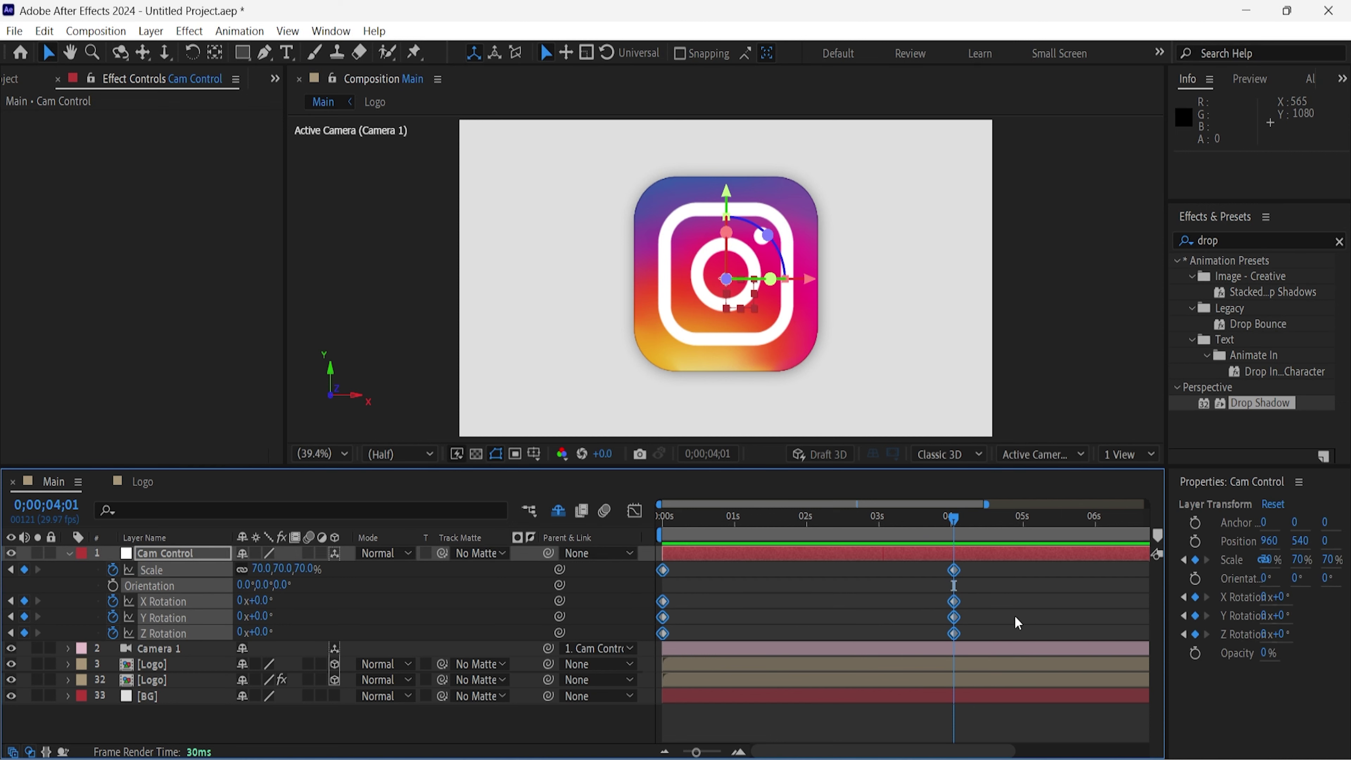
# Apply Easy Ease to all the selected Cam Control keyframes.
pyautogui.rightClick(956, 607)
pyautogui.moveTo(1002, 590)
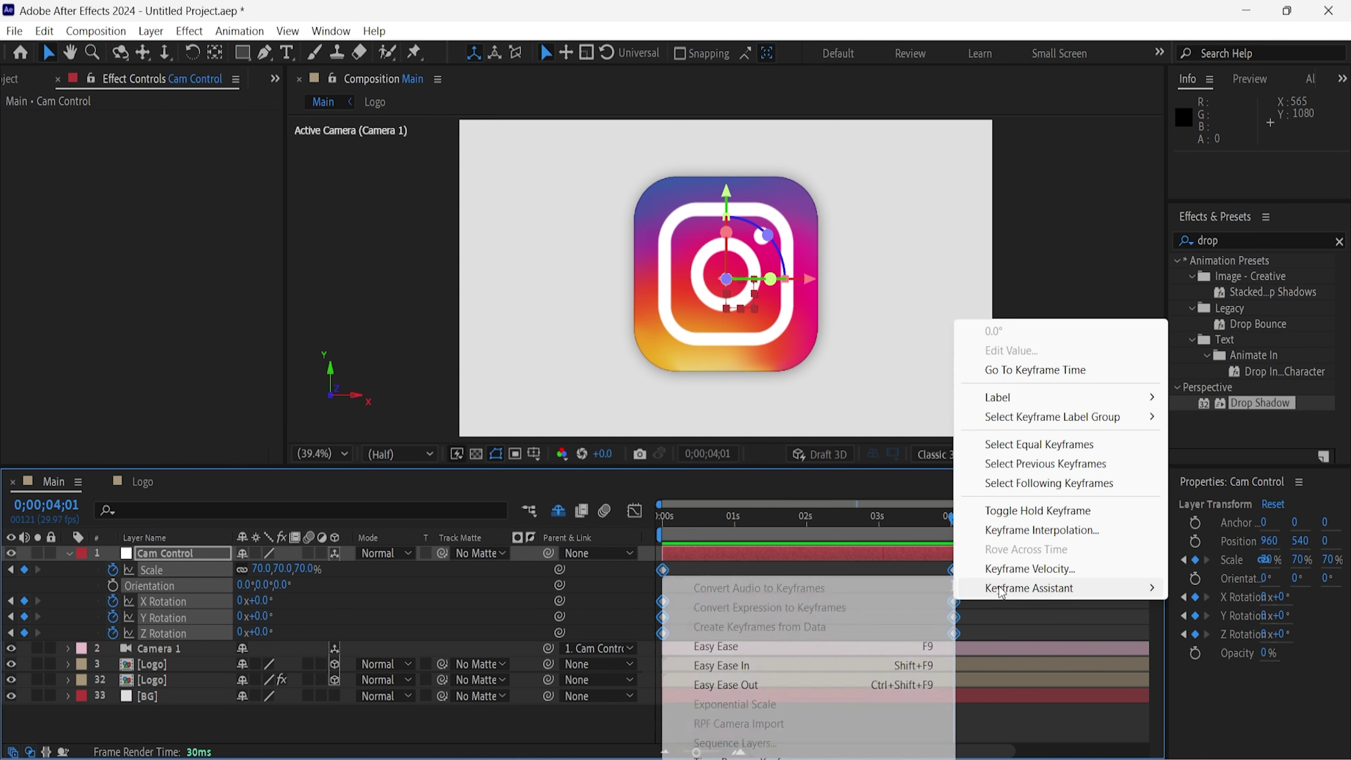
pyautogui.click(890, 653)
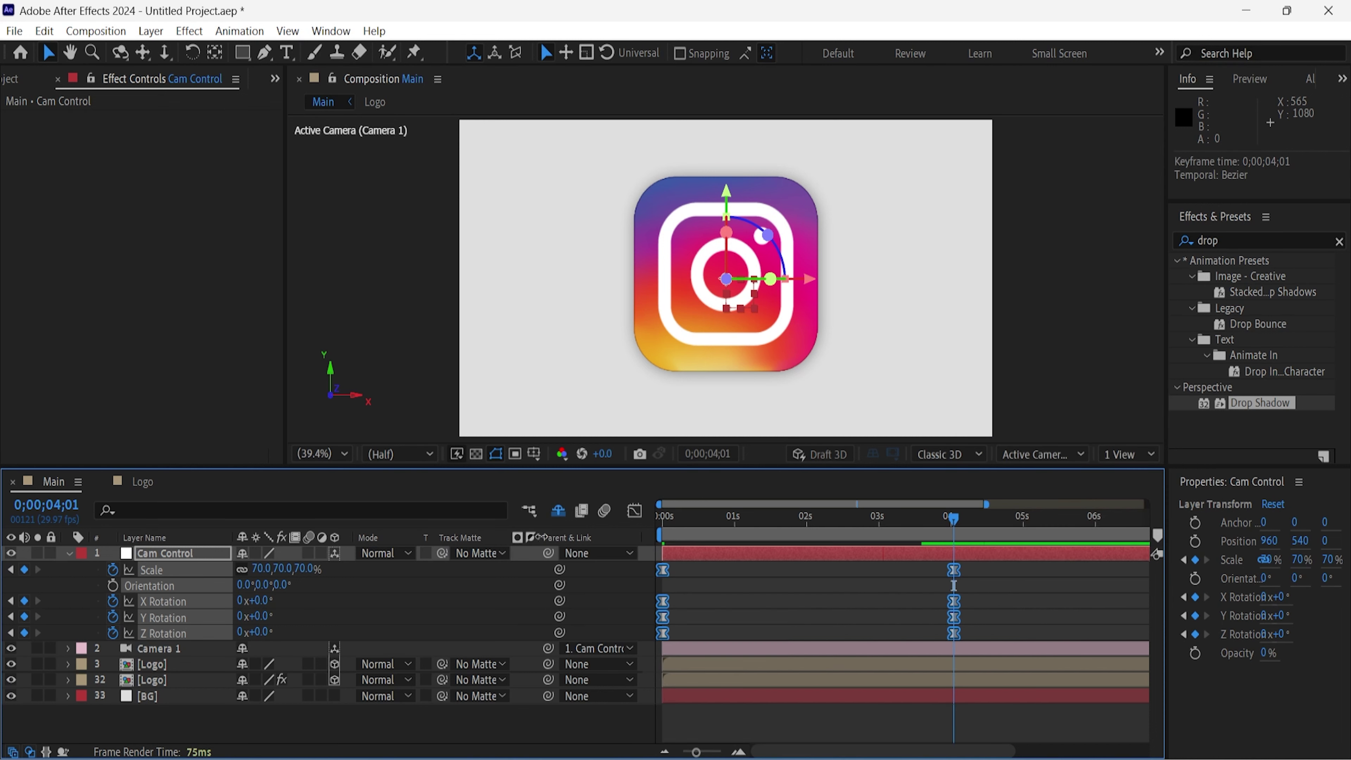
# In the speed graph, lengthen the ease influence into the four-second keyframes.
pyautogui.click(635, 511)
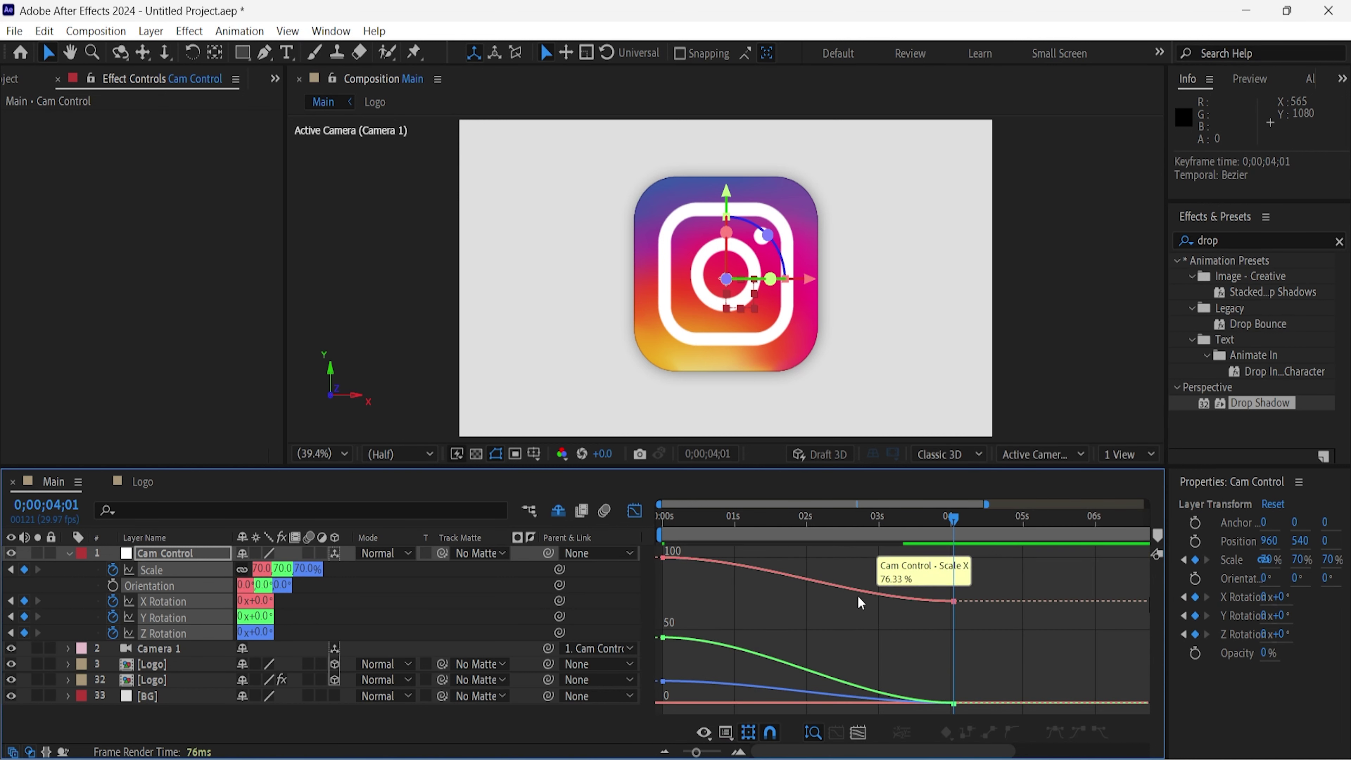
pyautogui.rightClick(881, 582)
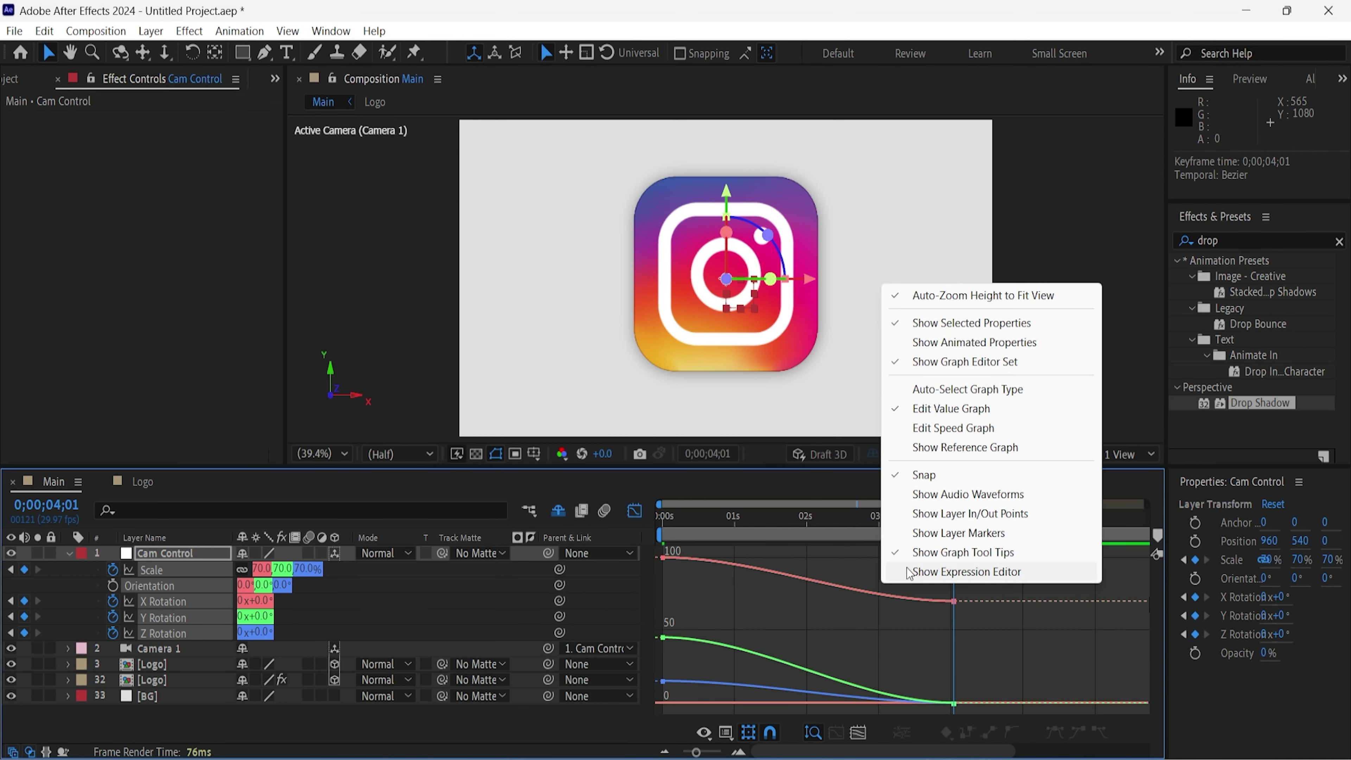
pyautogui.click(952, 429)
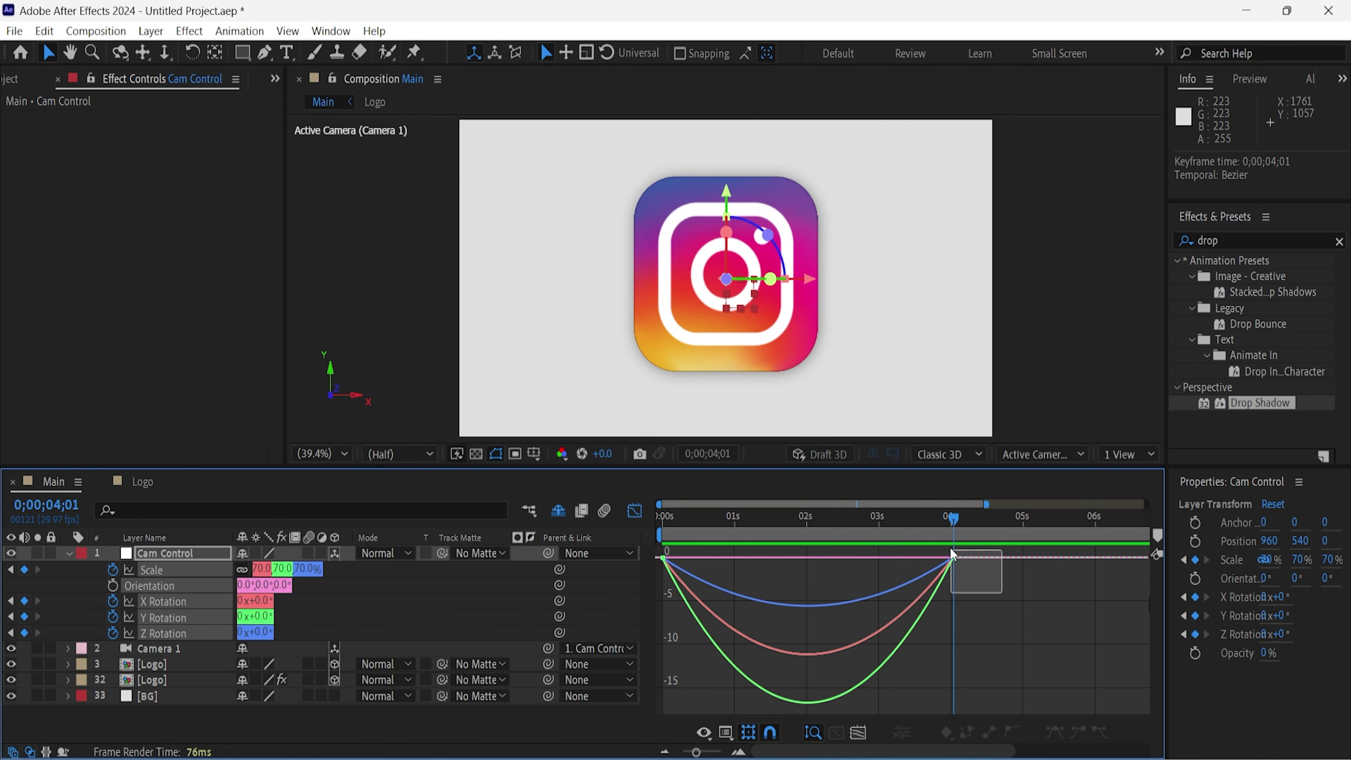
pyautogui.scroll(3, 950, 552)
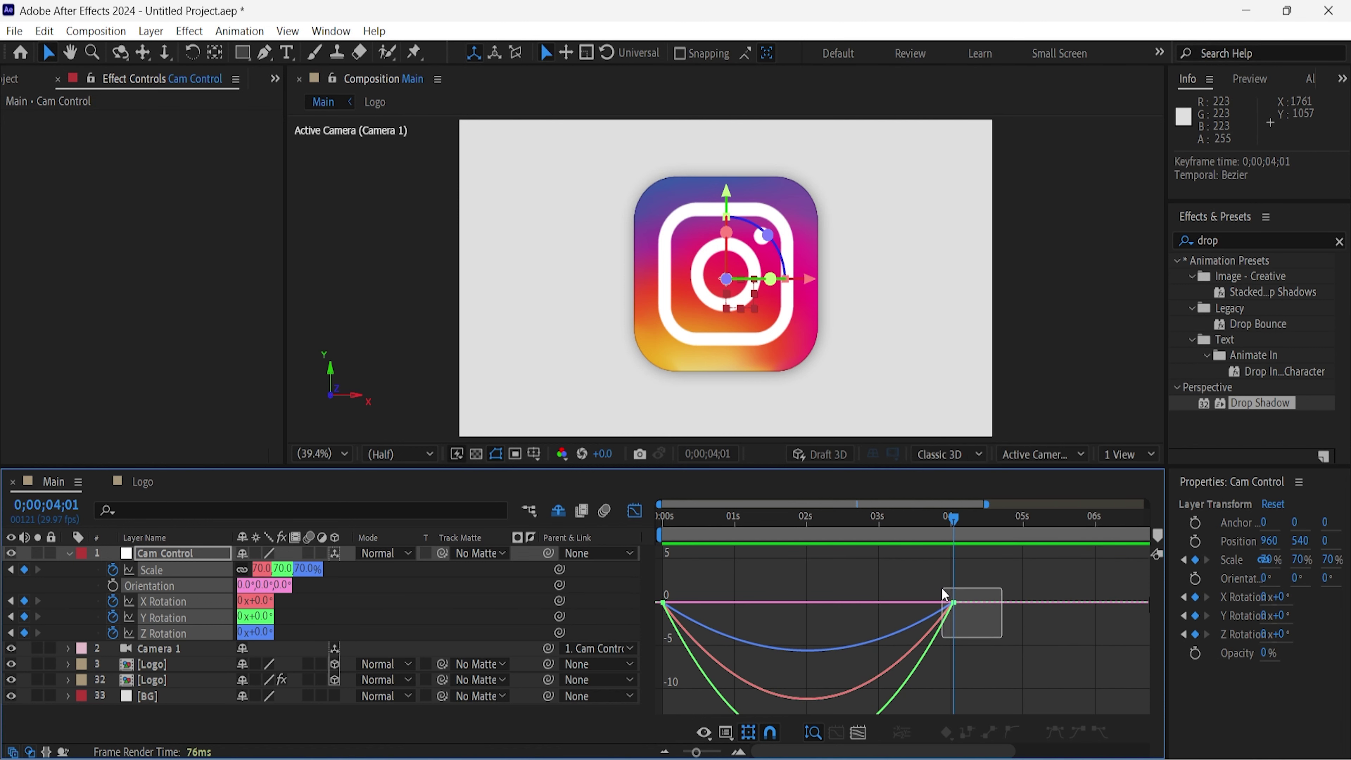
pyautogui.moveTo(943, 588); pyautogui.dragTo(878, 565)
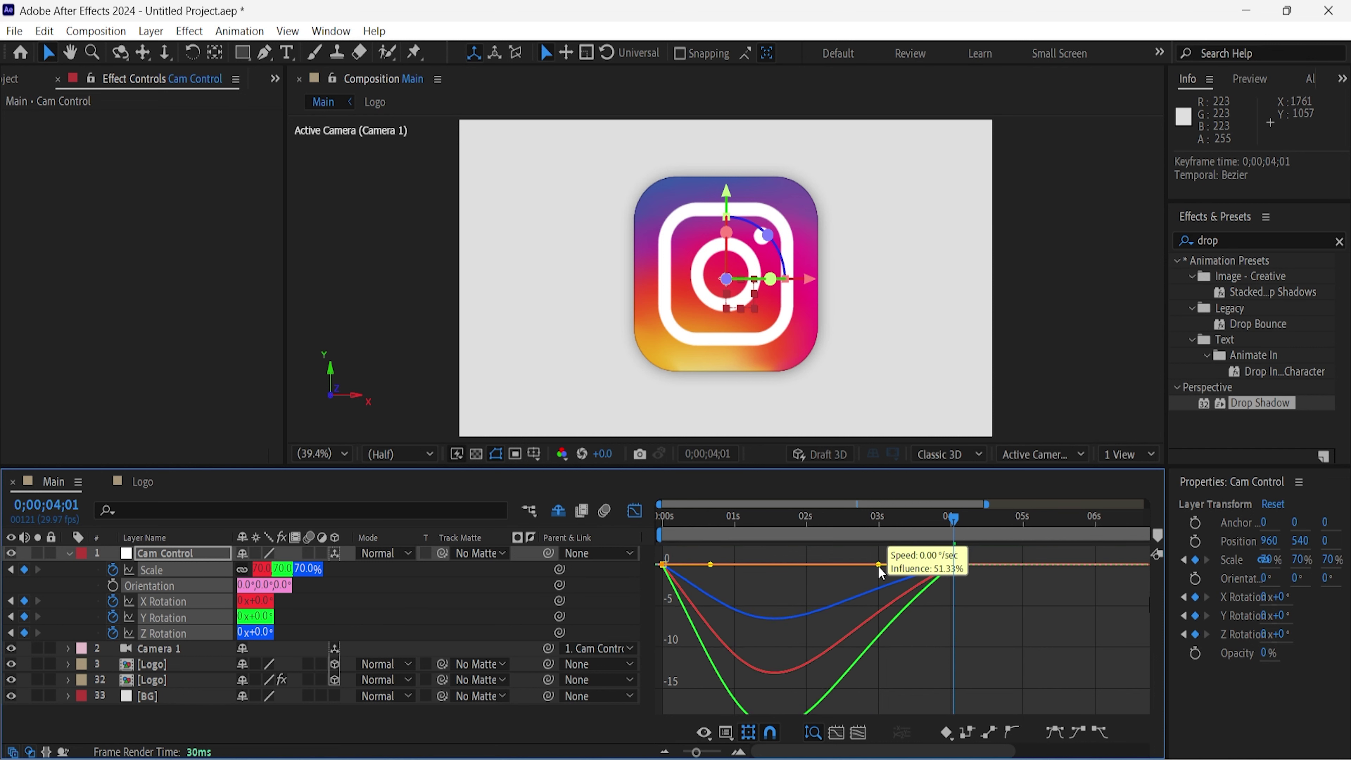
pyautogui.moveTo(879, 568); pyautogui.dragTo(867, 577)
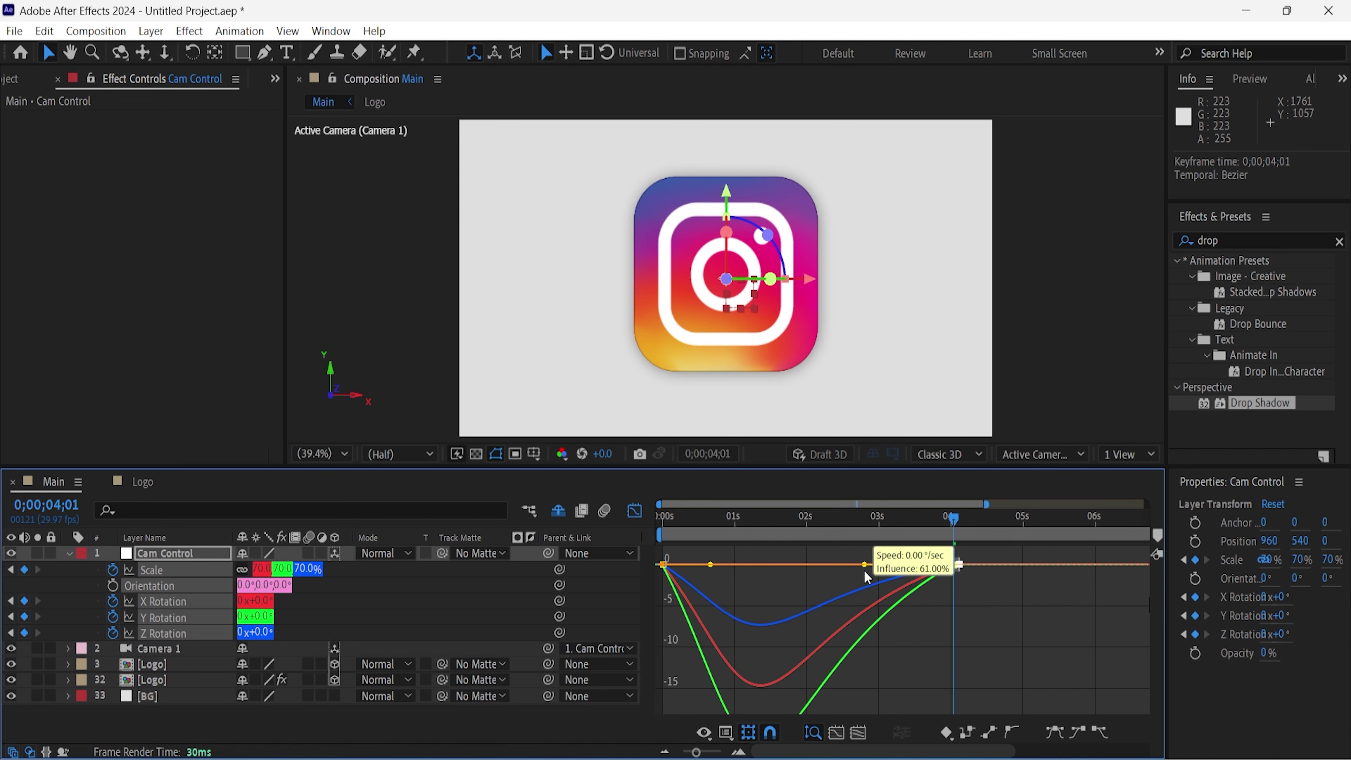
pyautogui.click(394, 585)
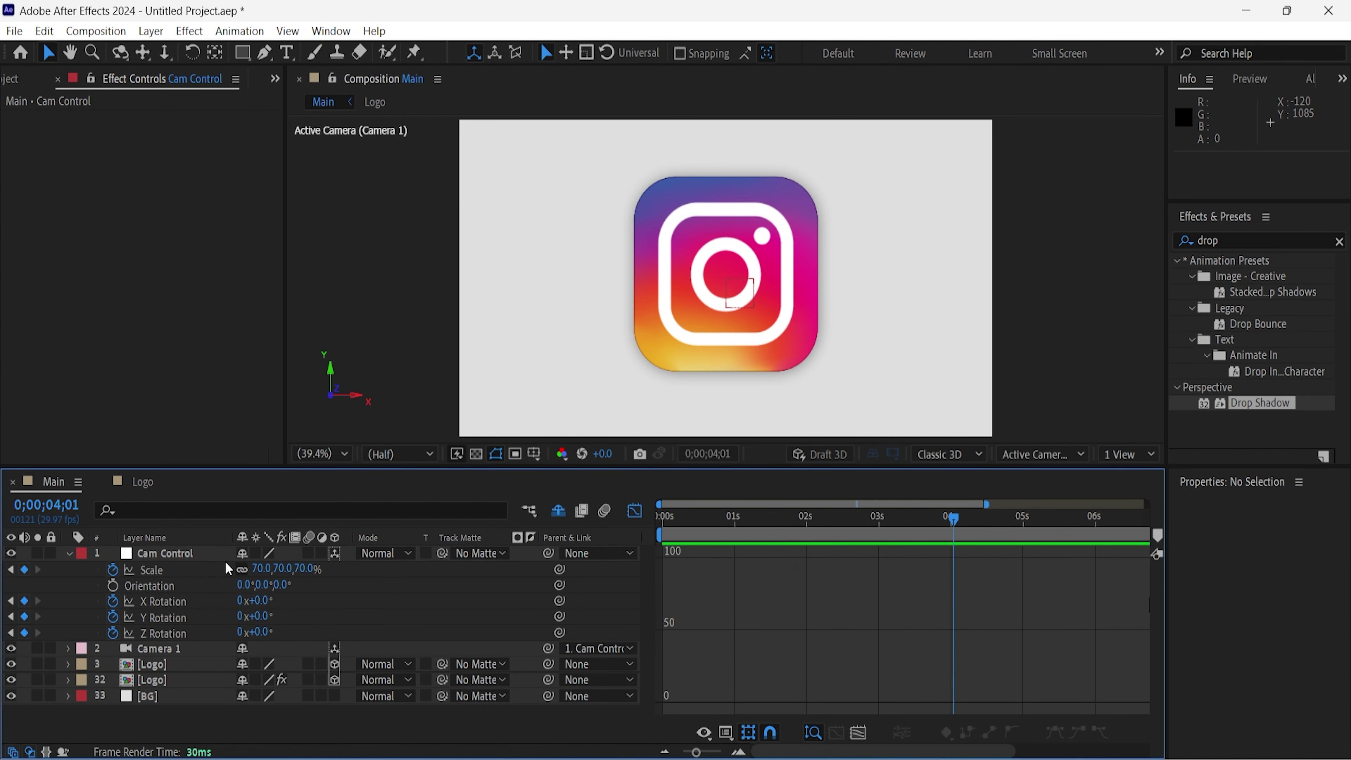
# Pull the Scale keyframe's ease influence out to roughly 84%.
pyautogui.click(154, 571)
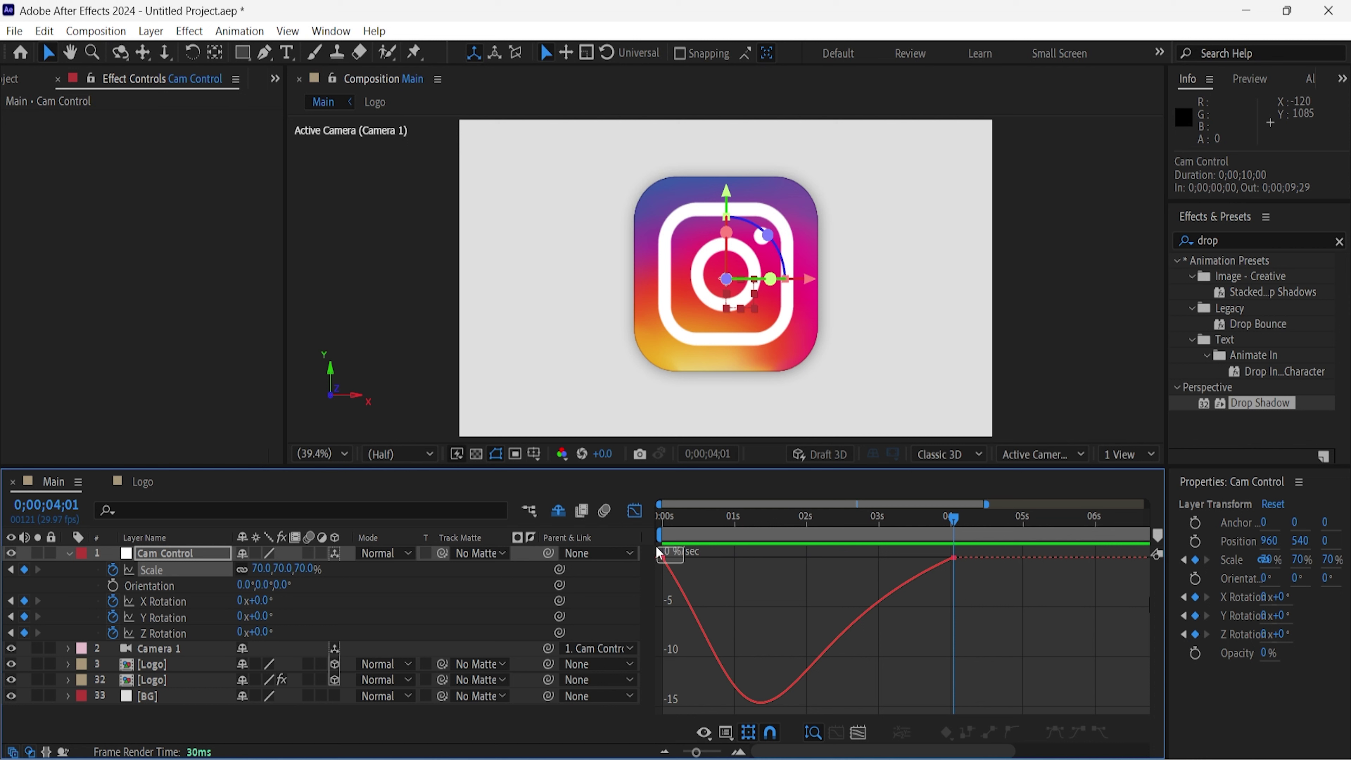
pyautogui.click(685, 566)
pyautogui.moveTo(707, 557); pyautogui.dragTo(780, 557)
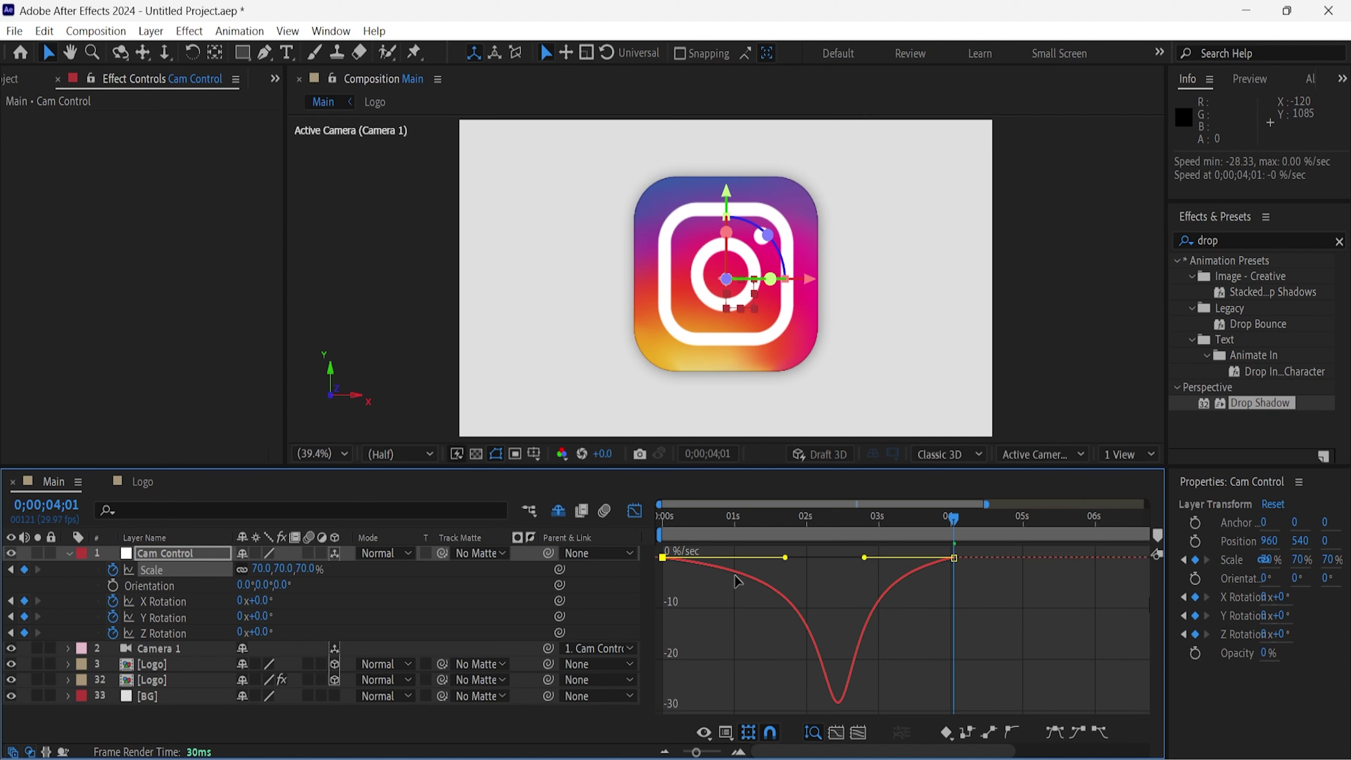
# Return to the layer timeline, scrub back near 1.5s, and dismiss the Comp Profiler tip.
pyautogui.click(634, 510)
pyautogui.moveTo(952, 517); pyautogui.dragTo(741, 530)
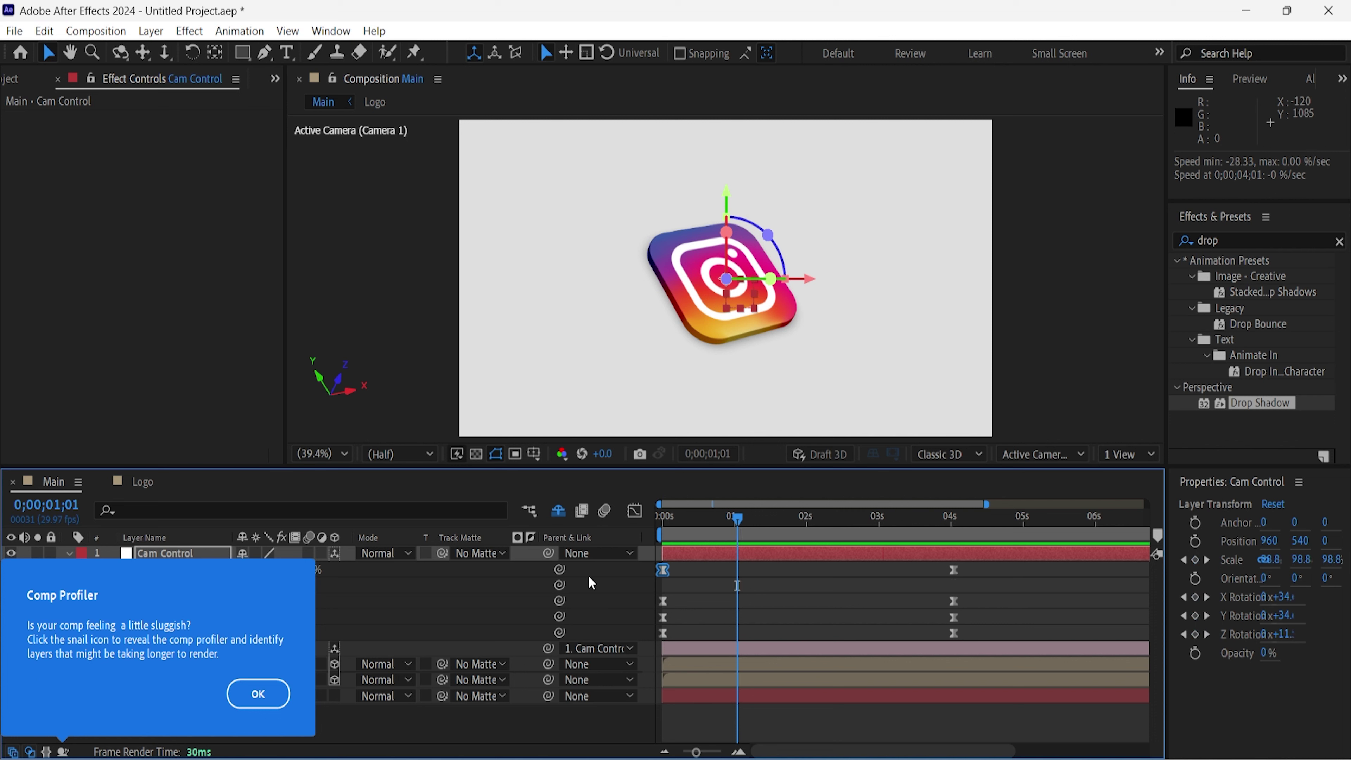
pyautogui.click(258, 694)
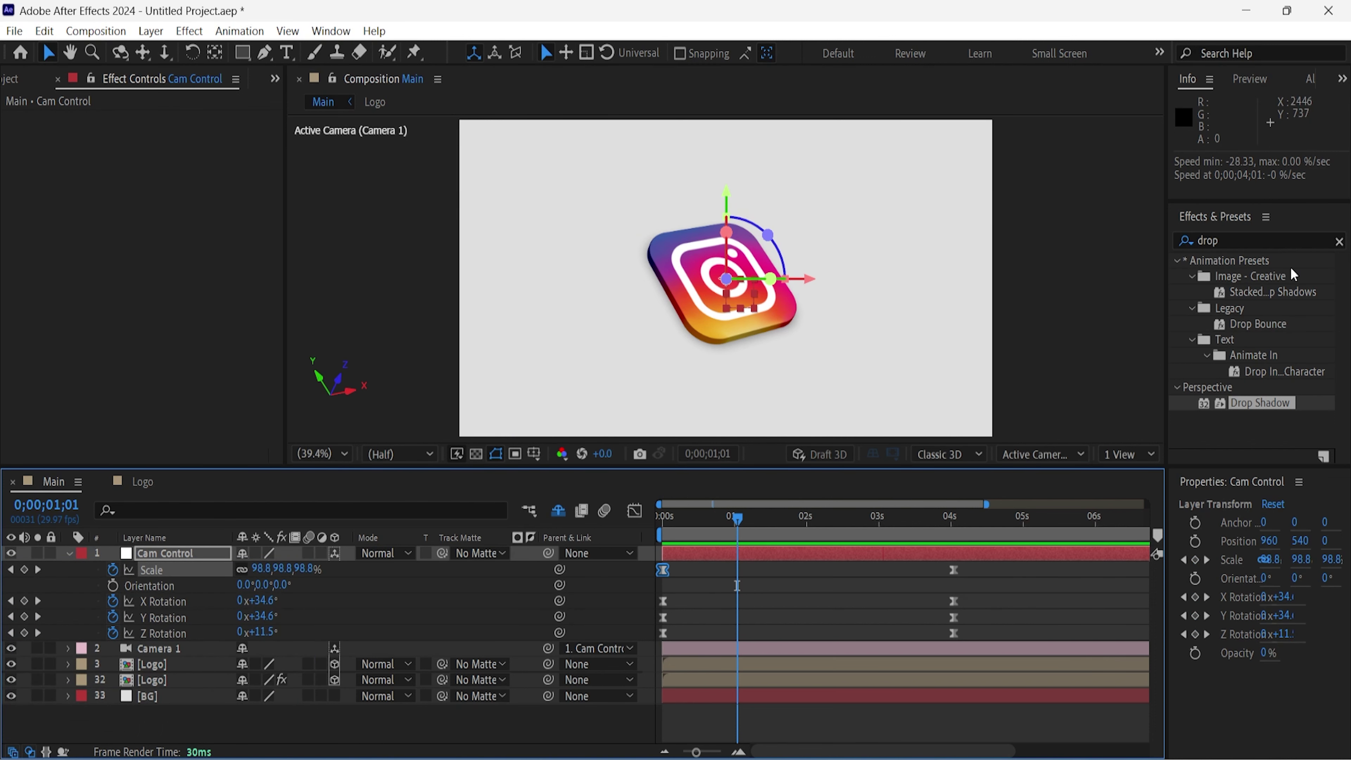
# Search Effects & Presets for 'cc light' and select CC Light Sweep.
pyautogui.click(1206, 239)
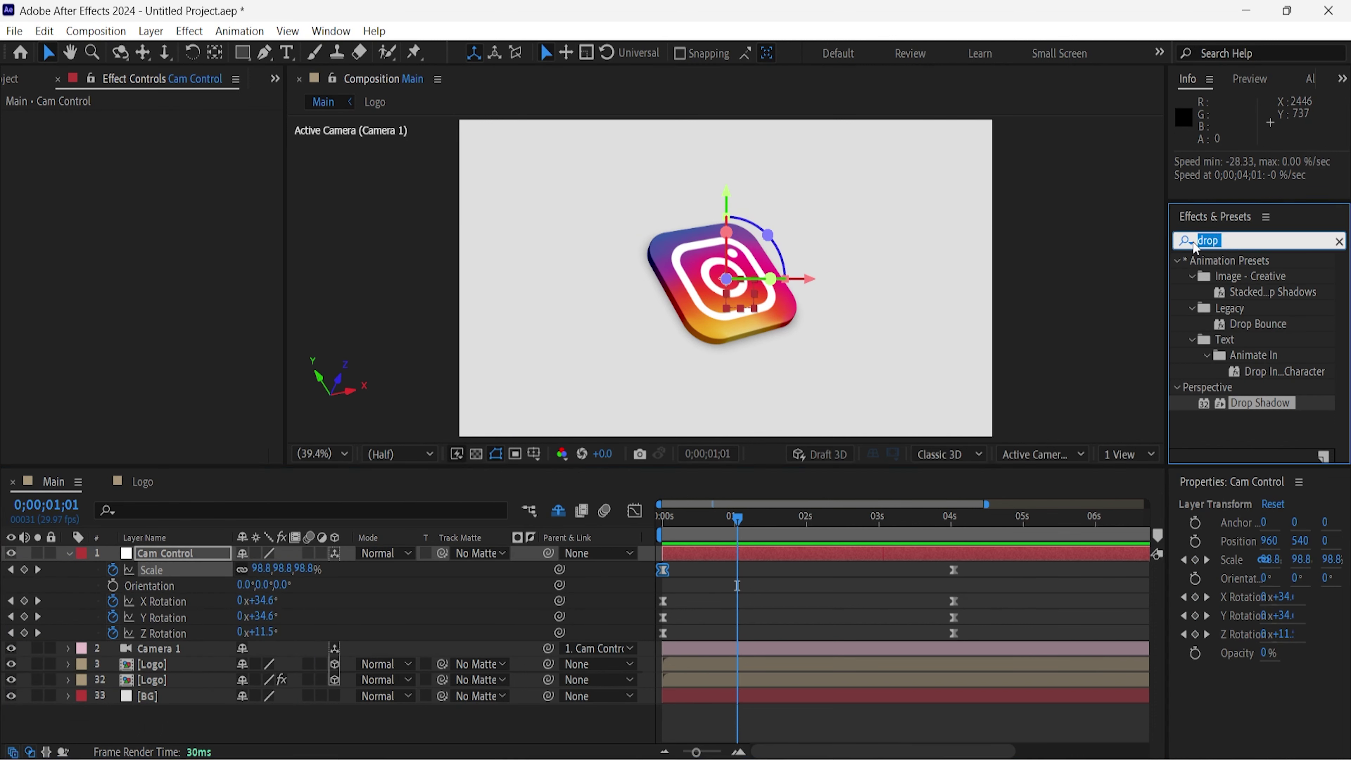
pyautogui.write('cc light')
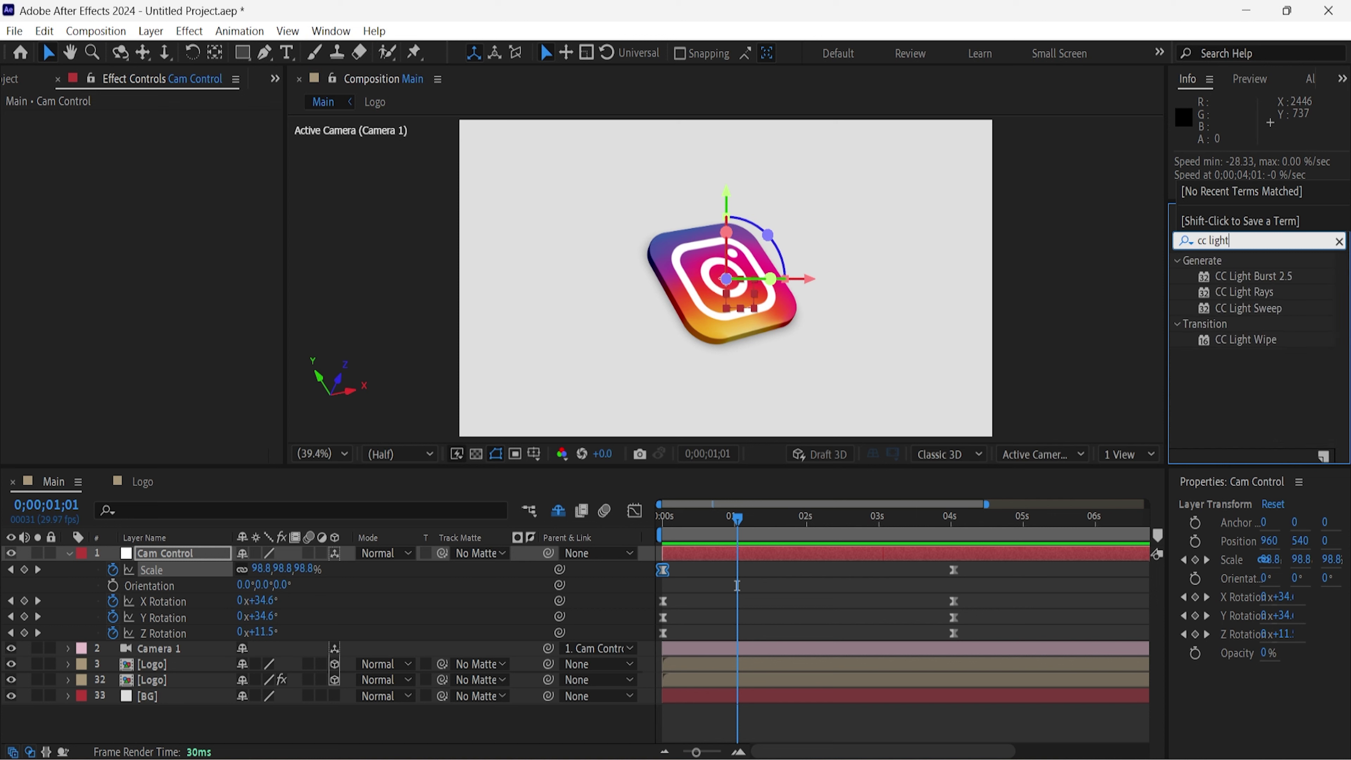
pyautogui.click(1266, 307)
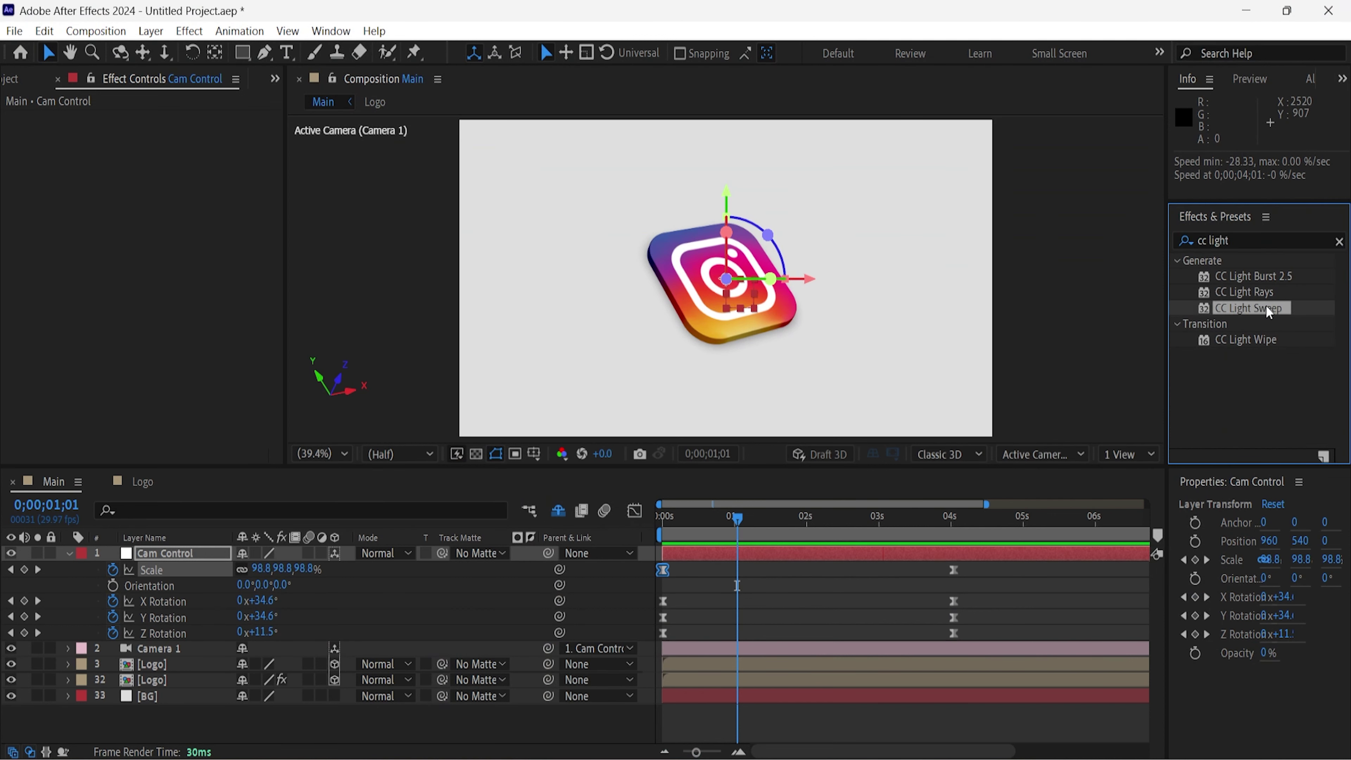
# Apply CC Light Sweep to the Logo layer with Smooth shape and Sweep Intensity 50.
pyautogui.moveTo(1265, 308); pyautogui.dragTo(204, 665)
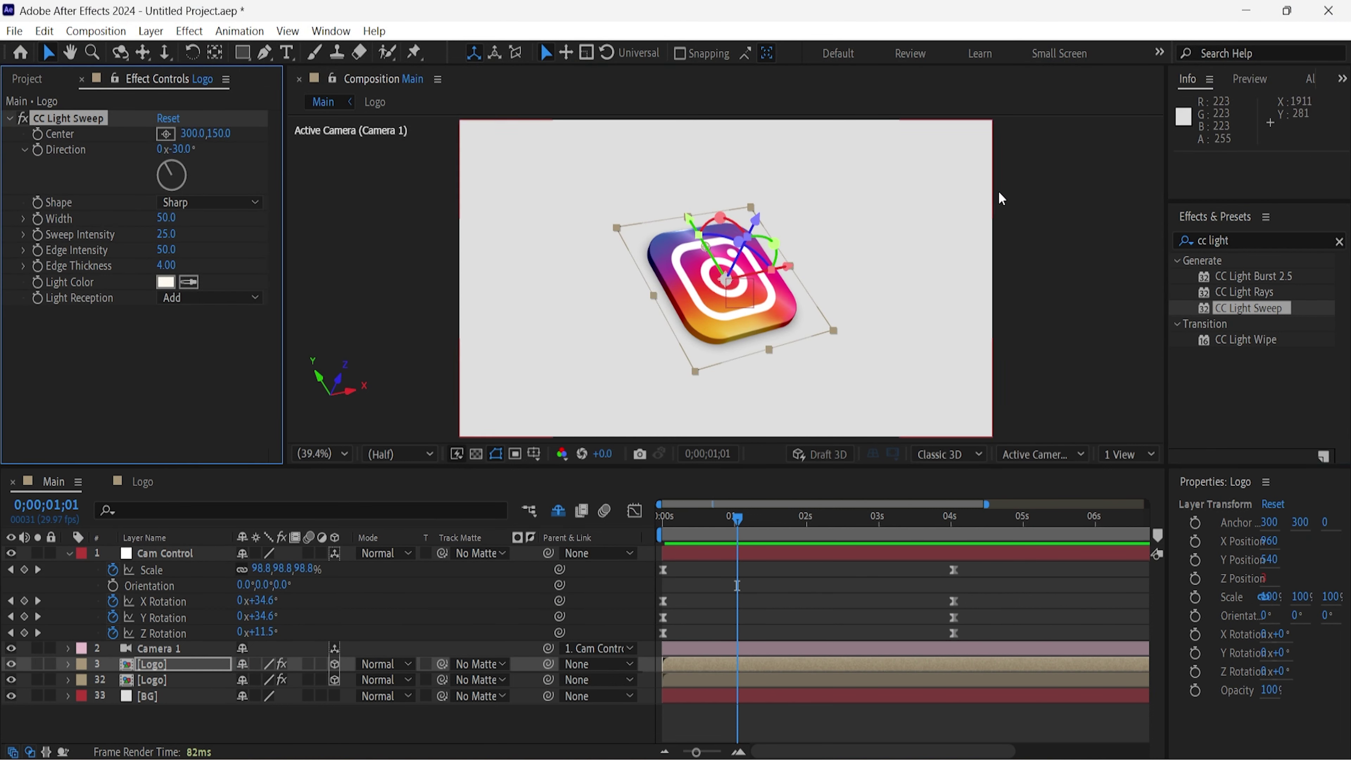
pyautogui.click(213, 203)
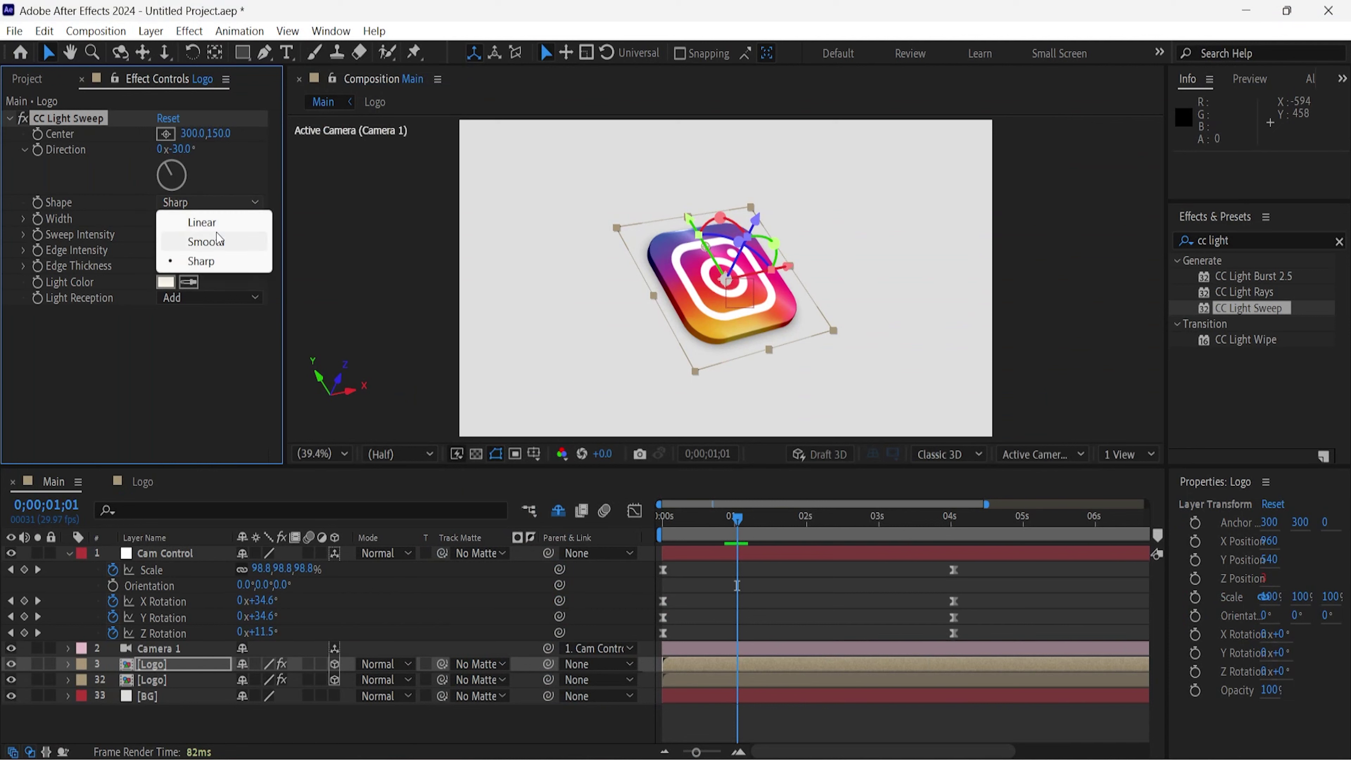
pyautogui.click(218, 240)
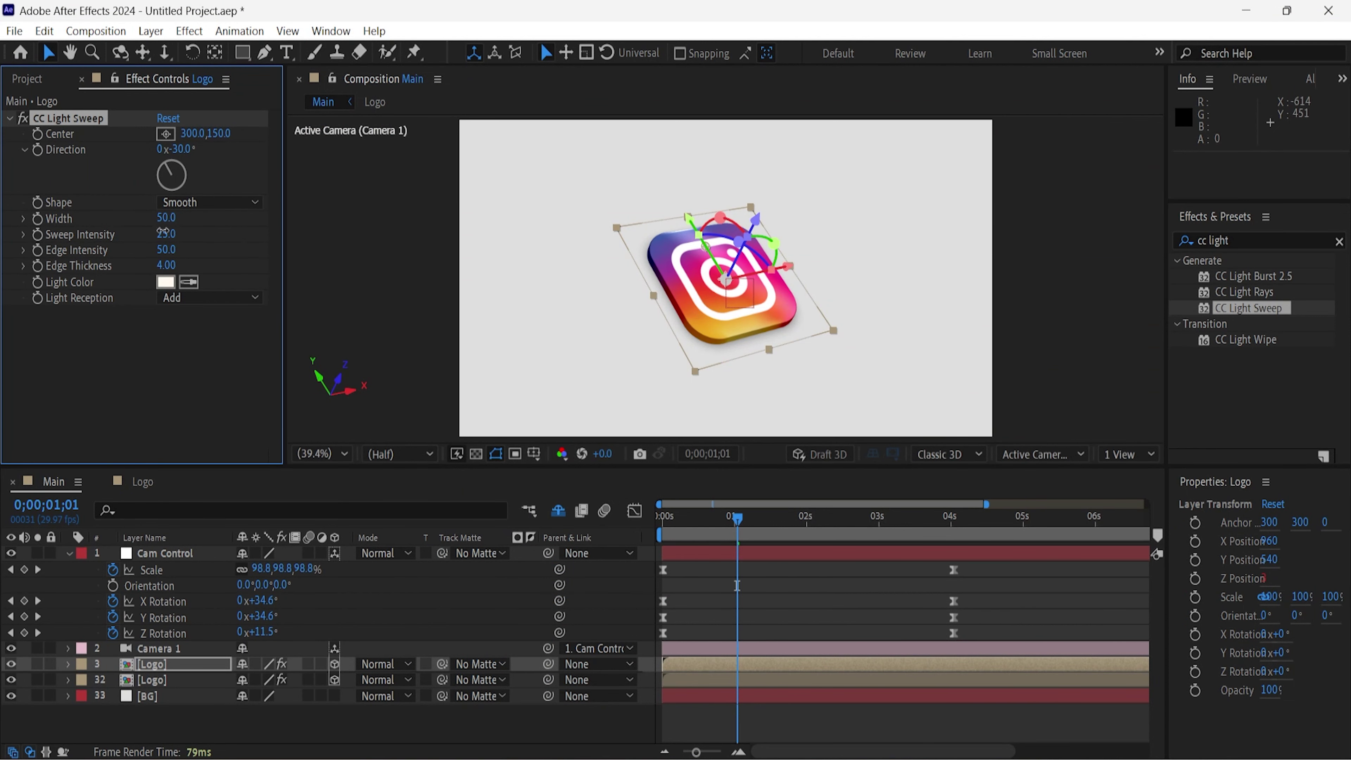
pyautogui.click(166, 234)
pyautogui.write('50')
pyautogui.press('Return')
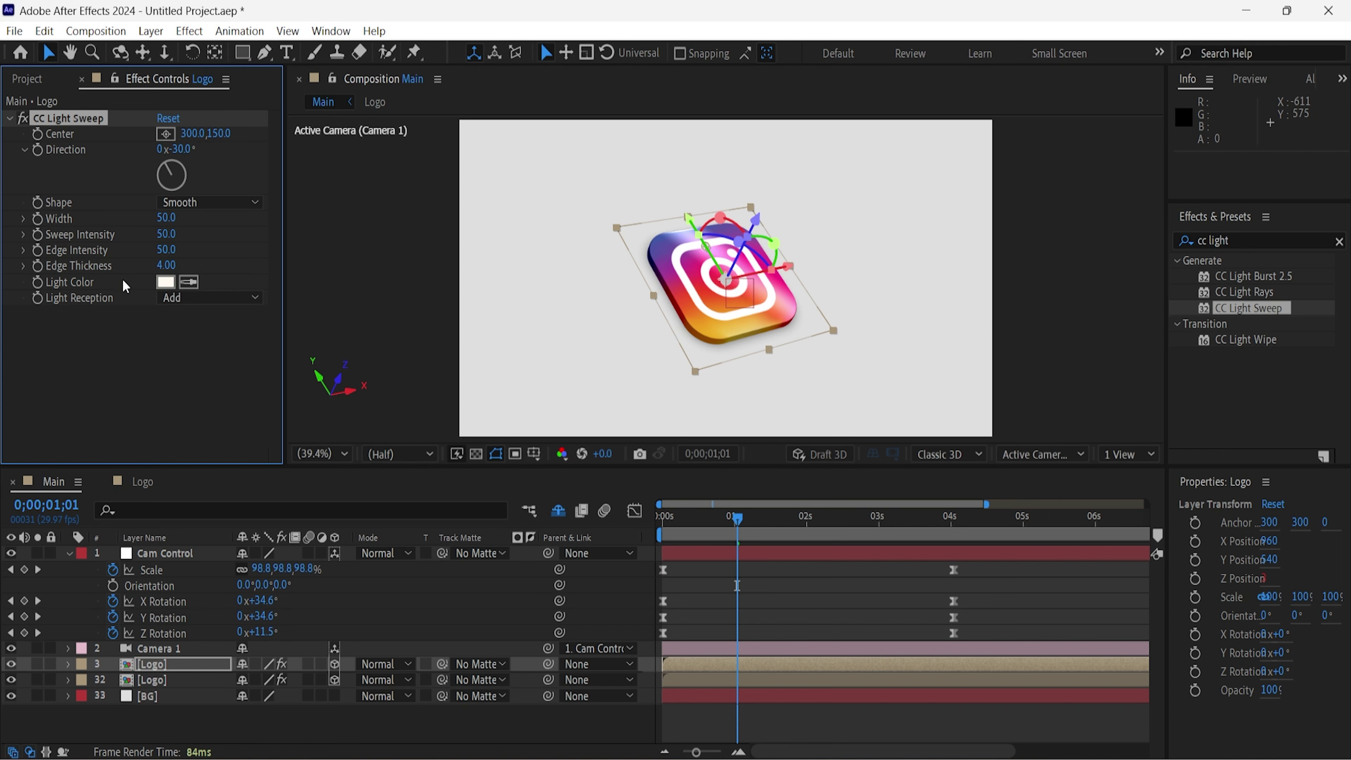
# Try Edge Thickness 20 and revert it to 4, then set Edge Intensity to 100.
pyautogui.click(164, 265)
pyautogui.write('2')
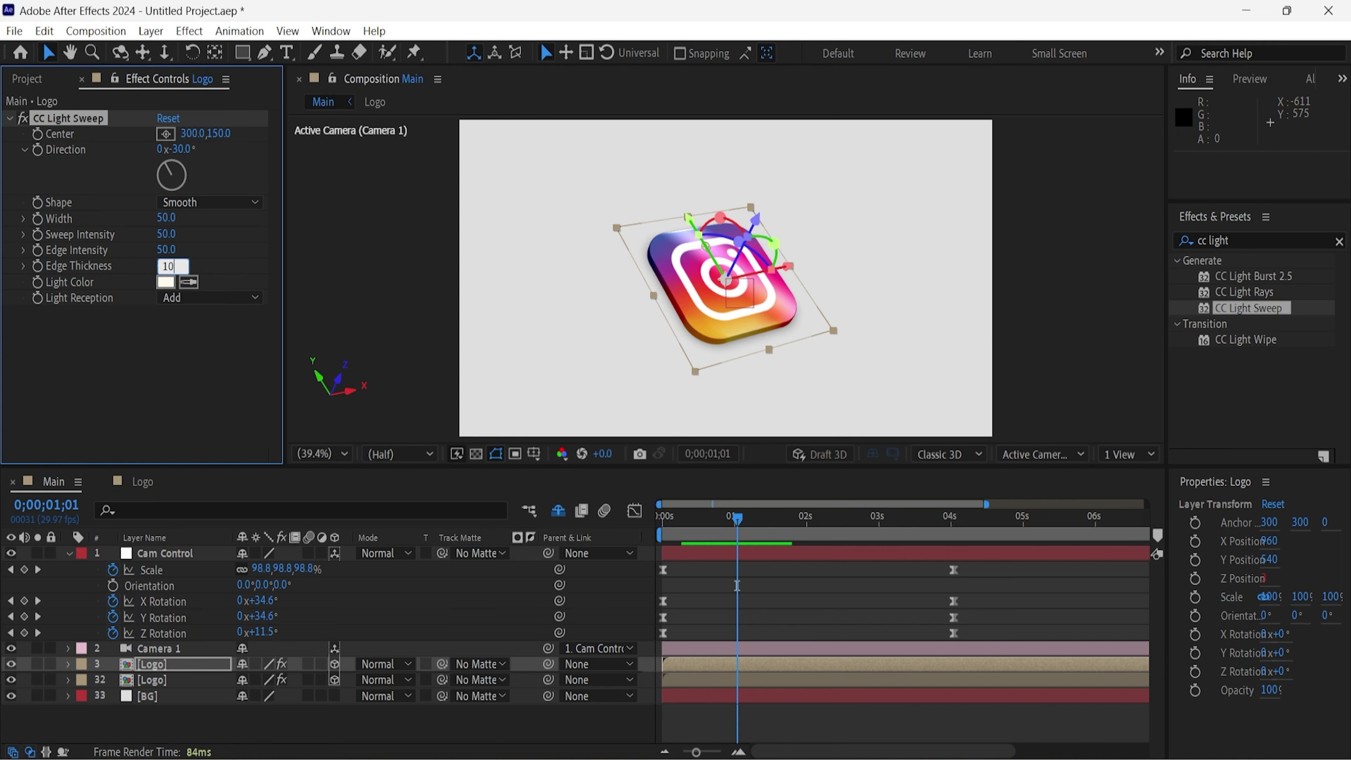
pyautogui.write('0')
pyautogui.press('Return')
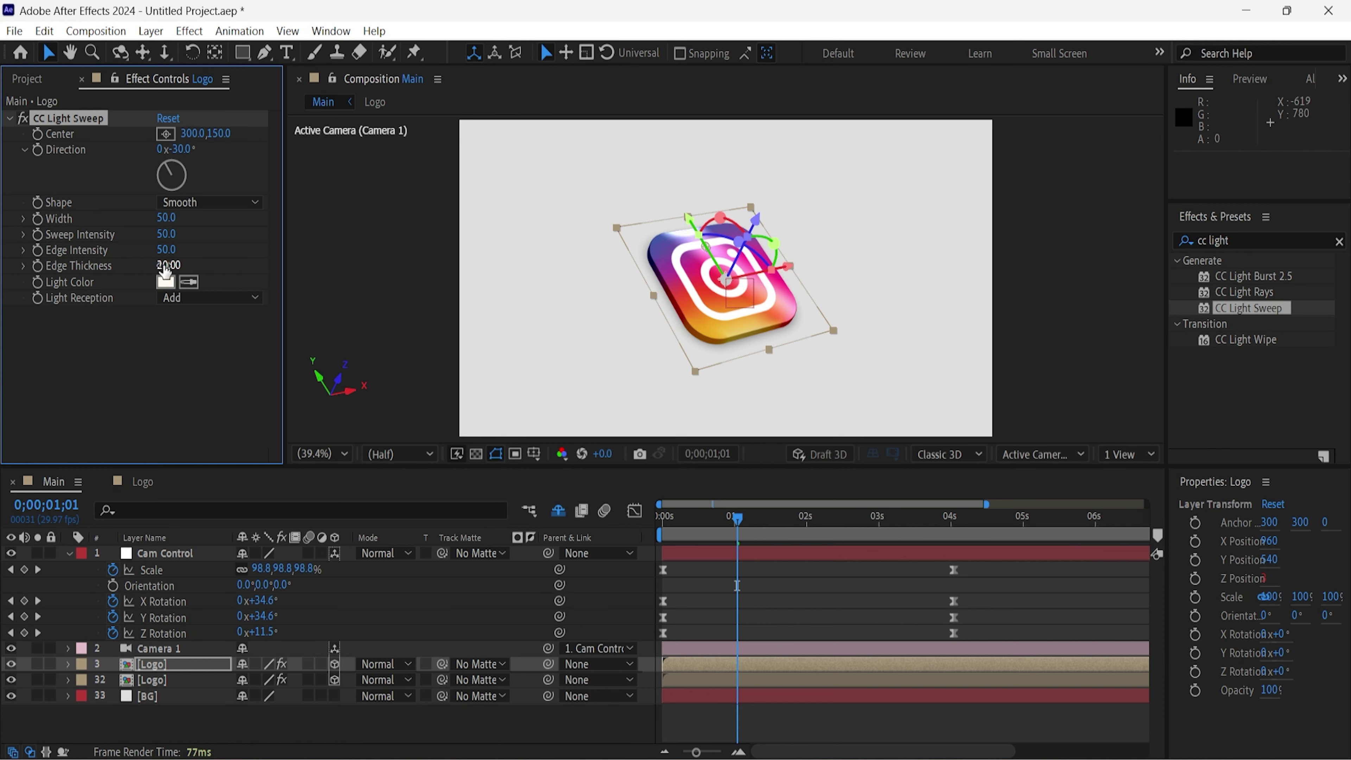
pyautogui.hotkey('ctrl', 'z')
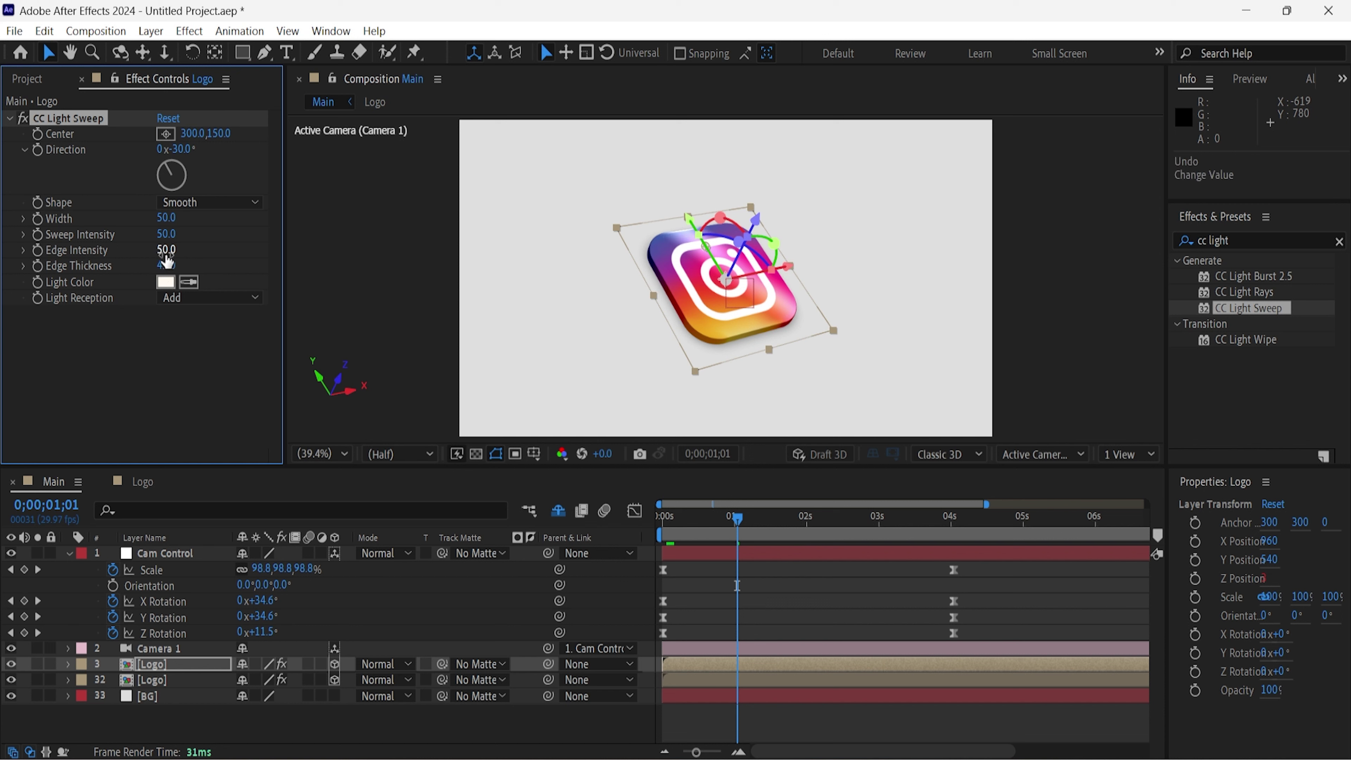
pyautogui.click(165, 251)
pyautogui.write('1')
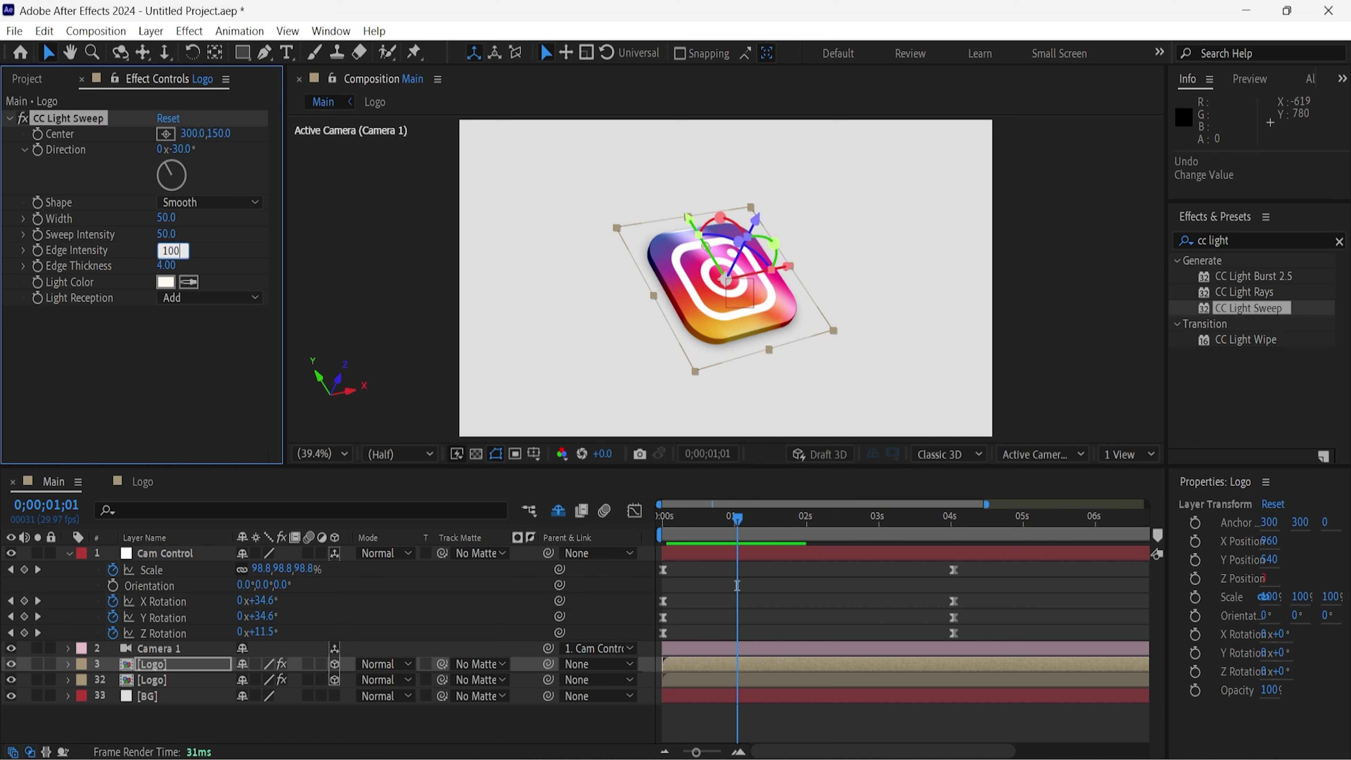
pyautogui.press('Return')
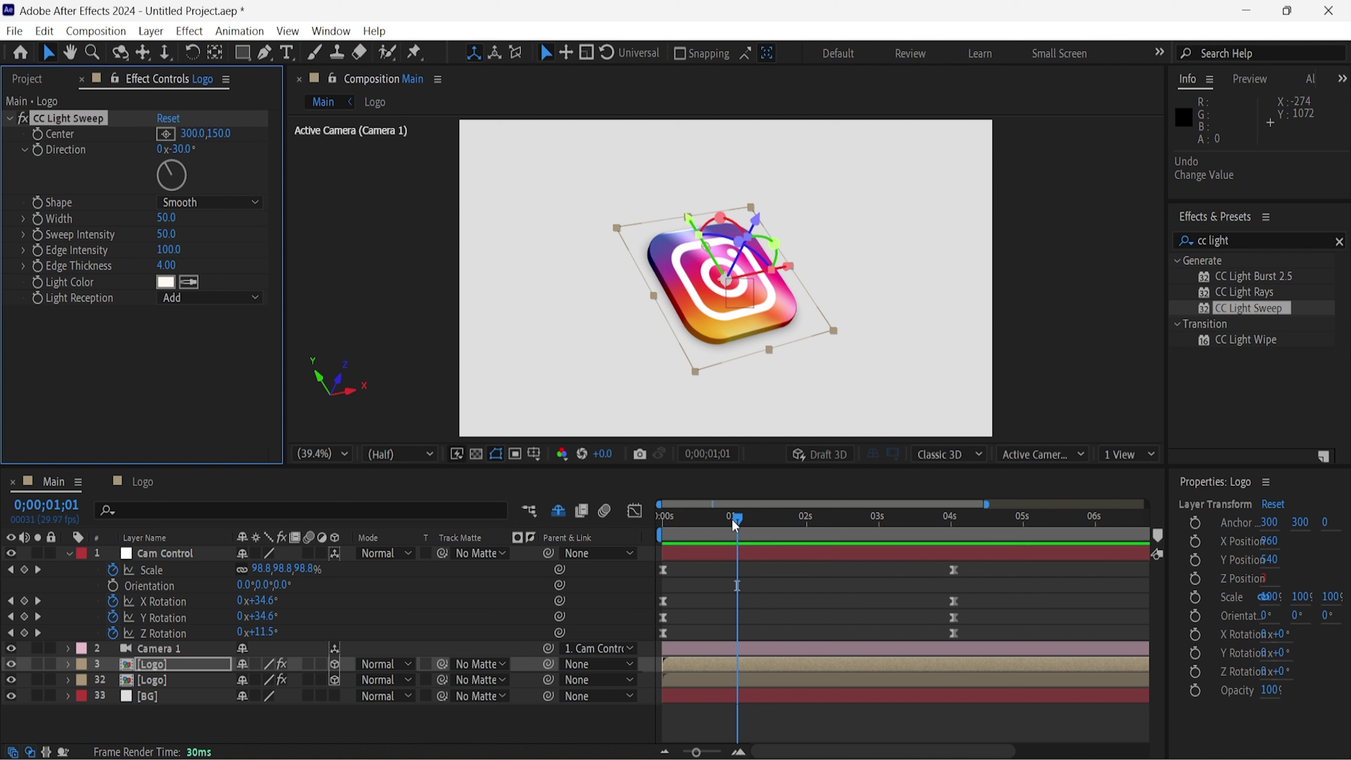
# At the first frame, place the sweep Center off the logo at lower left (-152.0, 673.4).
pyautogui.click(737, 526)
pyautogui.press('Home')
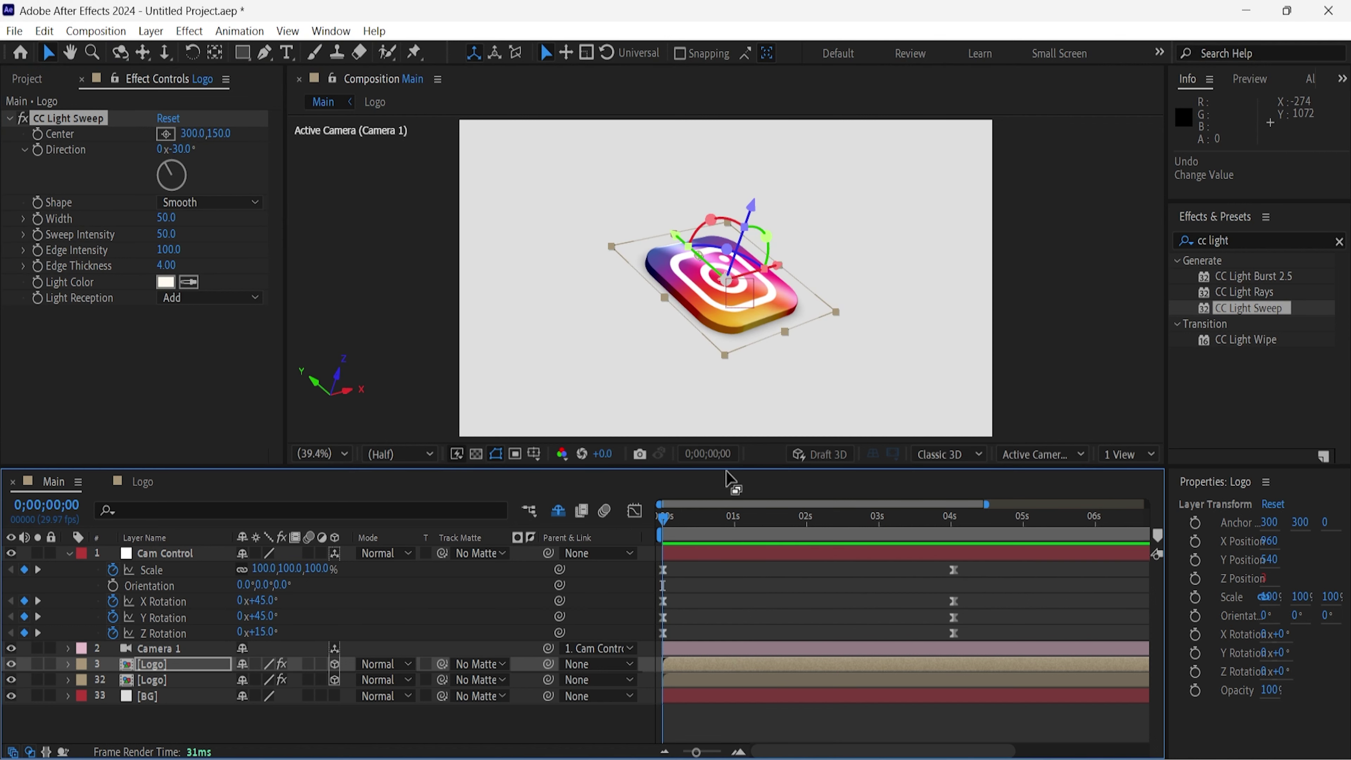
pyautogui.click(165, 133)
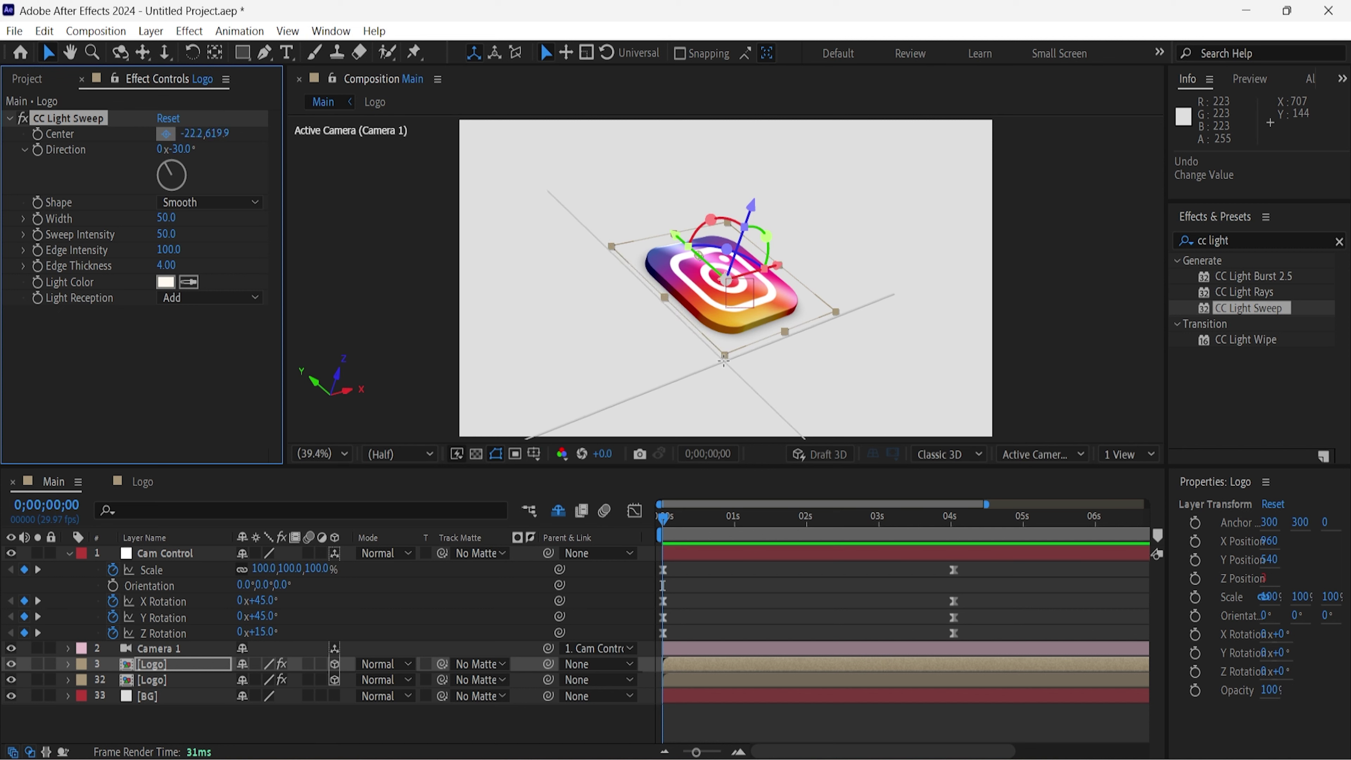
pyautogui.click(717, 355)
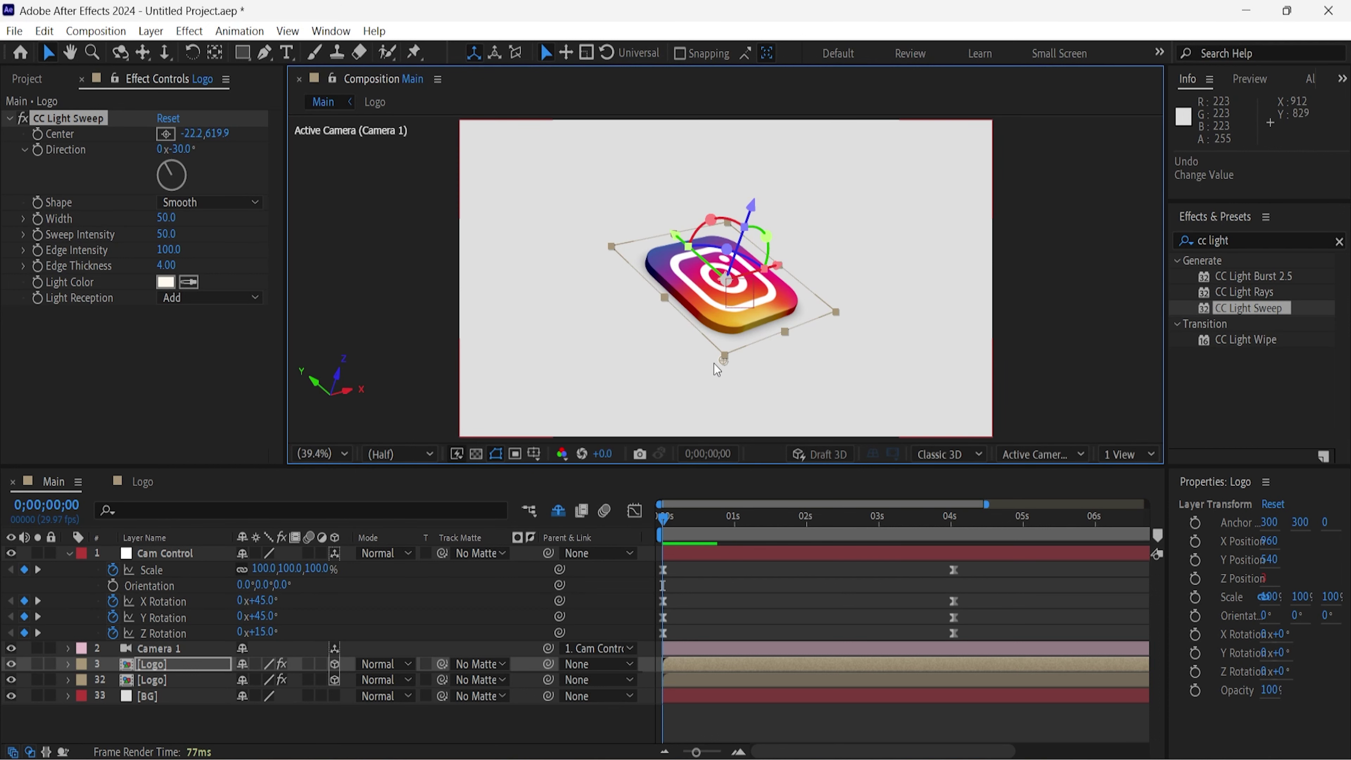
pyautogui.moveTo(724, 360); pyautogui.dragTo(707, 382)
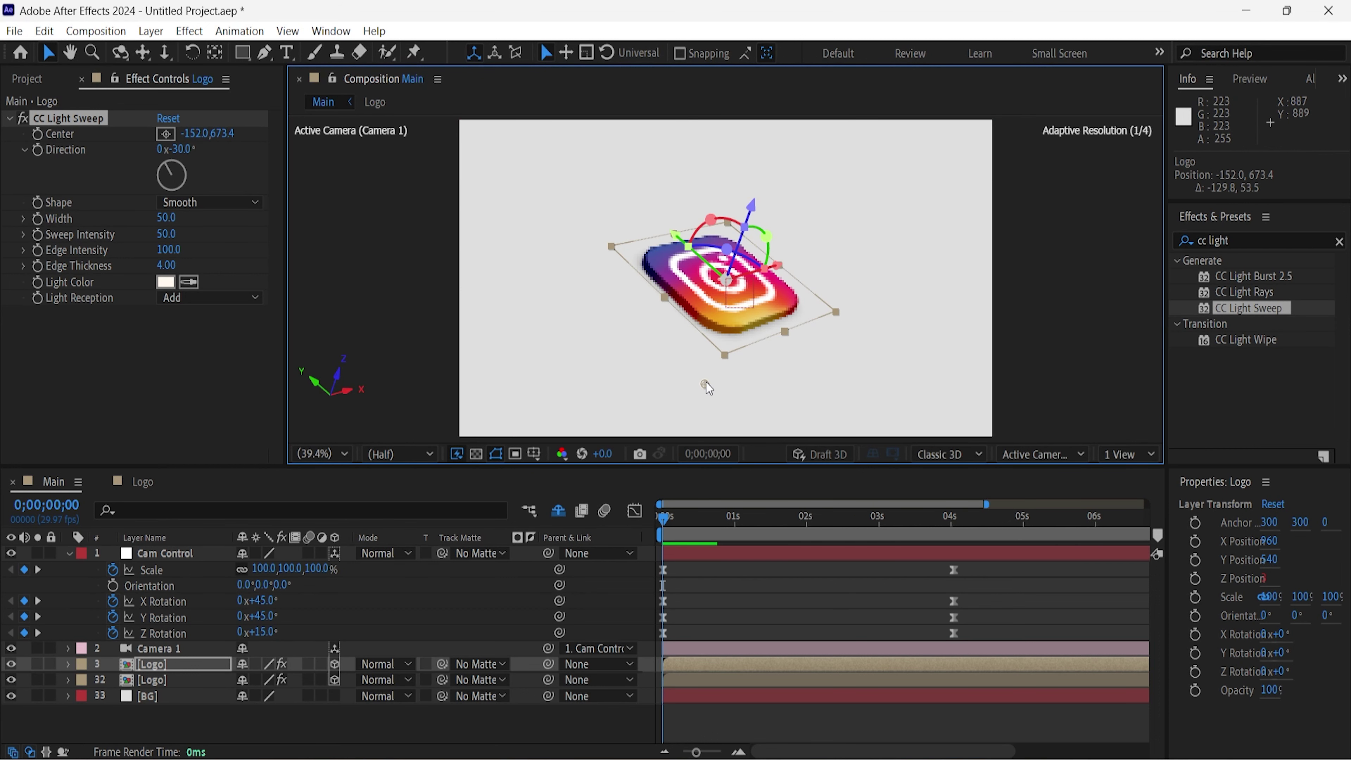
# Keyframe the Center there, then move it to upper right (640.8, -32.3) at 4 seconds.
pyautogui.click(43, 137)
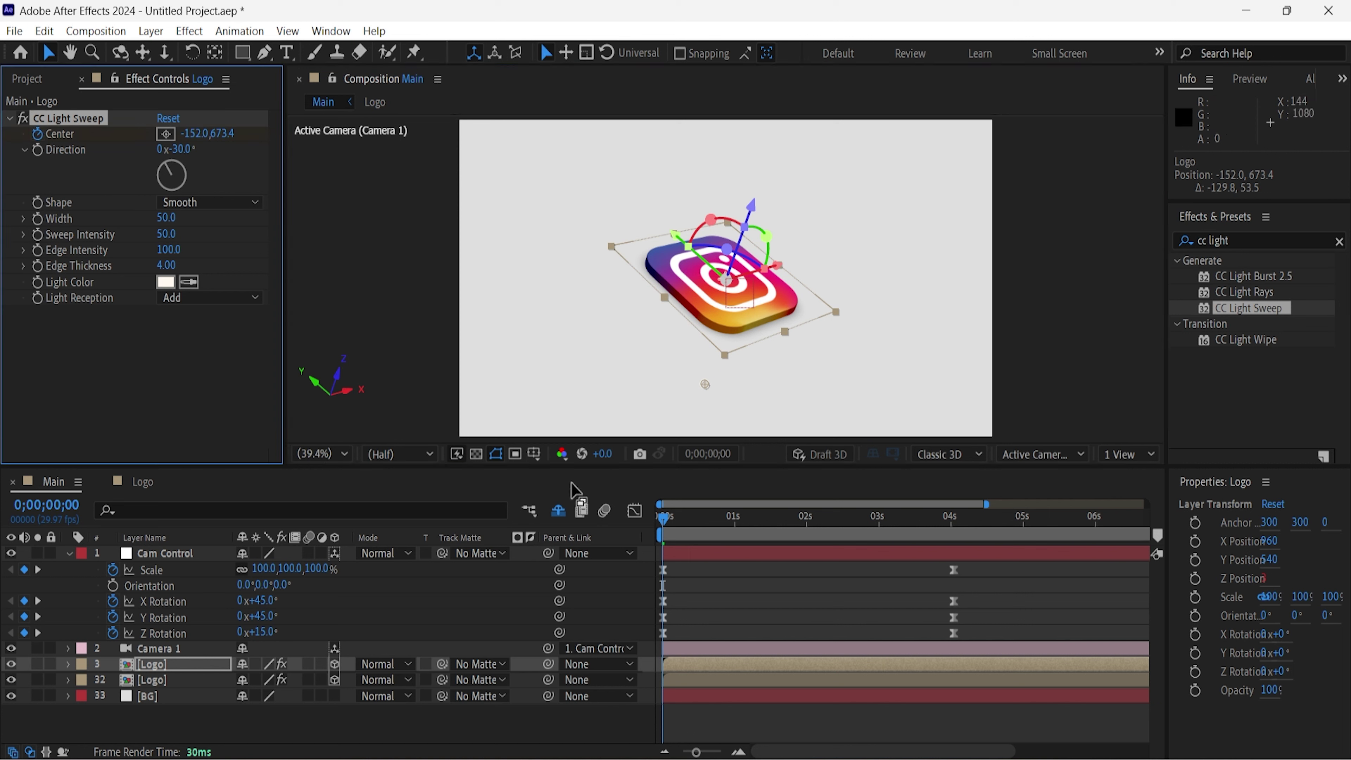
pyautogui.moveTo(669, 522); pyautogui.dragTo(956, 527)
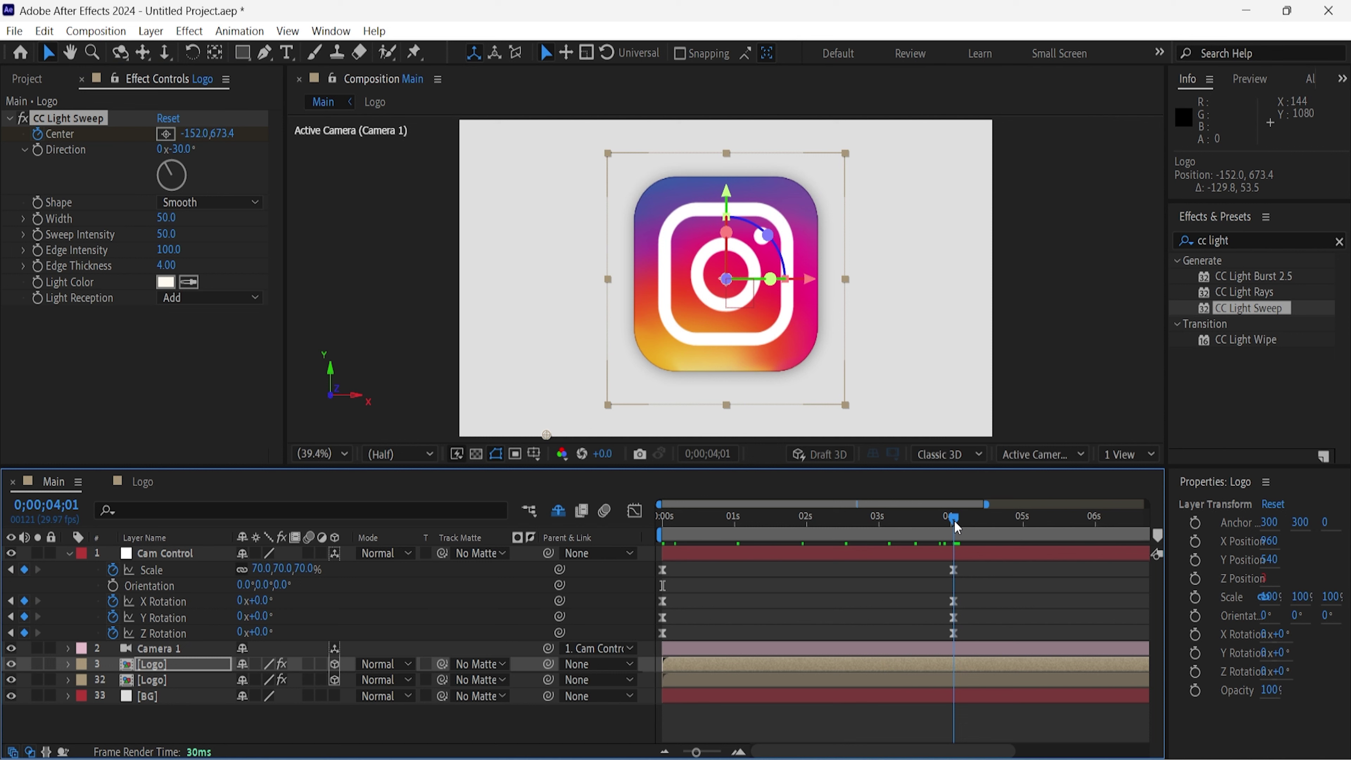
pyautogui.moveTo(547, 436)
pyautogui.mouseDown()
pyautogui.moveTo(867, 196)
pyautogui.moveTo(786, 215)
pyautogui.moveTo(859, 141)
pyautogui.mouseUp()
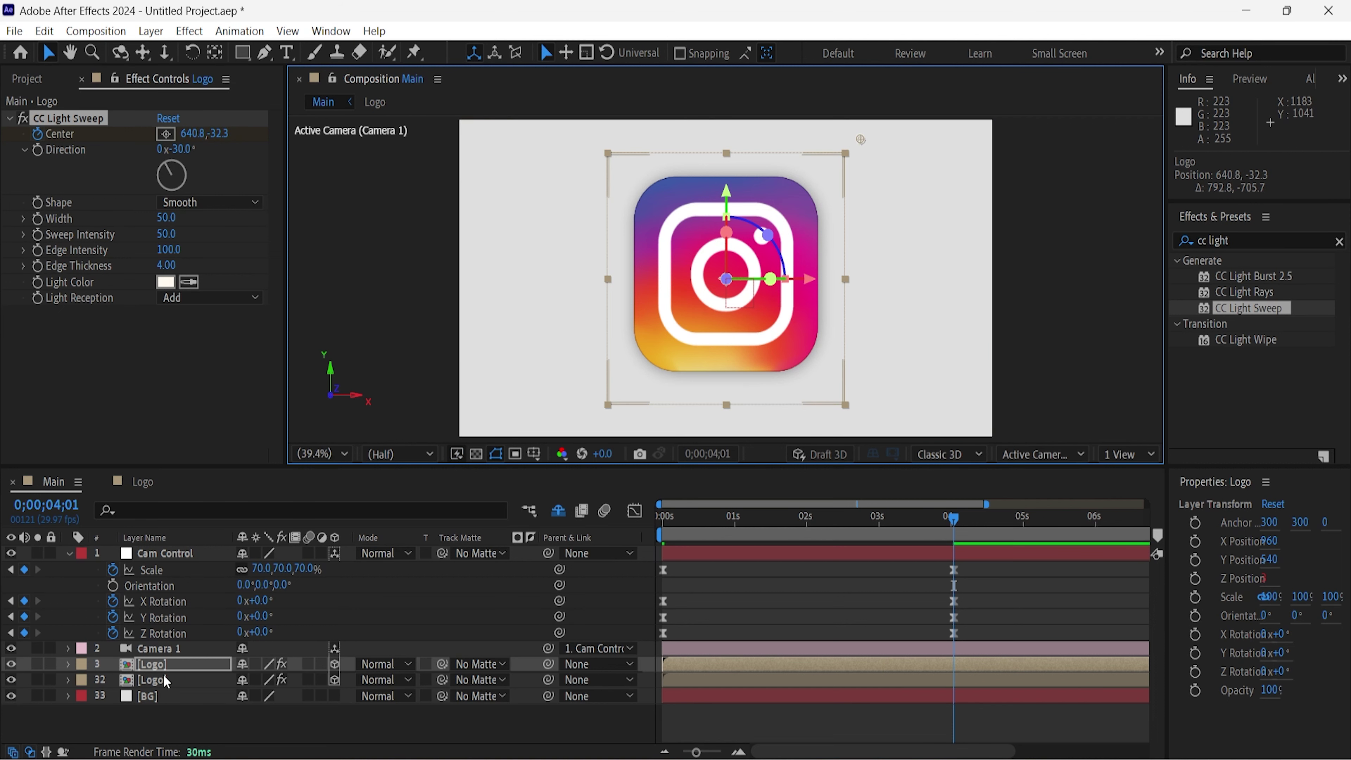
# Apply Easy Ease to both sweep Center keyframes.
pyautogui.press('u')
pyautogui.moveTo(992, 690); pyautogui.dragTo(659, 708)
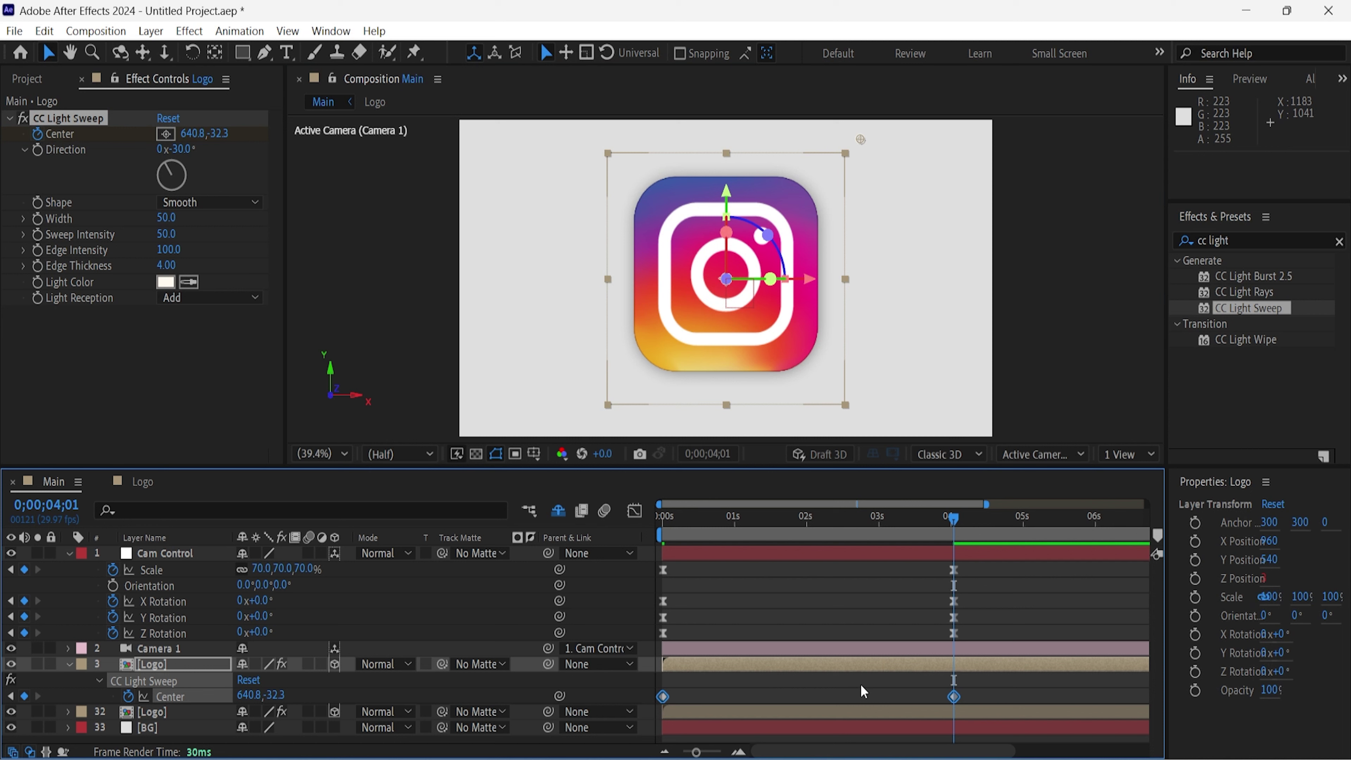
pyautogui.rightClick(958, 699)
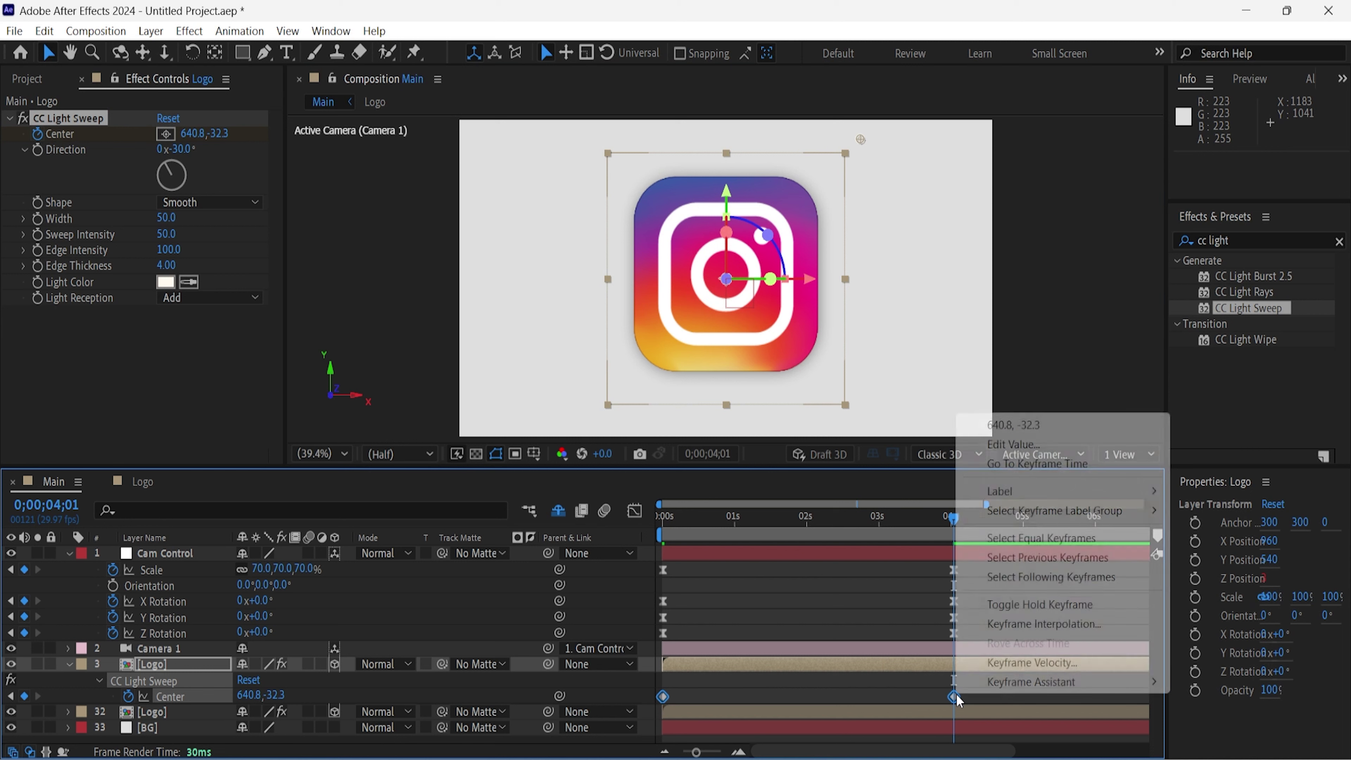
pyautogui.moveTo(963, 683)
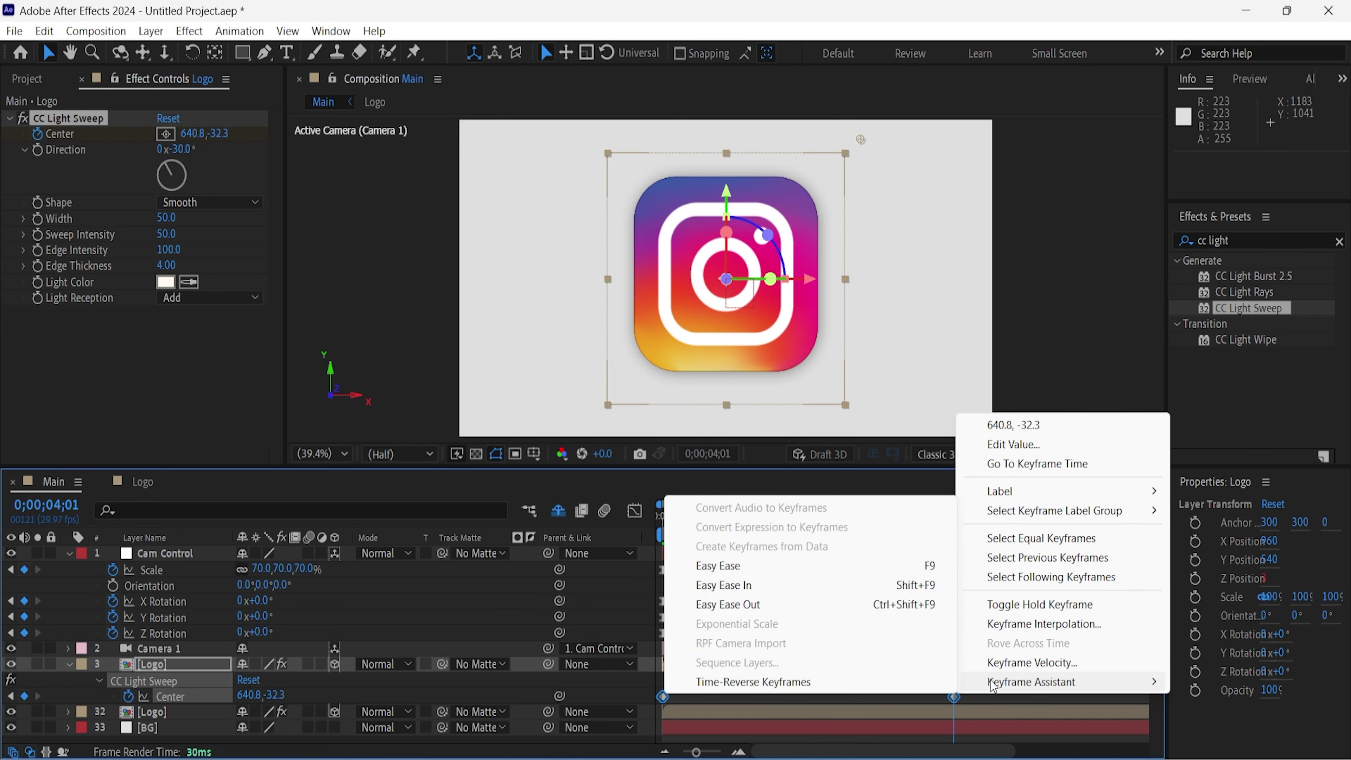
pyautogui.click(908, 567)
# Lengthen the ease influence into the last and out of the first Center keyframe.
pyautogui.click(636, 511)
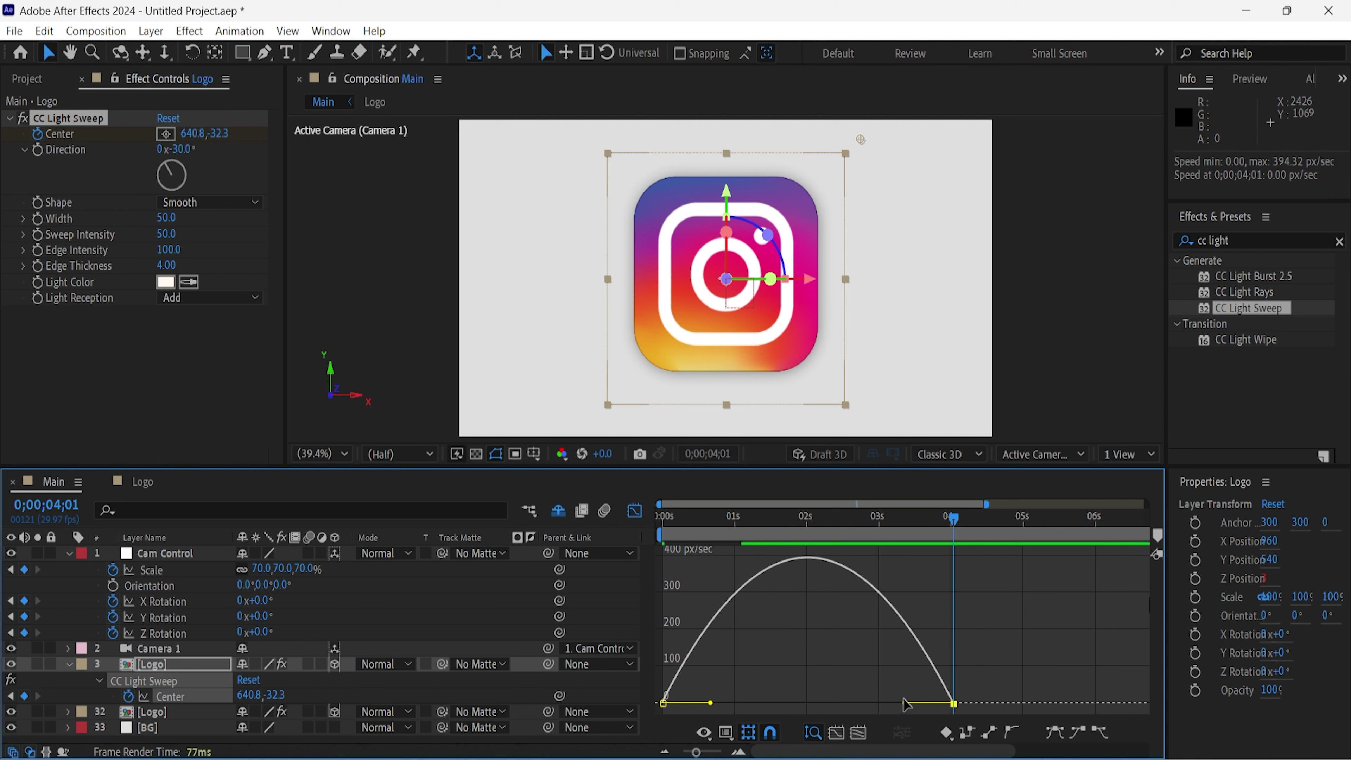
pyautogui.moveTo(909, 704)
pyautogui.mouseDown()
pyautogui.moveTo(836, 713)
pyautogui.moveTo(850, 715)
pyautogui.mouseUp()
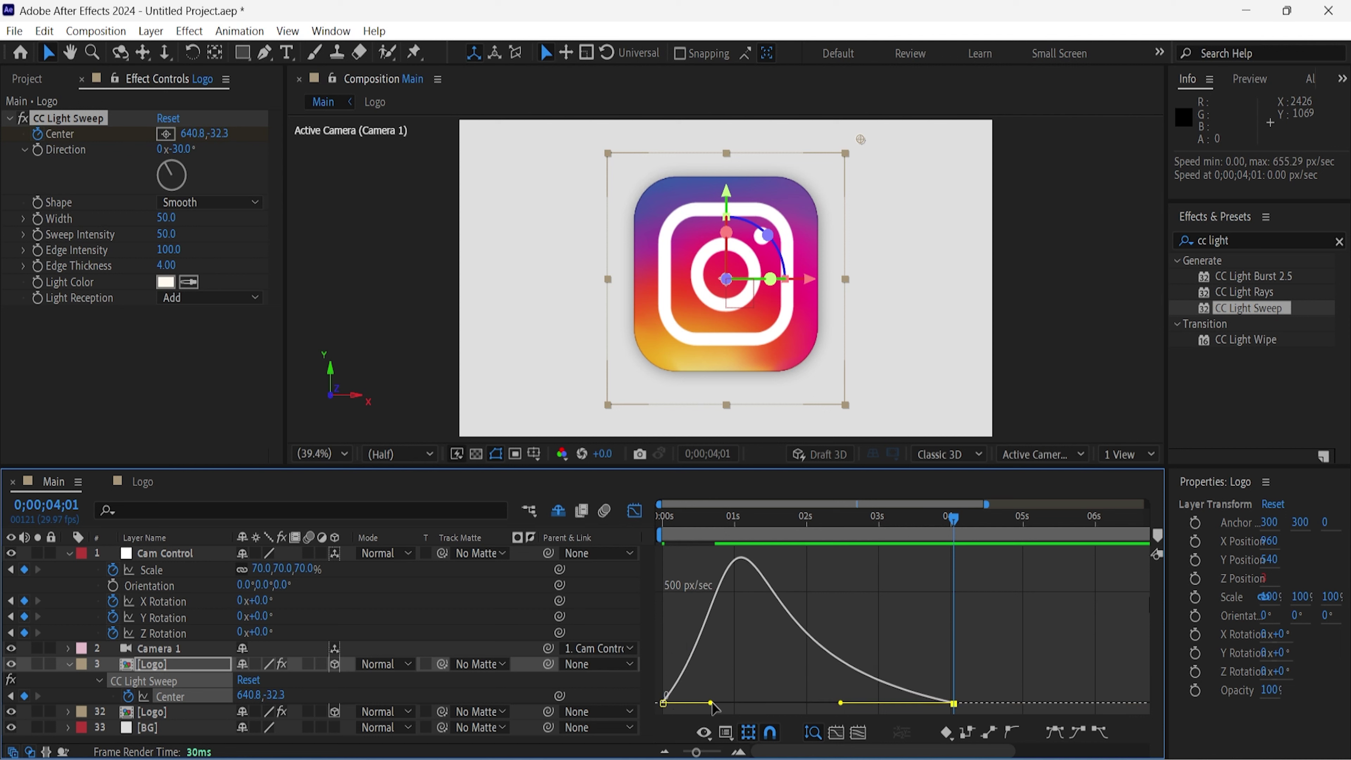
pyautogui.moveTo(712, 703); pyautogui.dragTo(773, 704)
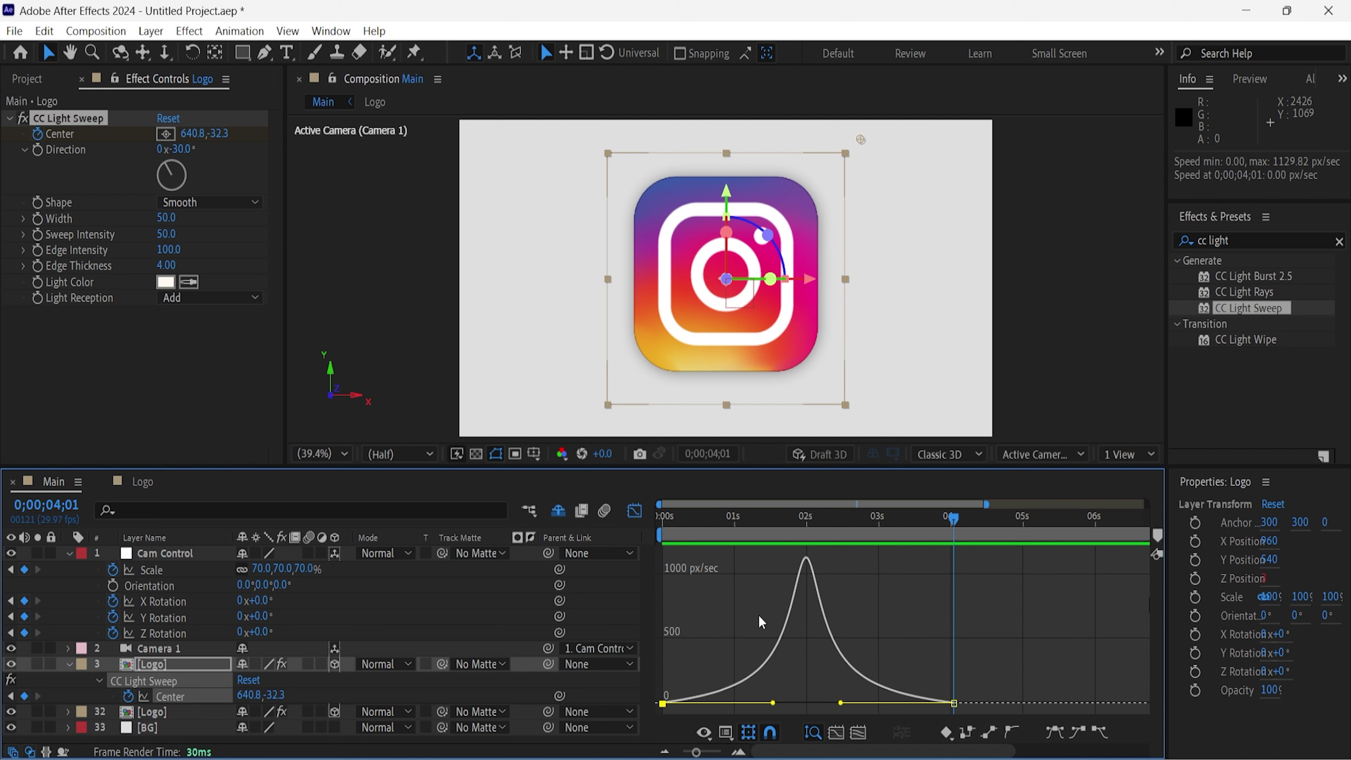
pyautogui.click(635, 511)
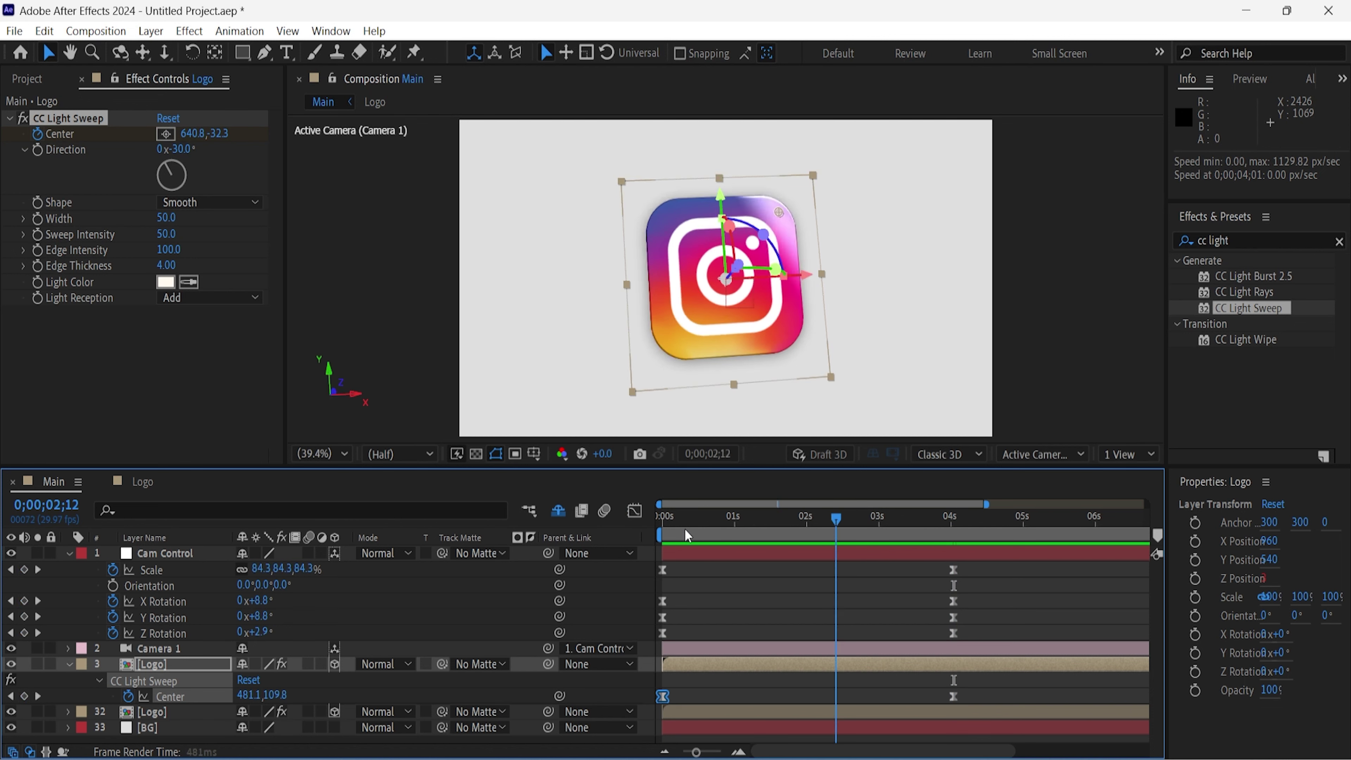
# Preview the Main camera animation from the start, then open the Logo composition.
pyautogui.moveTo(953, 529); pyautogui.dragTo(592, 535)
pyautogui.press('space')
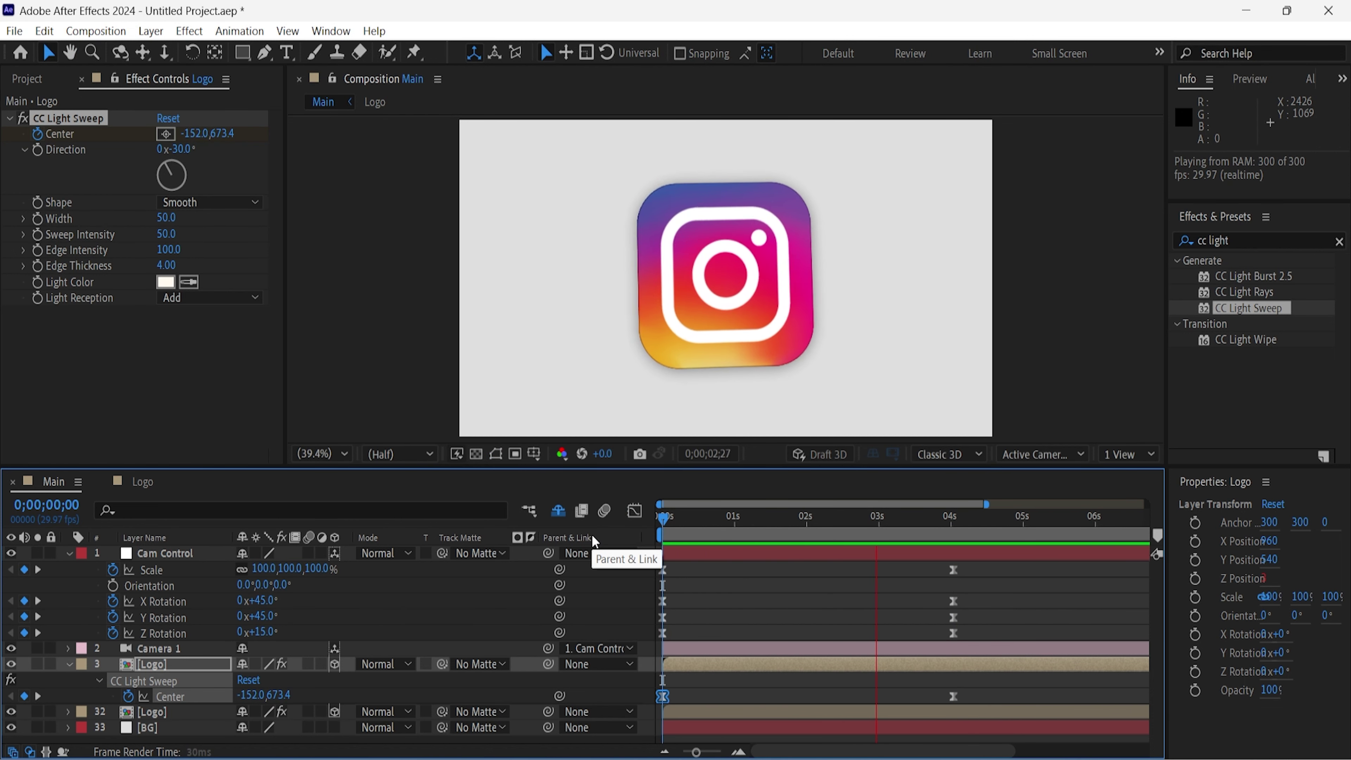
pyautogui.press('space')
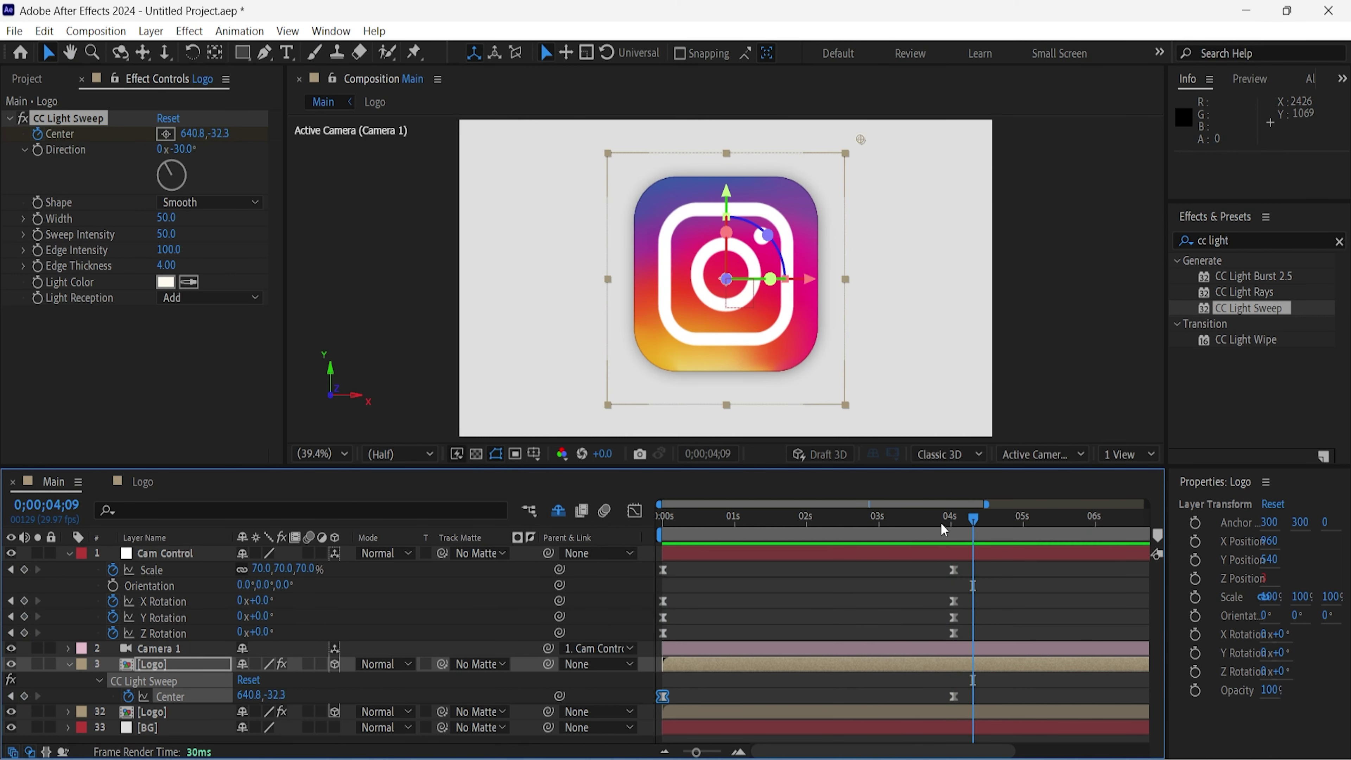
pyautogui.moveTo(975, 525); pyautogui.dragTo(682, 531)
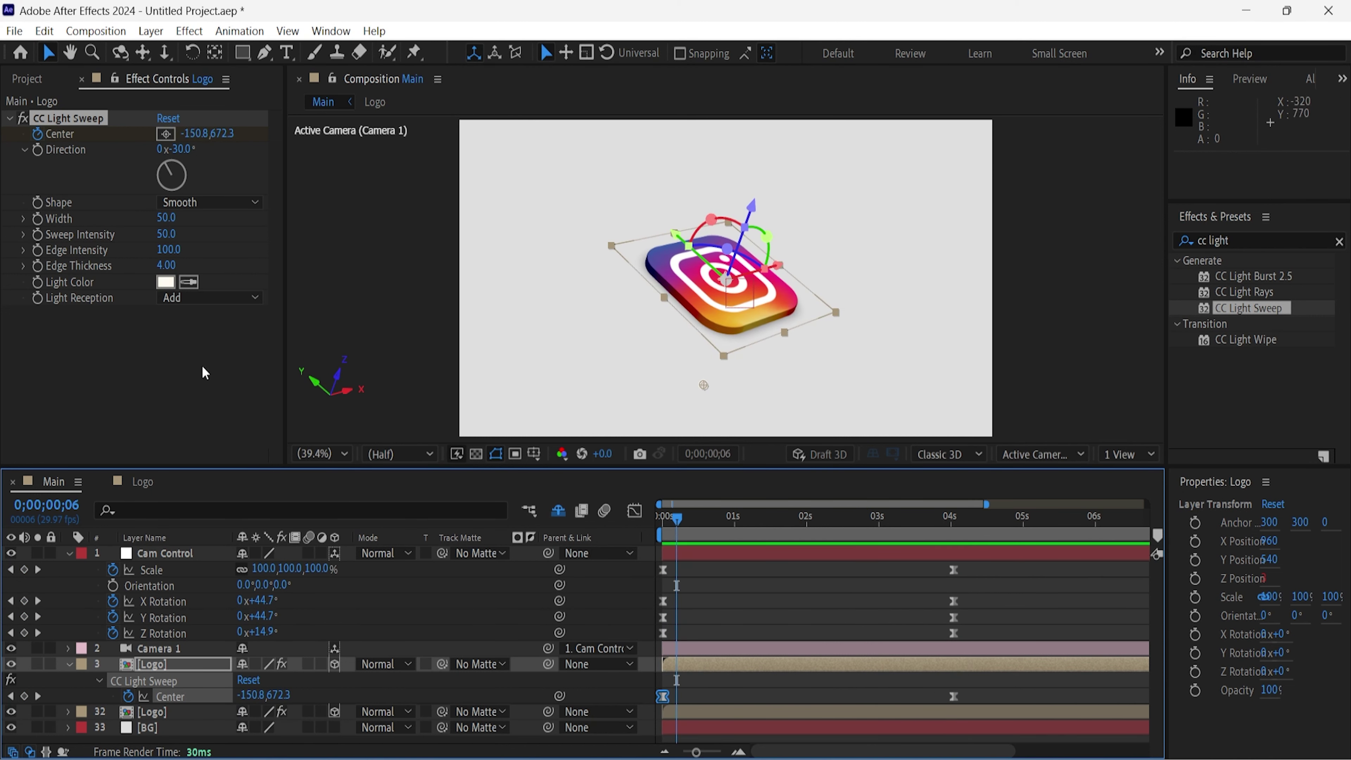
pyautogui.click(140, 483)
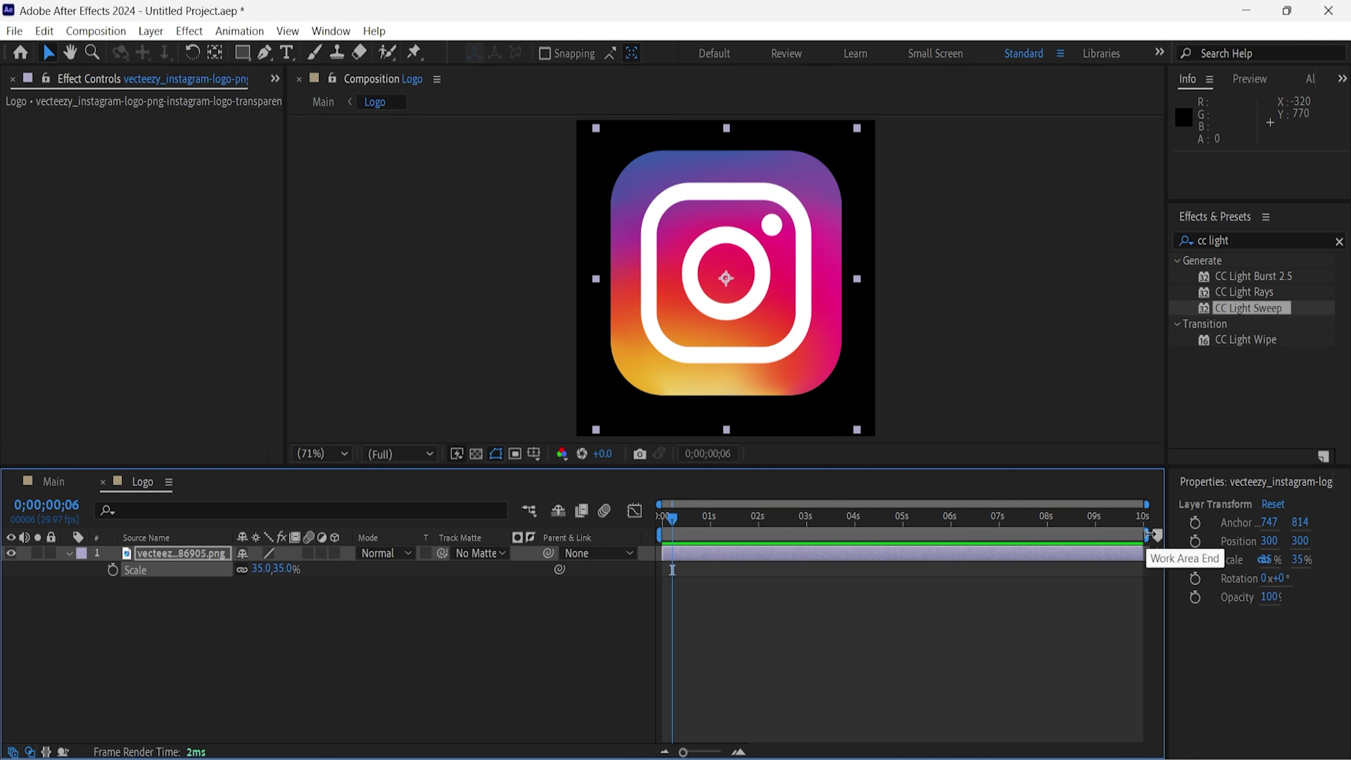
# Zoom the timeline to the first five seconds and show the logo layer's Scale property.
pyautogui.moveTo(1146, 505)
pyautogui.mouseDown()
pyautogui.moveTo(940, 520)
pyautogui.moveTo(976, 522)
pyautogui.mouseUp()
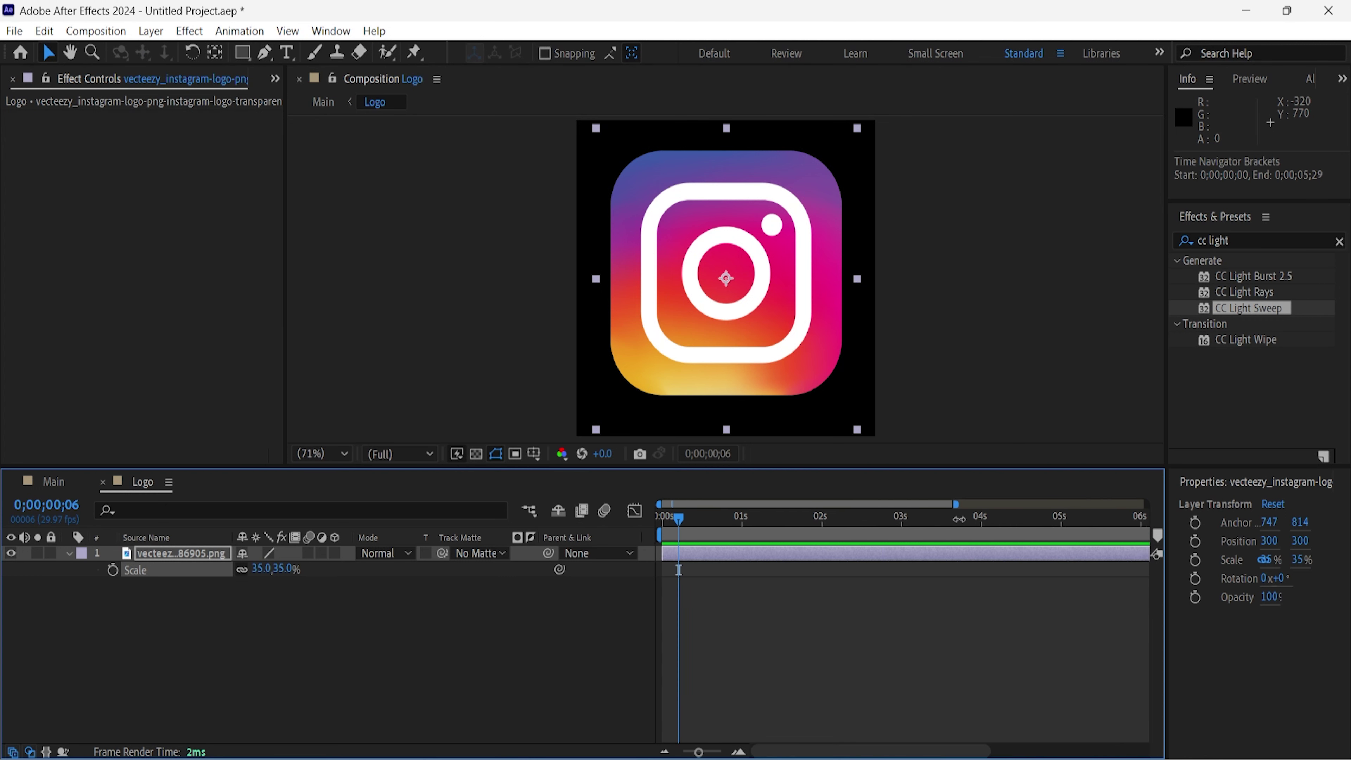
pyautogui.moveTo(675, 524); pyautogui.dragTo(647, 524)
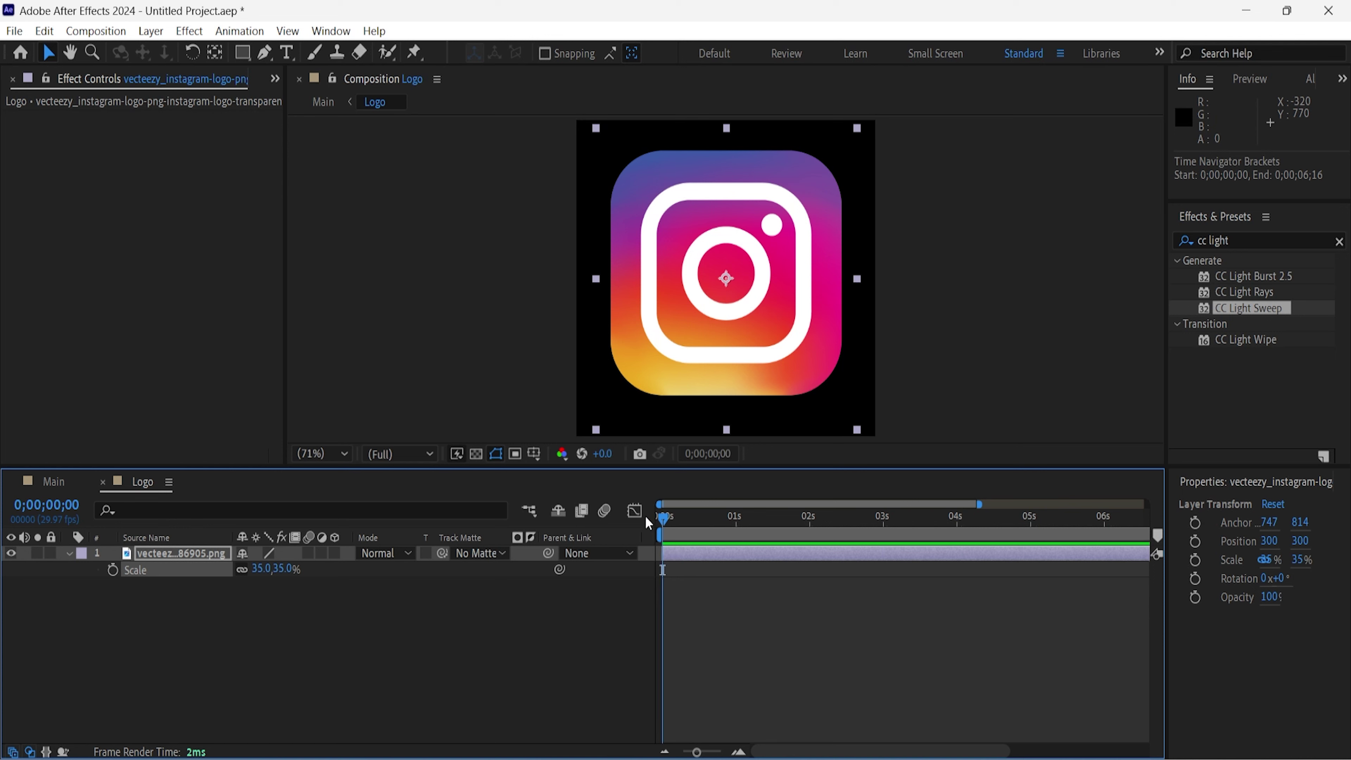
pyautogui.press('s')
pyautogui.click(167, 556)
pyautogui.press('s')
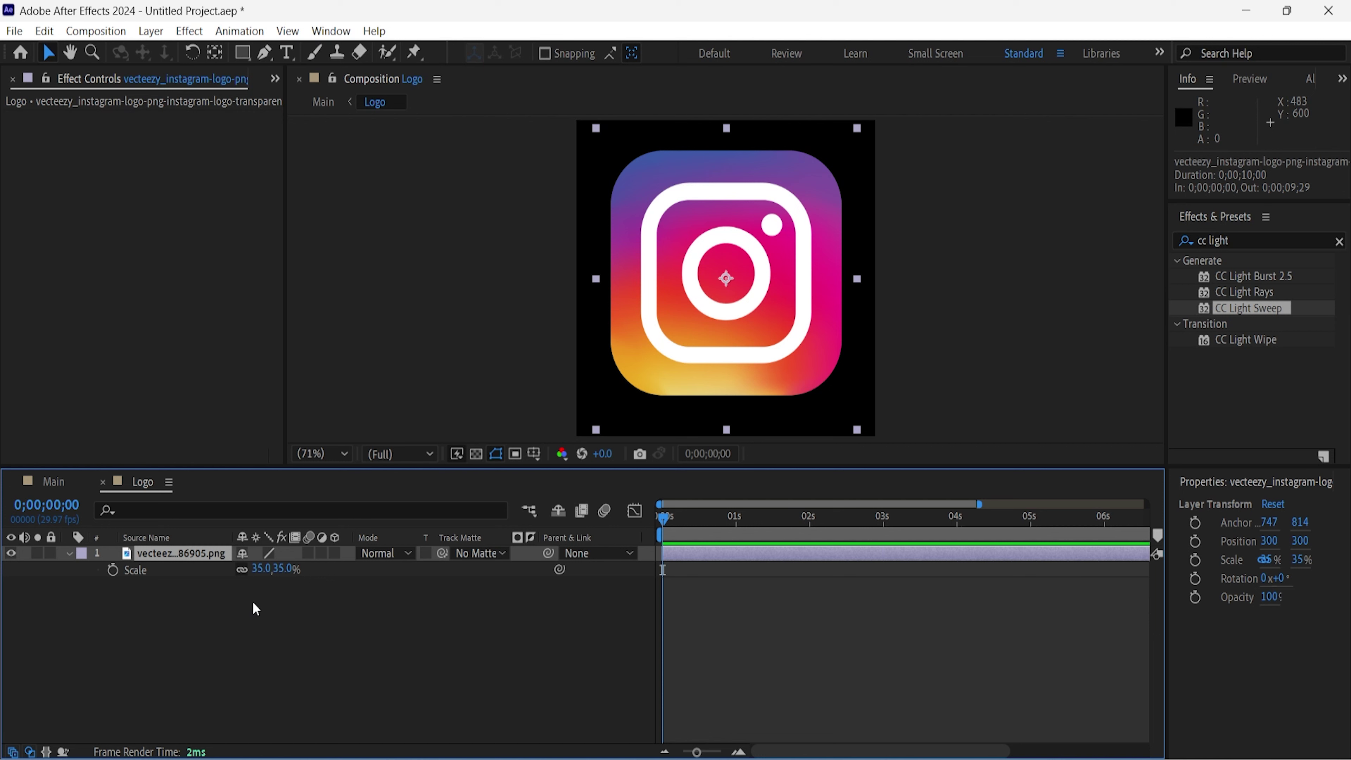
# Keyframe the logo's Scale at 0 s and set it to 0% at 1 second.
pyautogui.click(112, 570)
pyautogui.moveTo(665, 519); pyautogui.dragTo(736, 525)
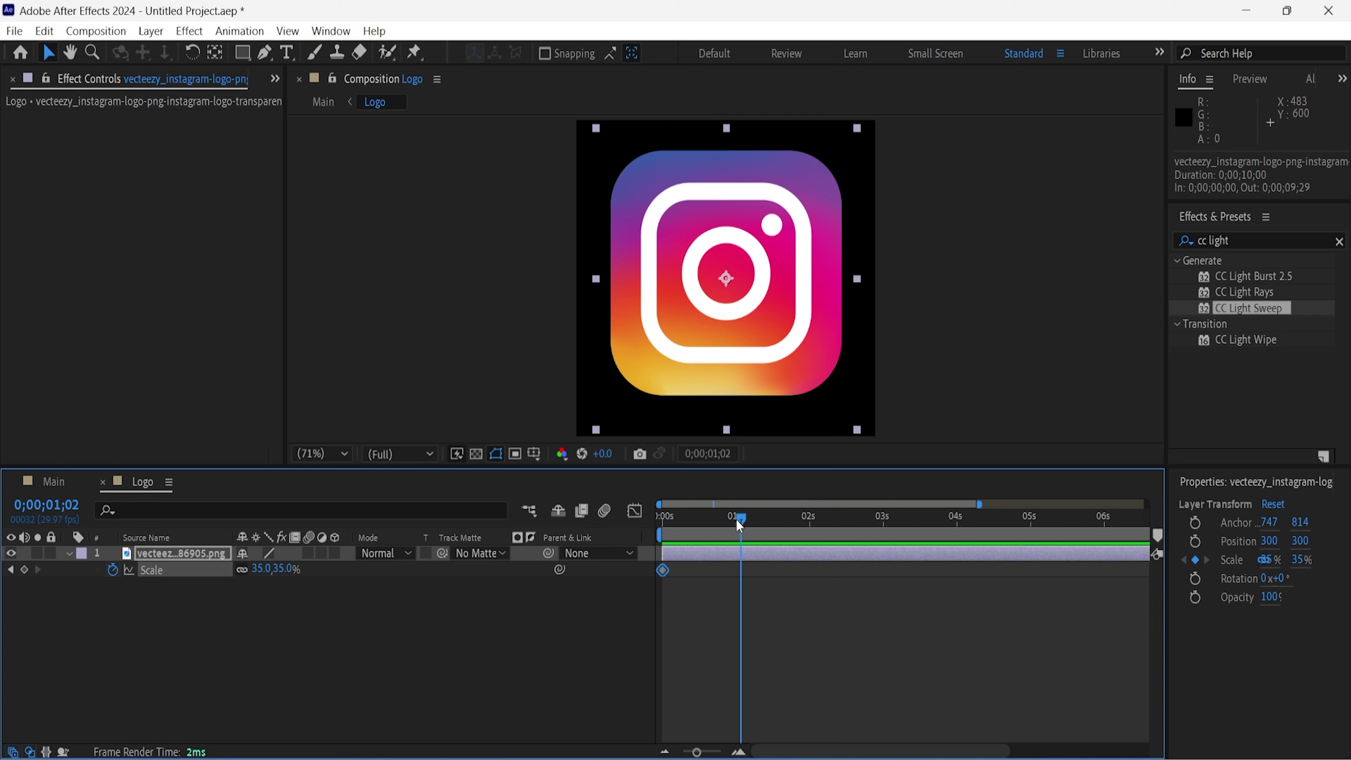
pyautogui.click(276, 568)
pyautogui.write('-42')
pyautogui.press('Return')
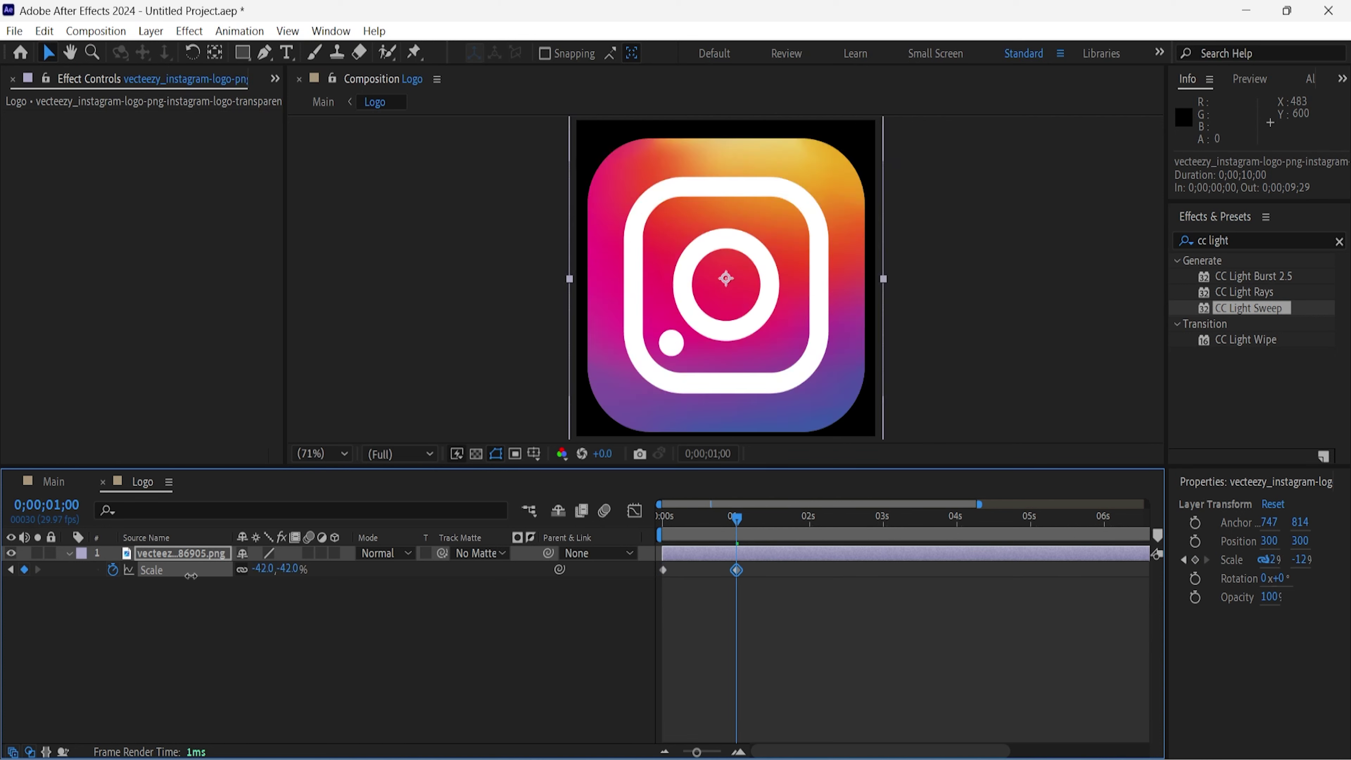
pyautogui.moveTo(191, 576); pyautogui.dragTo(282, 585)
pyautogui.click(283, 568)
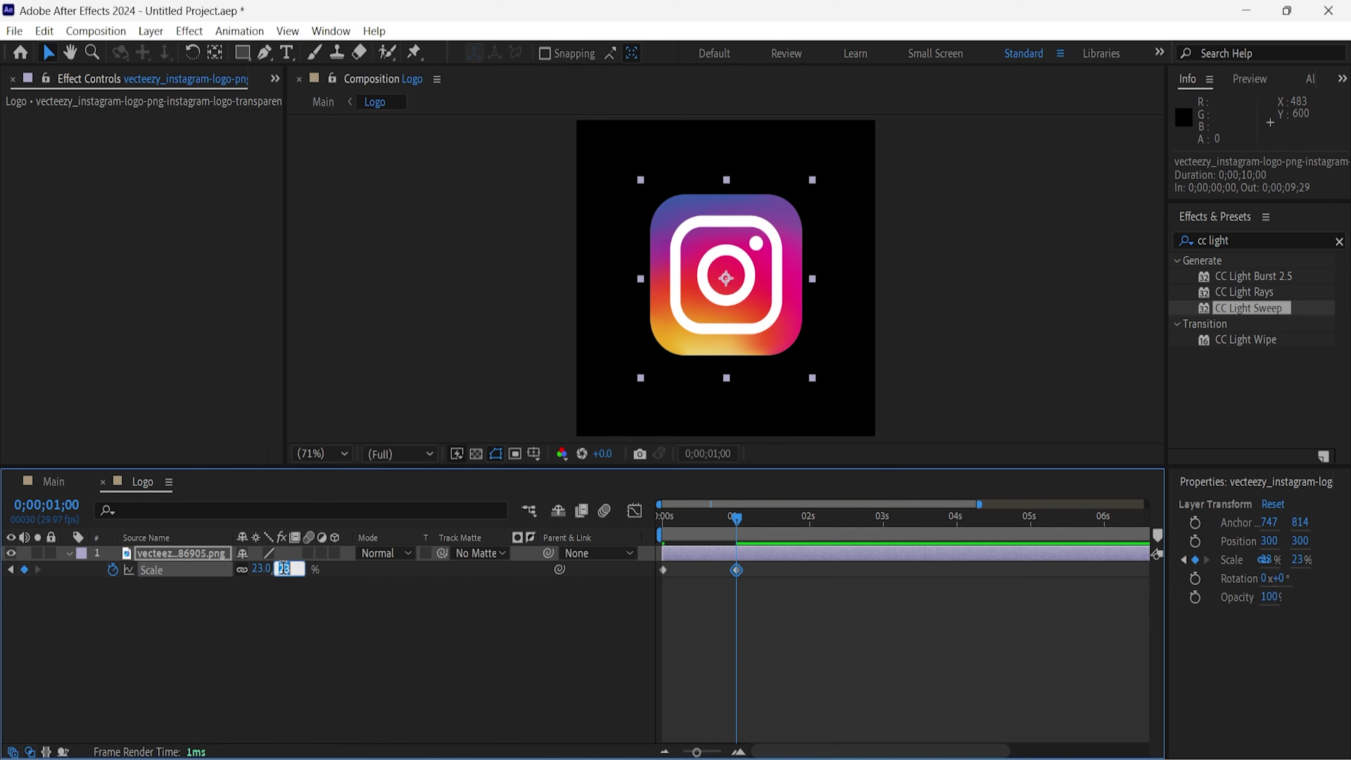
pyautogui.write('0')
pyautogui.press('Return')
pyautogui.moveTo(787, 585); pyautogui.dragTo(605, 565)
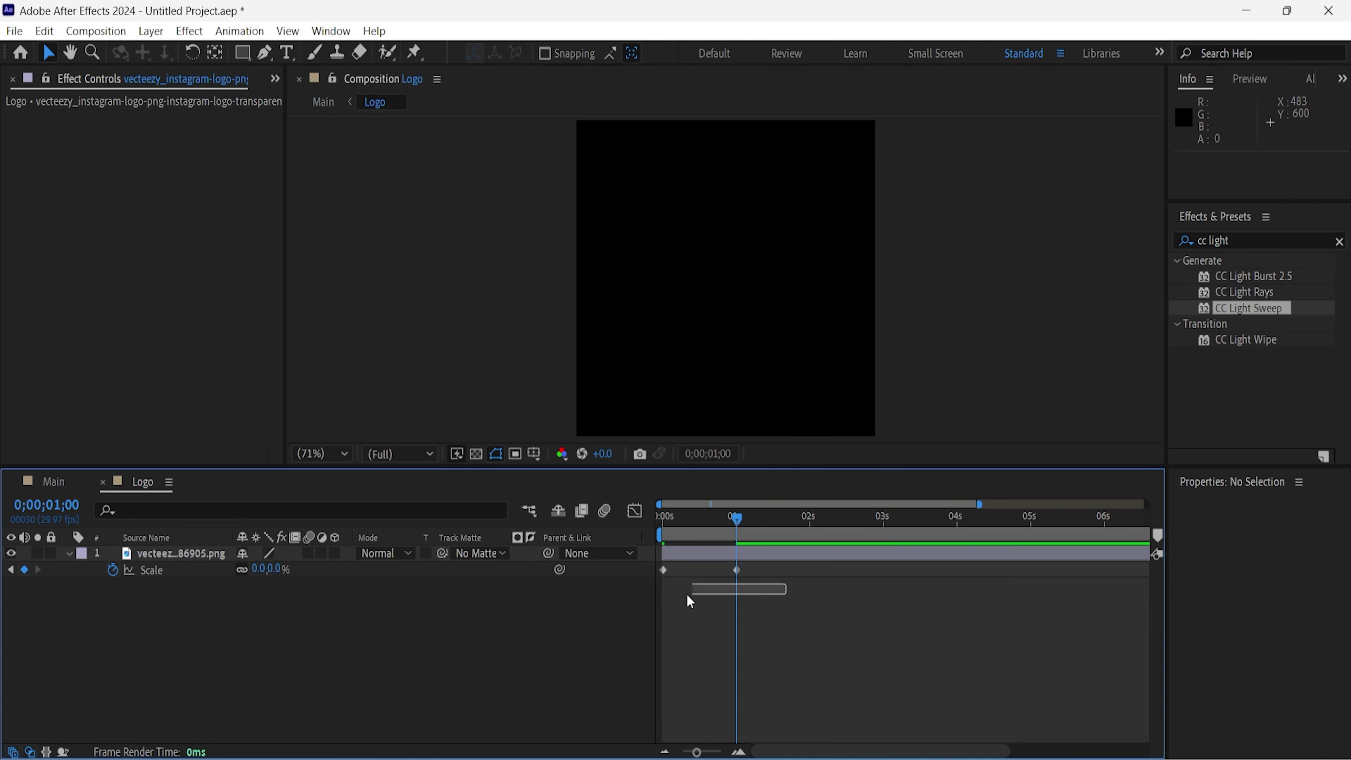
# Apply Easy Ease to both logo Scale keyframes.
pyautogui.rightClick(736, 572)
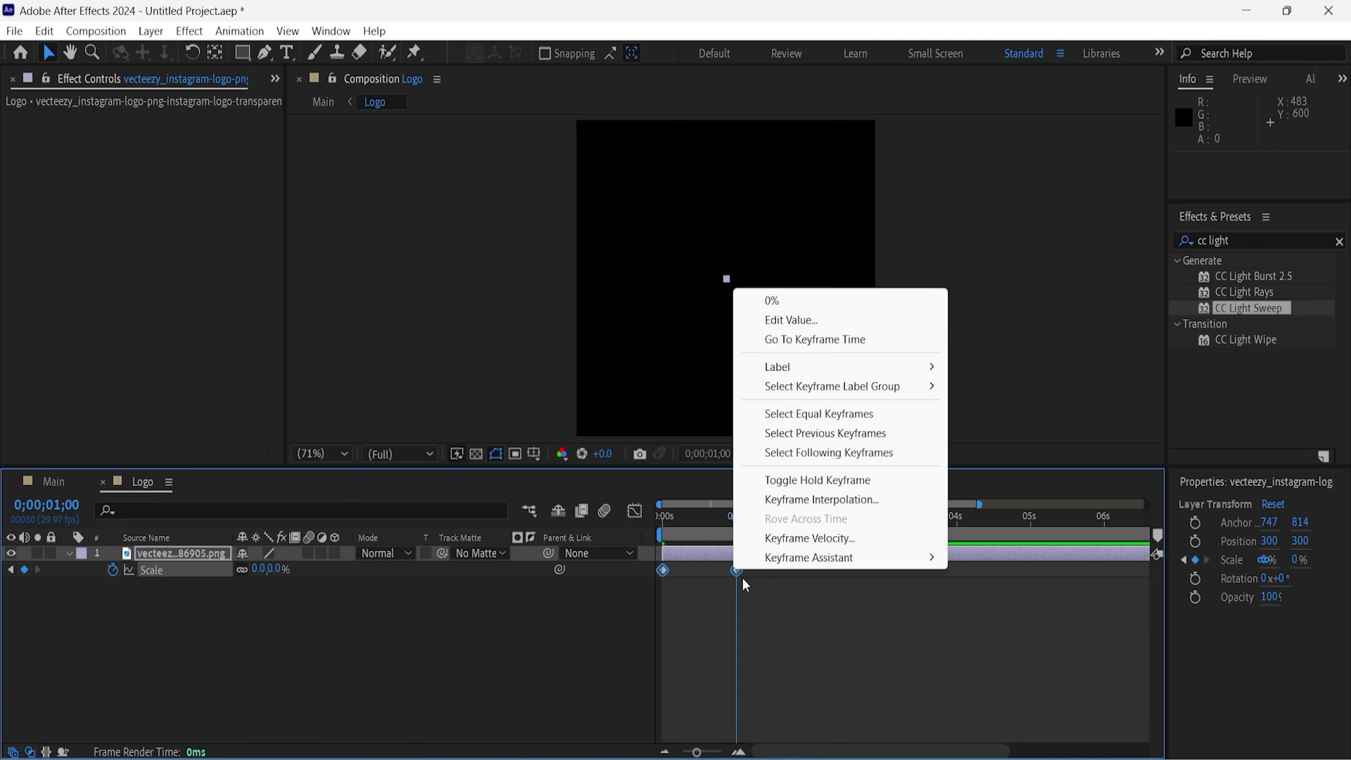
pyautogui.moveTo(819, 559)
pyautogui.click(1002, 619)
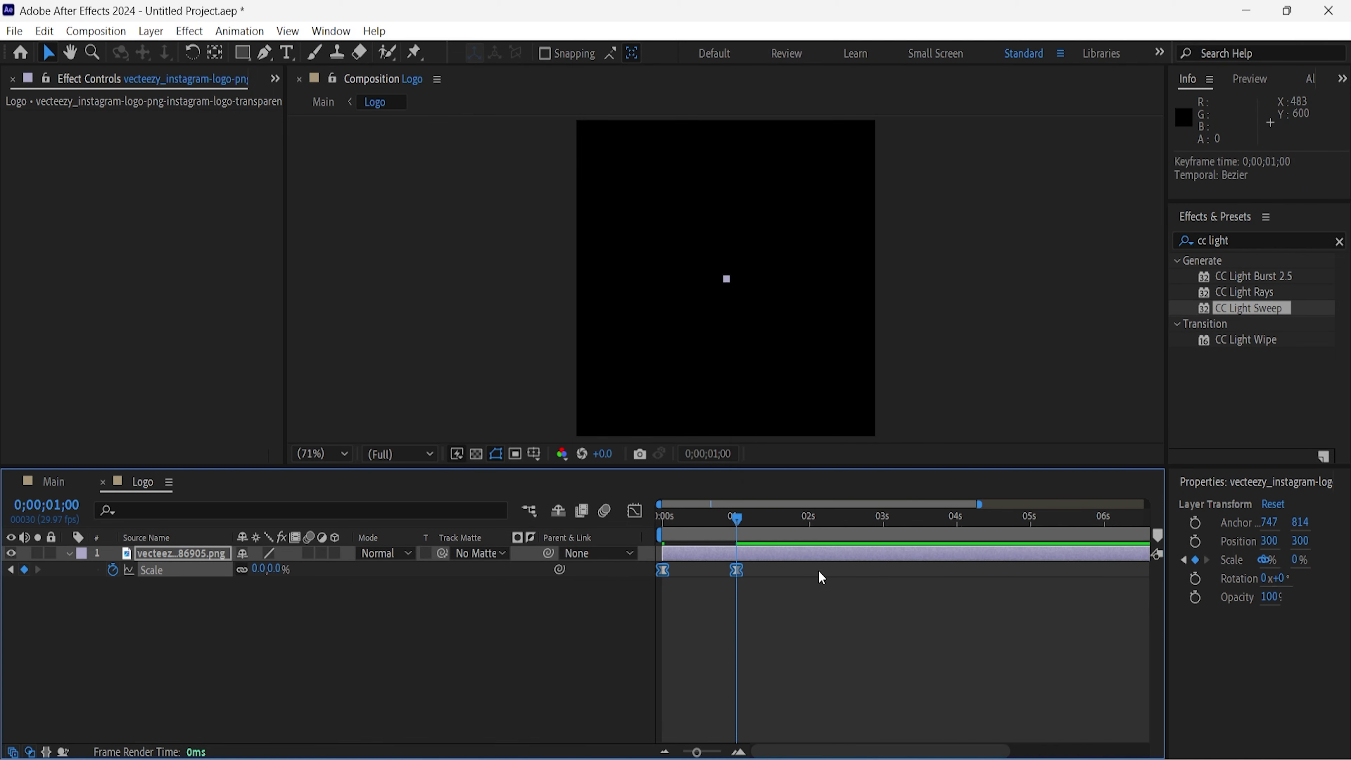
# Set the logo's Scale to 0% at the start and 35% at 1 second.
pyautogui.click(677, 519)
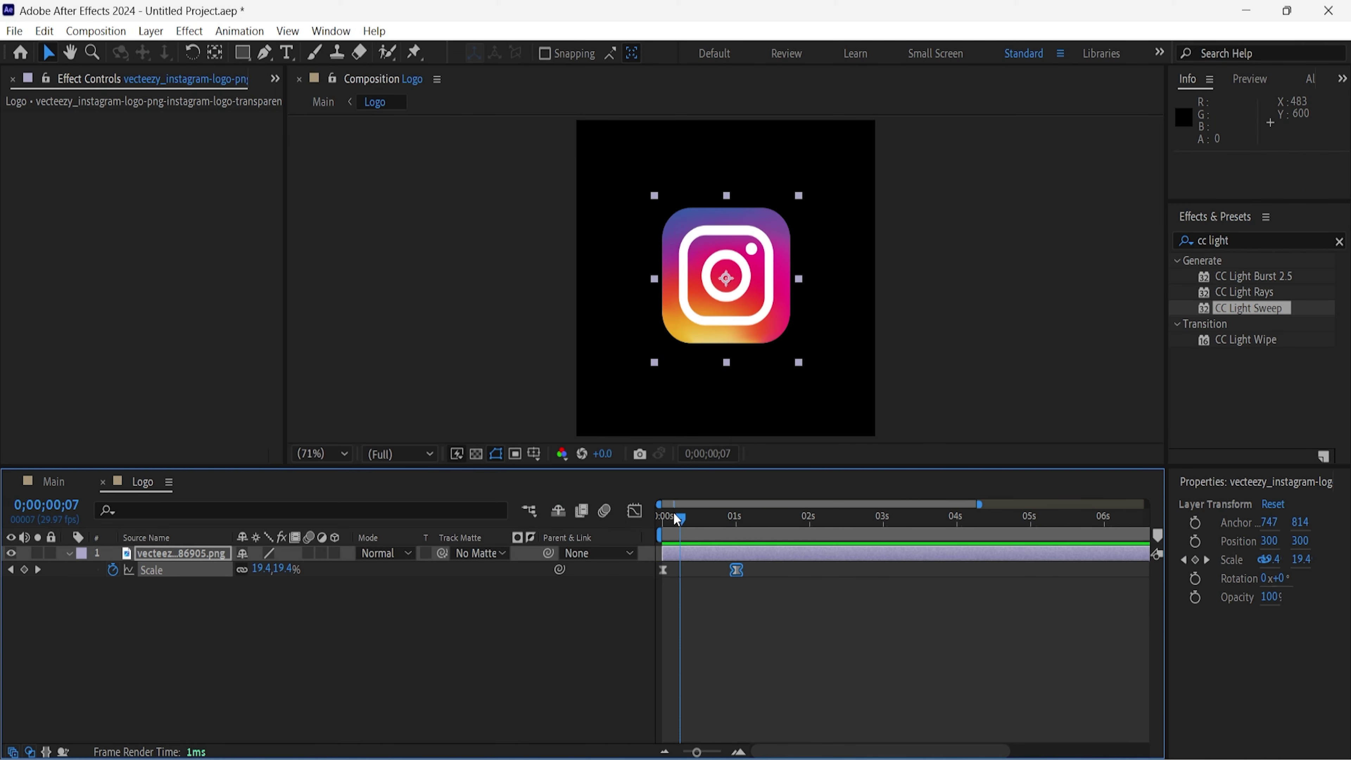
pyautogui.click(664, 568)
pyautogui.moveTo(681, 519); pyautogui.dragTo(662, 519)
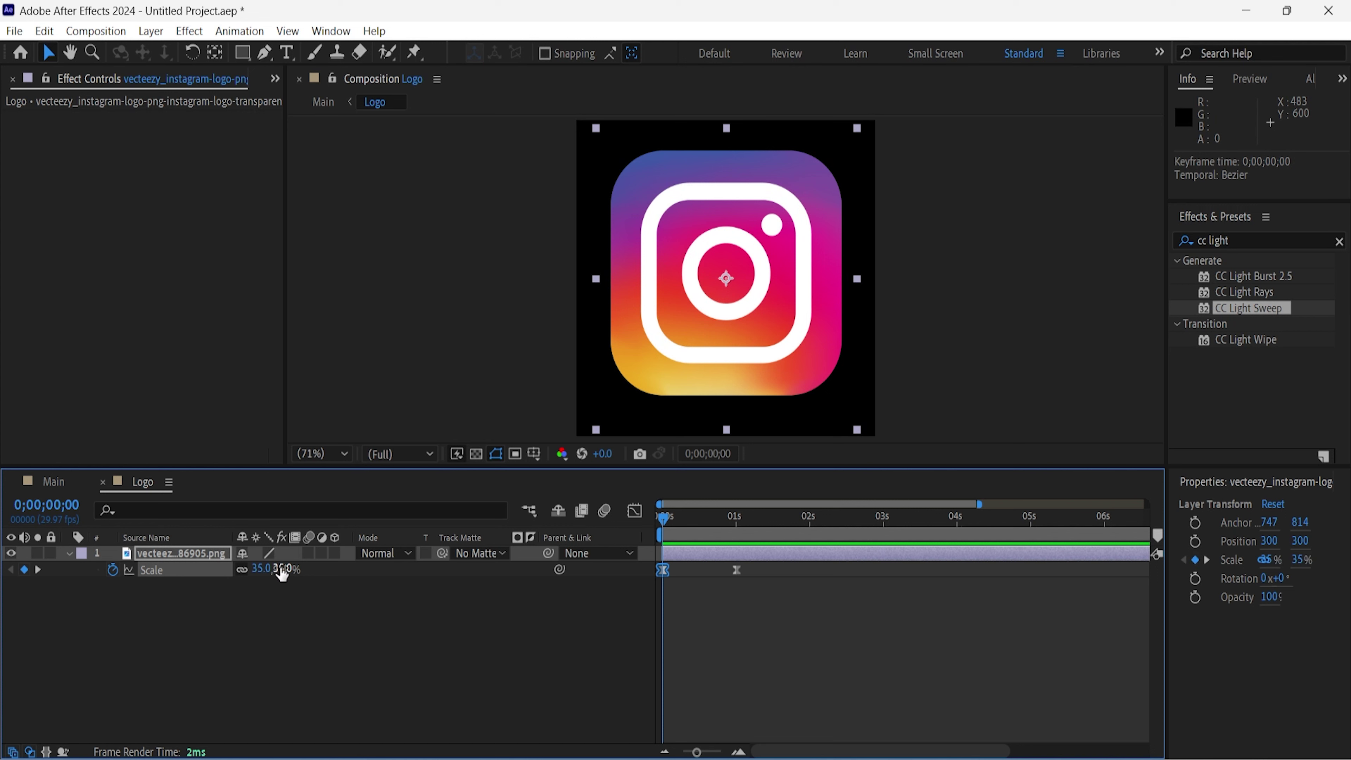
pyautogui.click(283, 569)
pyautogui.press('Return')
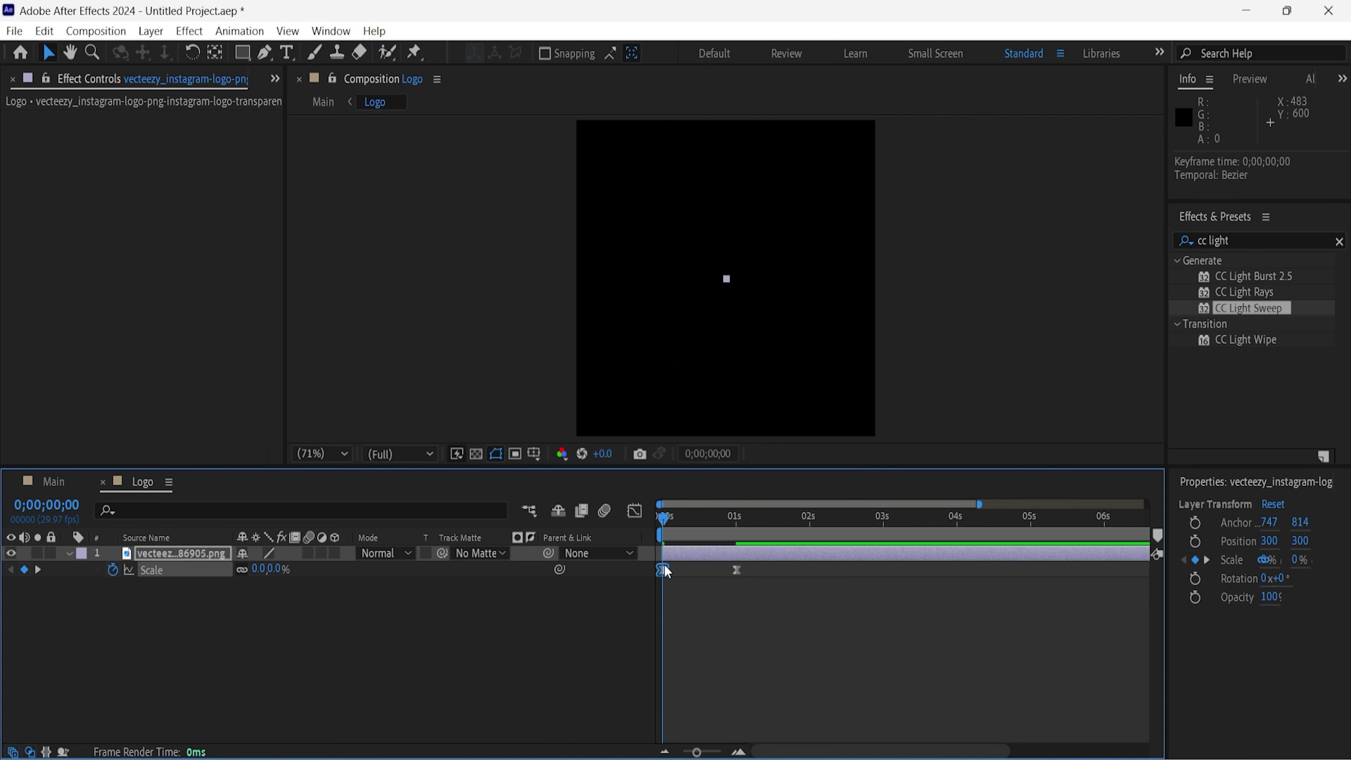
pyautogui.moveTo(668, 525); pyautogui.dragTo(742, 536)
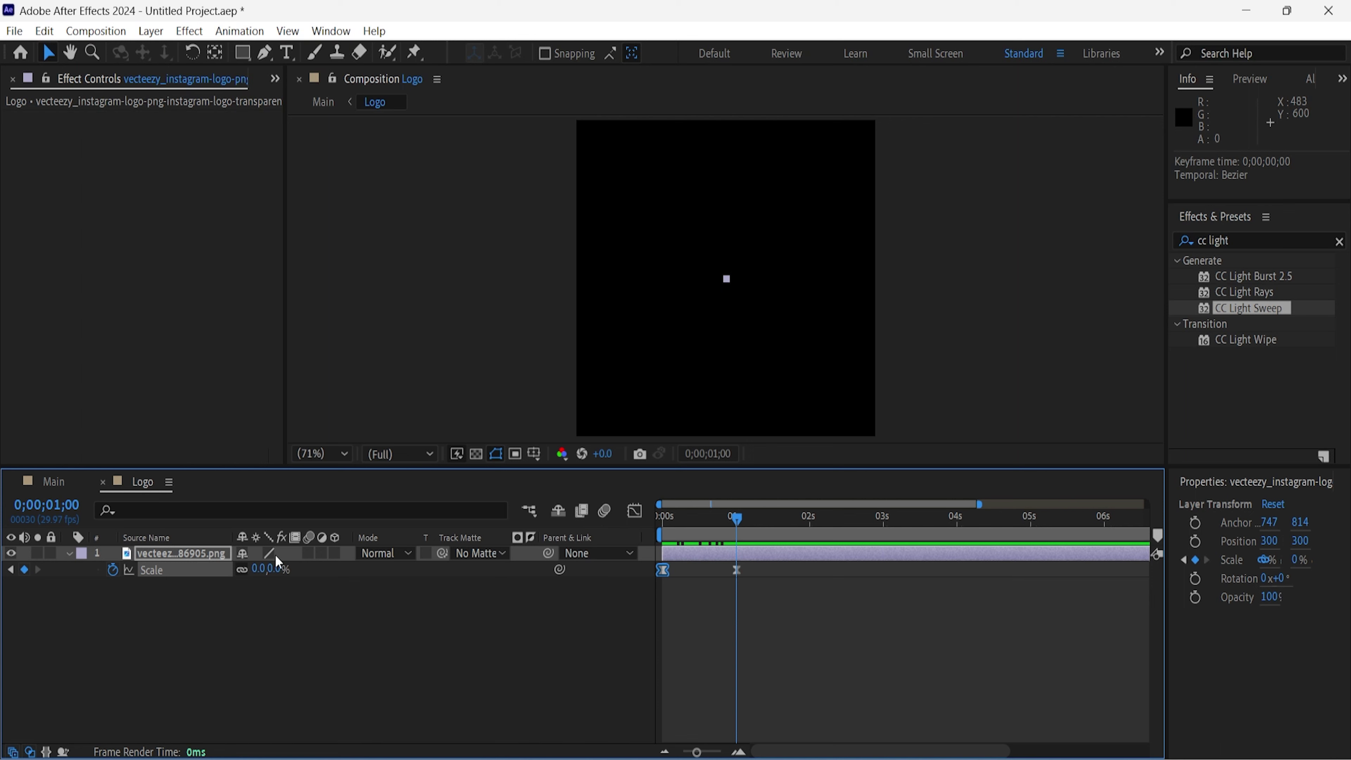
pyautogui.click(285, 569)
pyautogui.press('Return')
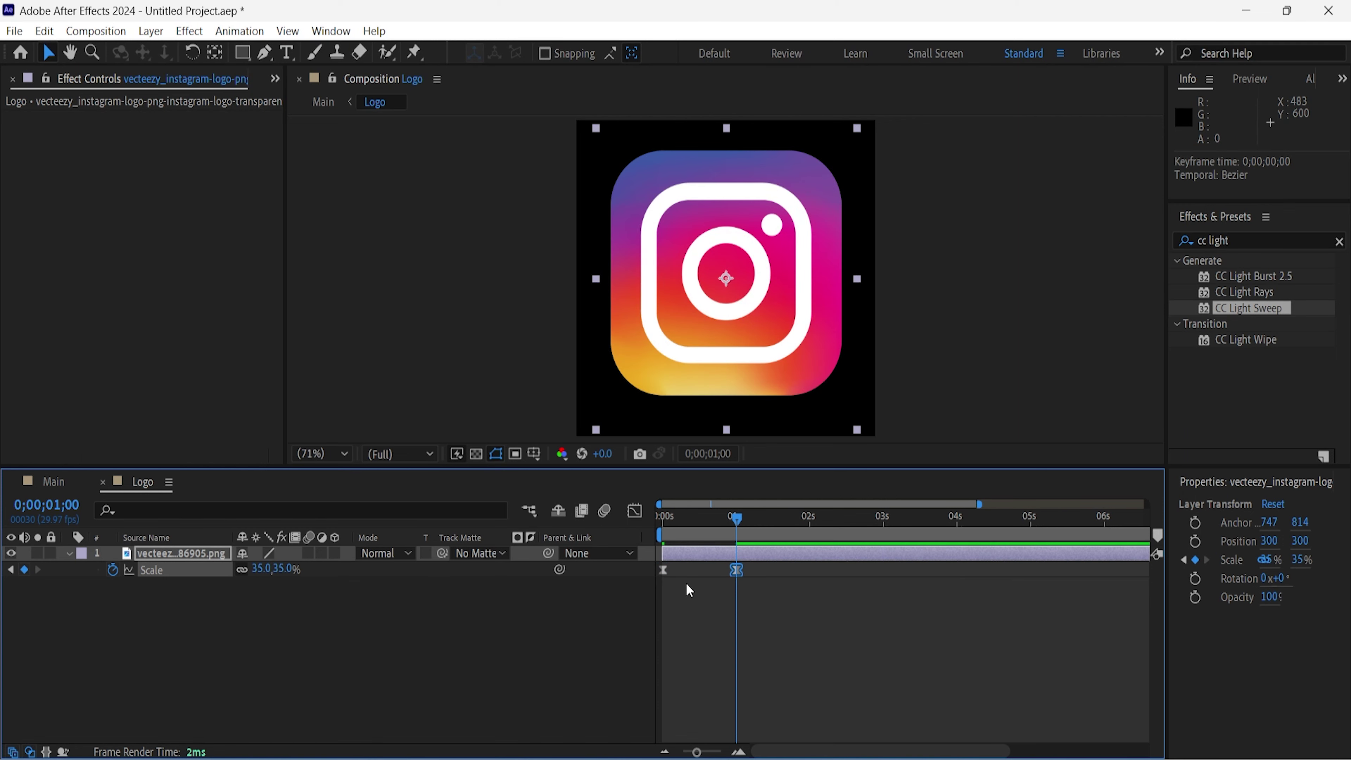
# Preview the pop-in and shift the end Scale keyframe to 0;00;01;04.
pyautogui.click(664, 569)
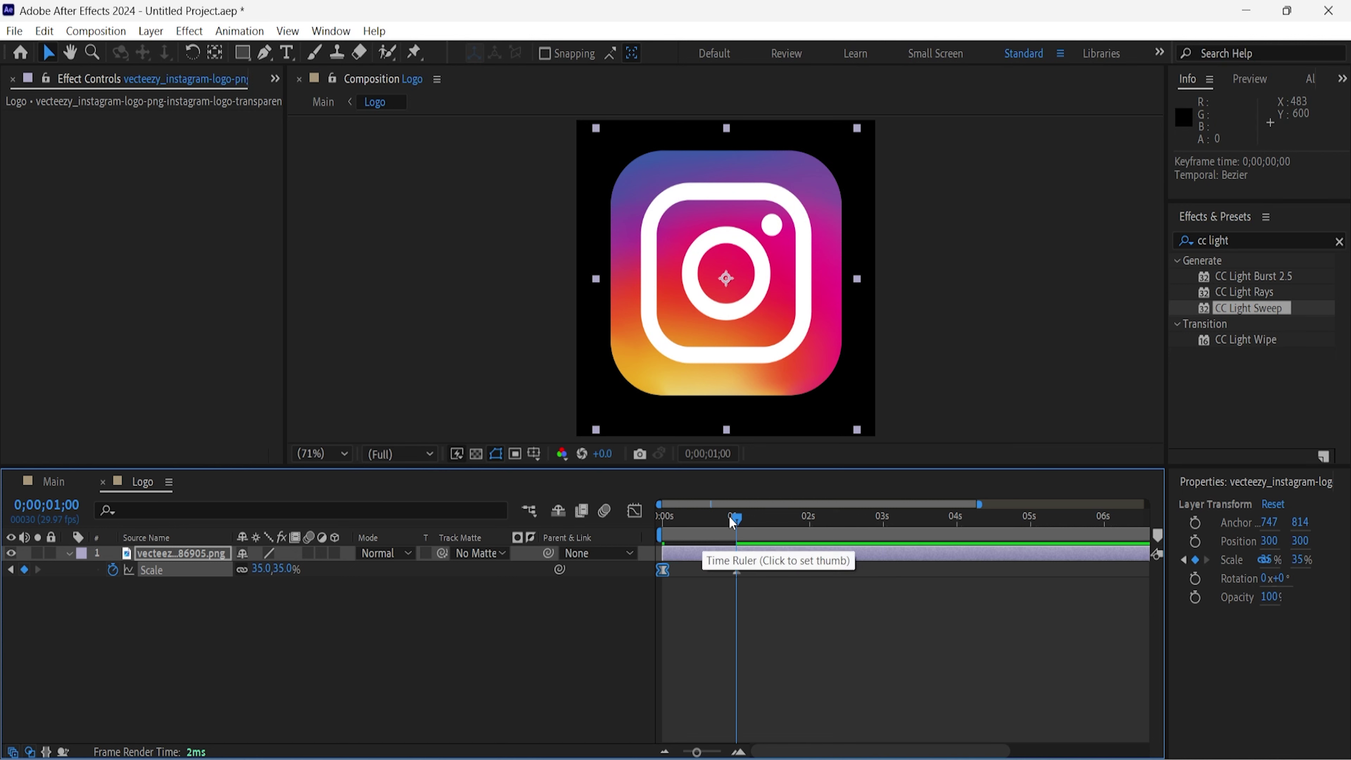
pyautogui.click(664, 516)
pyautogui.press('space')
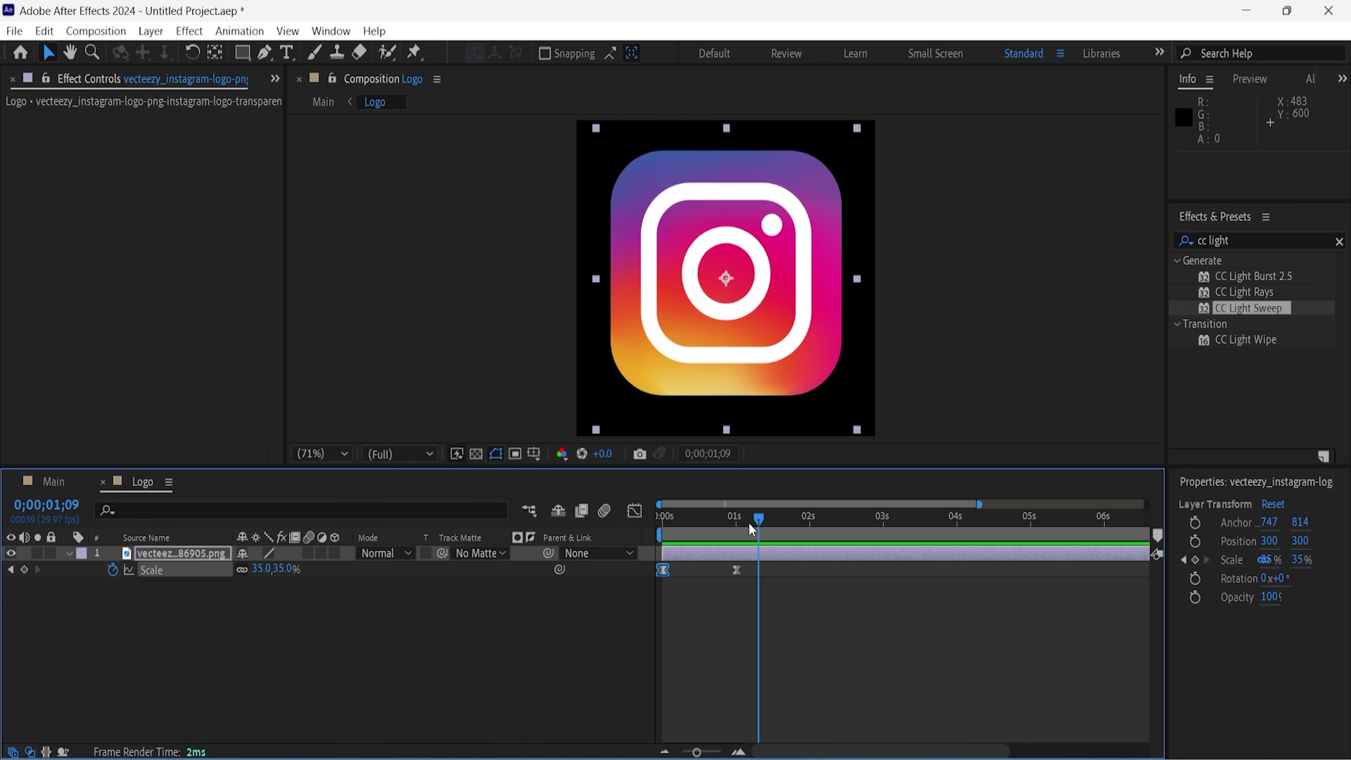
pyautogui.moveTo(759, 519); pyautogui.dragTo(716, 519)
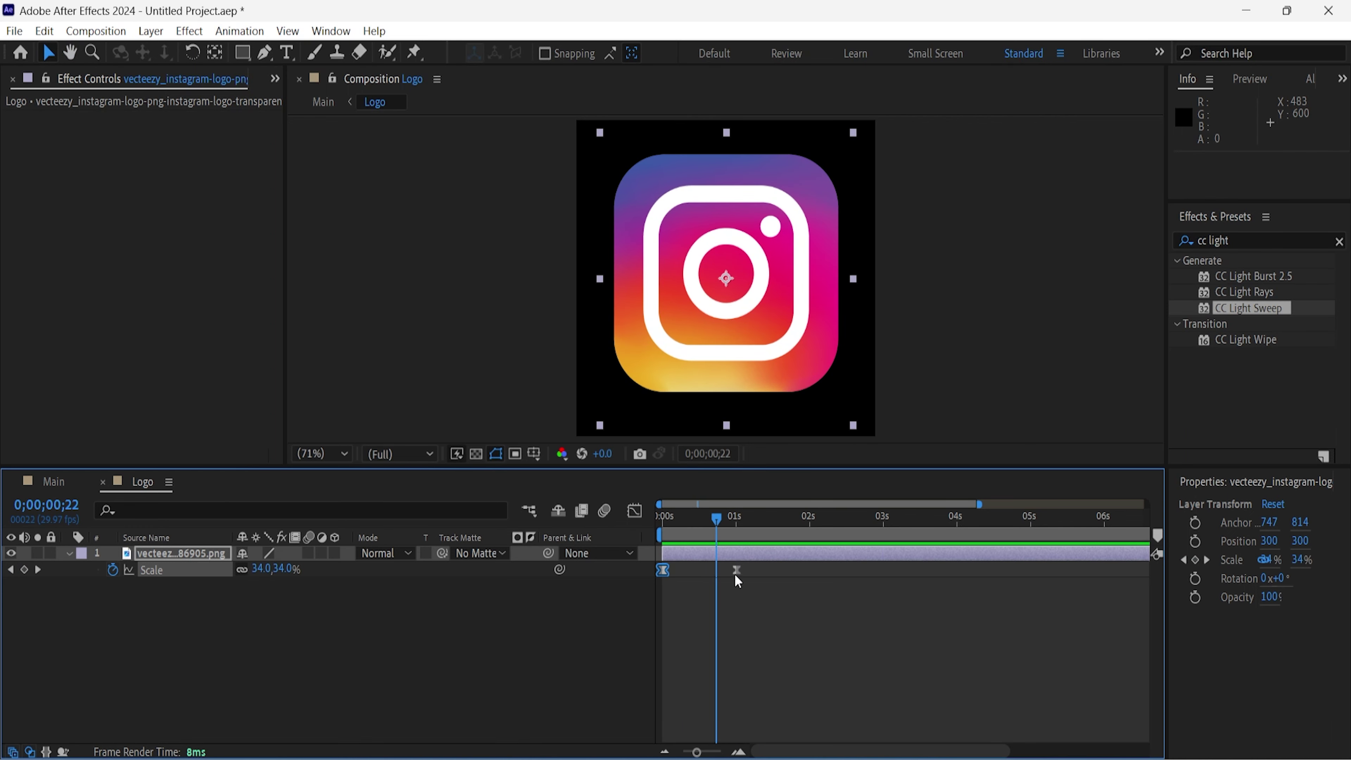
pyautogui.moveTo(737, 570); pyautogui.dragTo(746, 570)
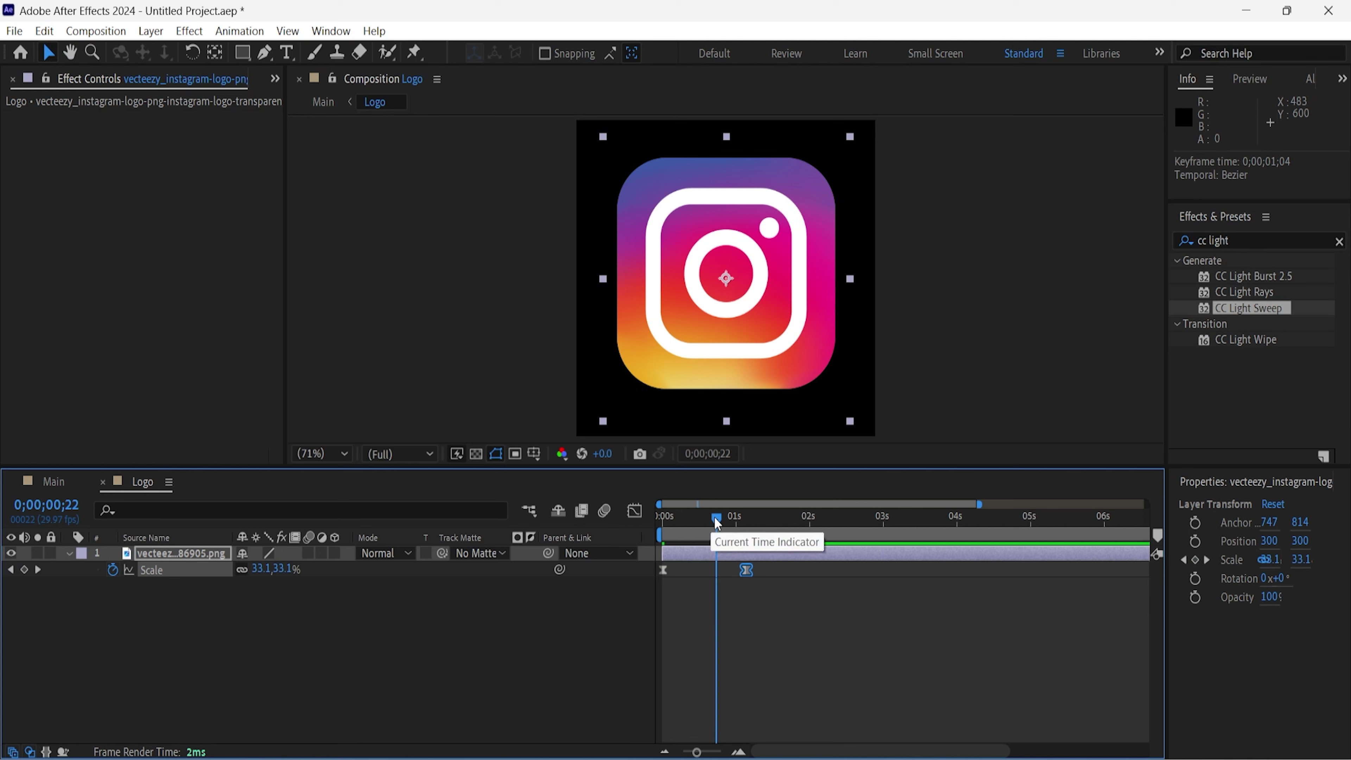
pyautogui.press('k')
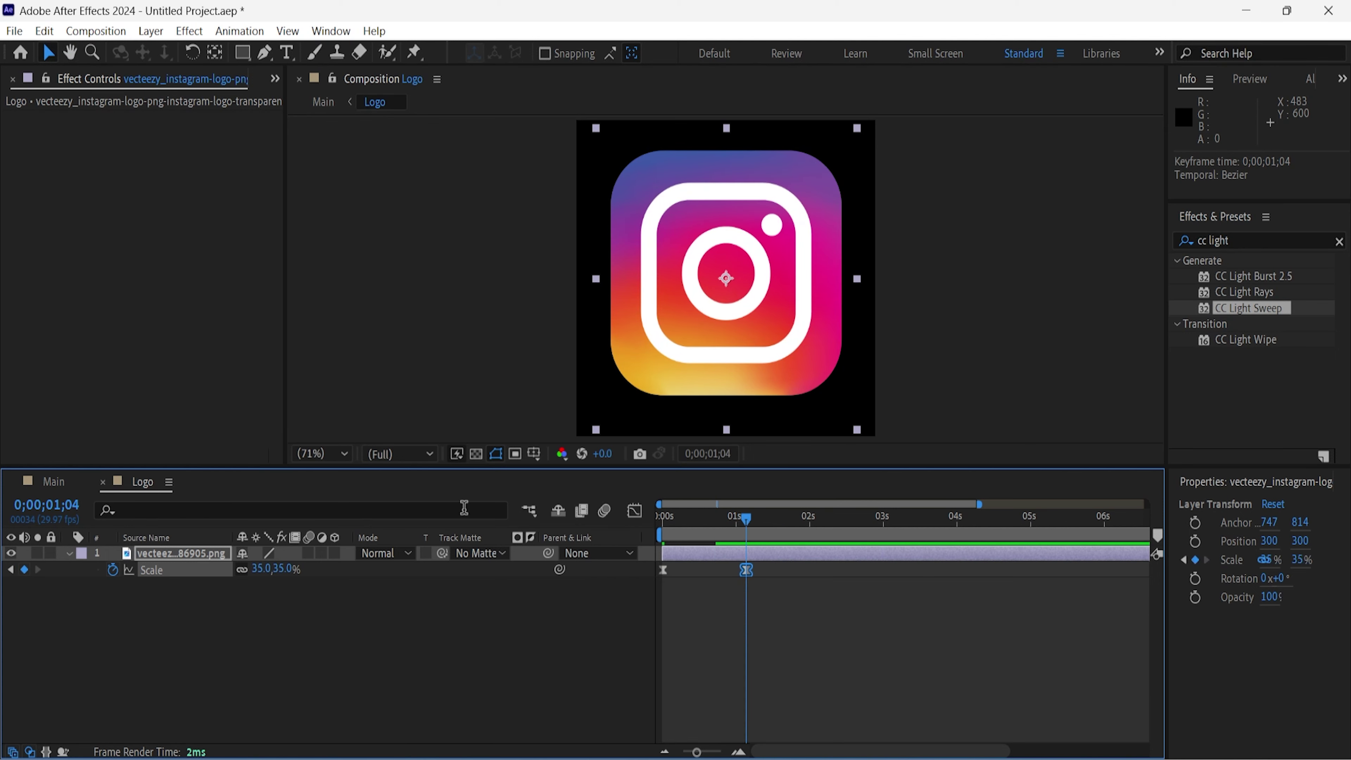
pyautogui.click(635, 511)
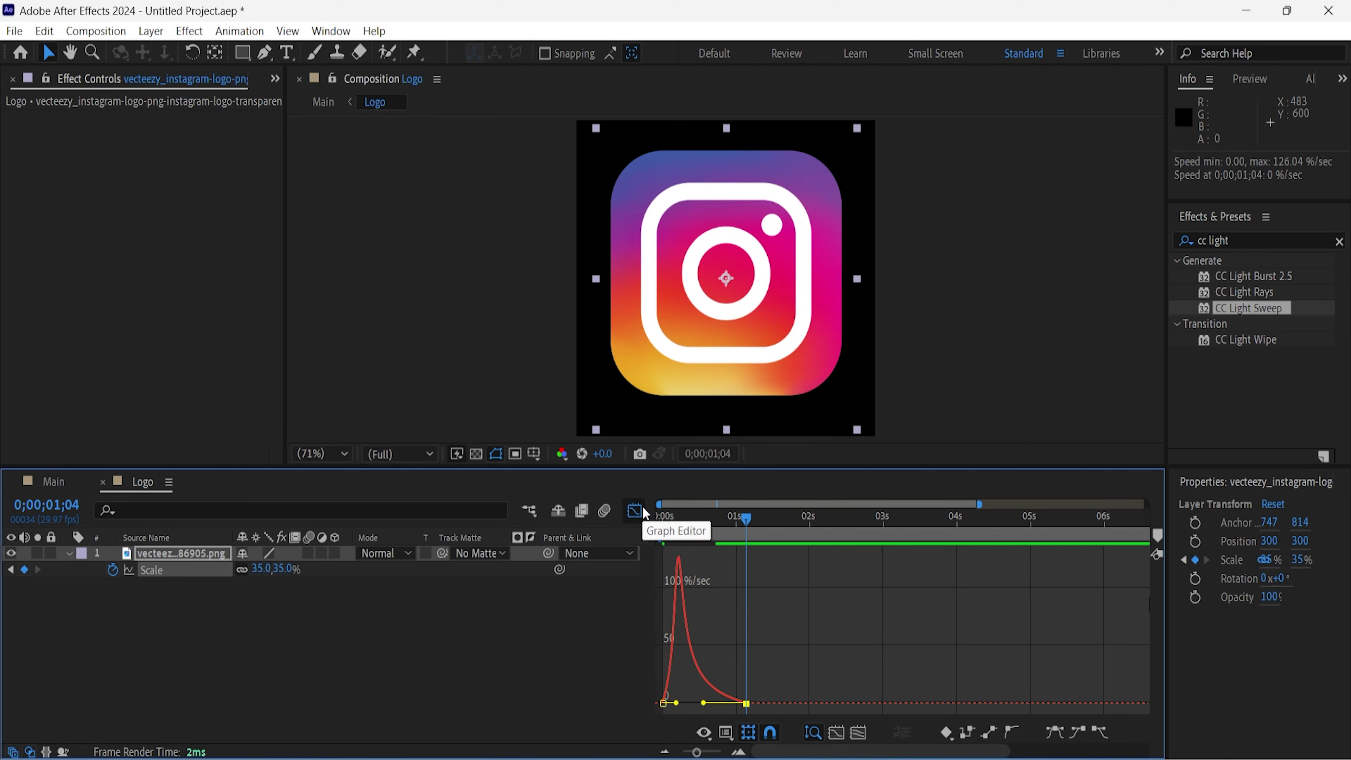
pyautogui.click(643, 511)
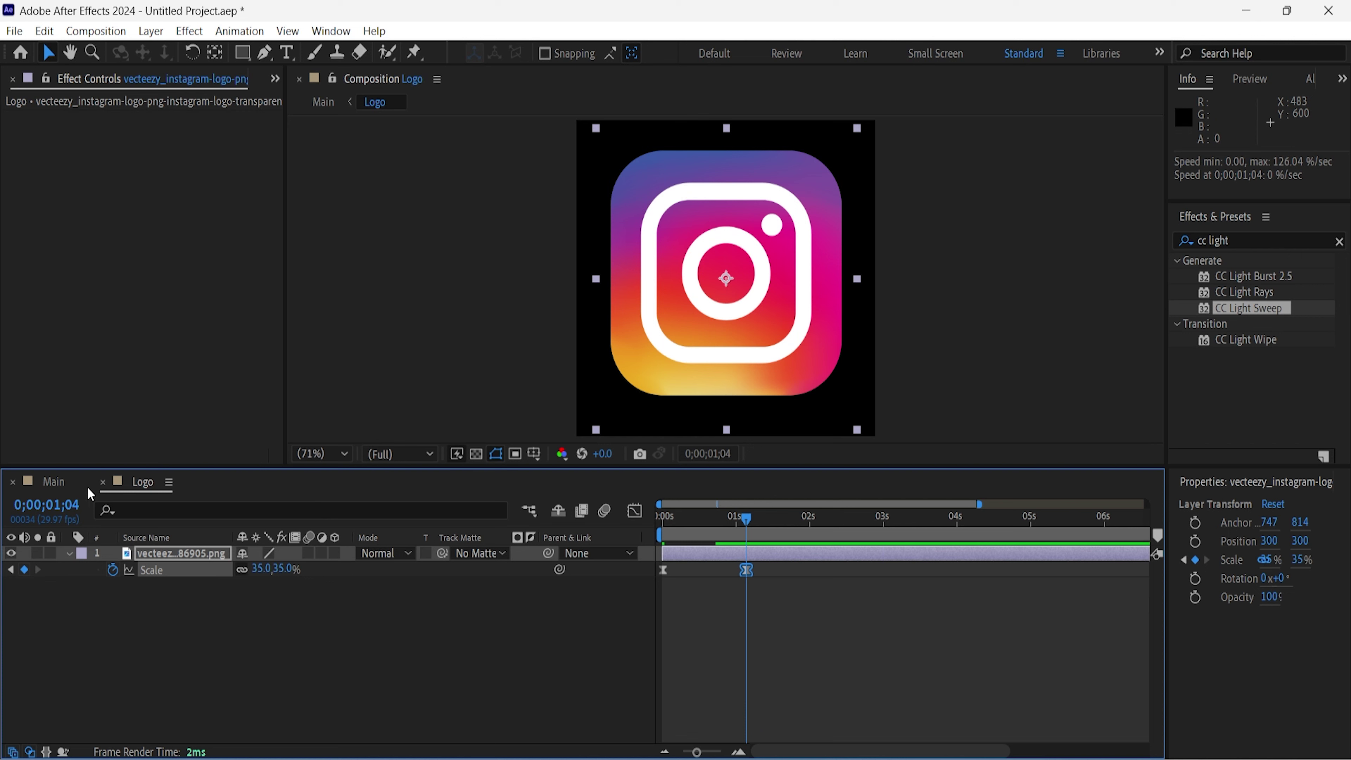
# Preview the whole Main composition animation from the start.
pyautogui.click(52, 484)
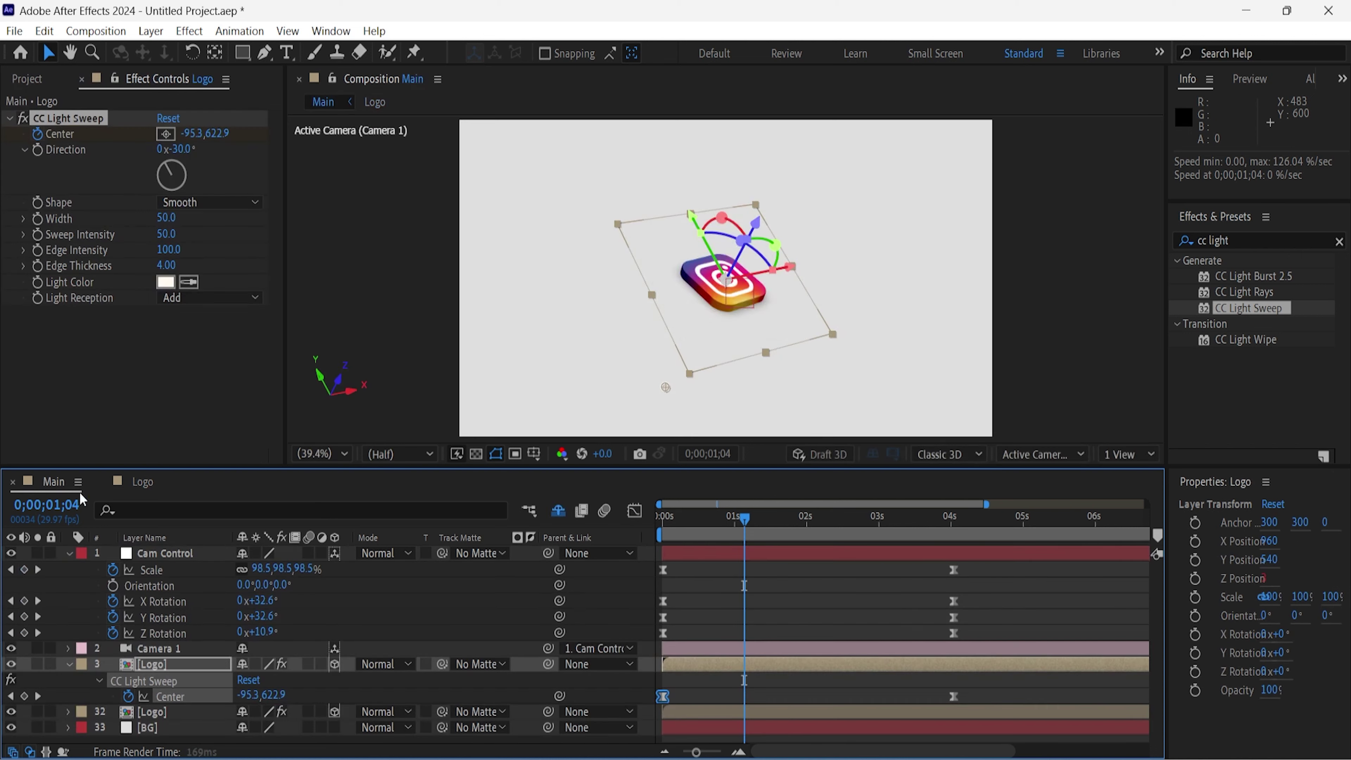
pyautogui.moveTo(750, 521); pyautogui.dragTo(533, 513)
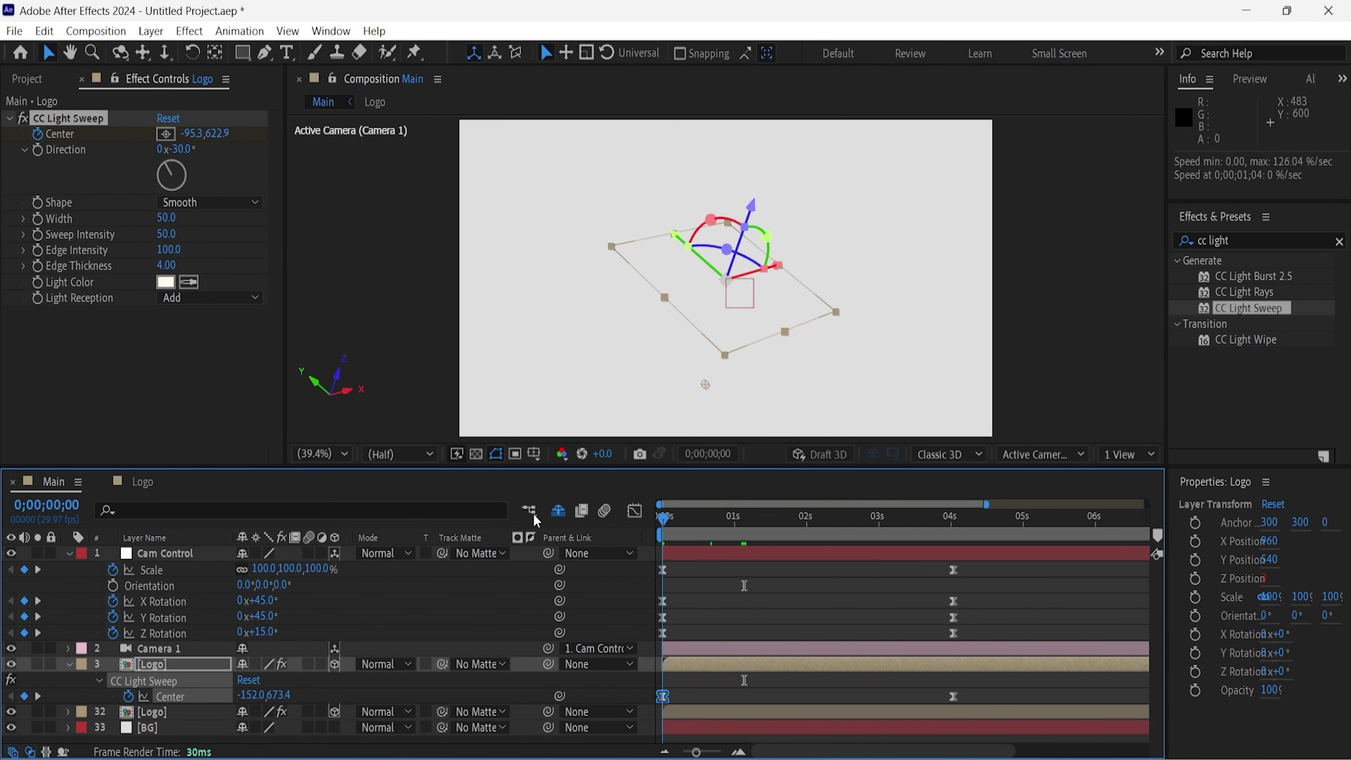
pyautogui.press('space')
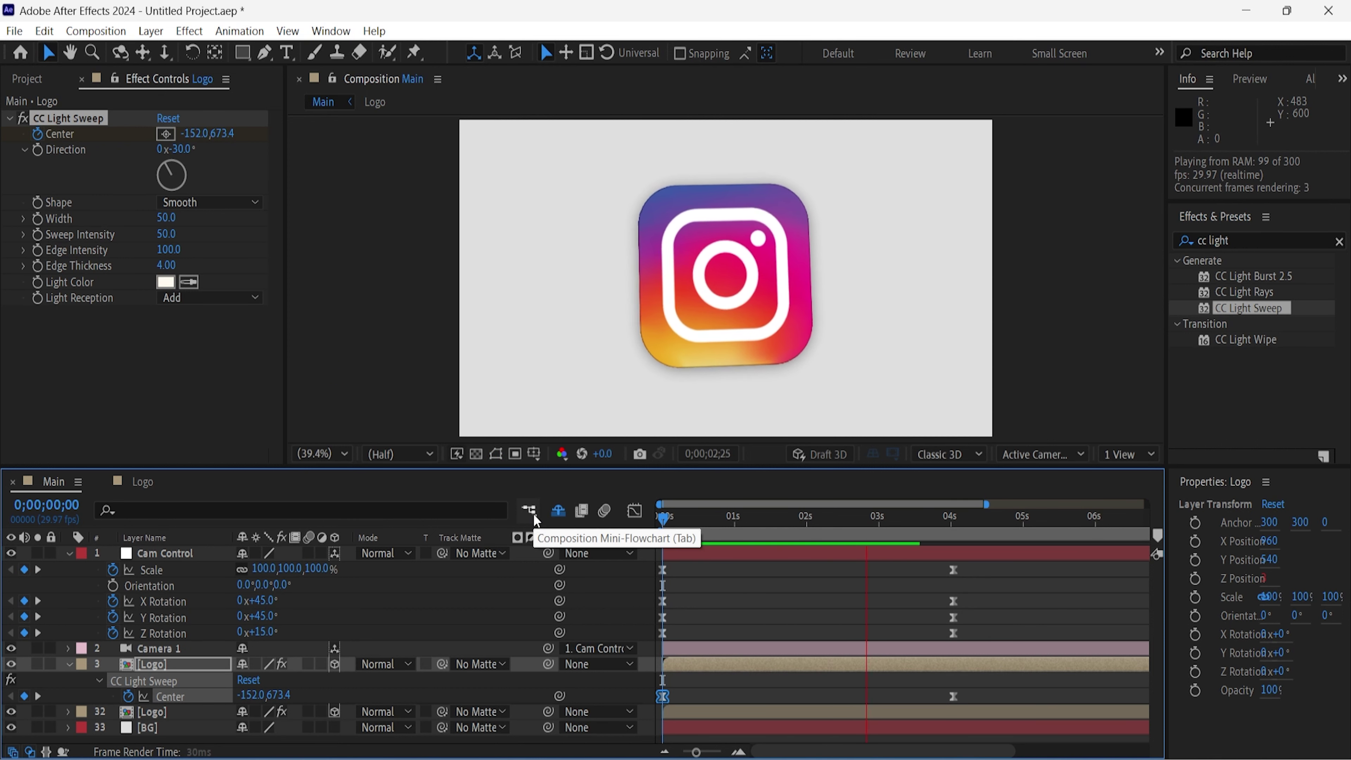
pyautogui.press('space')
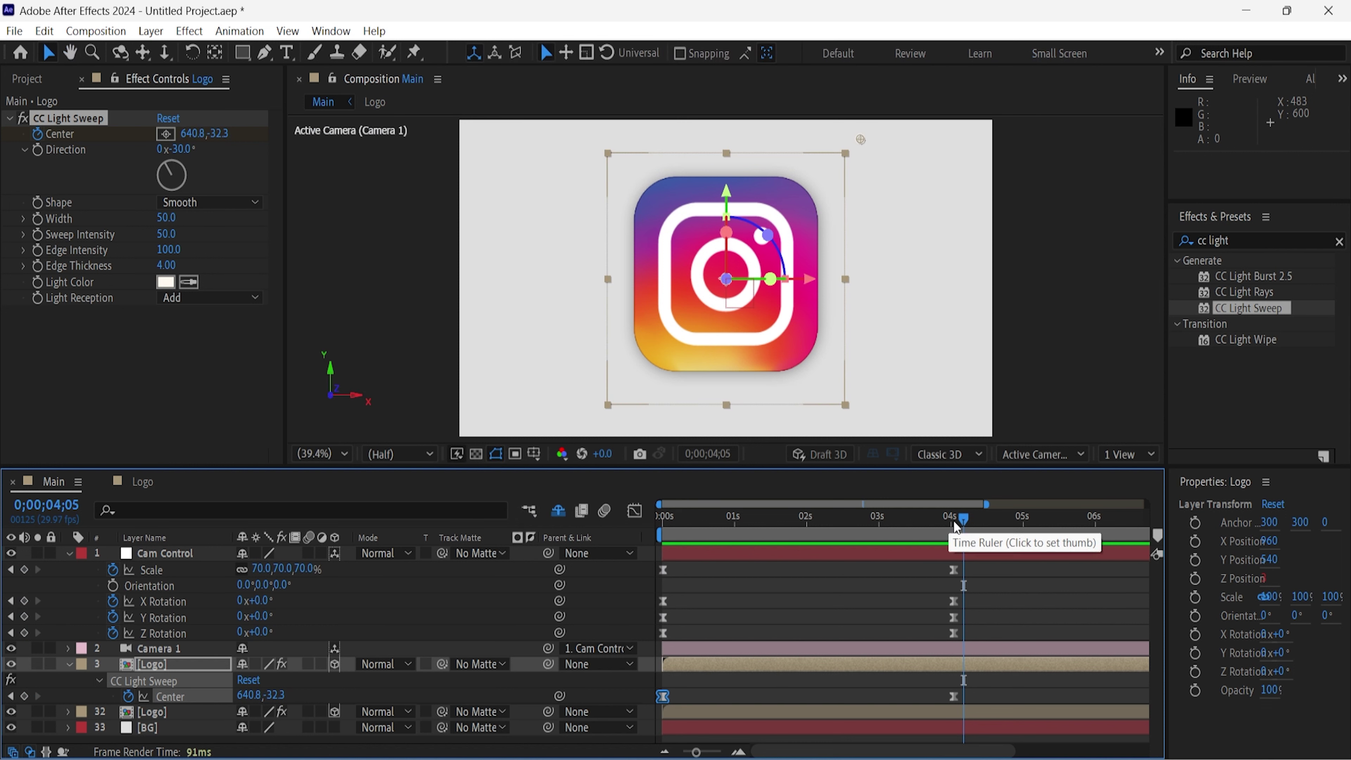
# Delay the logo's end Scale keyframe to about two seconds in the Logo comp.
pyautogui.moveTo(927, 518); pyautogui.dragTo(615, 525)
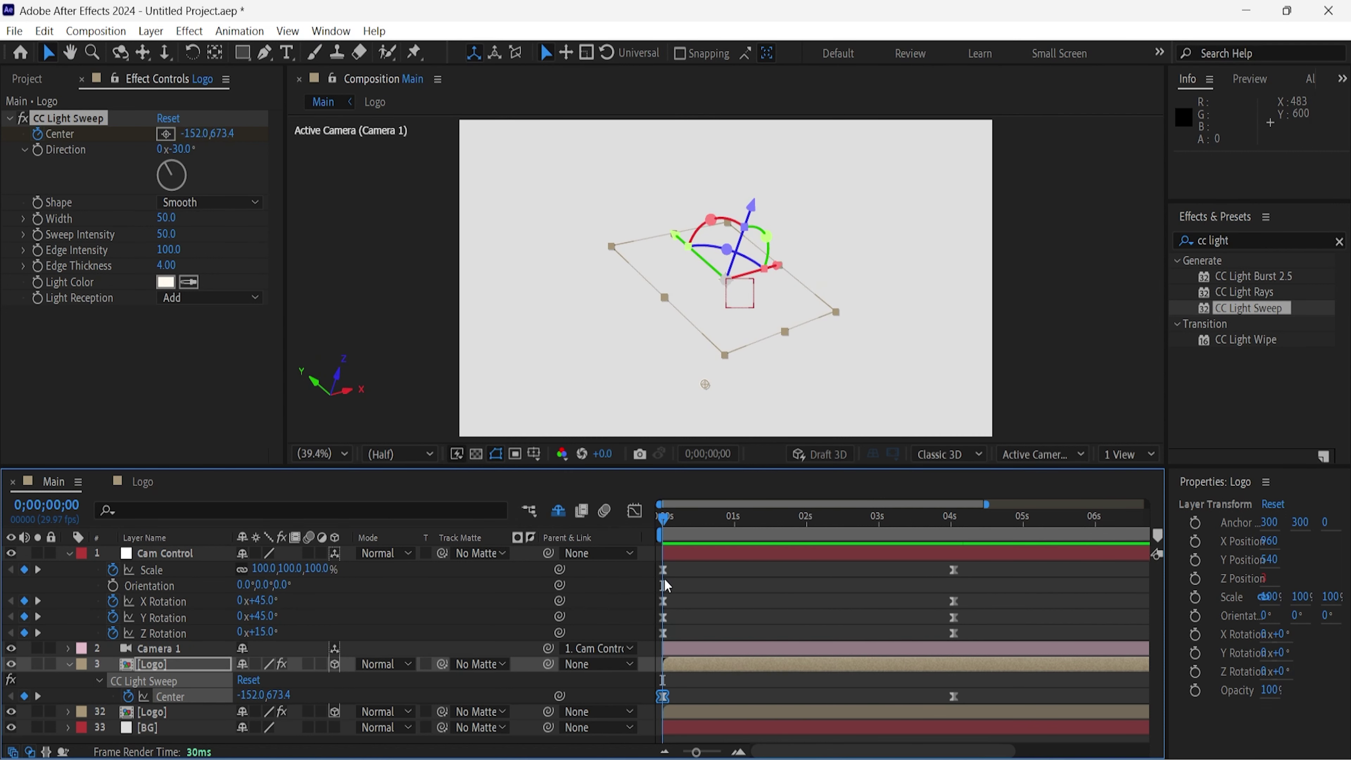
pyautogui.click(141, 482)
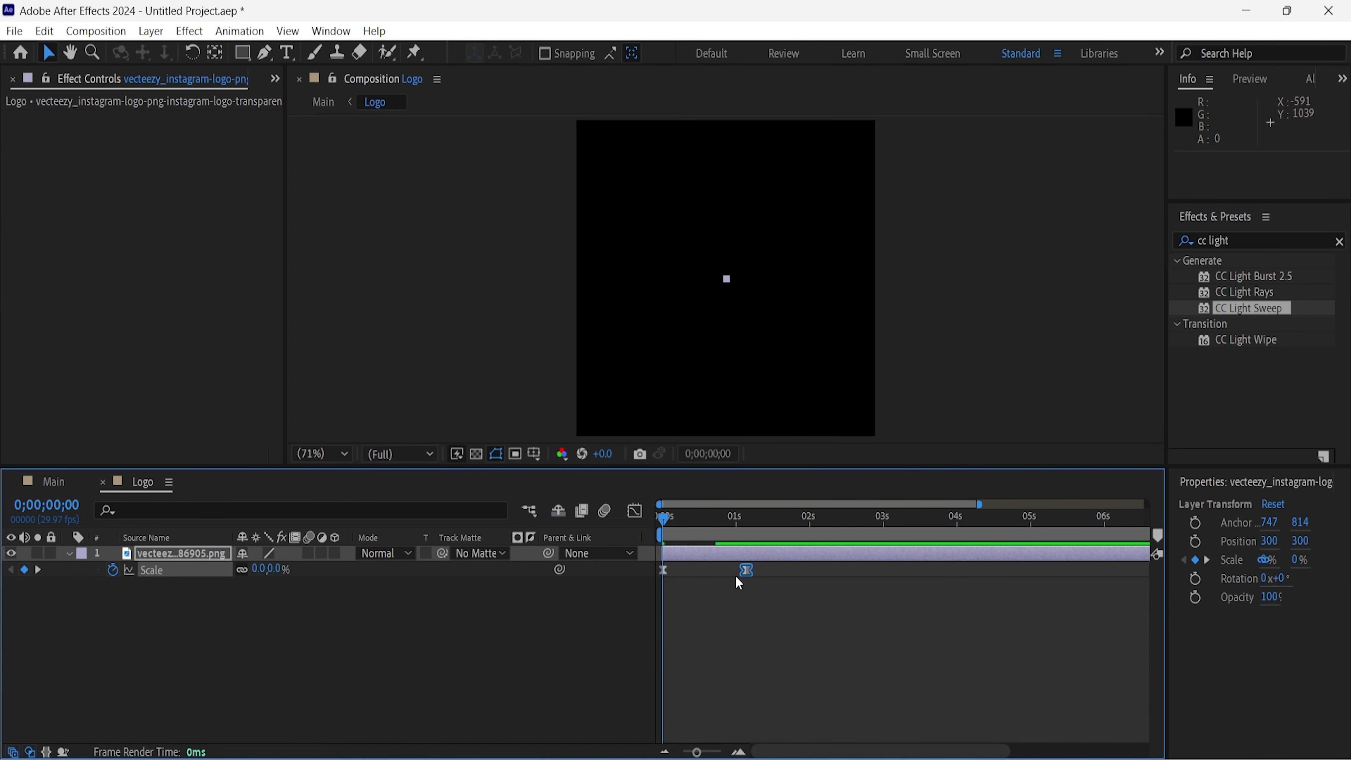
pyautogui.moveTo(747, 570); pyautogui.dragTo(803, 571)
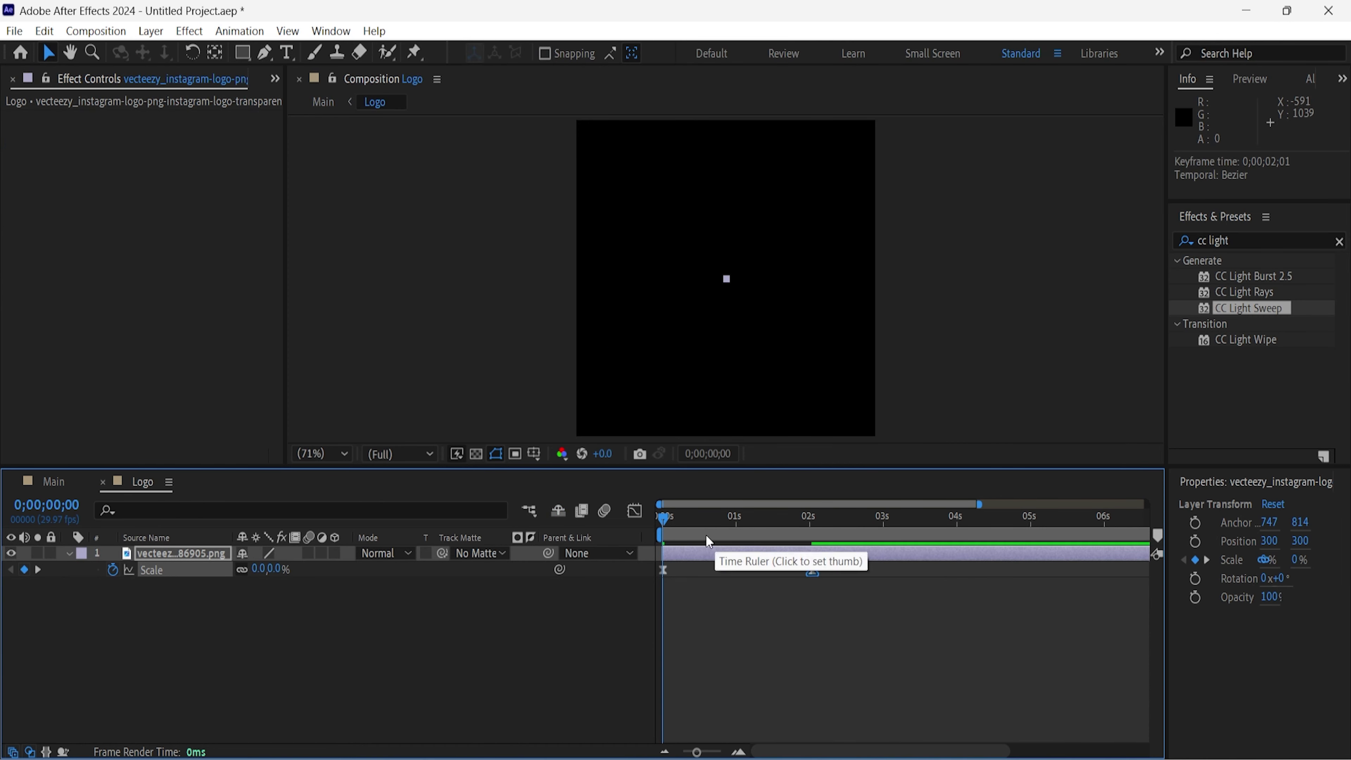
pyautogui.click(35, 484)
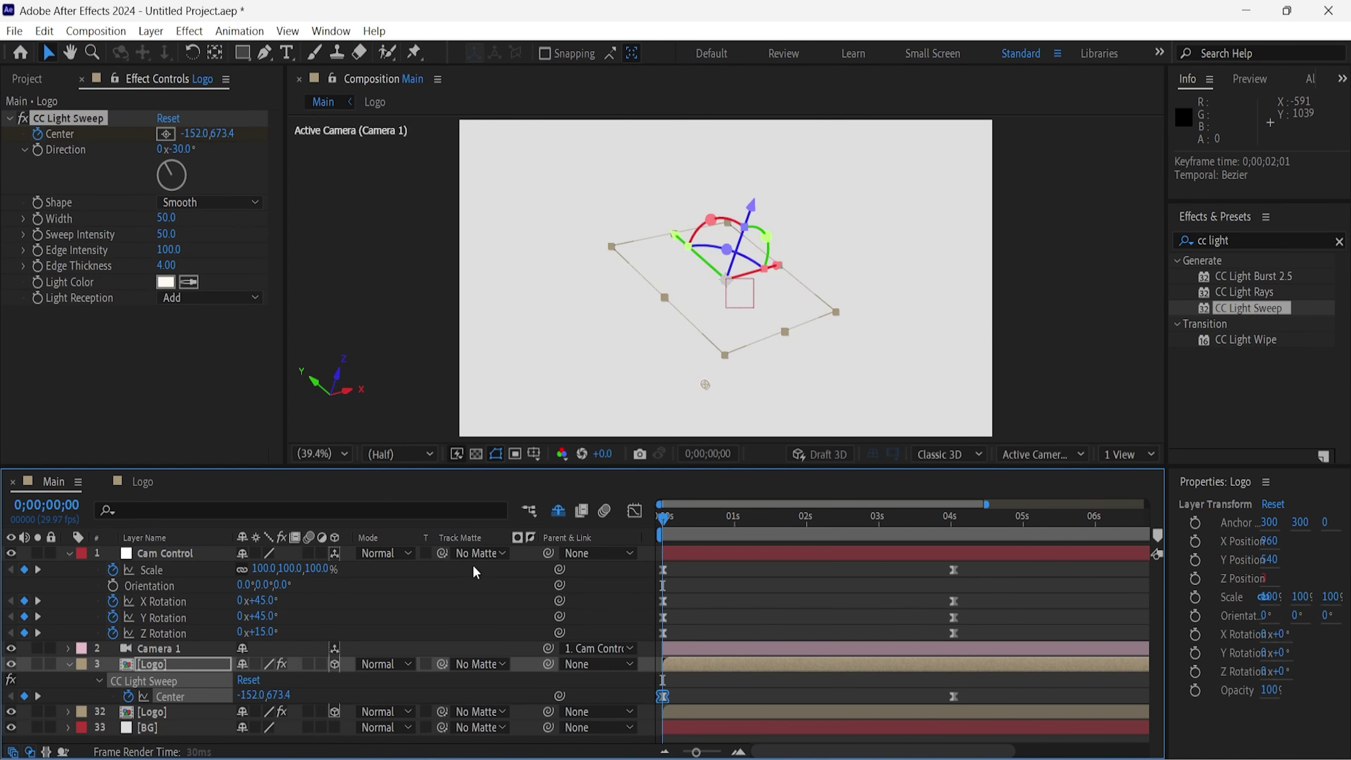
# Preview Main again and park the playhead at 4;01 on the end keyframes.
pyautogui.press('space')
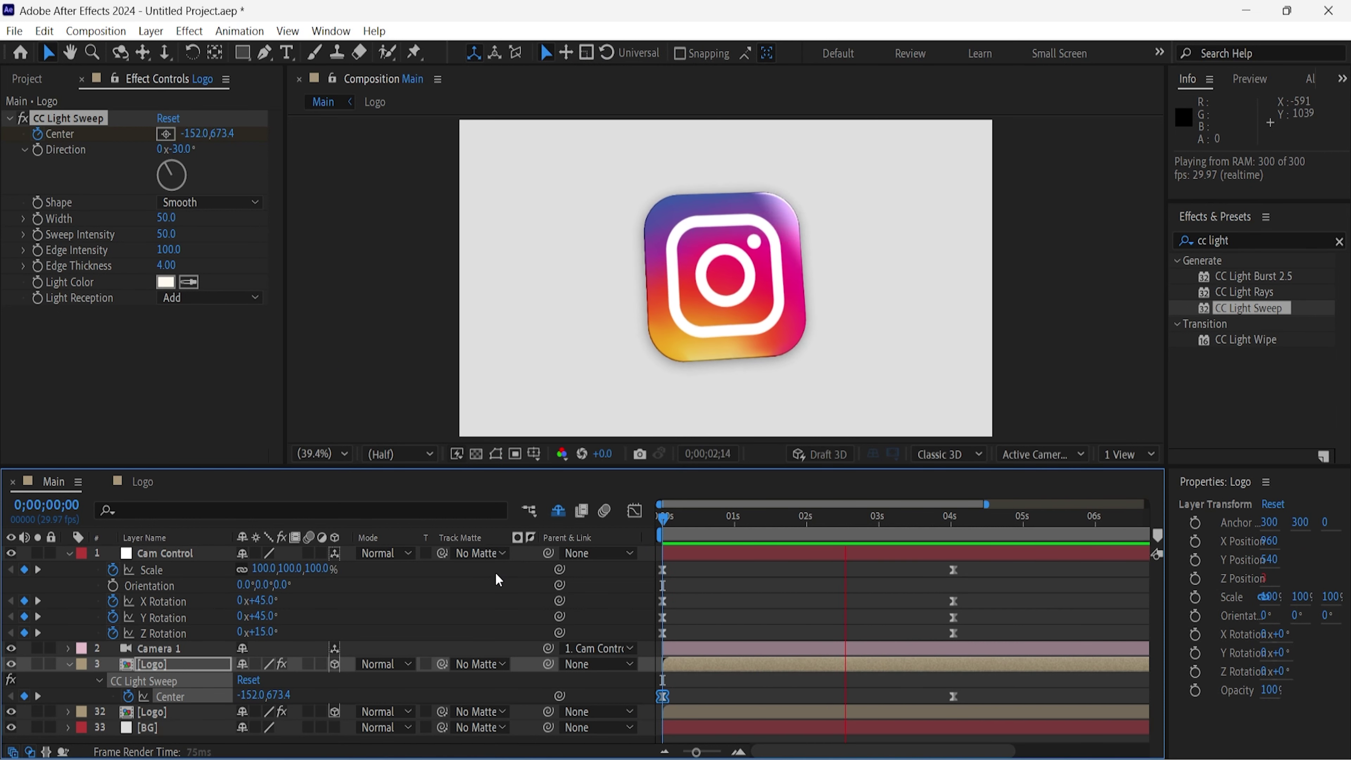
pyautogui.press('space')
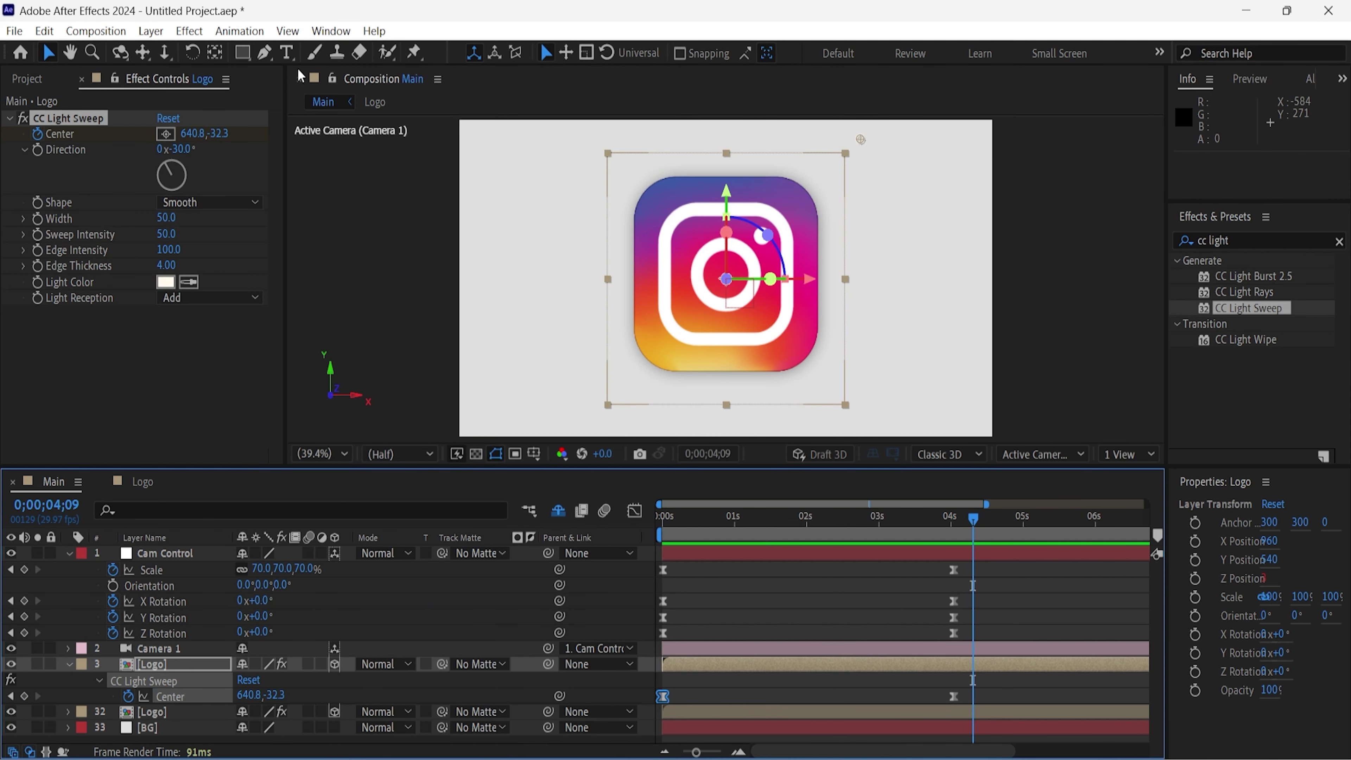
pyautogui.moveTo(972, 519); pyautogui.dragTo(954, 521)
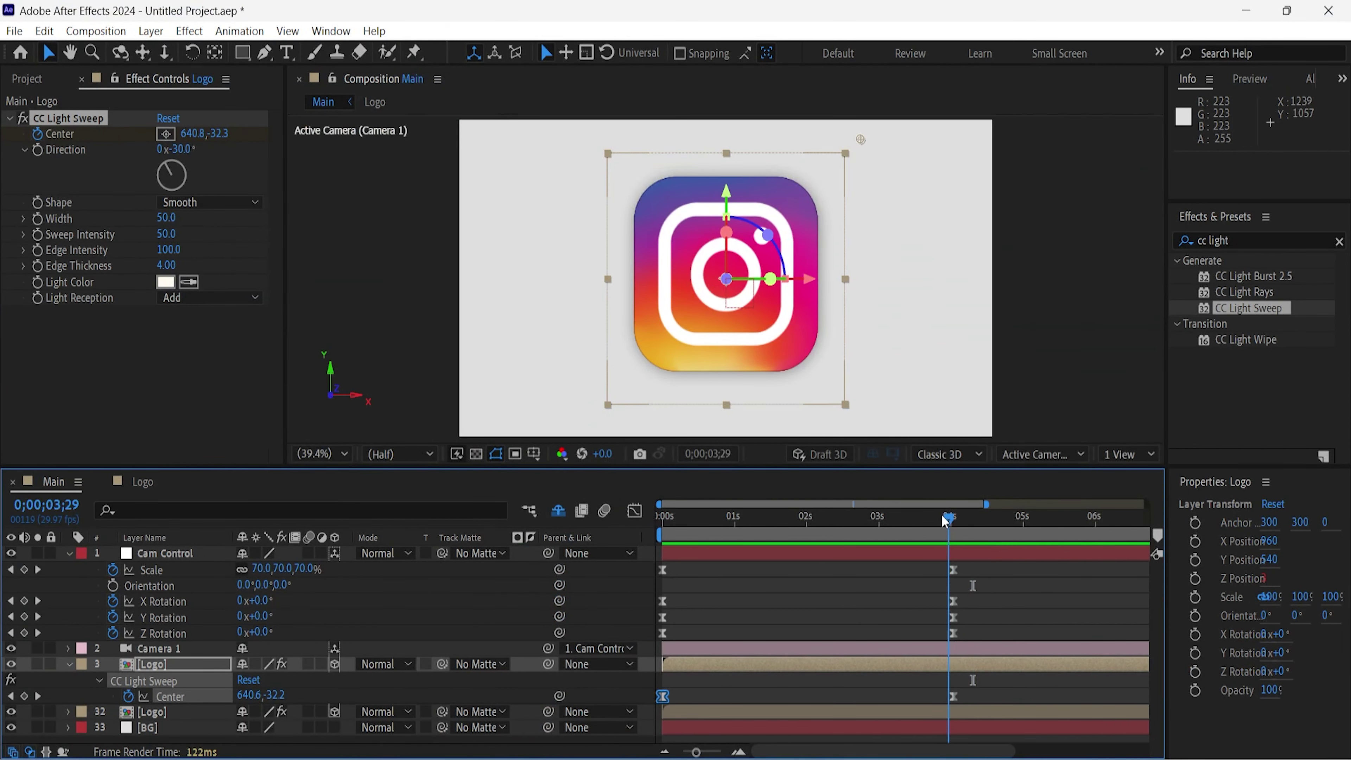
pyautogui.click(954, 519)
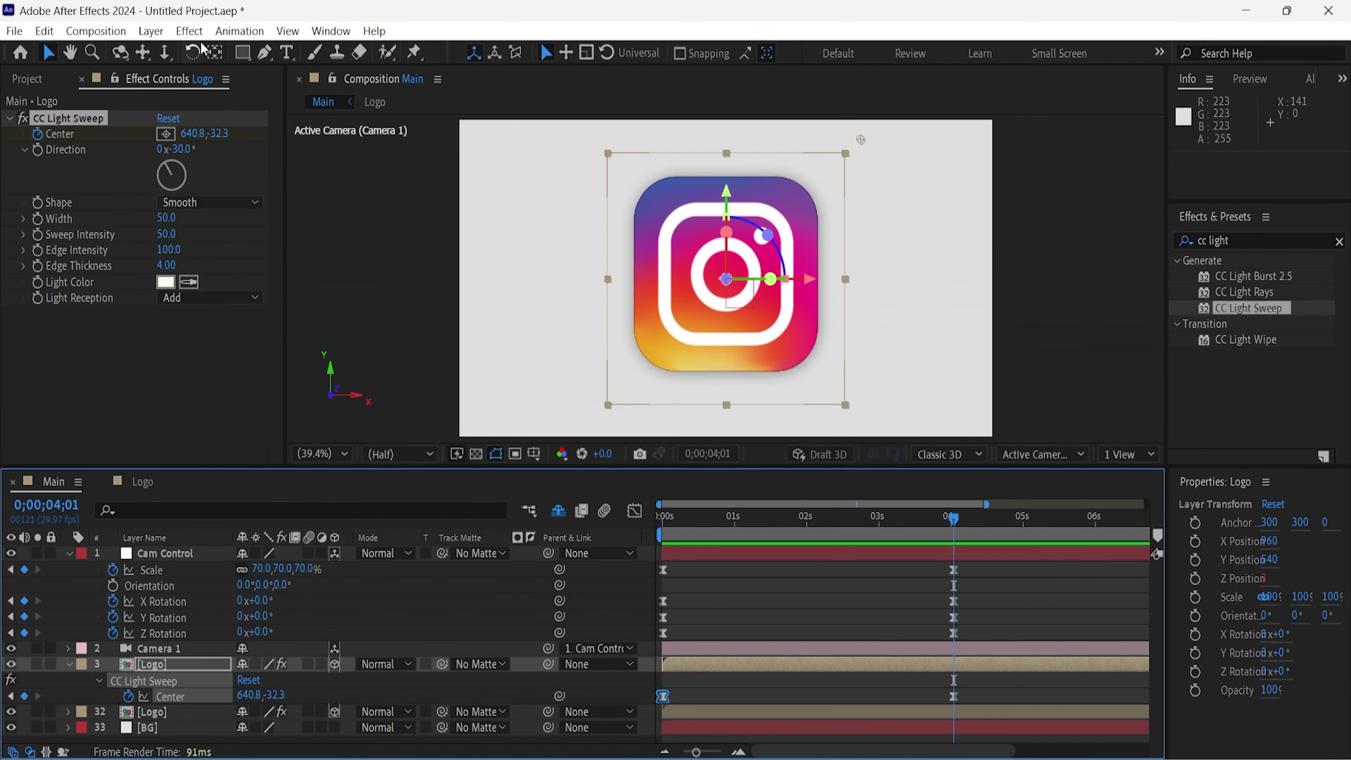
pyautogui.click(291, 54)
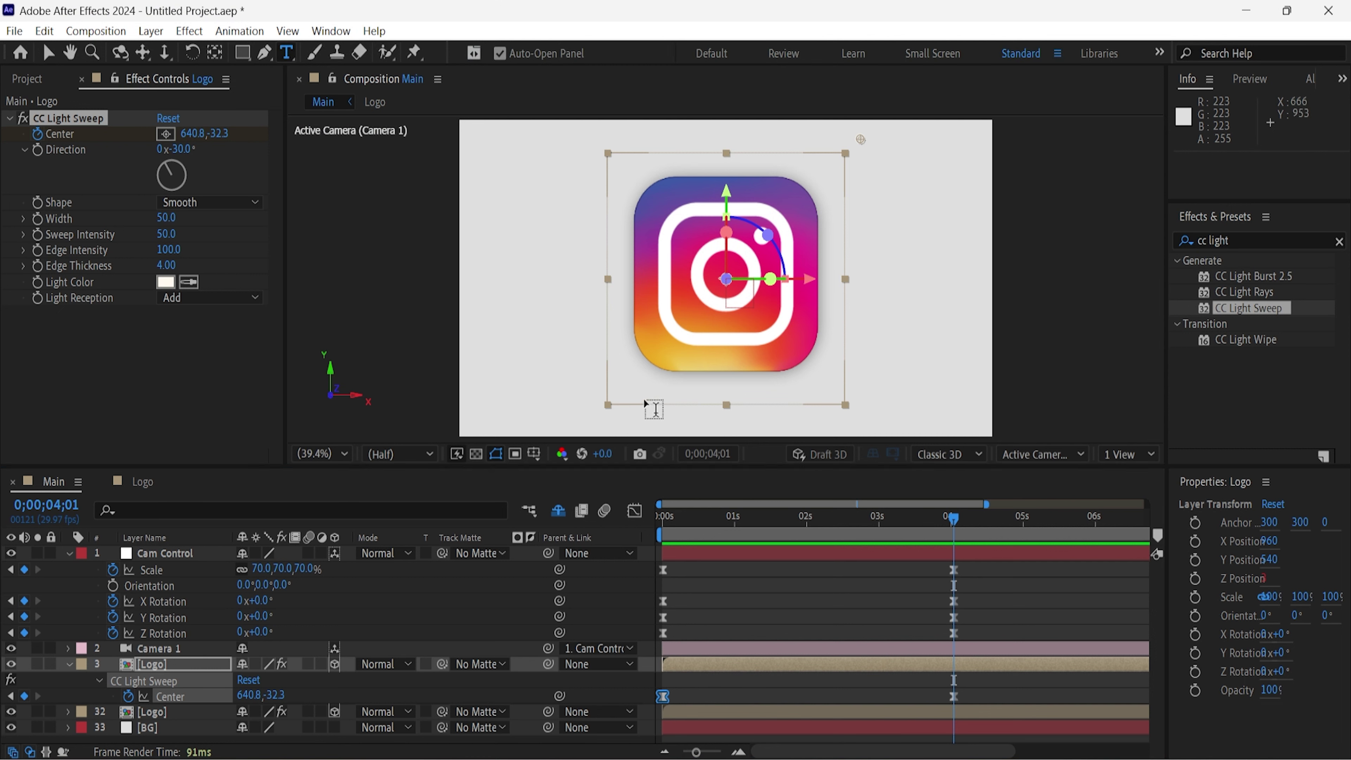
# Type 'Instagram.com' as a new text layer under the logo and select the text.
pyautogui.click(630, 397)
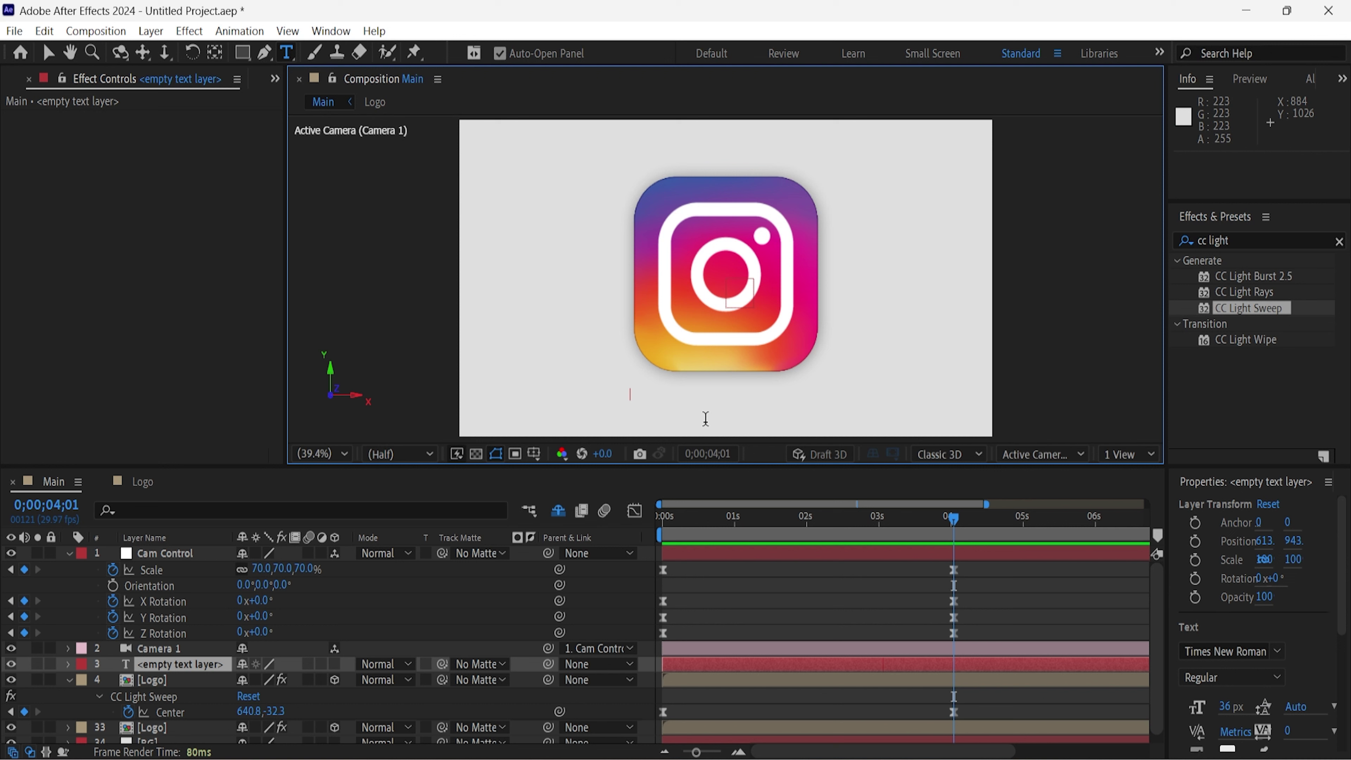
pyautogui.write('Ins')
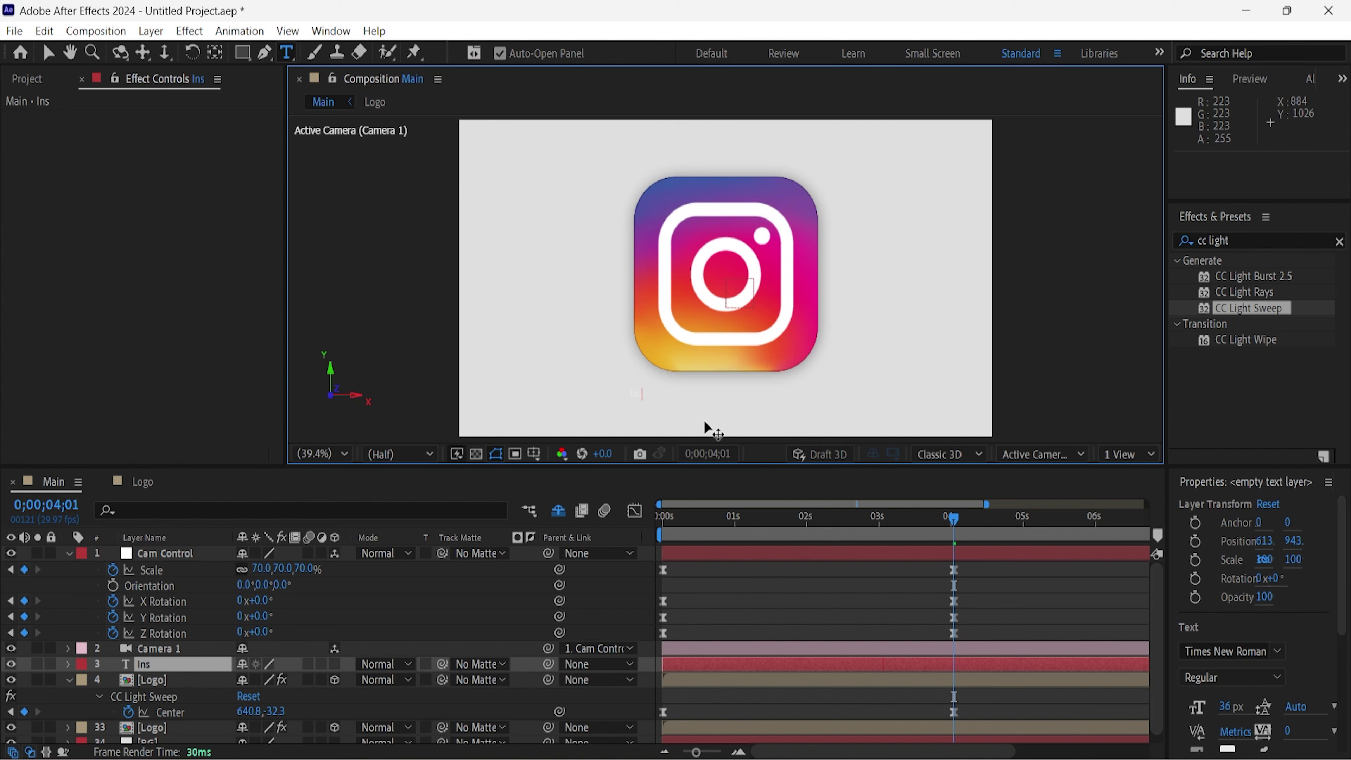
pyautogui.write('tg')
pyautogui.write('ram')
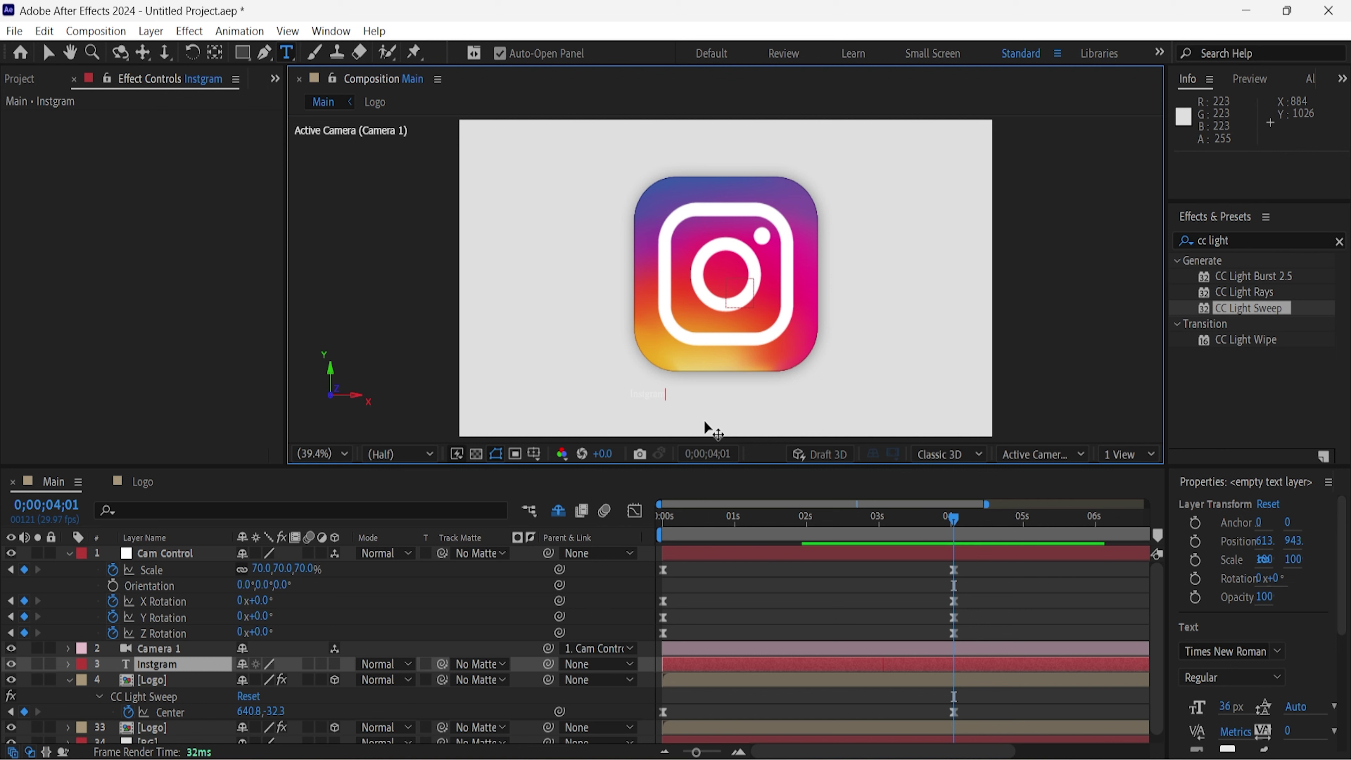
pyautogui.press('BackSpace')
pyautogui.press('BackSpace')
pyautogui.press('BackSpace')
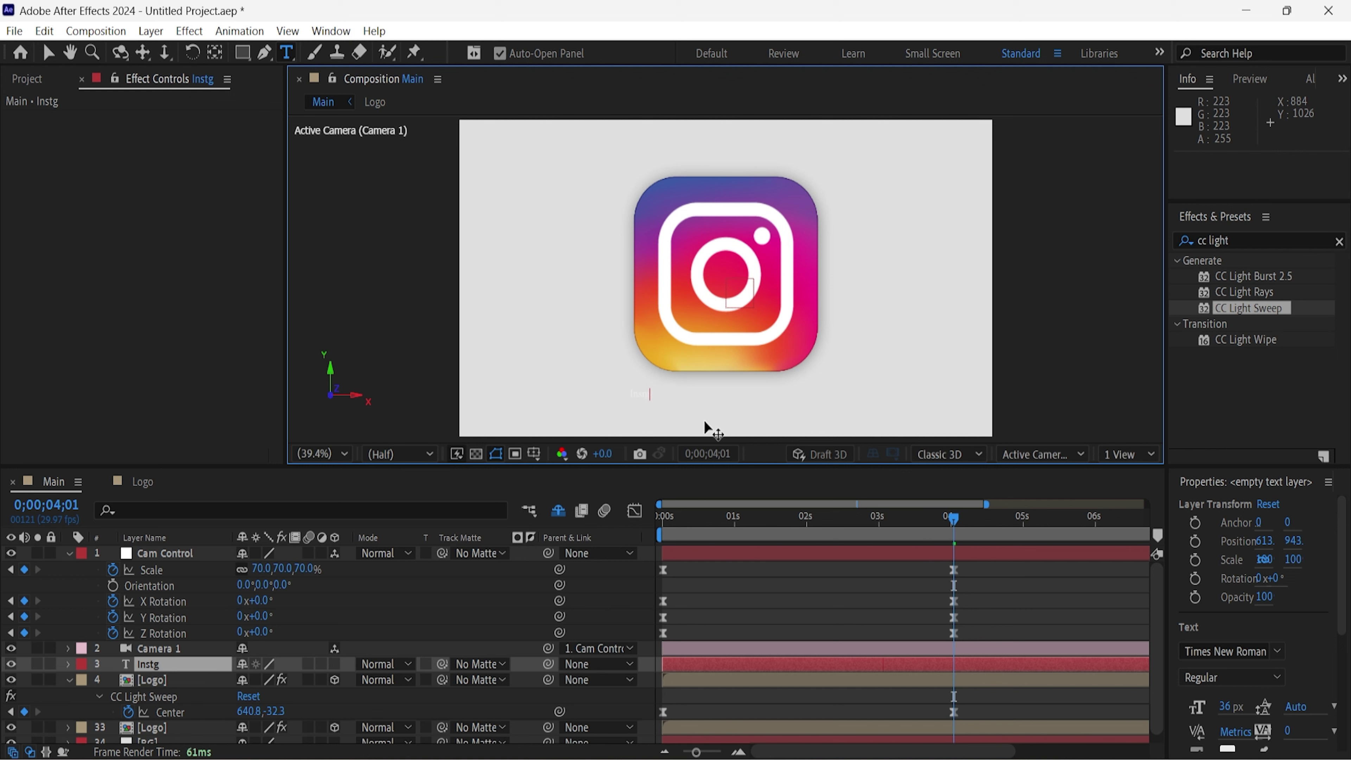
pyautogui.press('BackSpace')
pyautogui.write('g')
pyautogui.write('ram')
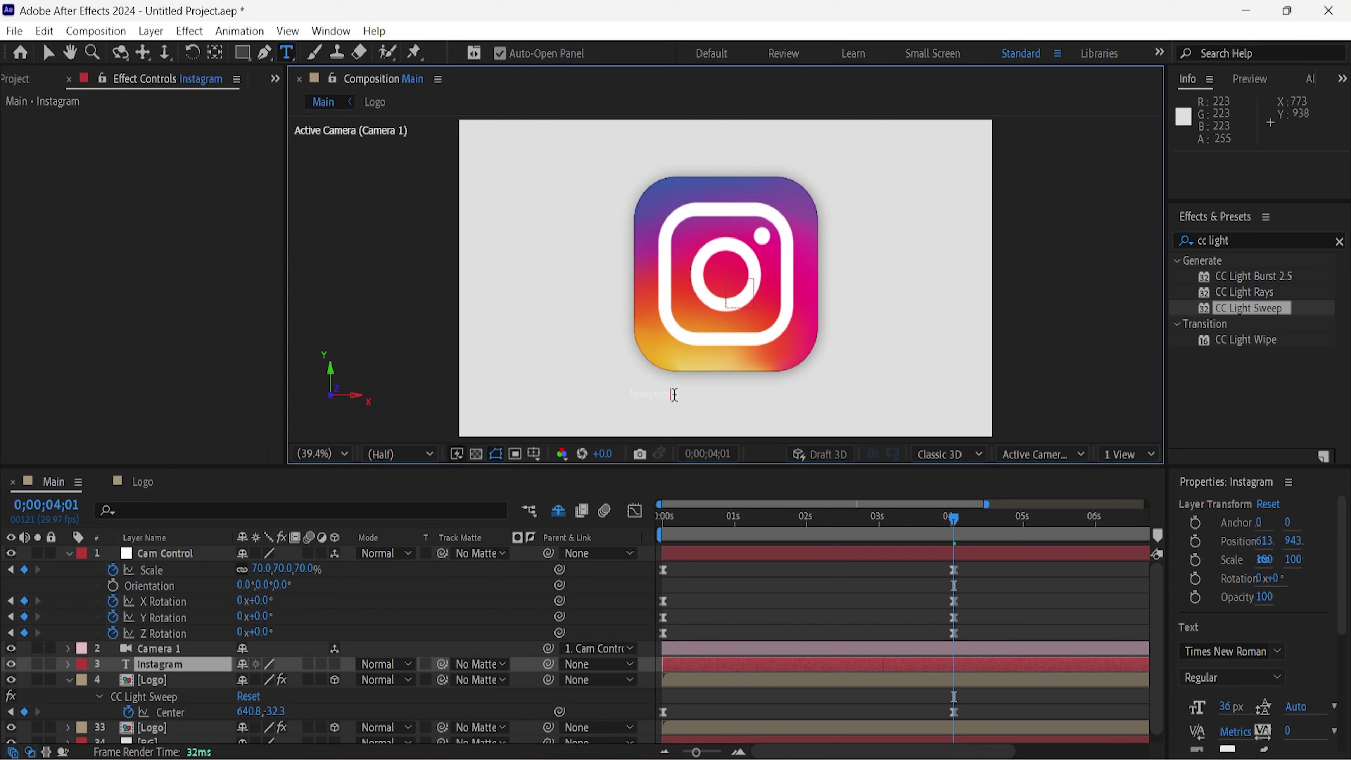
pyautogui.write('.')
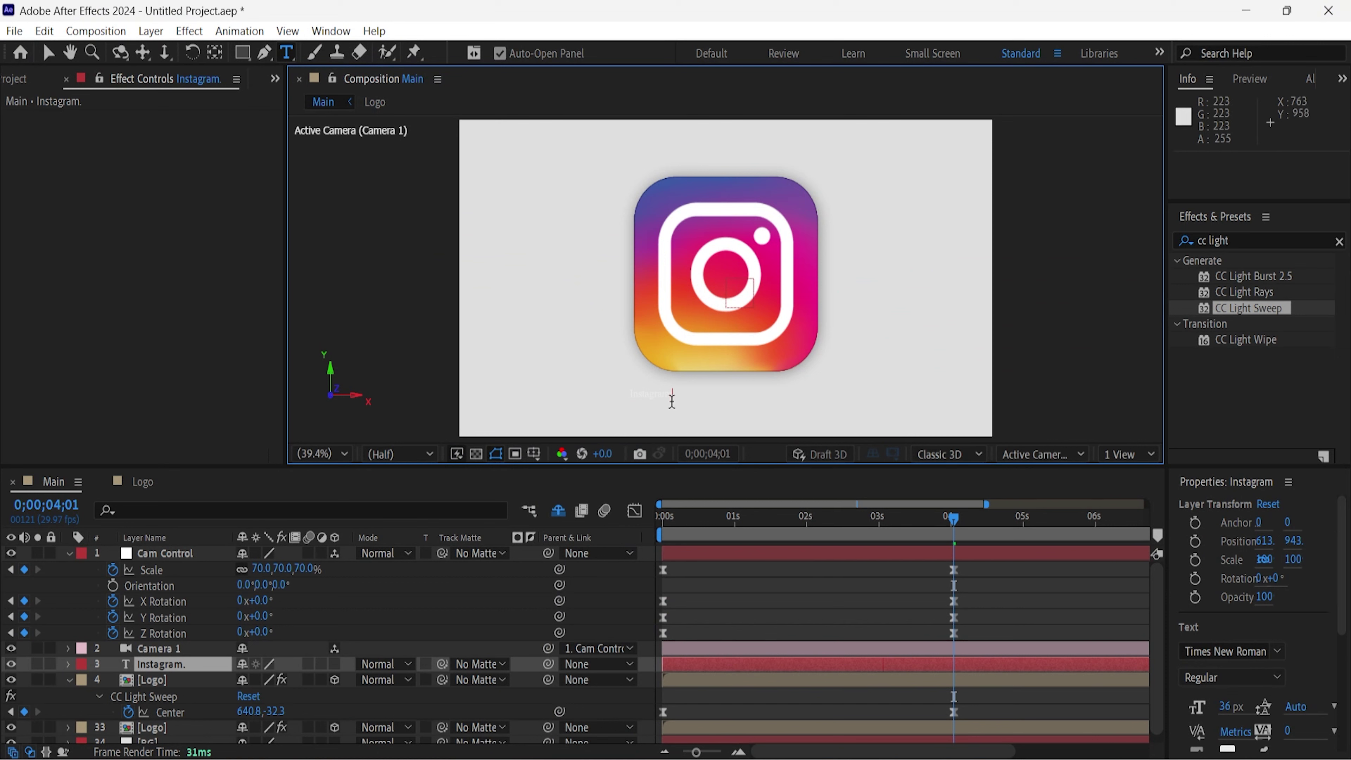
pyautogui.write('com')
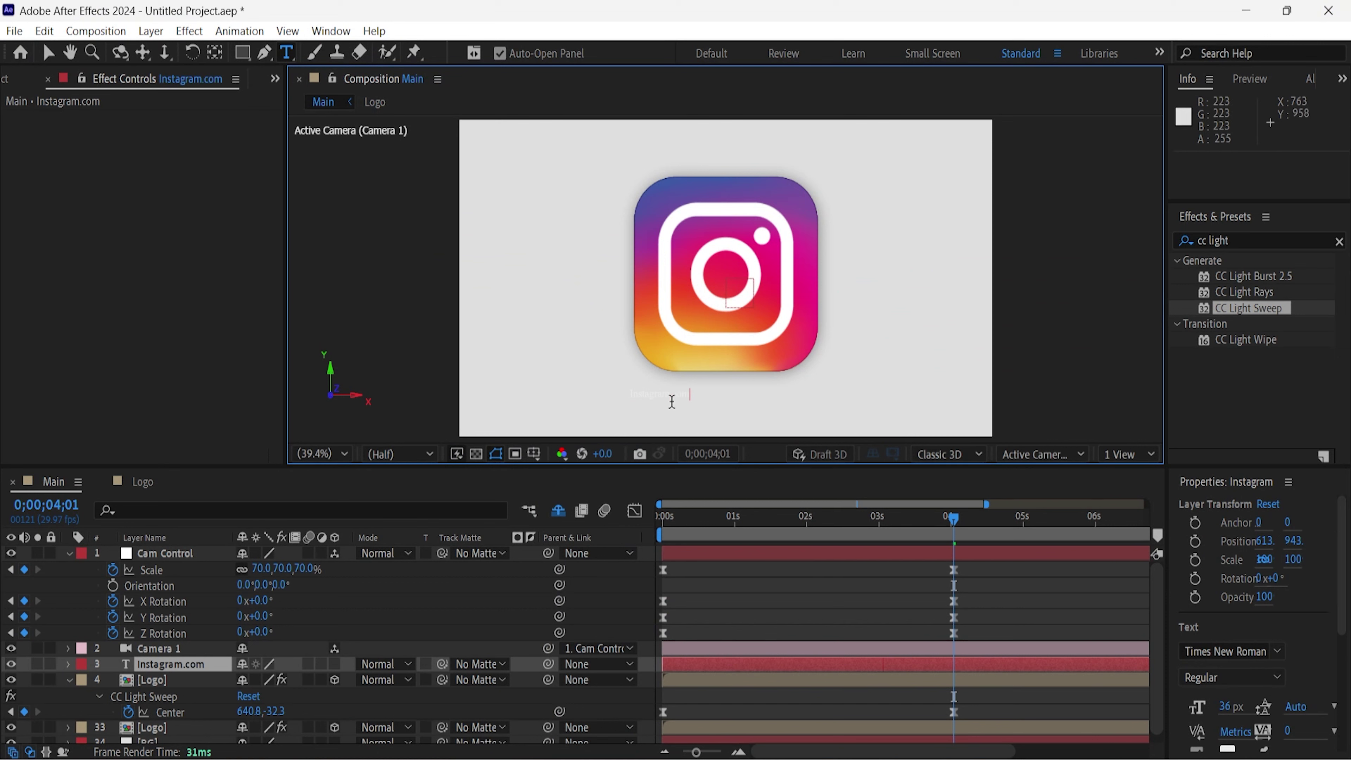
pyautogui.moveTo(696, 395); pyautogui.dragTo(612, 391)
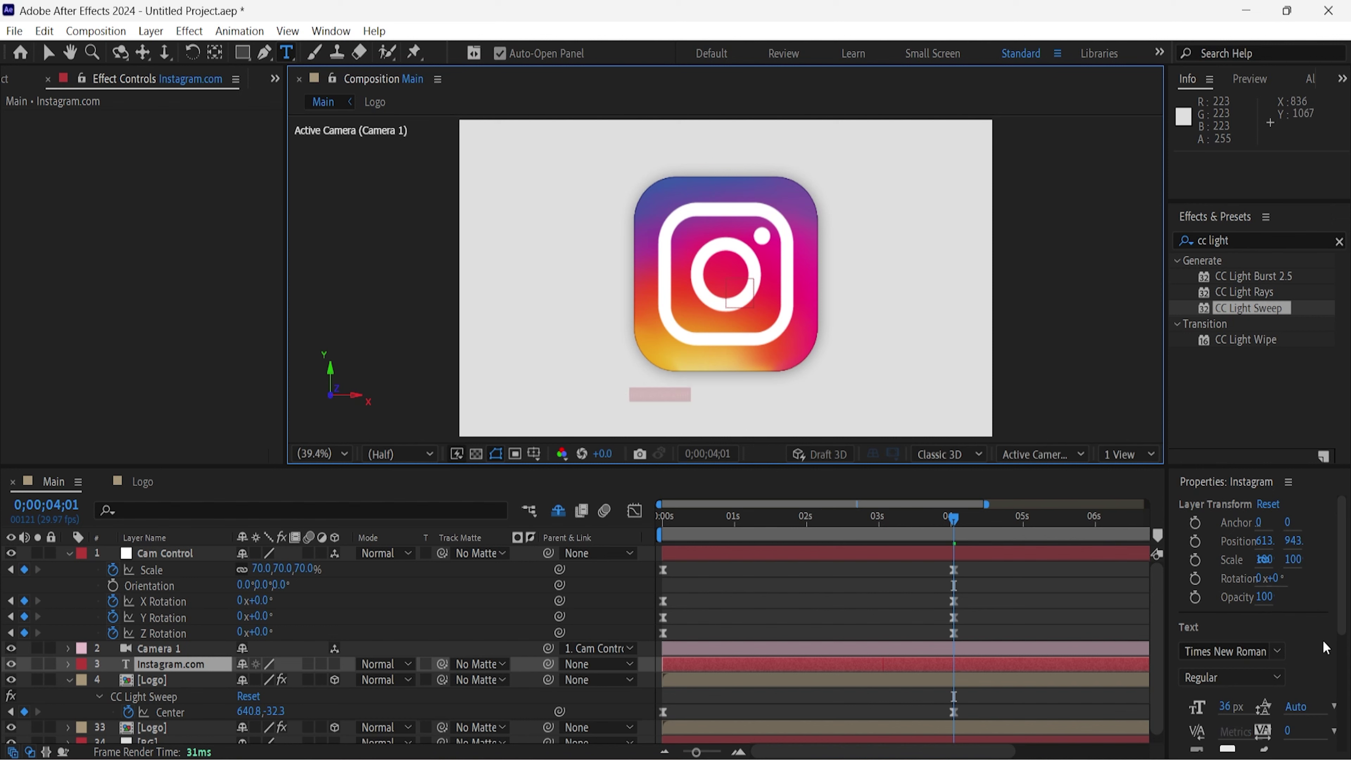
# Set the Instagram.com caption's font to Century Gothic Bold at 100 px.
pyautogui.scroll(-3, 1271, 673)
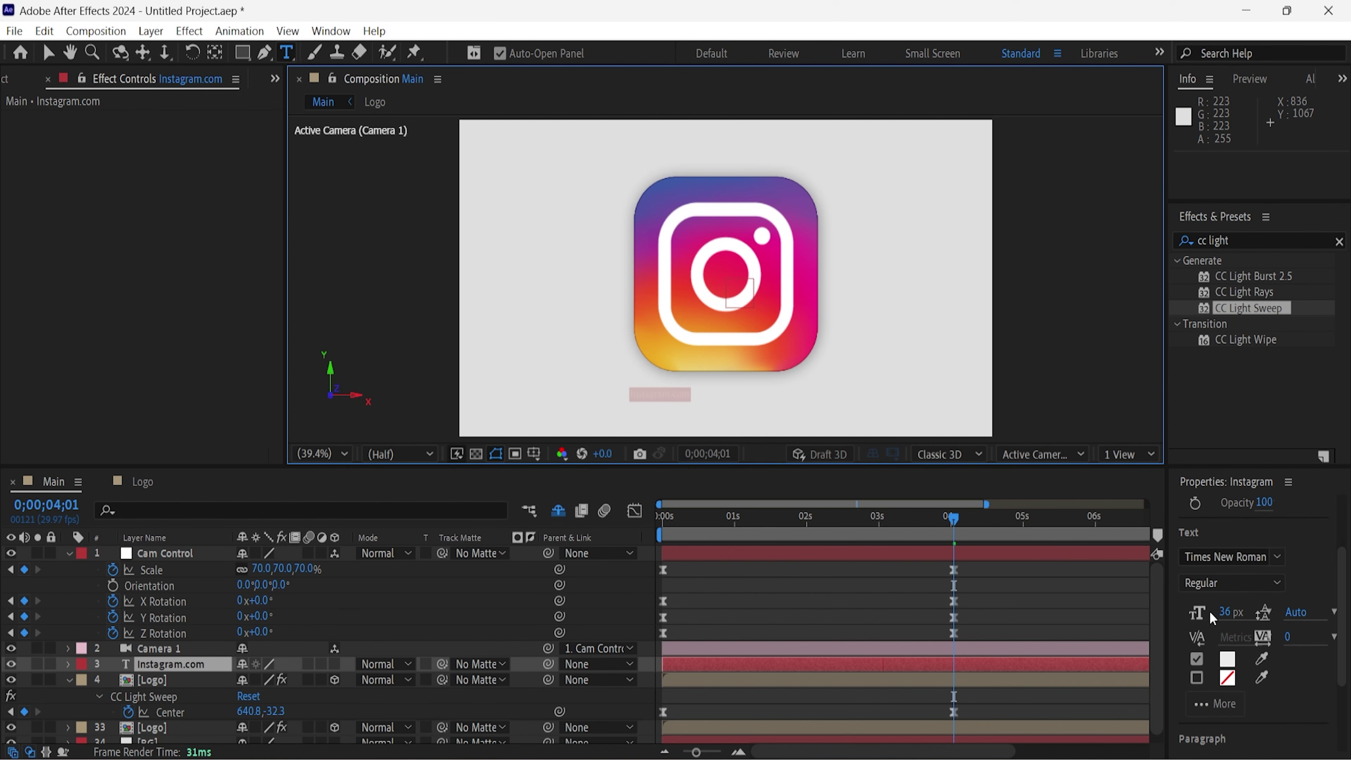
pyautogui.moveTo(1229, 613)
pyautogui.mouseDown()
pyautogui.moveTo(1305, 627)
pyautogui.moveTo(1293, 632)
pyautogui.mouseUp()
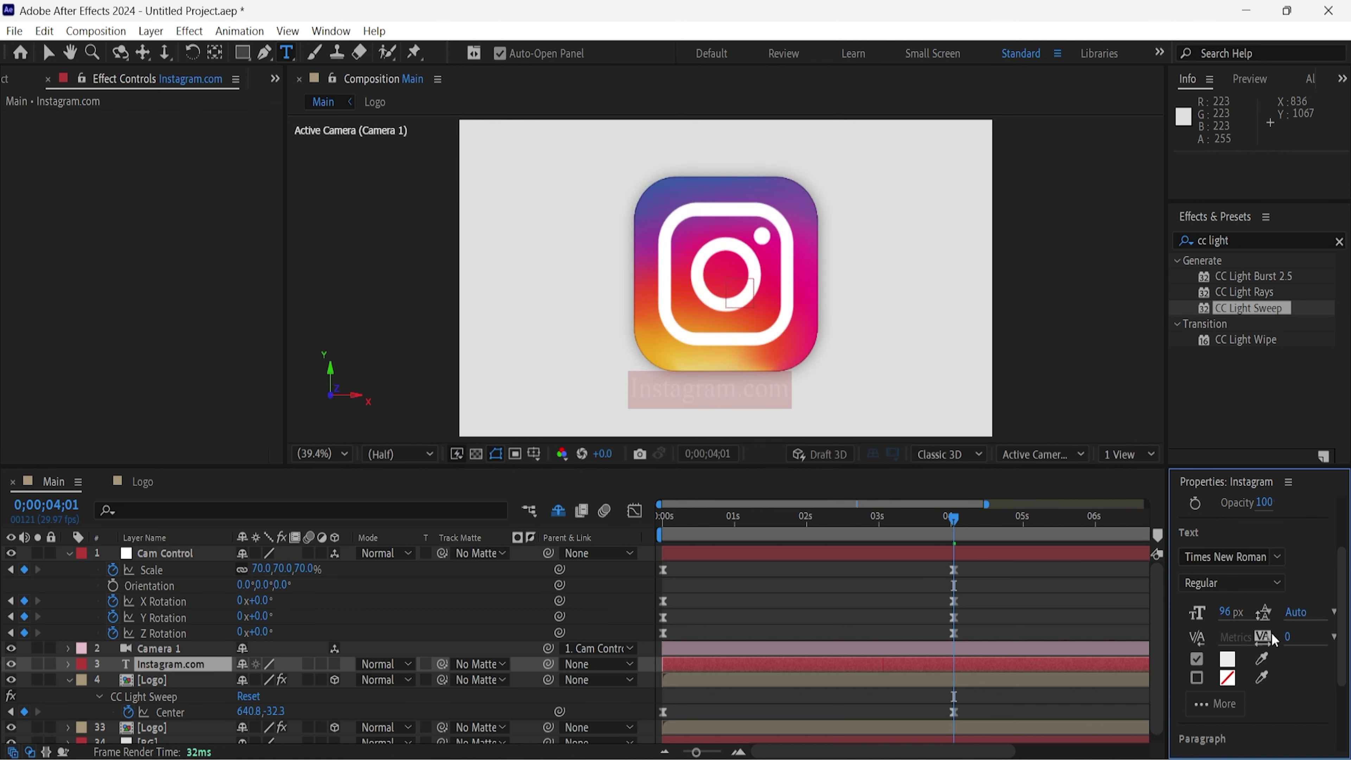
pyautogui.click(1259, 557)
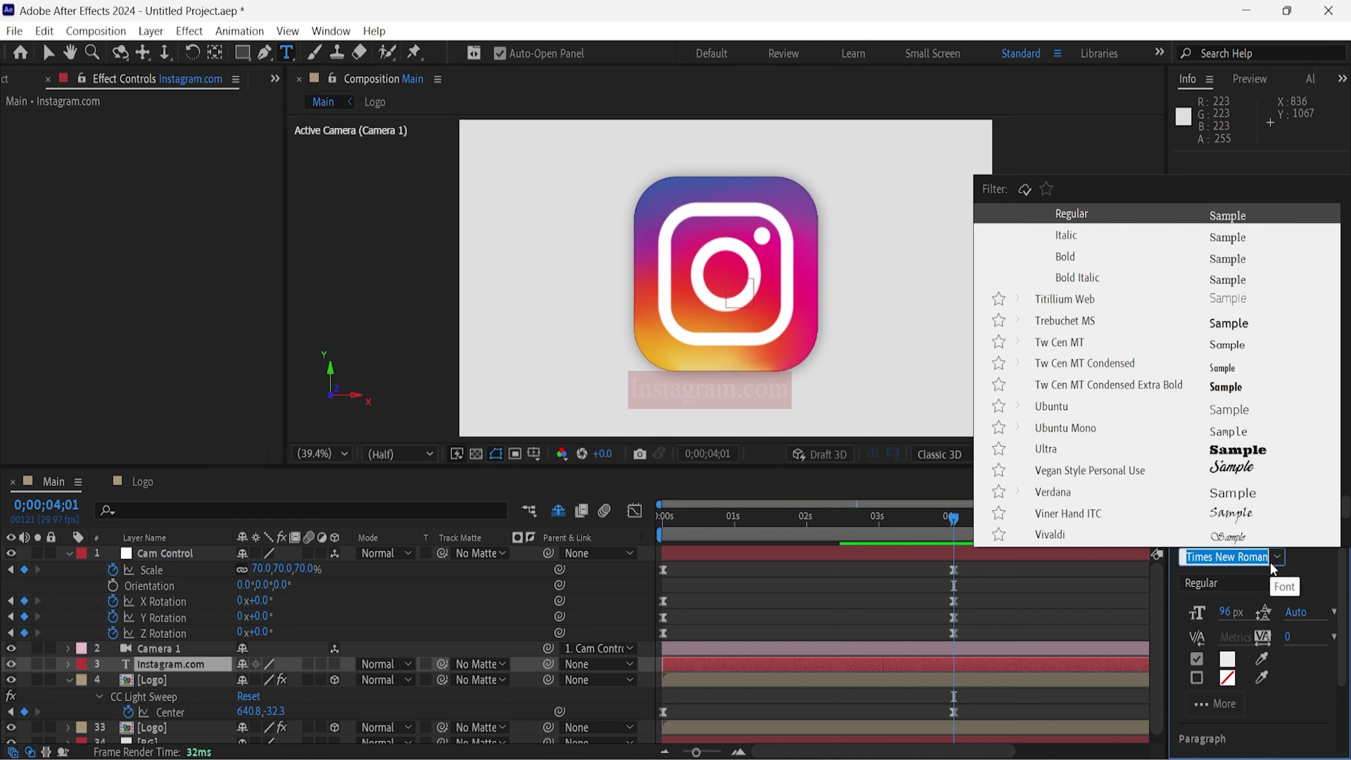
pyautogui.write('go')
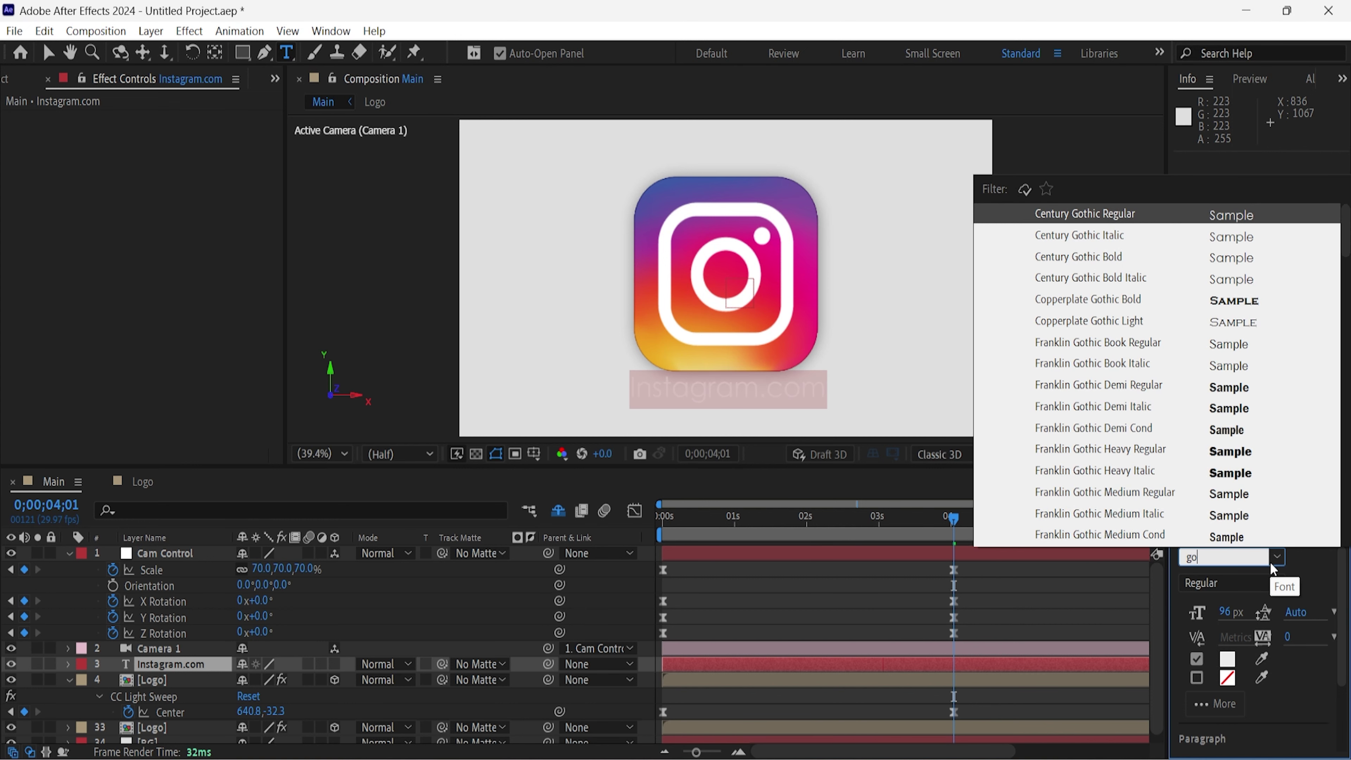
pyautogui.write('th')
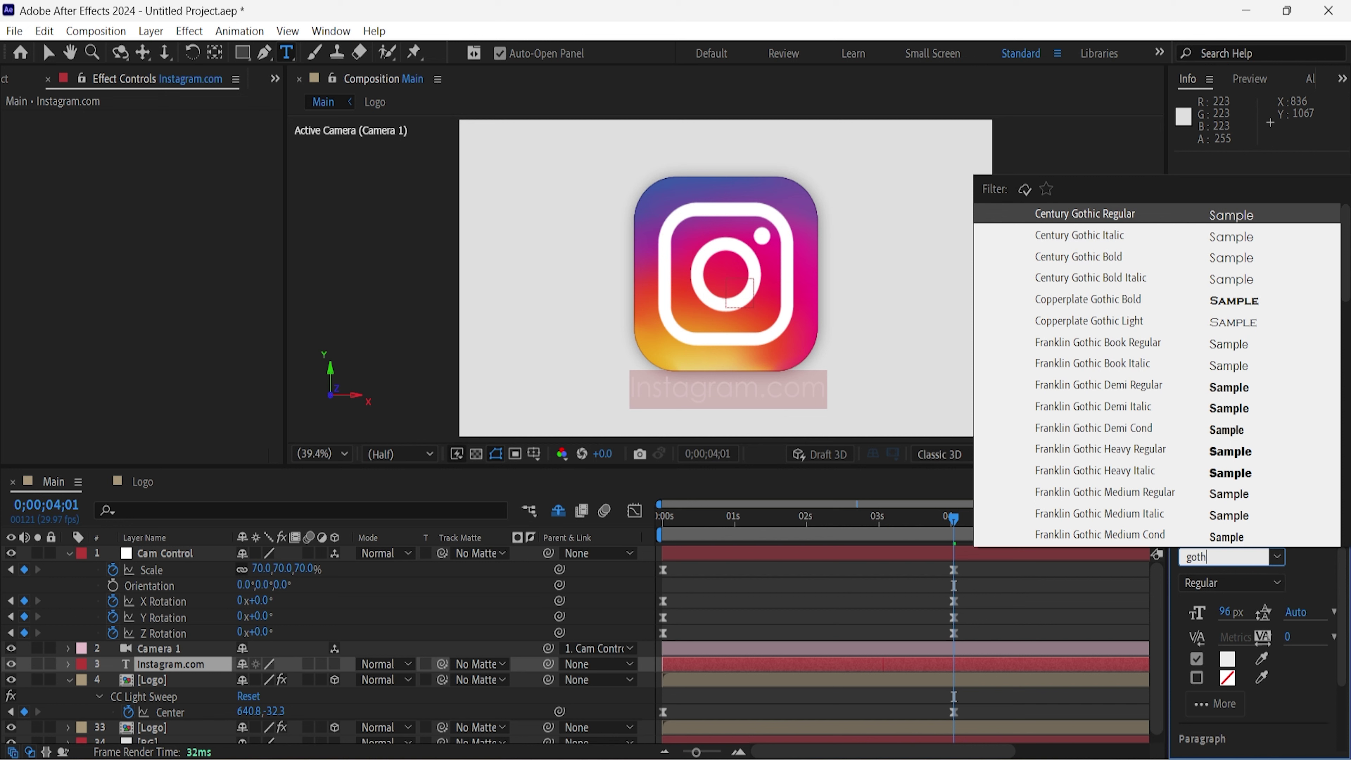
pyautogui.write('e')
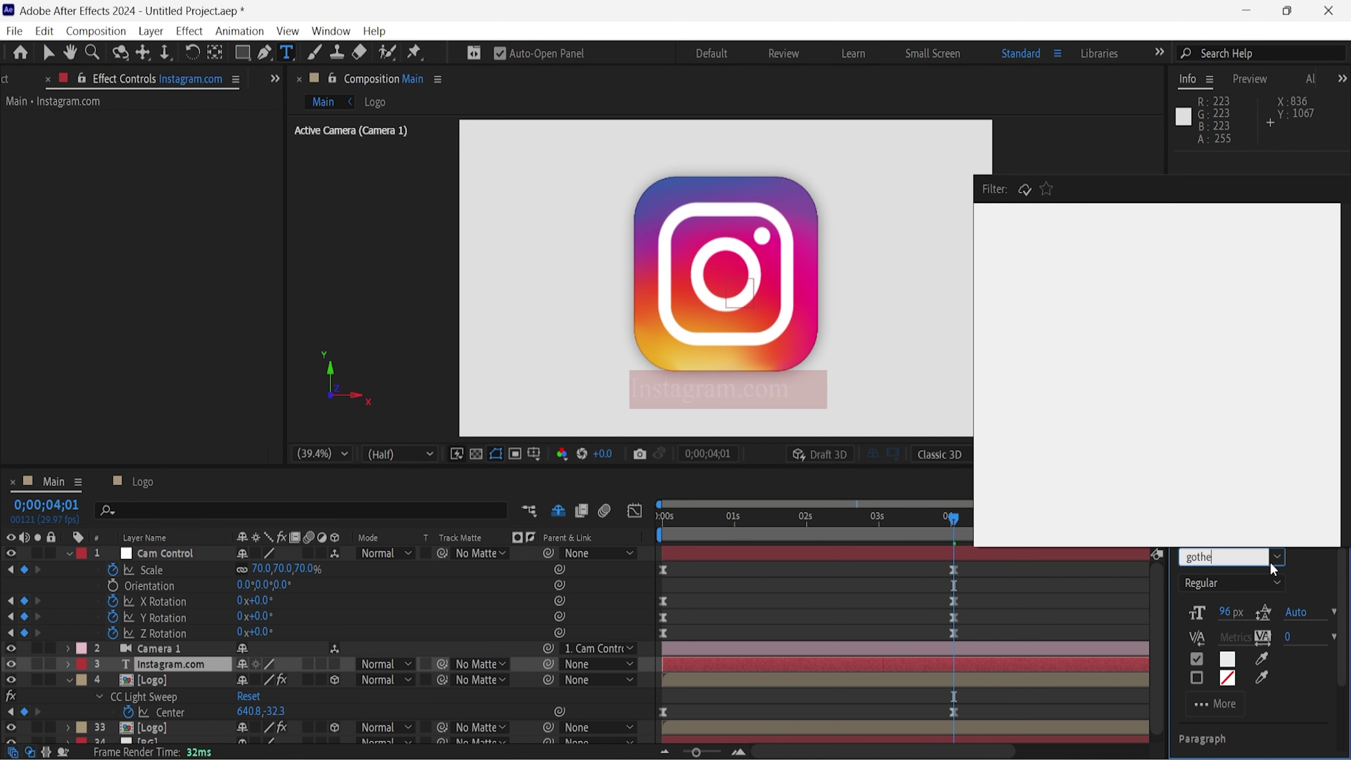
pyautogui.press('BackSpace')
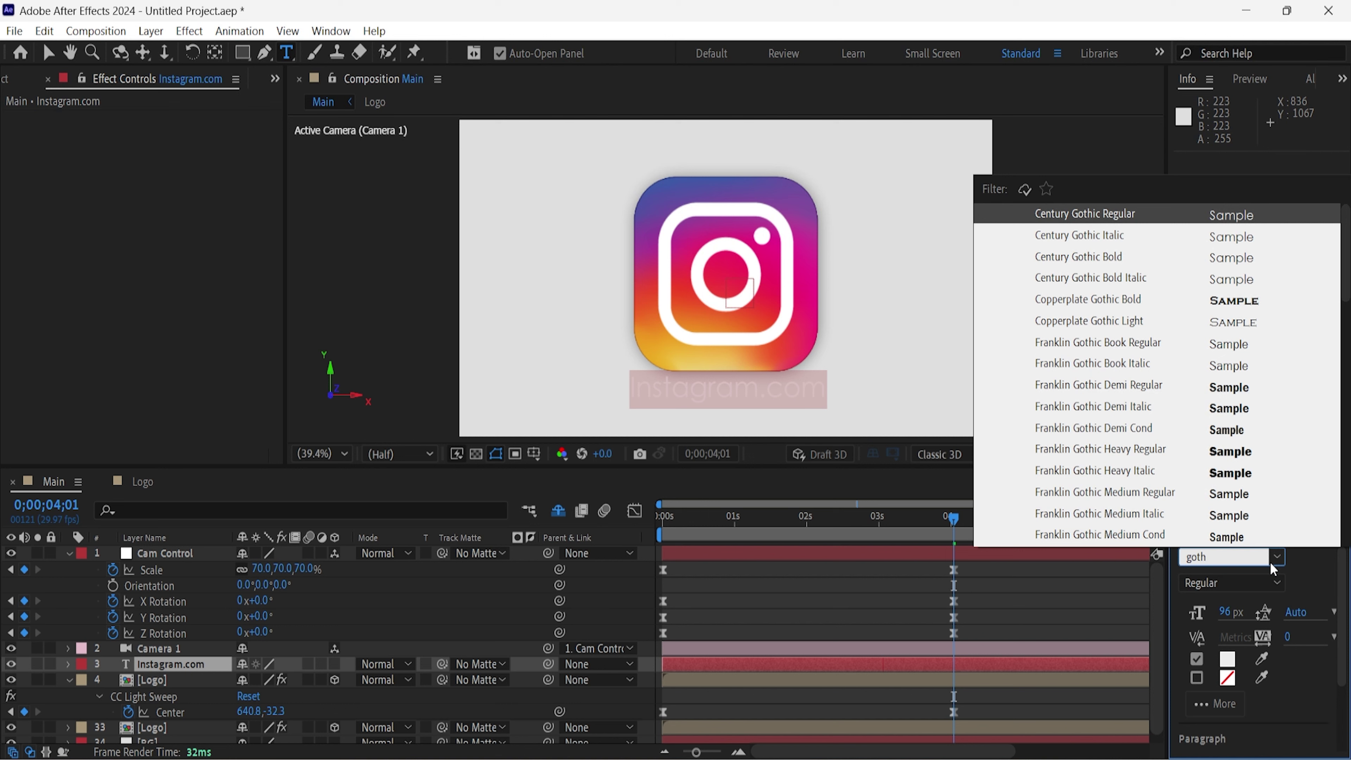
pyautogui.write('m')
pyautogui.press('BackSpace')
pyautogui.click(1123, 258)
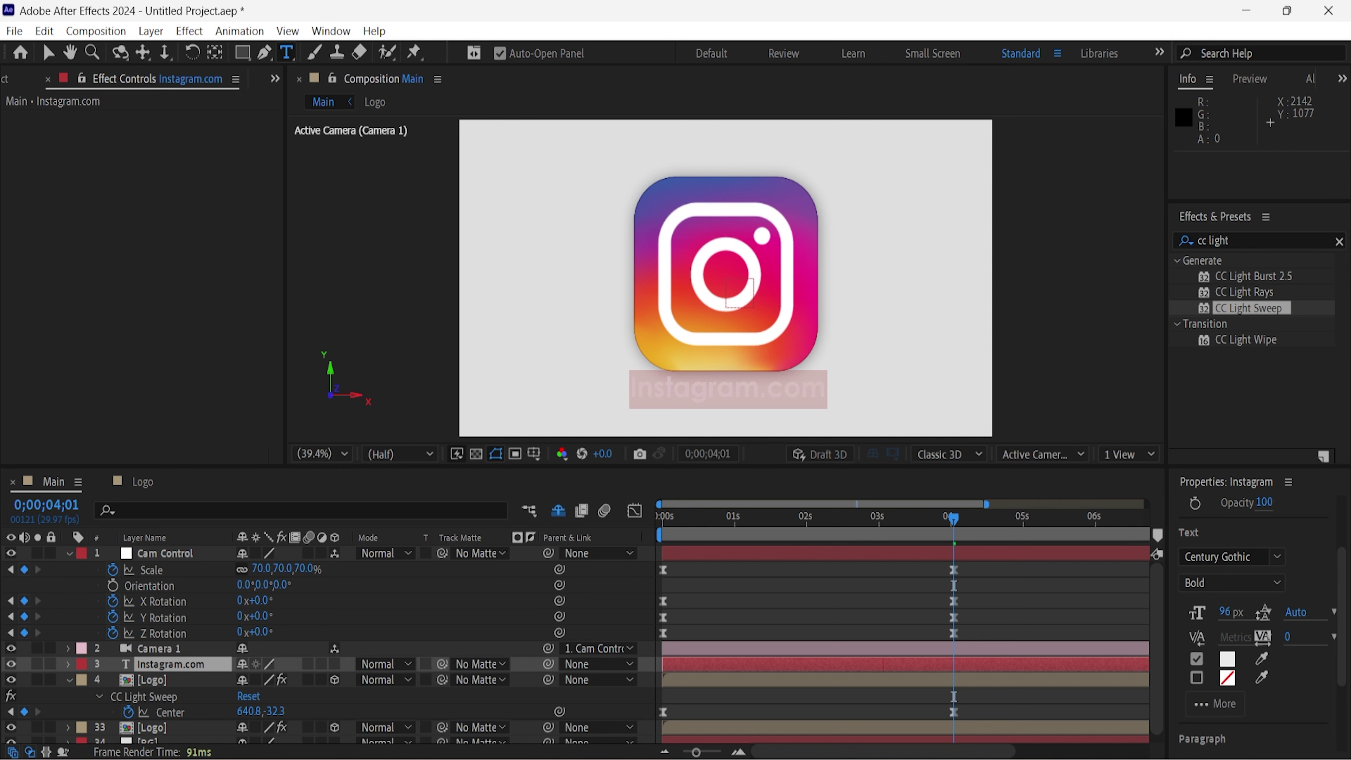
pyautogui.click(1233, 613)
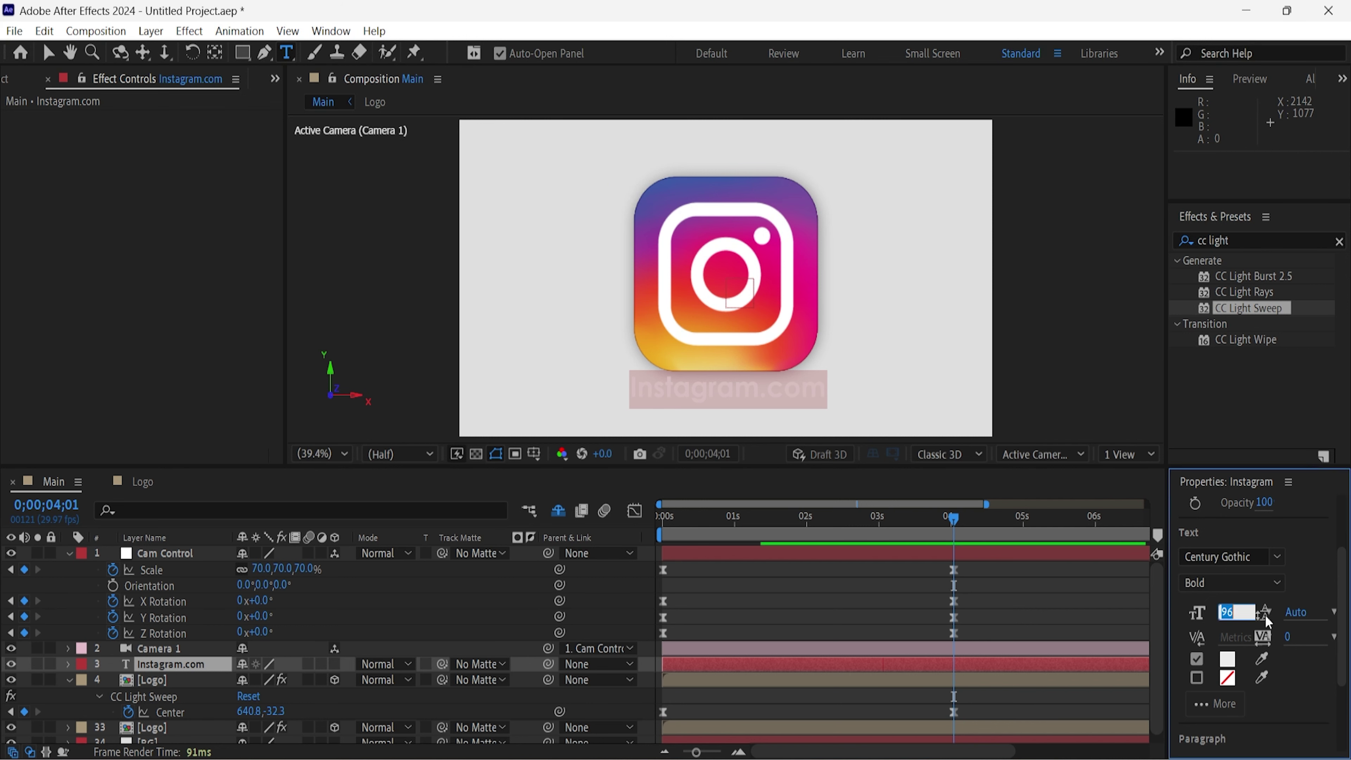
pyautogui.write('100')
pyautogui.press('Return')
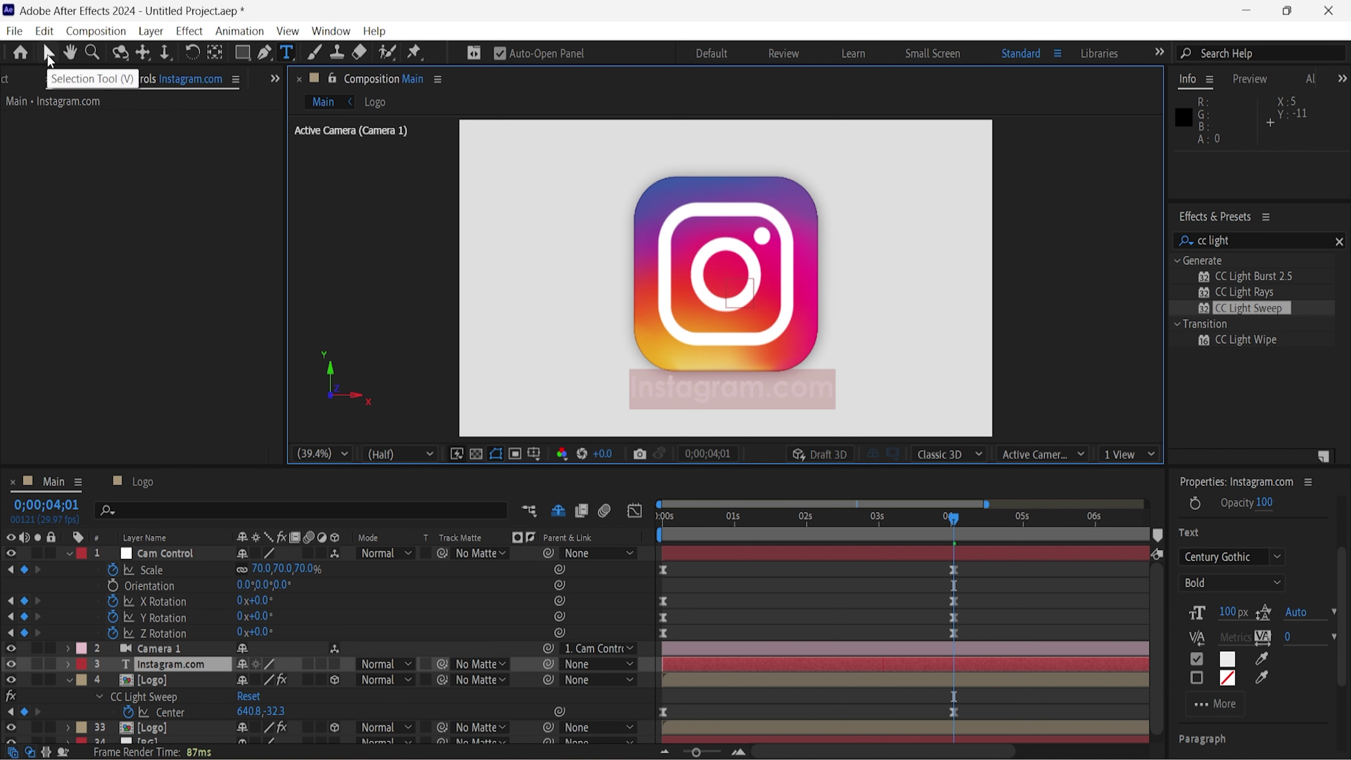
# Align the Instagram.com caption to the horizontal centre and place it just under the logo.
pyautogui.click(49, 57)
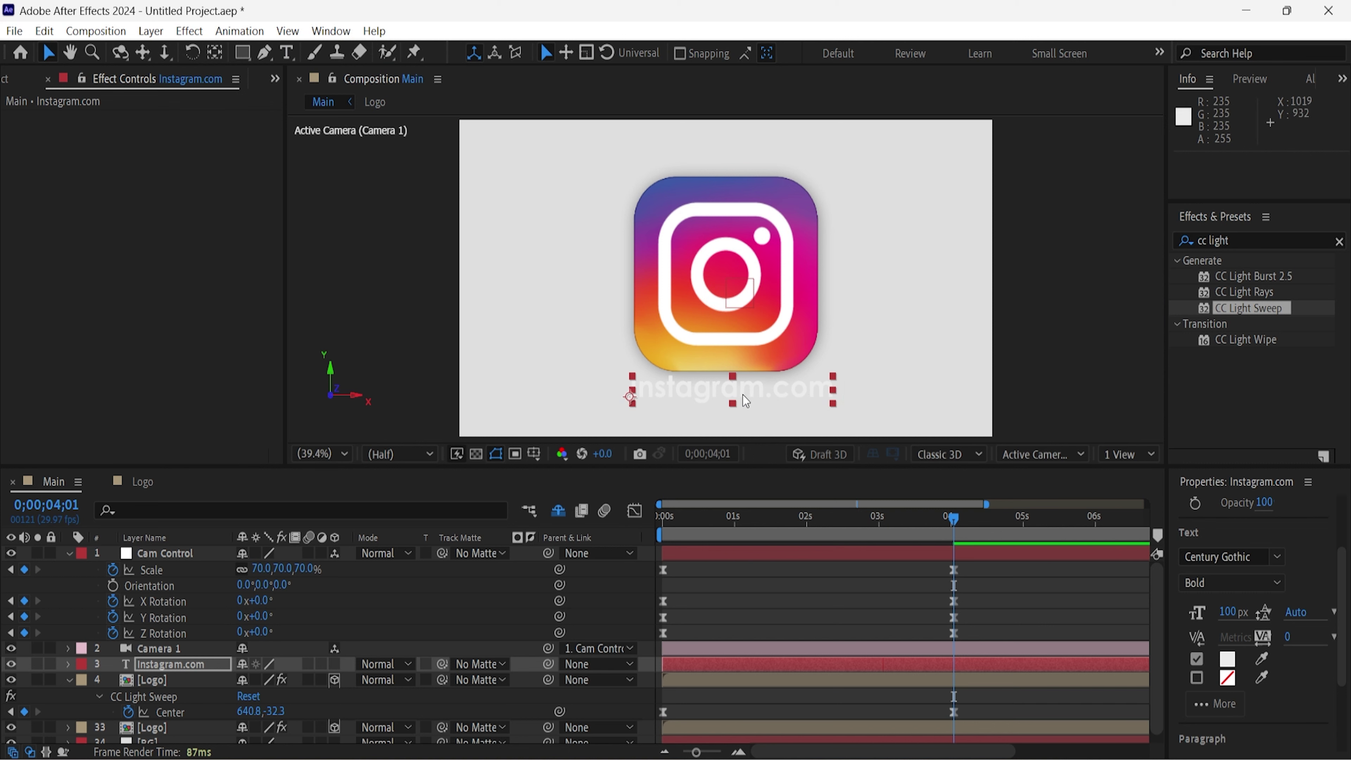
pyautogui.moveTo(745, 394); pyautogui.dragTo(743, 410)
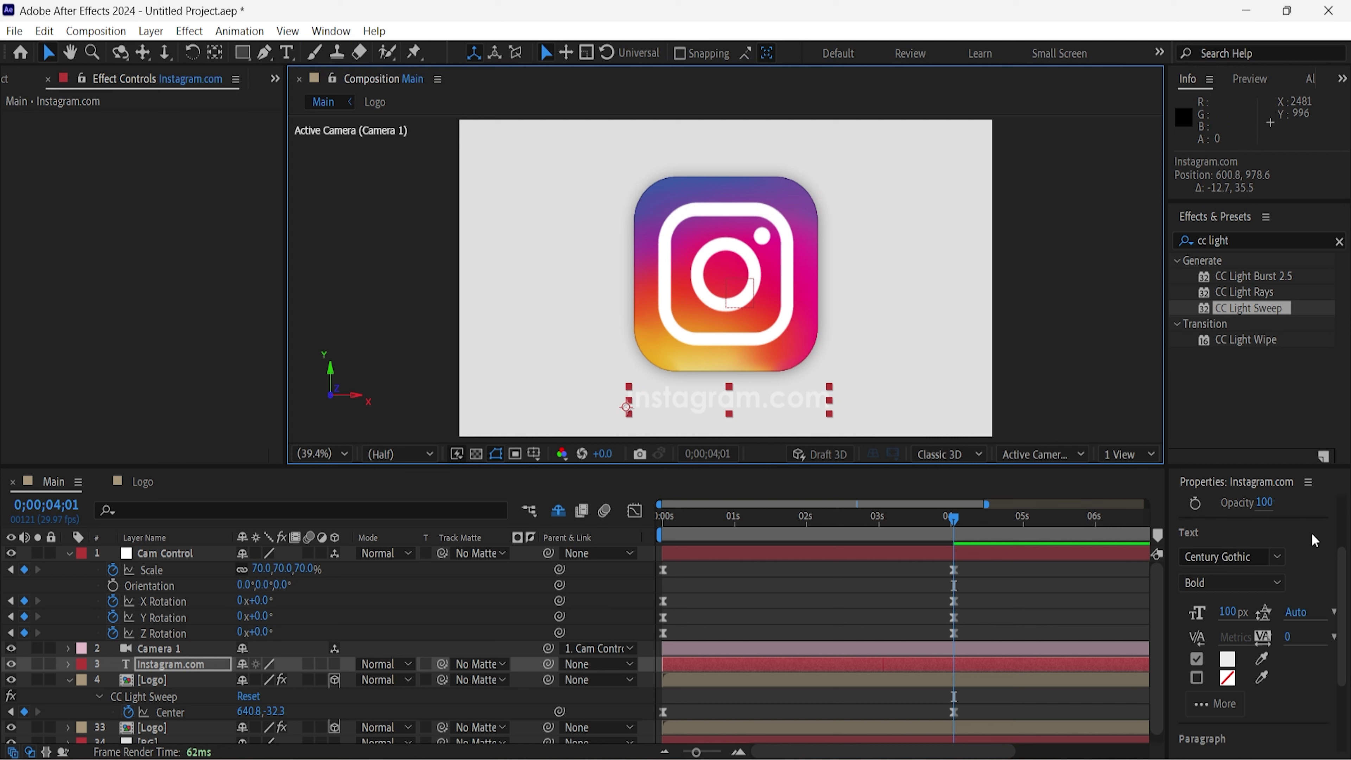
pyautogui.scroll(-3, 1298, 586)
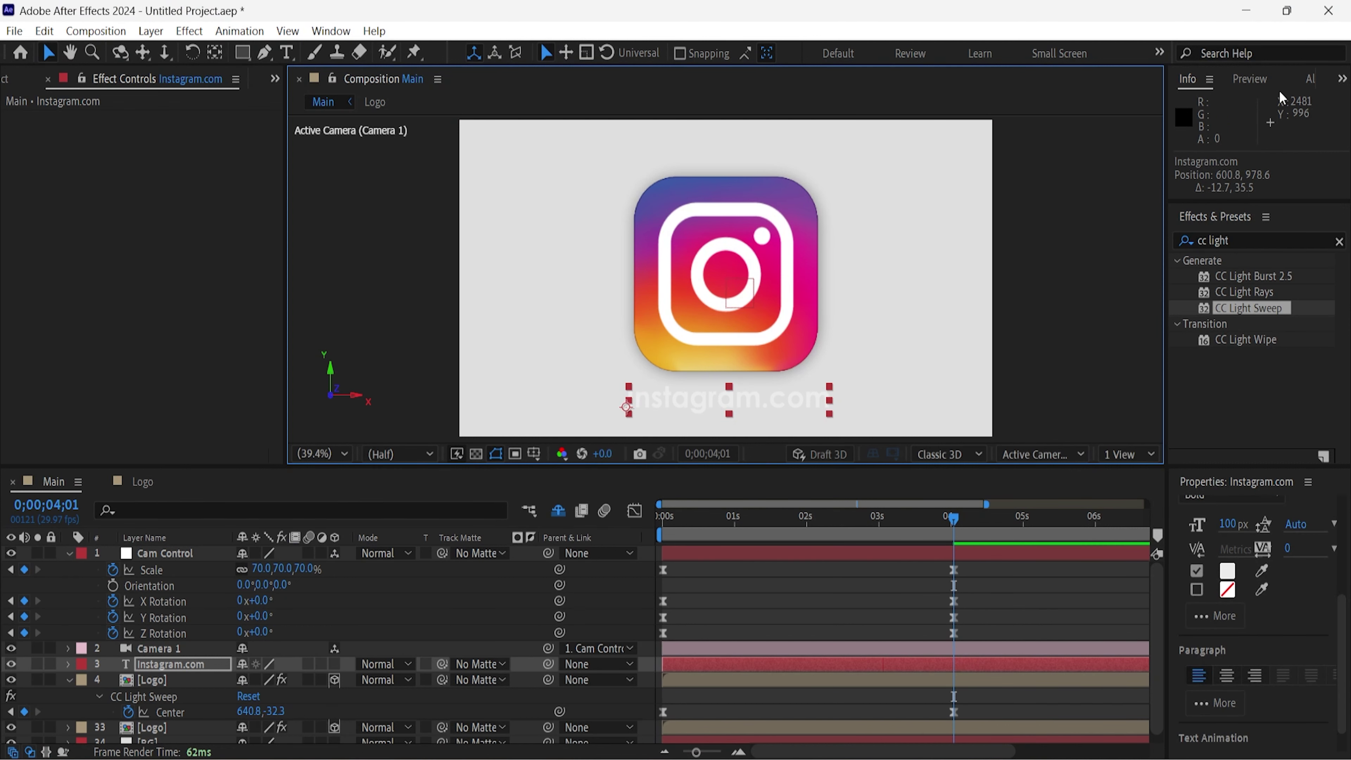
pyautogui.click(1309, 80)
pyautogui.click(1245, 136)
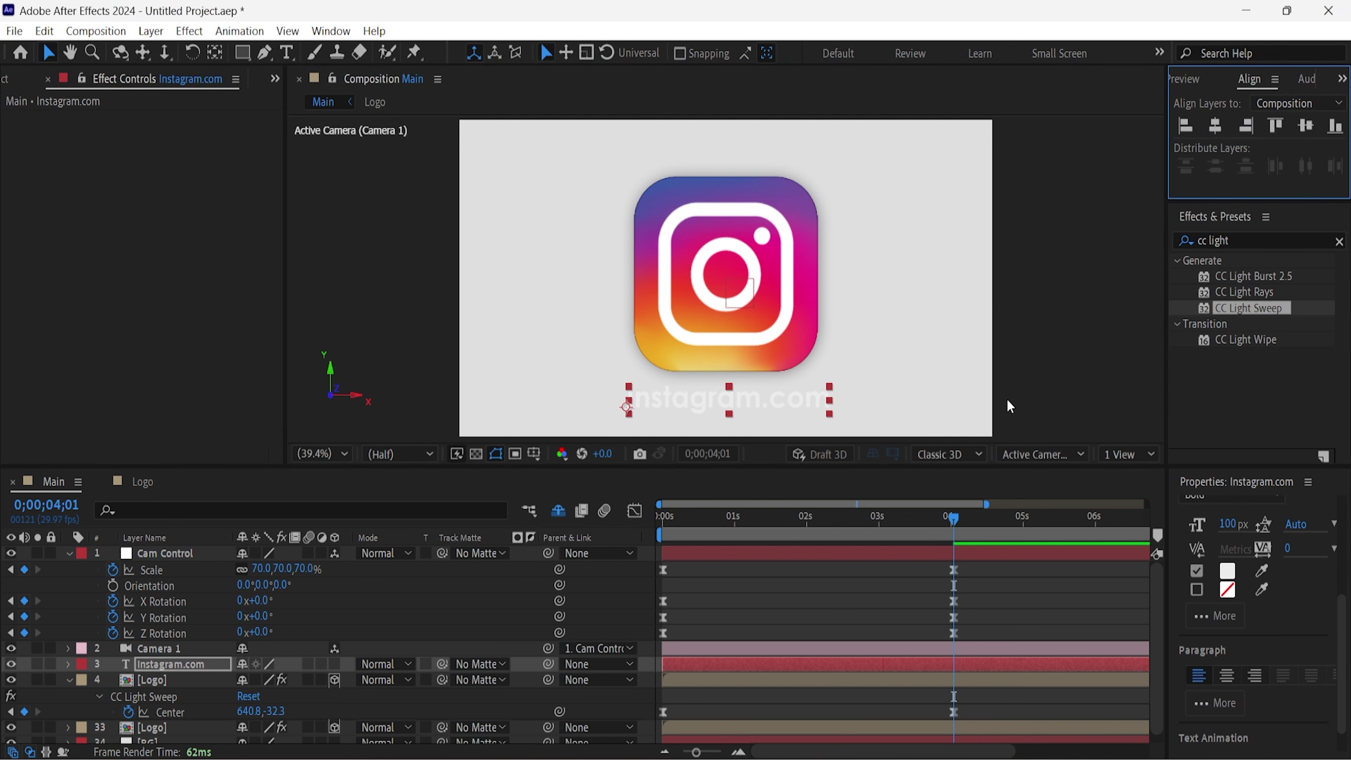
pyautogui.click(752, 398)
pyautogui.moveTo(750, 395); pyautogui.dragTo(753, 389)
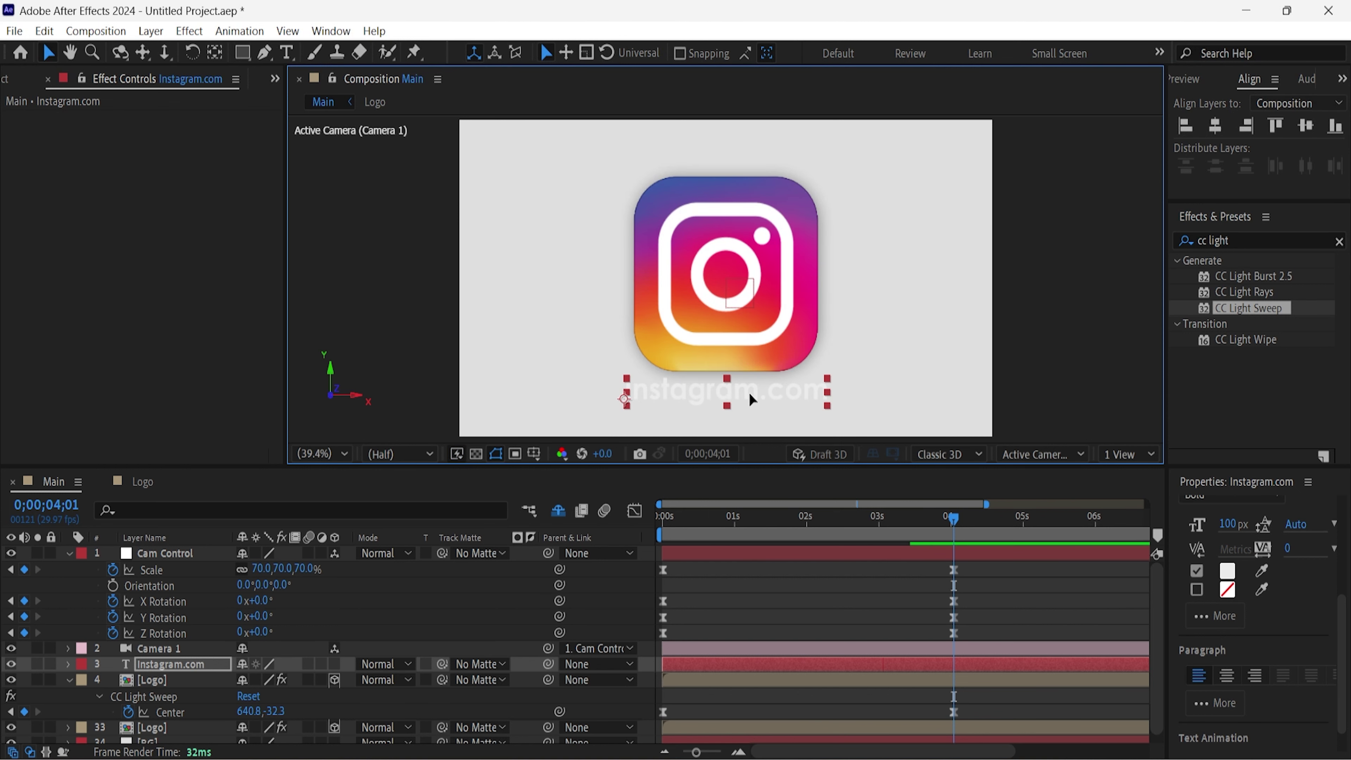
pyautogui.moveTo(750, 394); pyautogui.dragTo(752, 408)
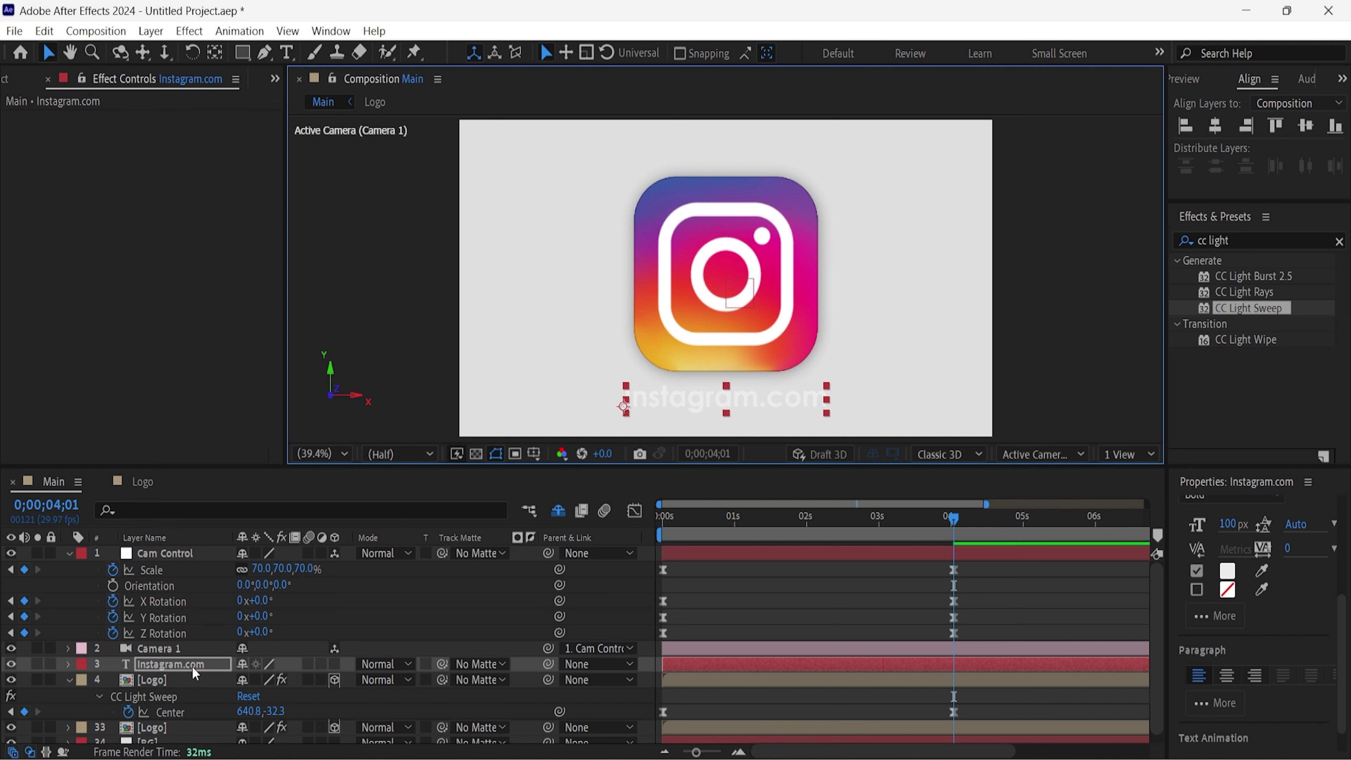
# Show the caption's Position and Opacity and add keyframes for both at the current end time.
pyautogui.press('p')
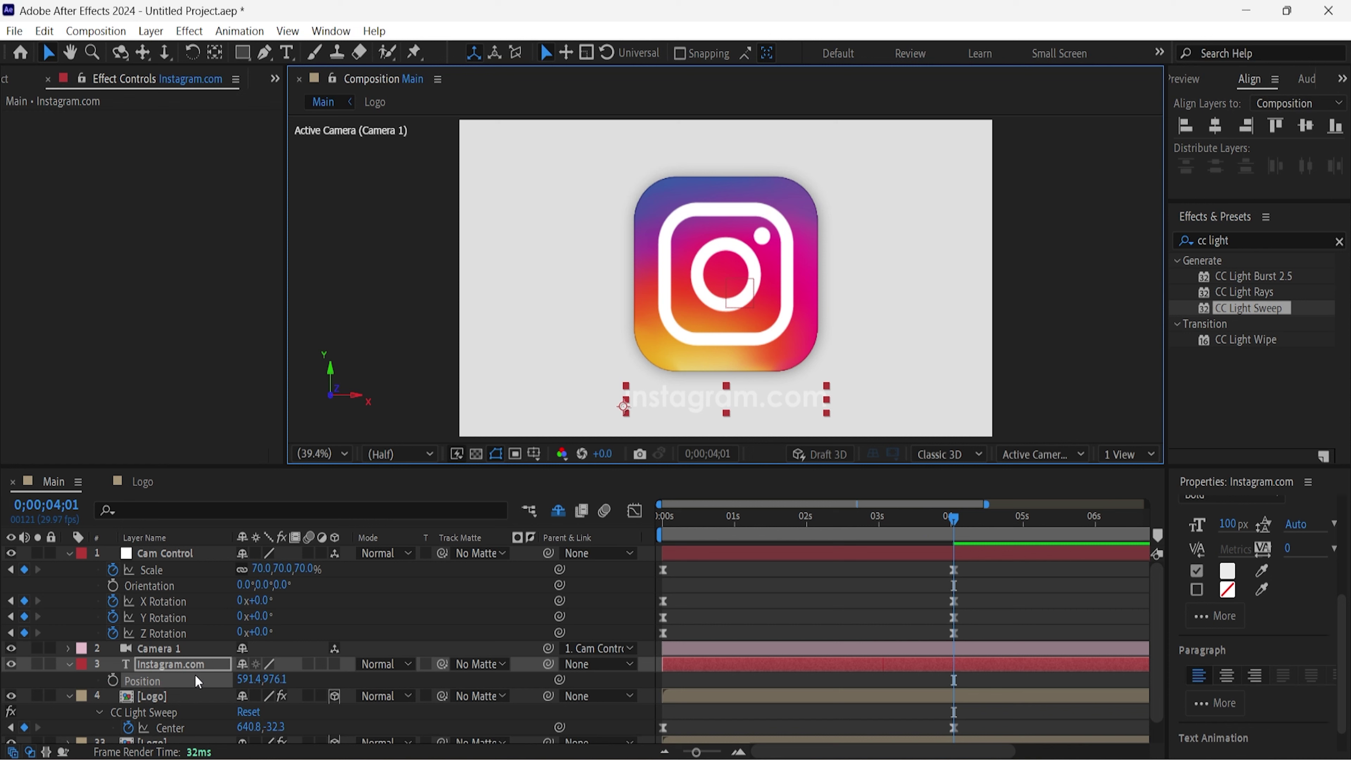
pyautogui.hotkey('shift', 't')
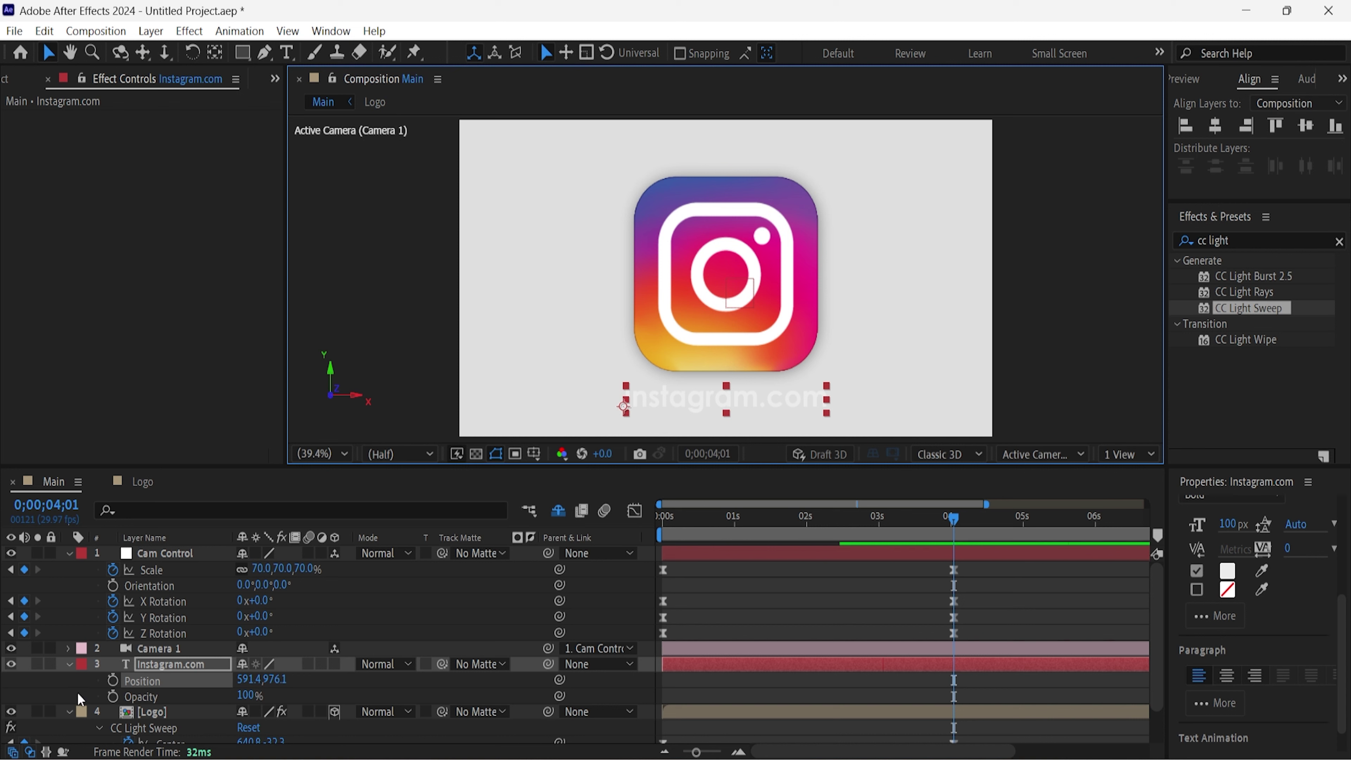
pyautogui.click(67, 664)
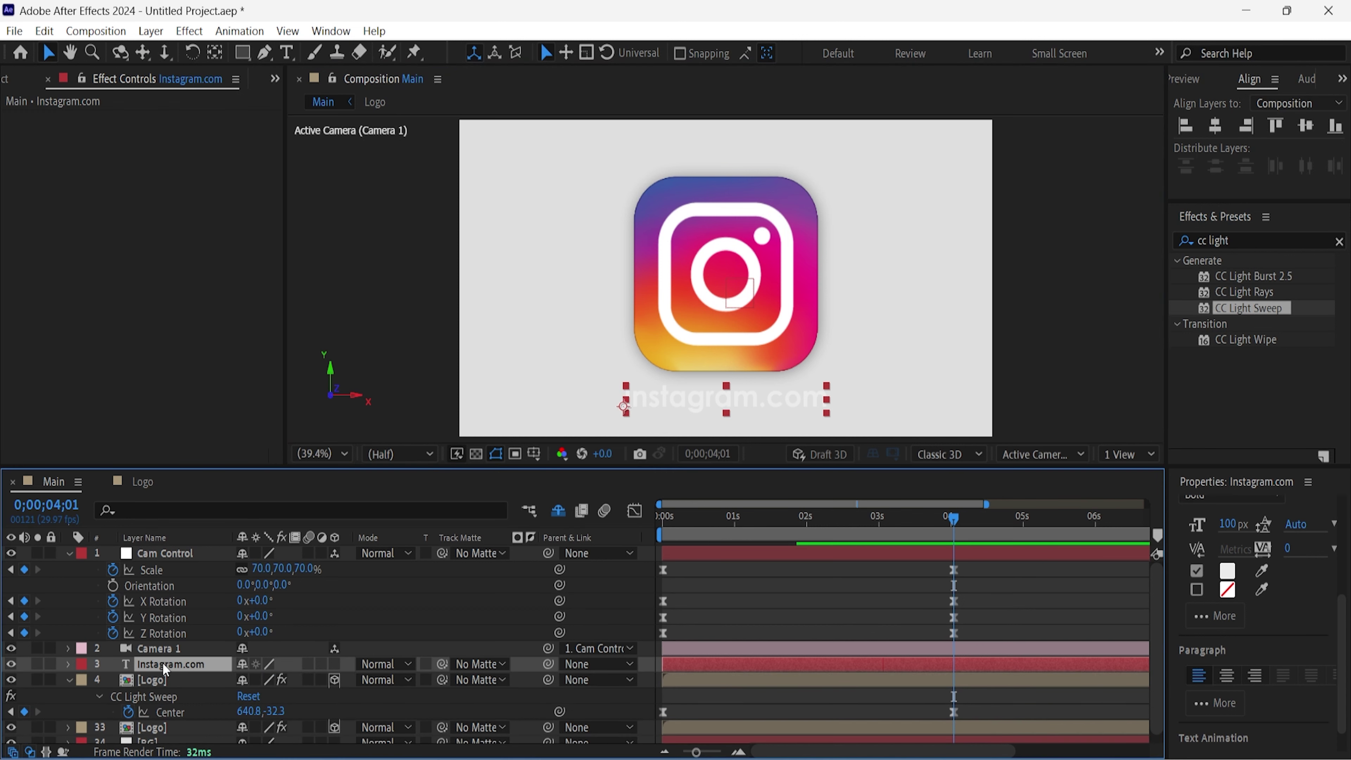
pyautogui.press('p')
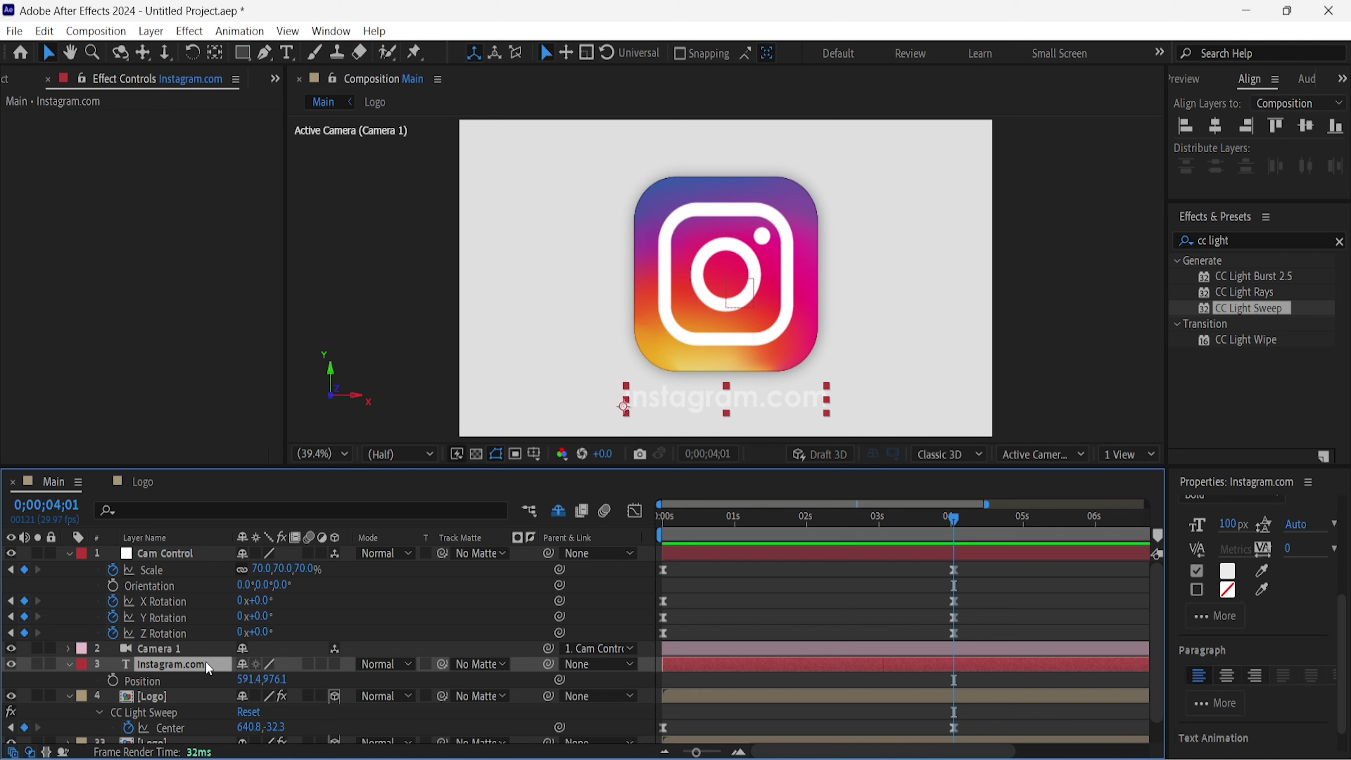
pyautogui.hotkey('shift', 't')
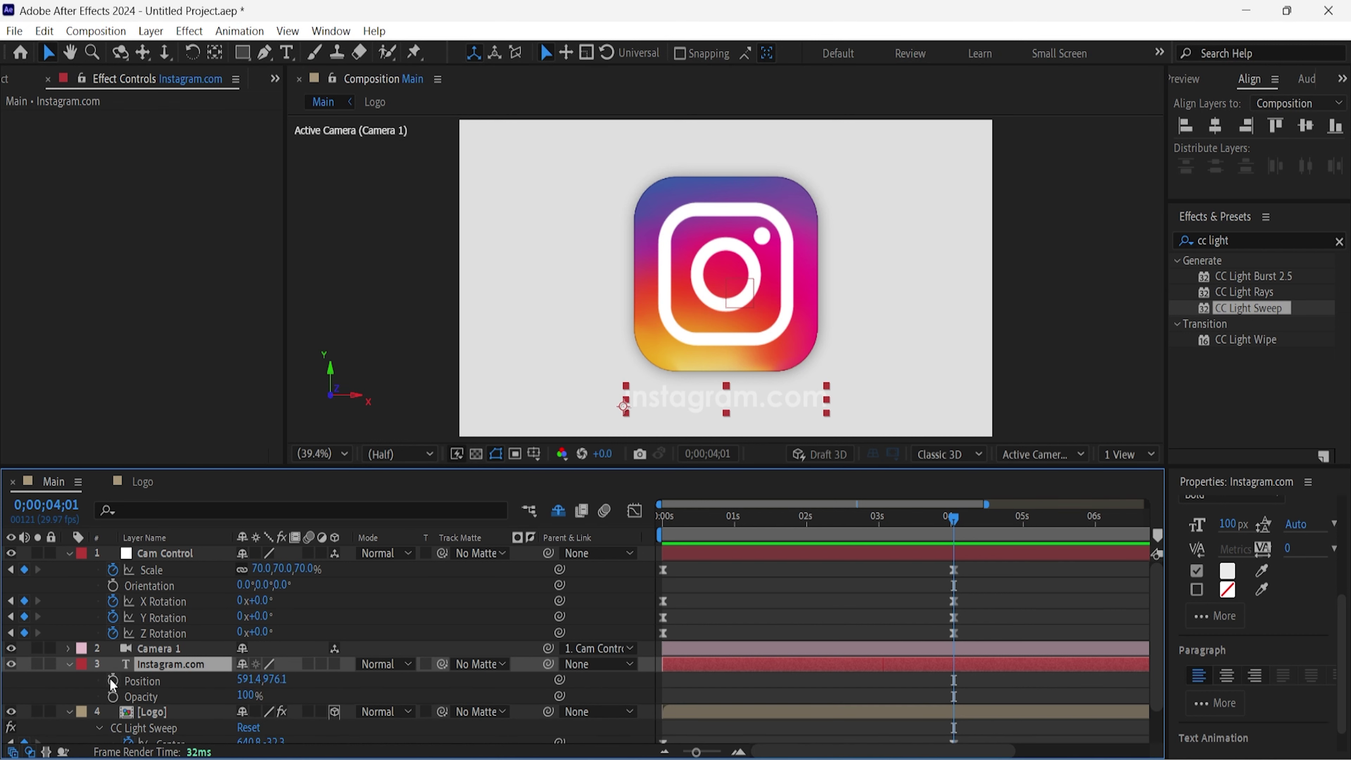
pyautogui.click(113, 681)
pyautogui.keyDown('shift'); pyautogui.click(112, 697); pyautogui.keyUp('shift')
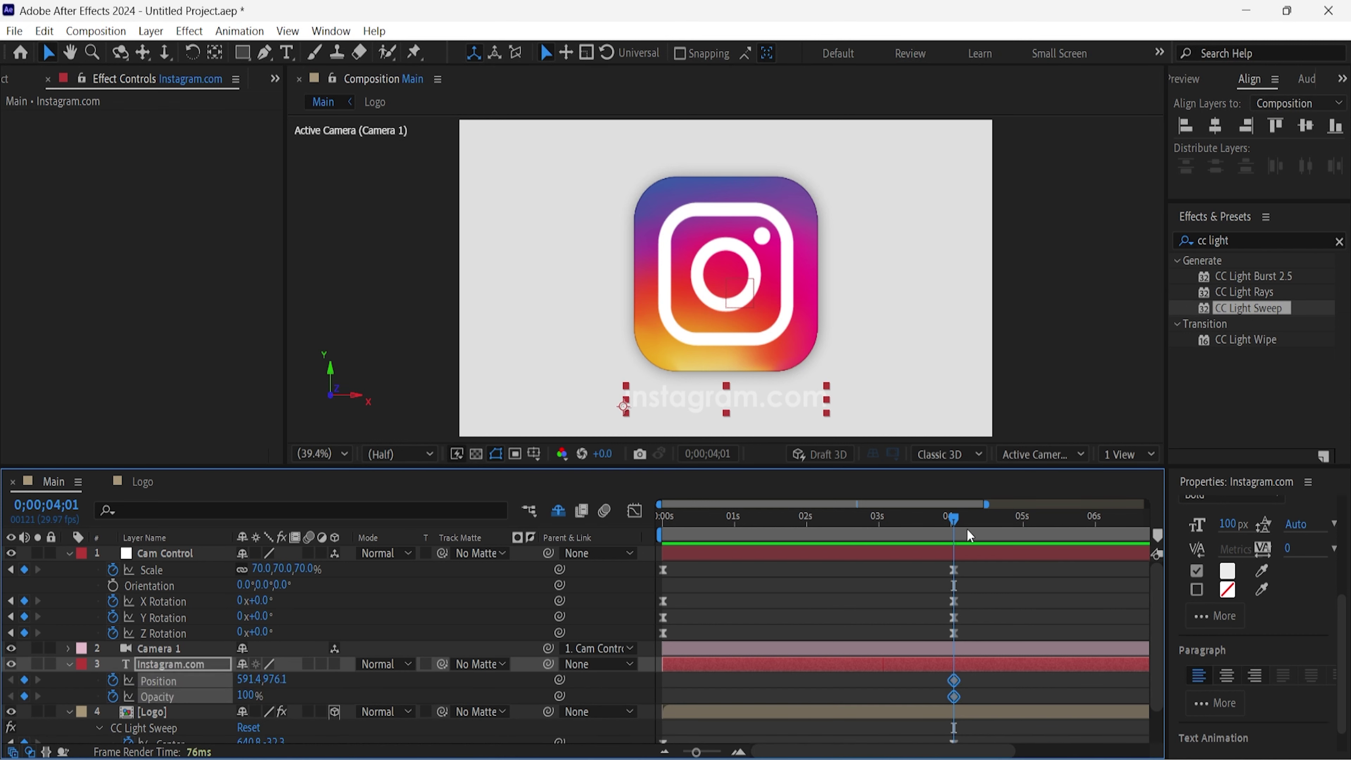
# At 0;00;03;10, lower the caption's Y position and set its Opacity to 0%.
pyautogui.moveTo(953, 520); pyautogui.dragTo(909, 532)
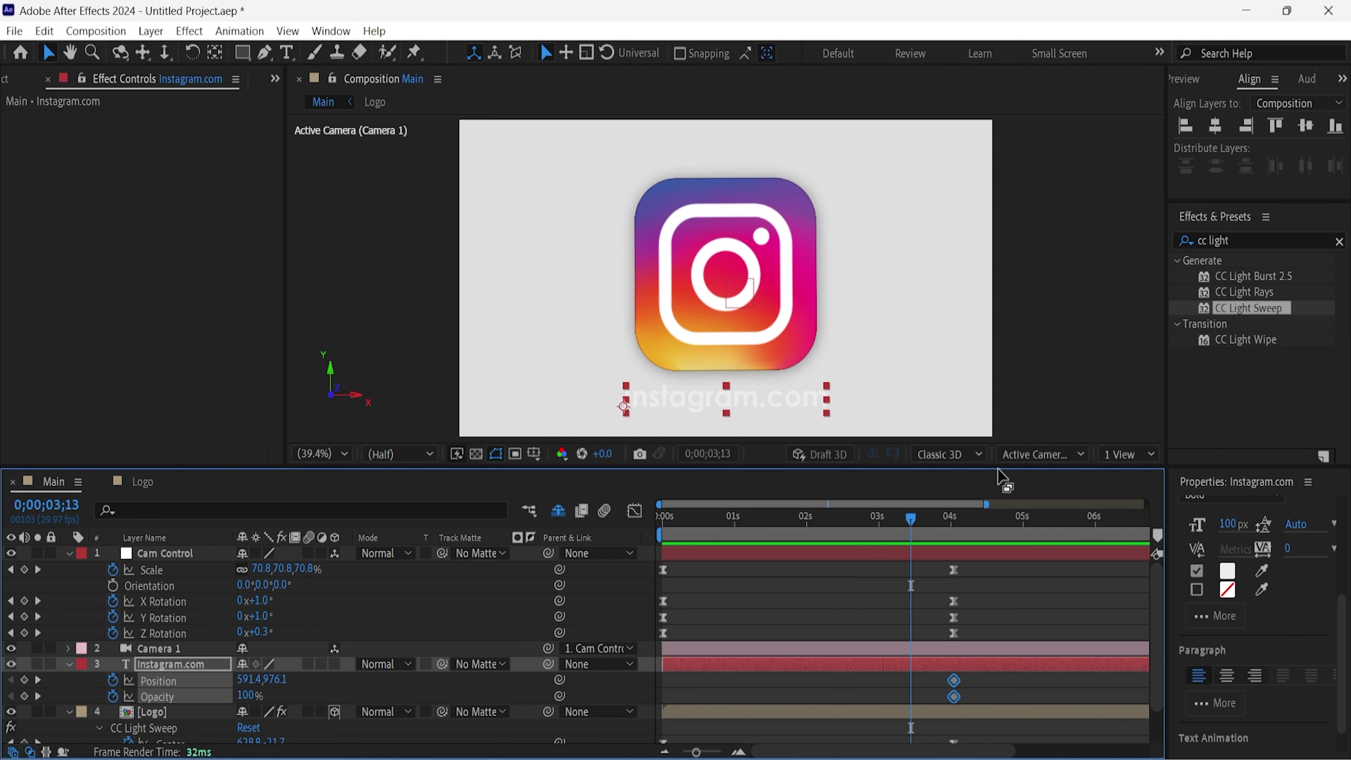
pyautogui.moveTo(998, 468); pyautogui.dragTo(1000, 379)
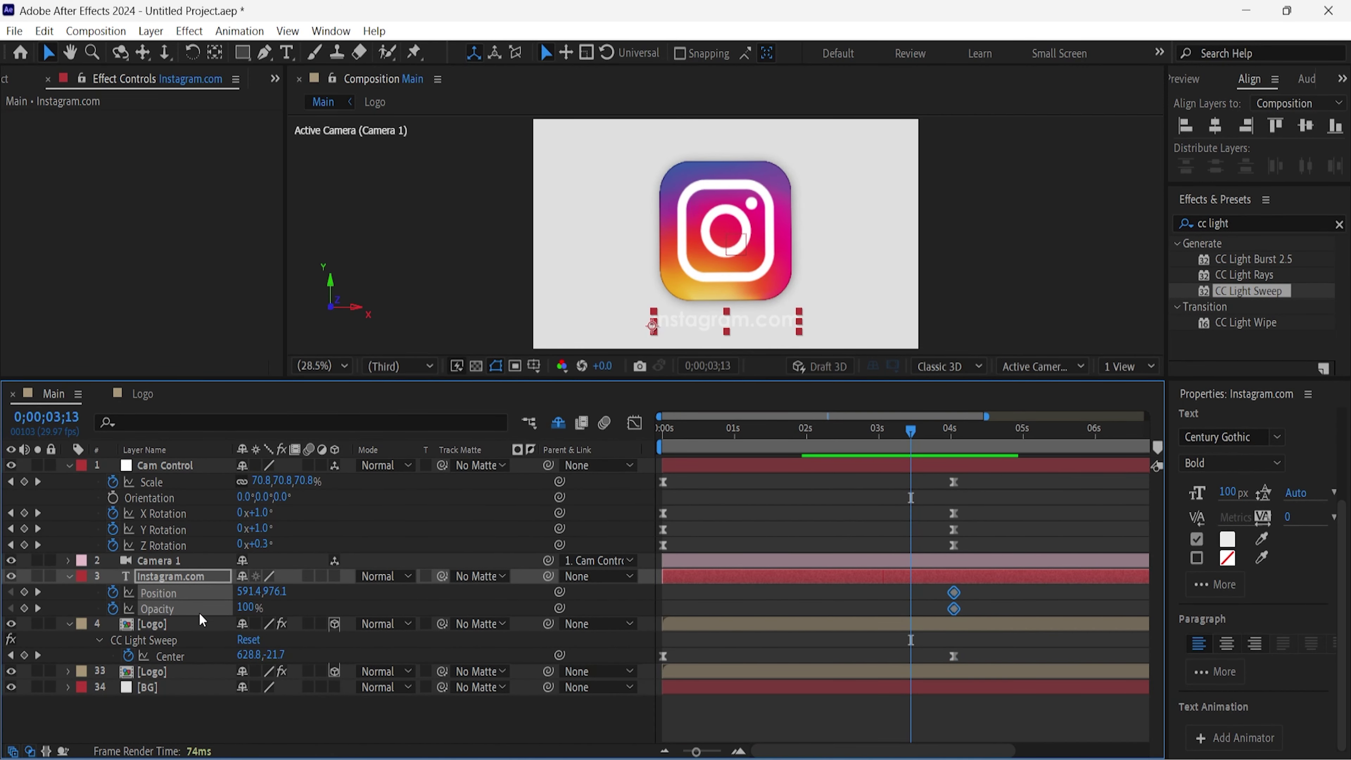
pyautogui.moveTo(911, 435); pyautogui.dragTo(904, 434)
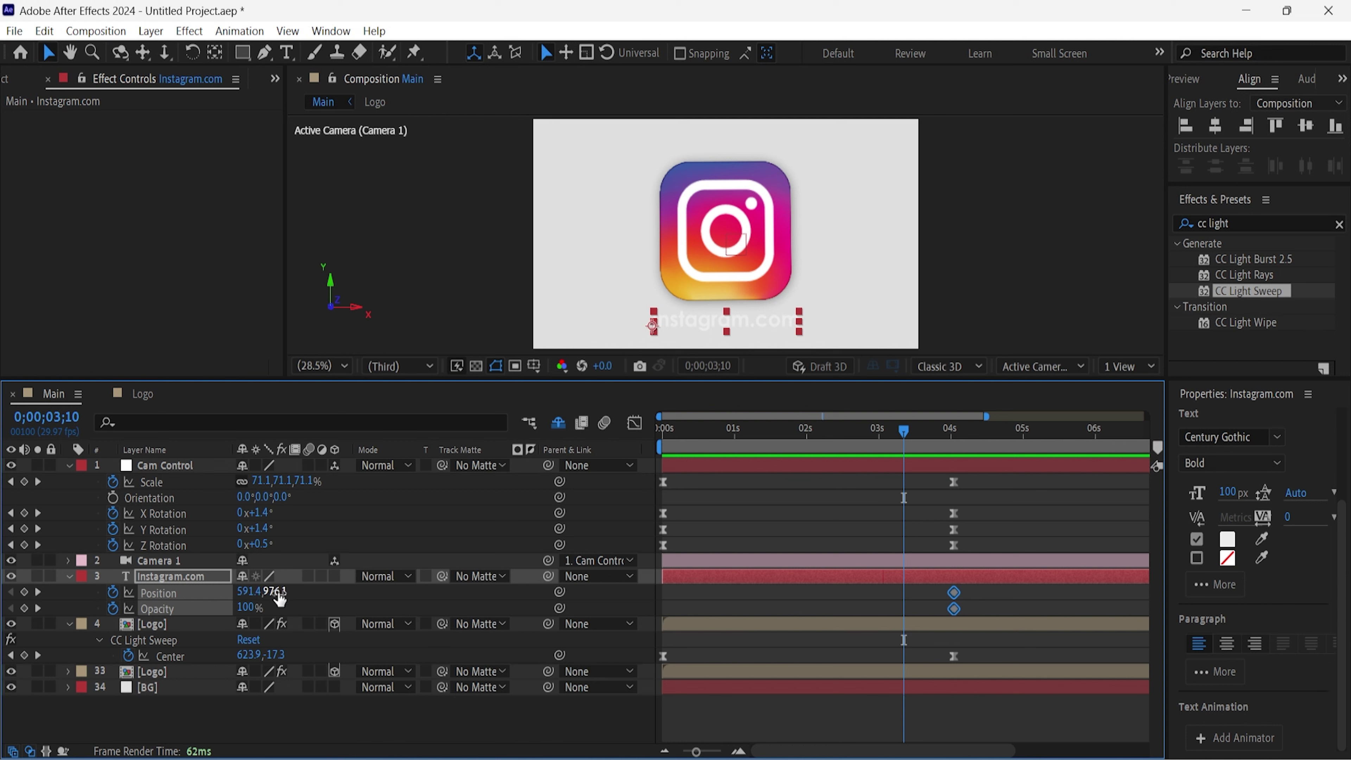
pyautogui.moveTo(278, 592); pyautogui.dragTo(302, 595)
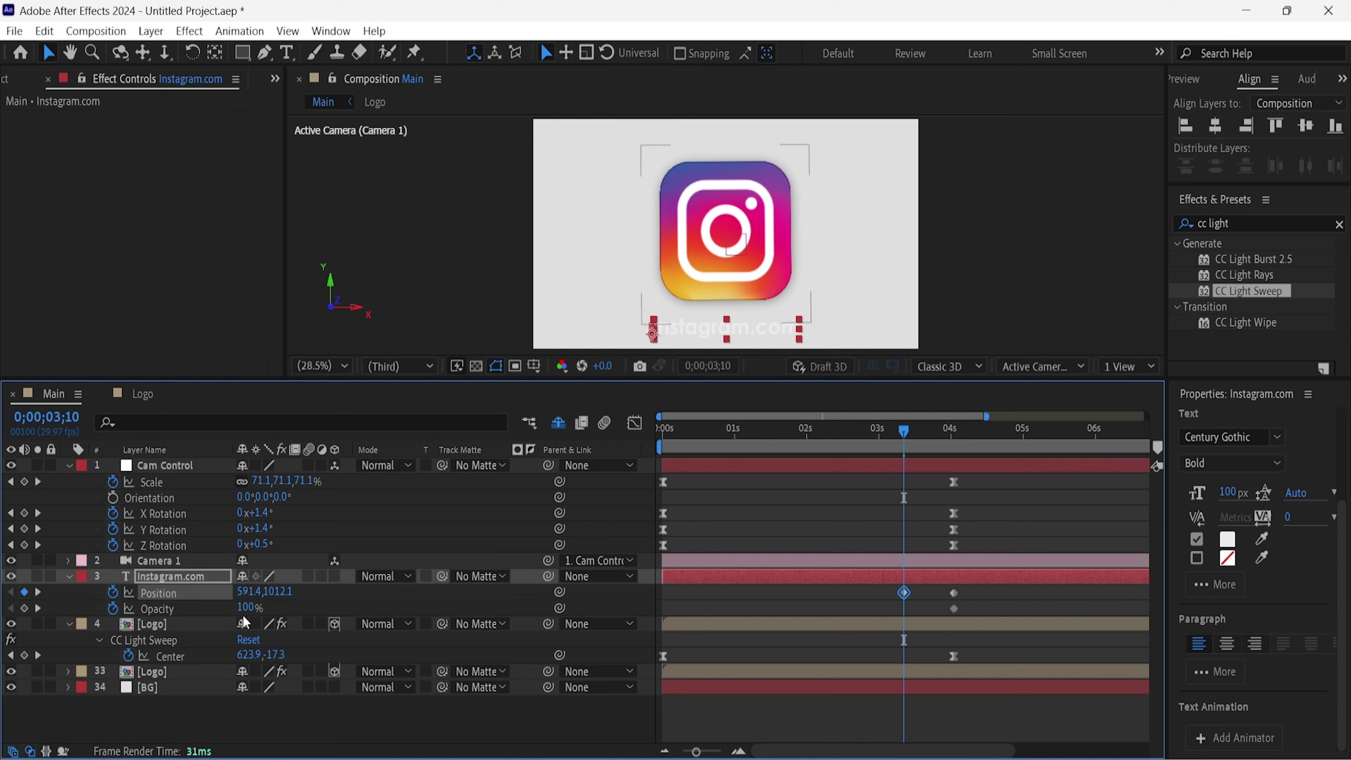
pyautogui.moveTo(252, 616); pyautogui.dragTo(202, 616)
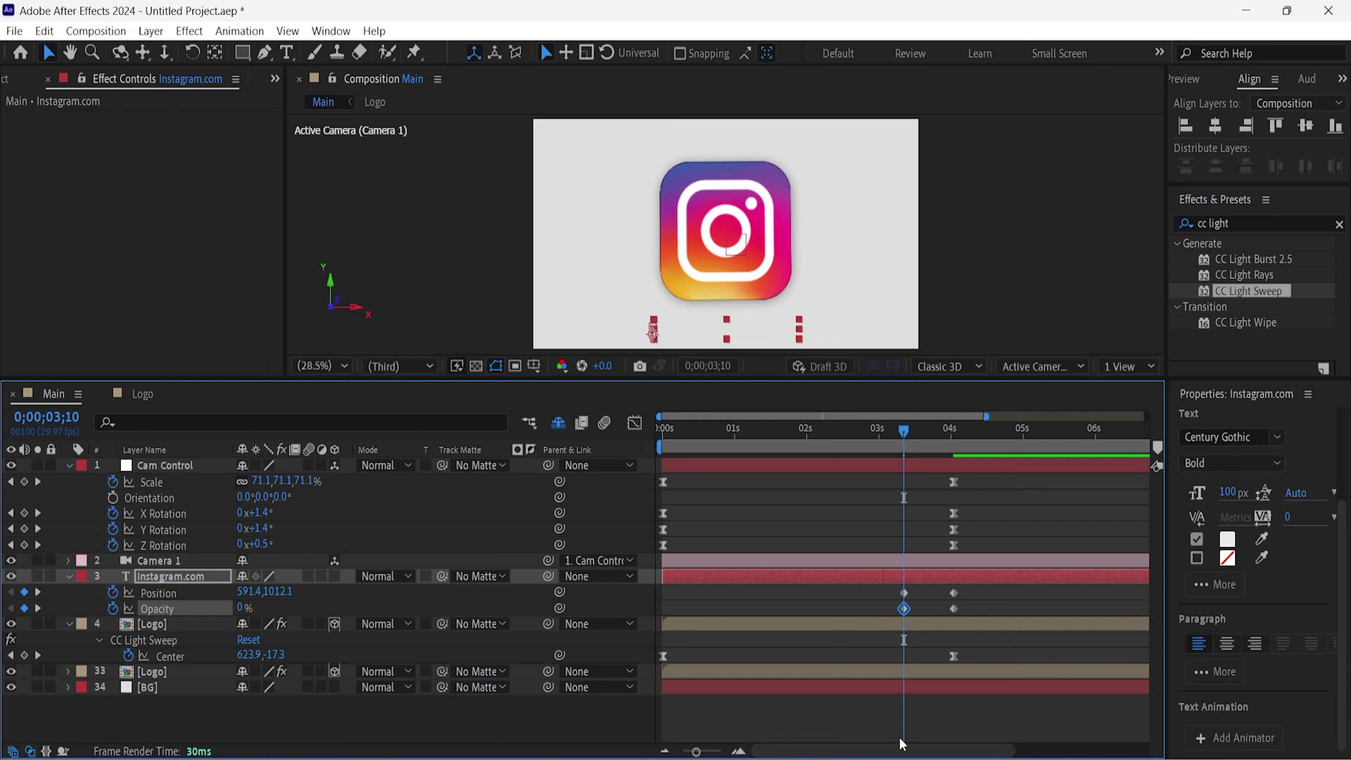
# Move the caption's starting keyframes earlier to about 2;16 and select all its keyframes.
pyautogui.click(940, 468)
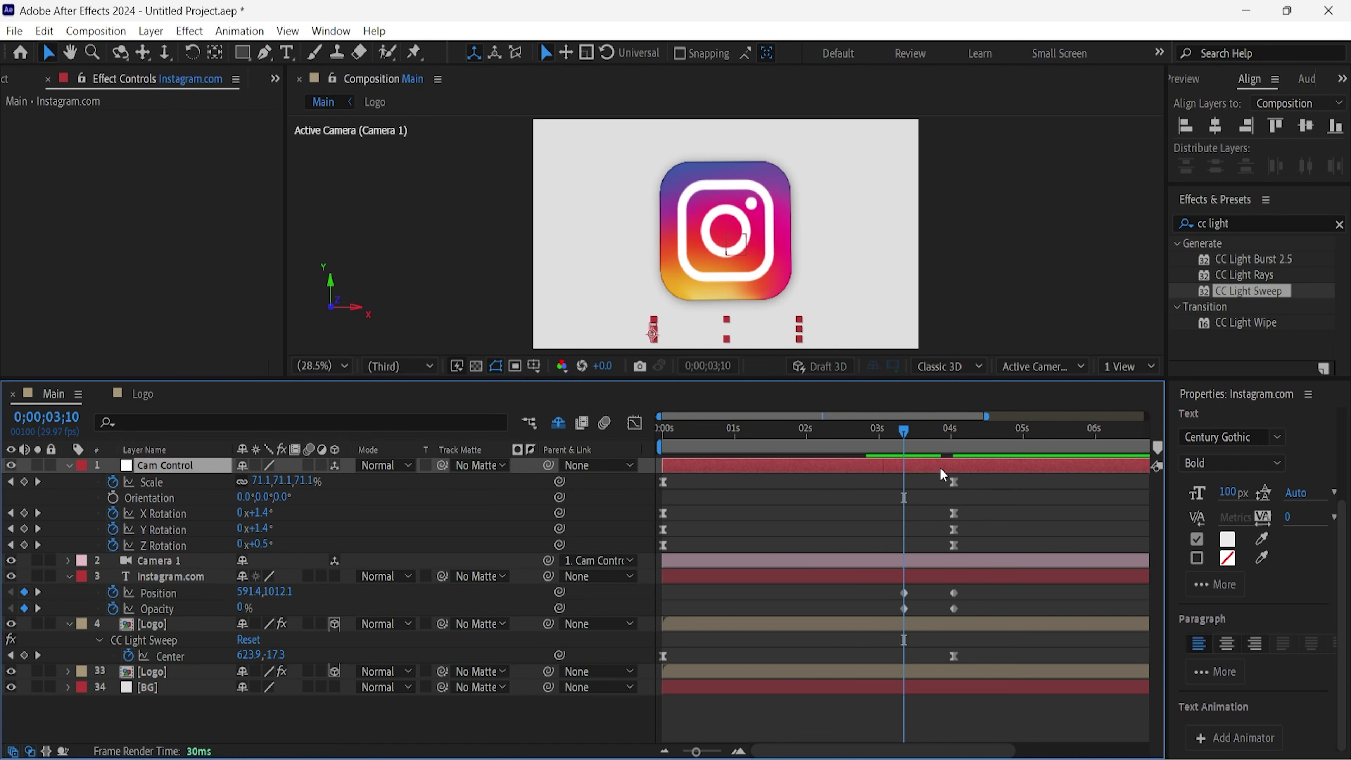
pyautogui.moveTo(908, 594); pyautogui.dragTo(912, 606)
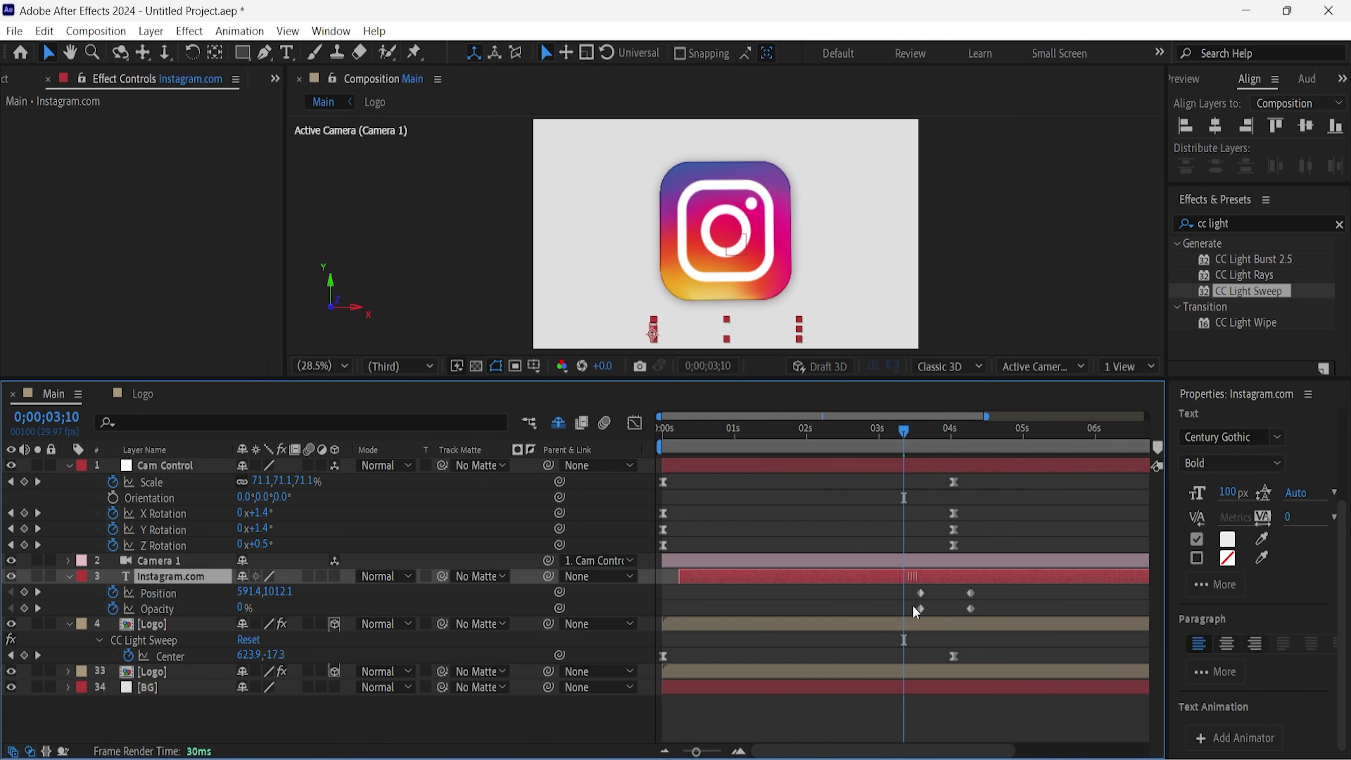
pyautogui.hotkey('ctrl', 'z')
pyautogui.click(917, 601)
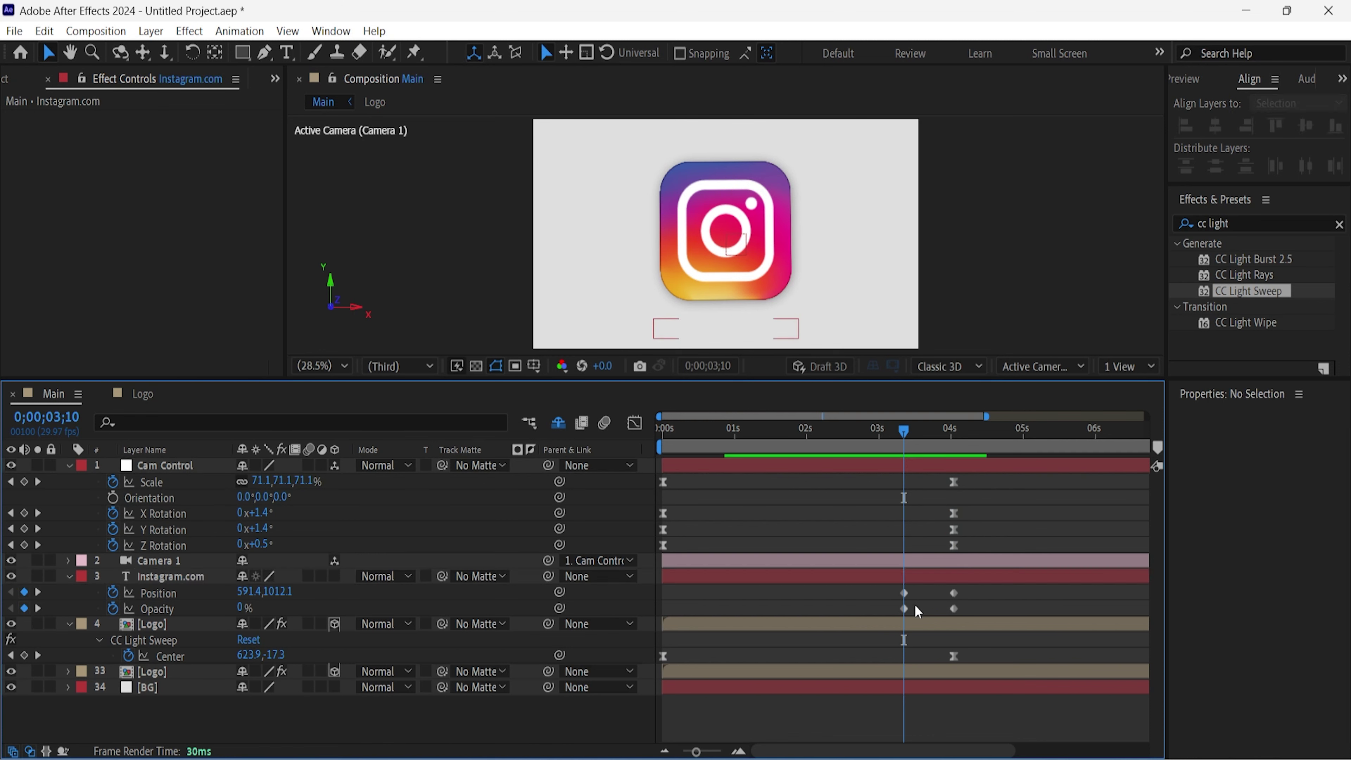
pyautogui.moveTo(929, 615)
pyautogui.mouseDown()
pyautogui.moveTo(877, 588)
pyautogui.moveTo(845, 592)
pyautogui.mouseUp()
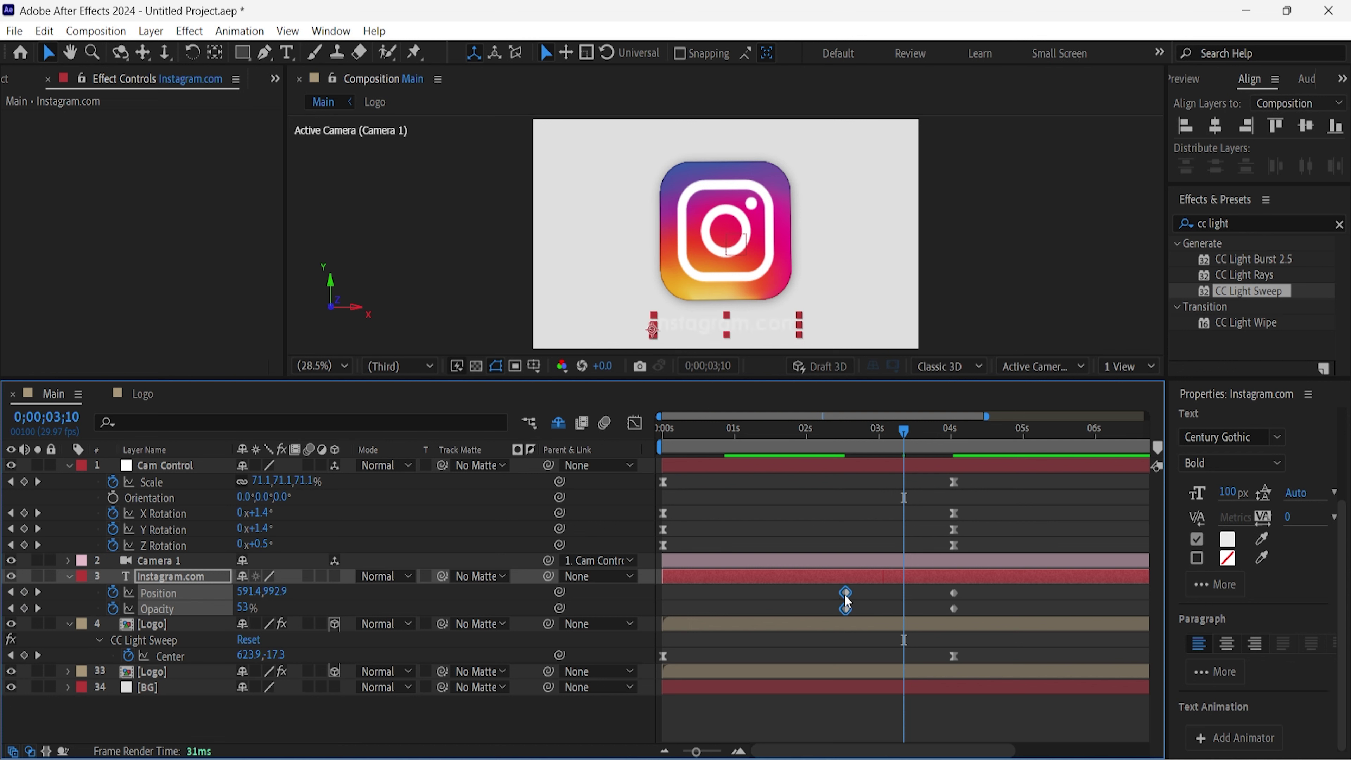
pyautogui.moveTo(852, 596); pyautogui.dragTo(859, 597)
pyautogui.moveTo(1017, 606); pyautogui.dragTo(821, 594)
# Easy Ease the caption's Position and Opacity keys and reshape the speed curve to settle slowly.
pyautogui.rightClick(955, 613)
pyautogui.moveTo(1011, 599)
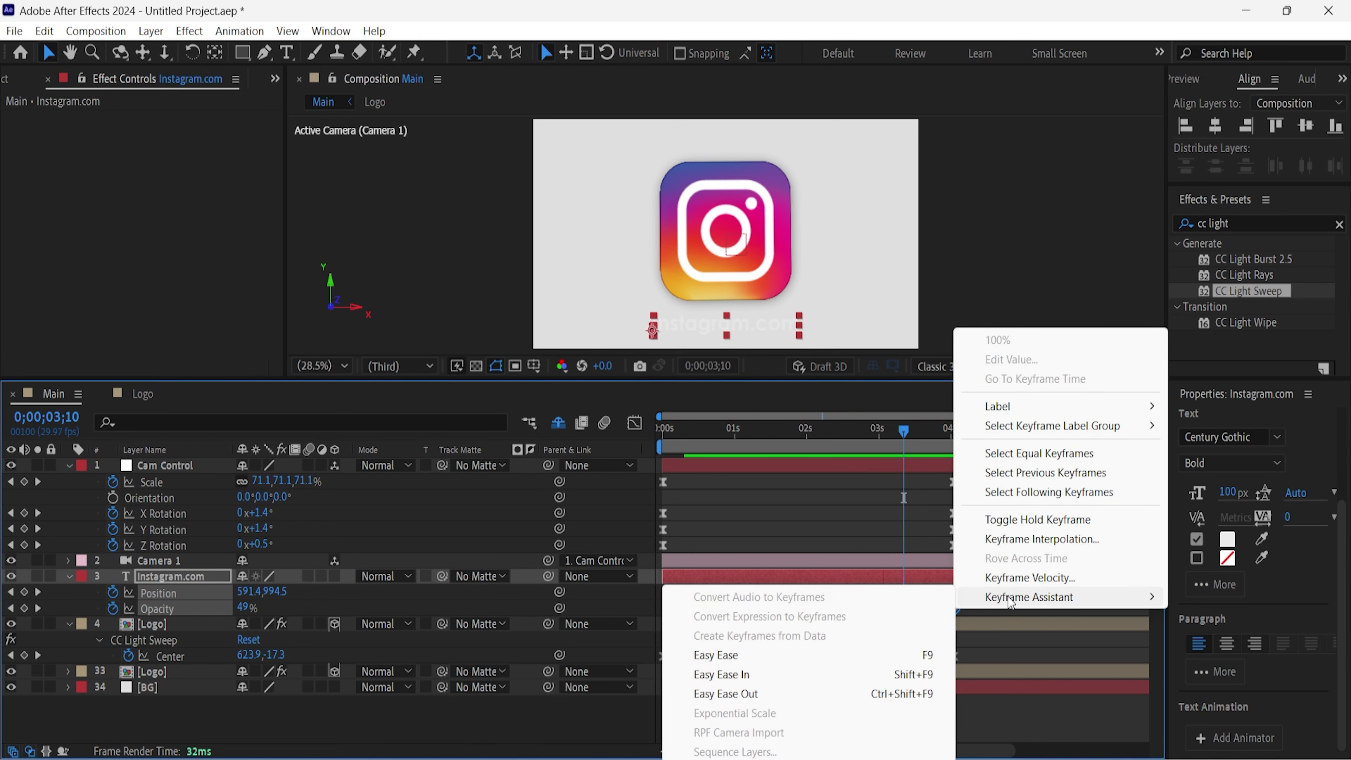
pyautogui.click(877, 665)
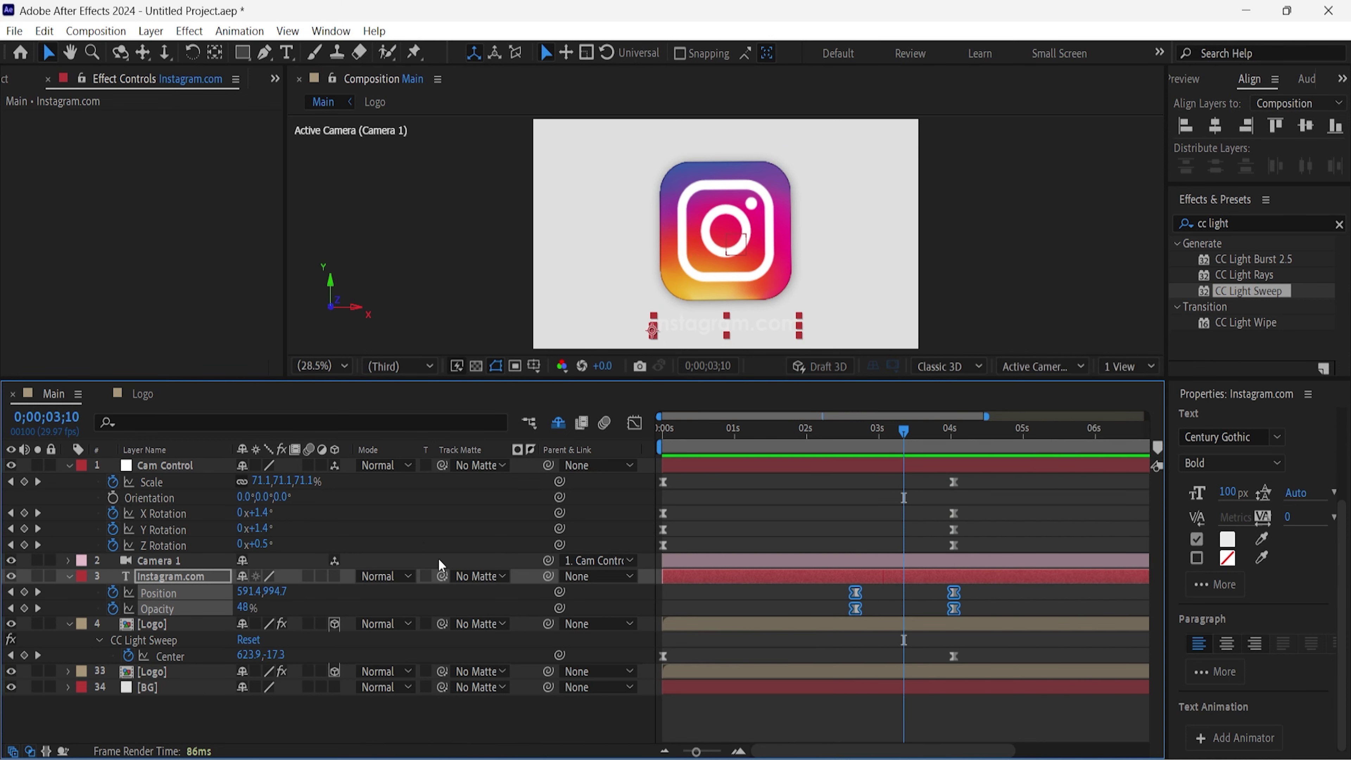
pyautogui.click(635, 424)
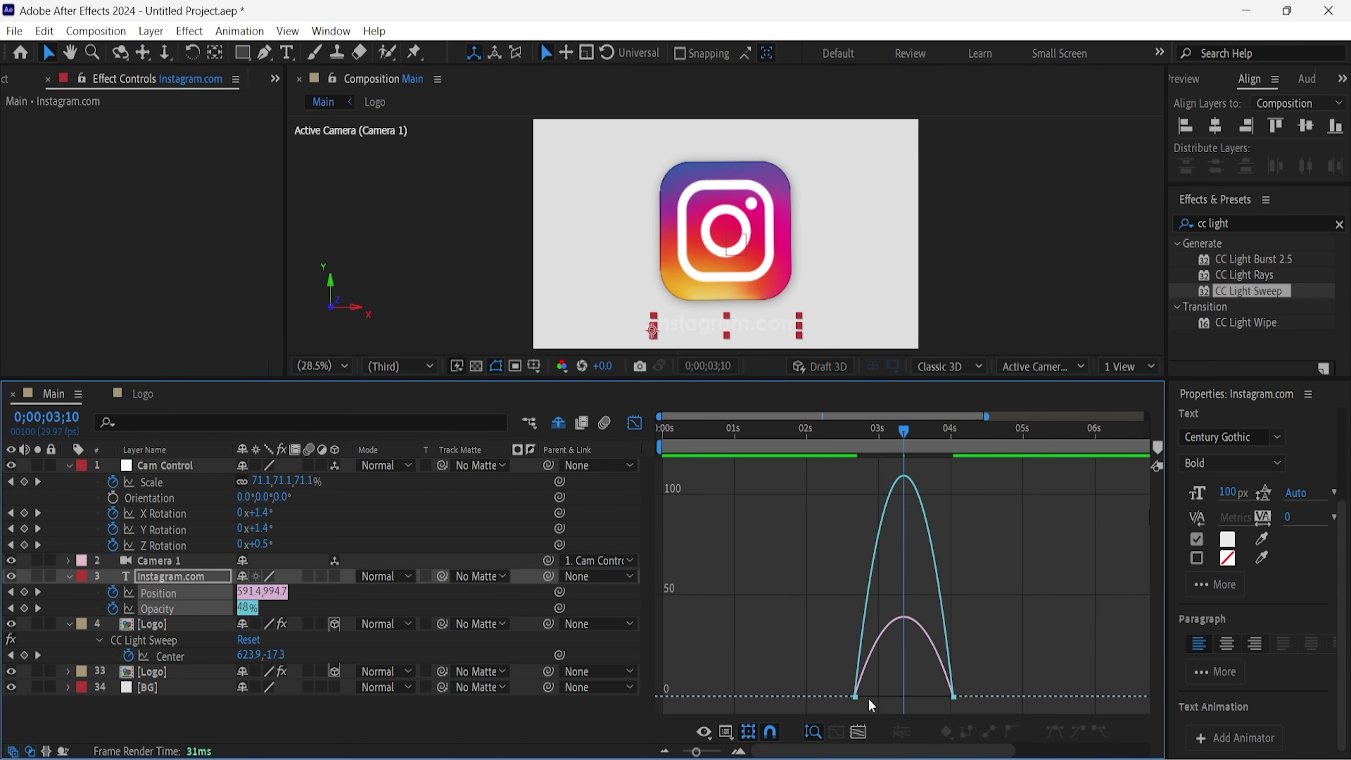
pyautogui.click(955, 698)
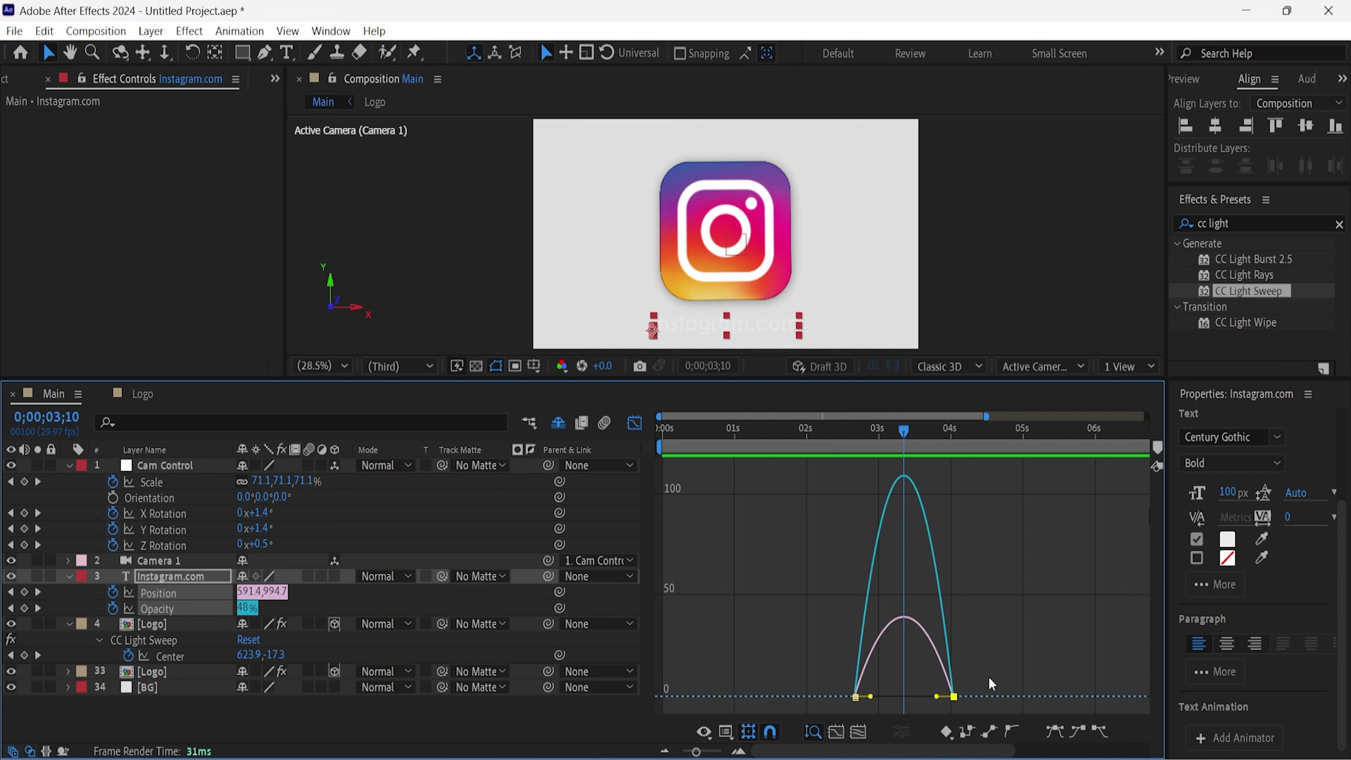
pyautogui.click(978, 683)
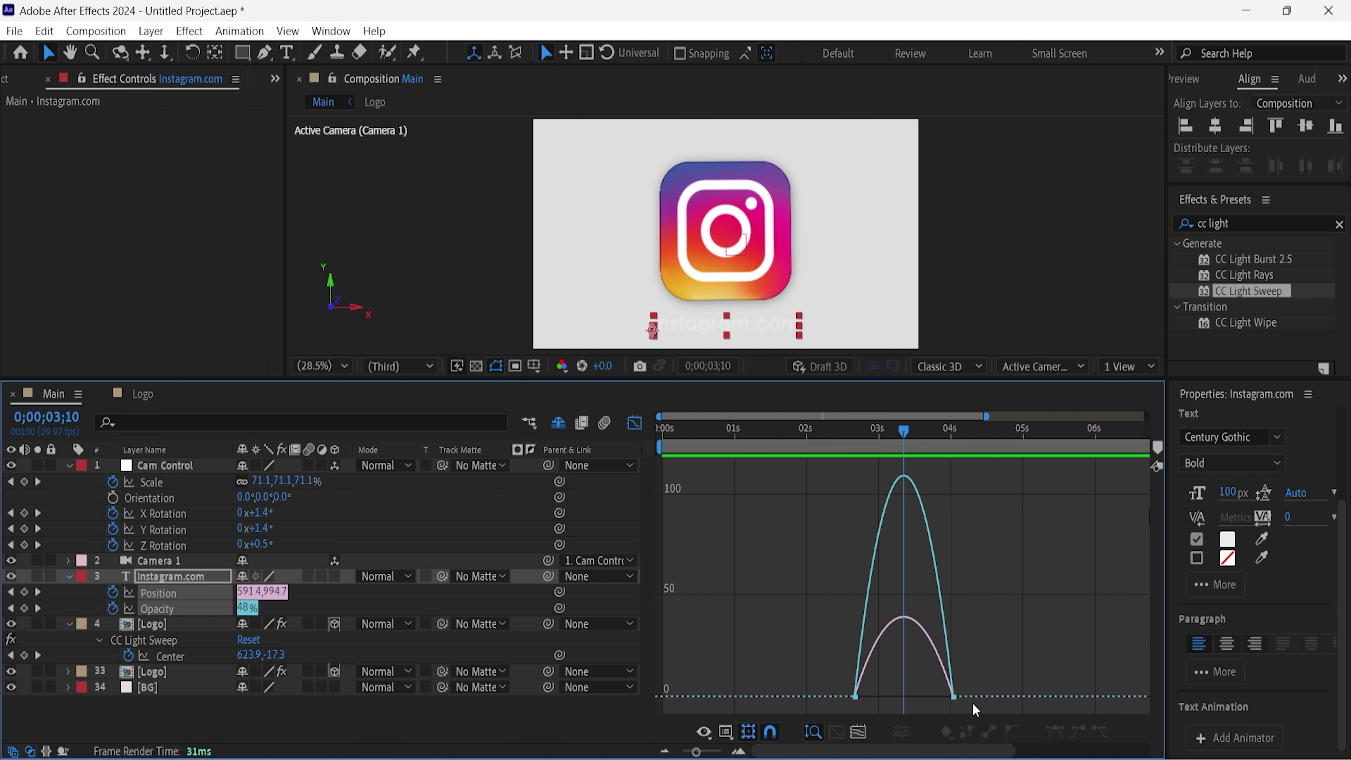
pyautogui.moveTo(933, 686)
pyautogui.mouseDown()
pyautogui.moveTo(943, 702)
pyautogui.moveTo(890, 692)
pyautogui.mouseUp()
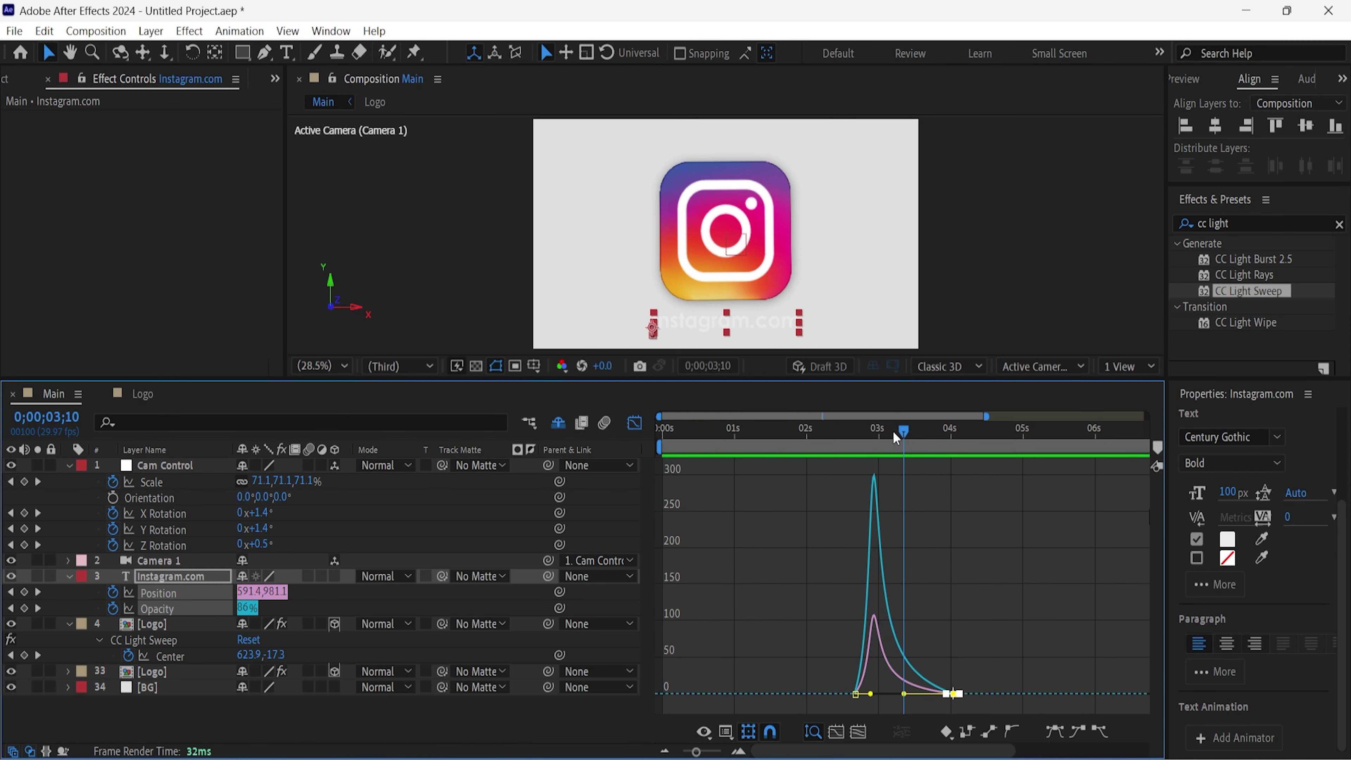
pyautogui.moveTo(892, 431); pyautogui.dragTo(588, 432)
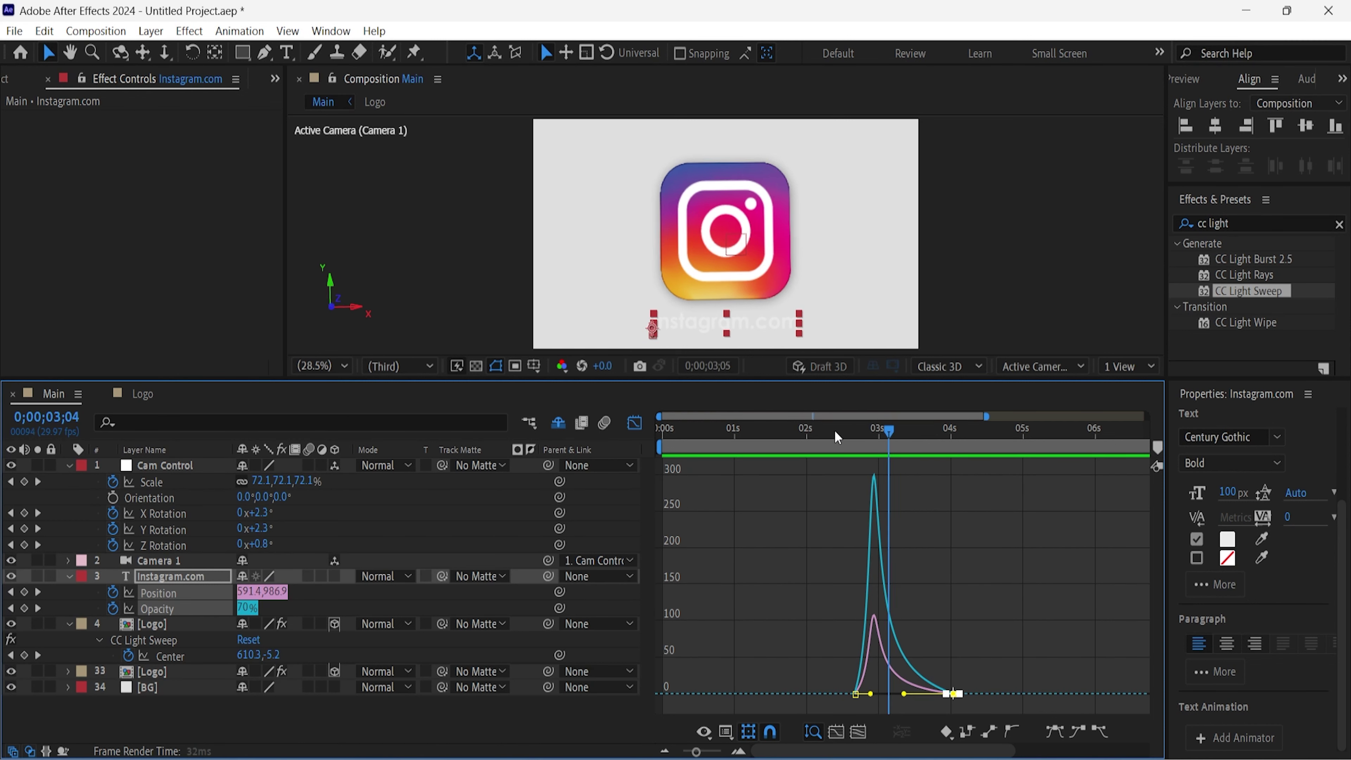
# Back in layer view, preview the animation and scrub back to review the caption's fade-in.
pyautogui.click(642, 420)
pyautogui.press('space')
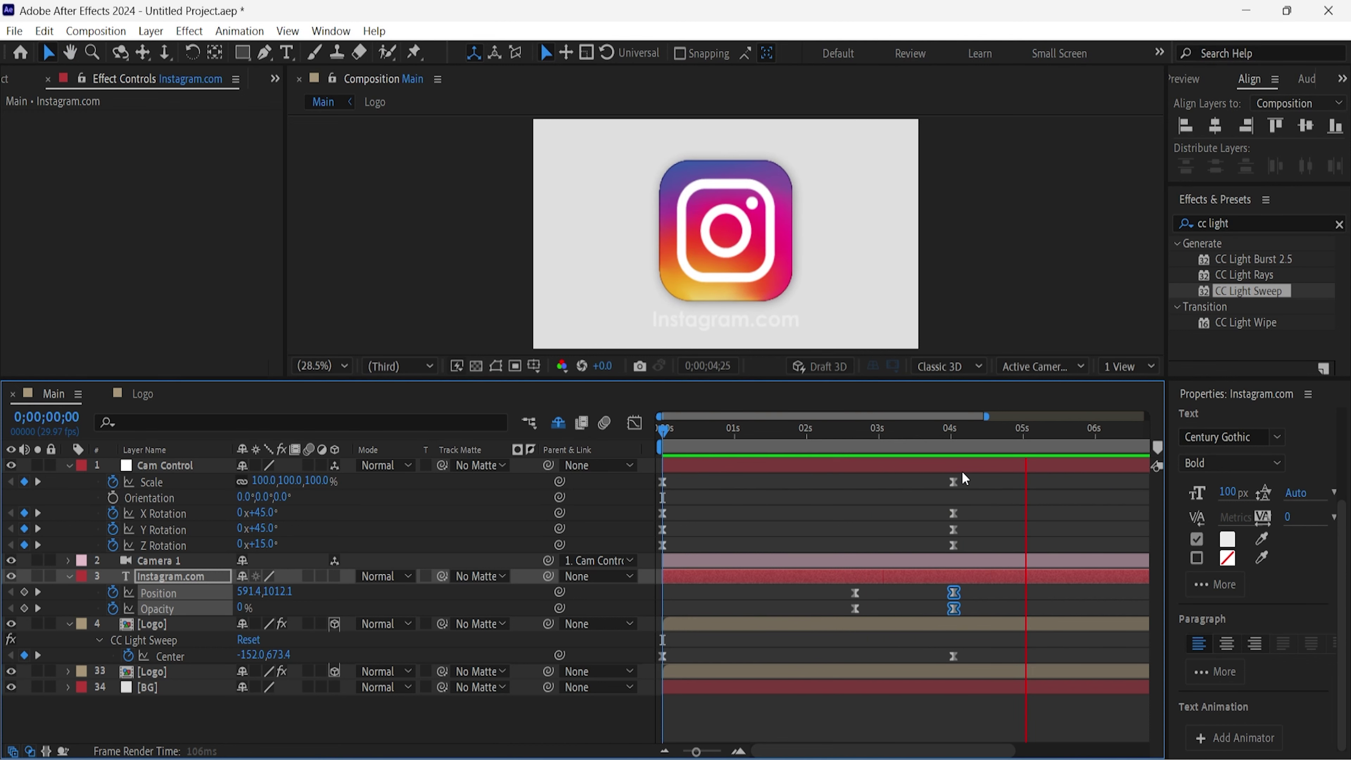
pyautogui.press('space')
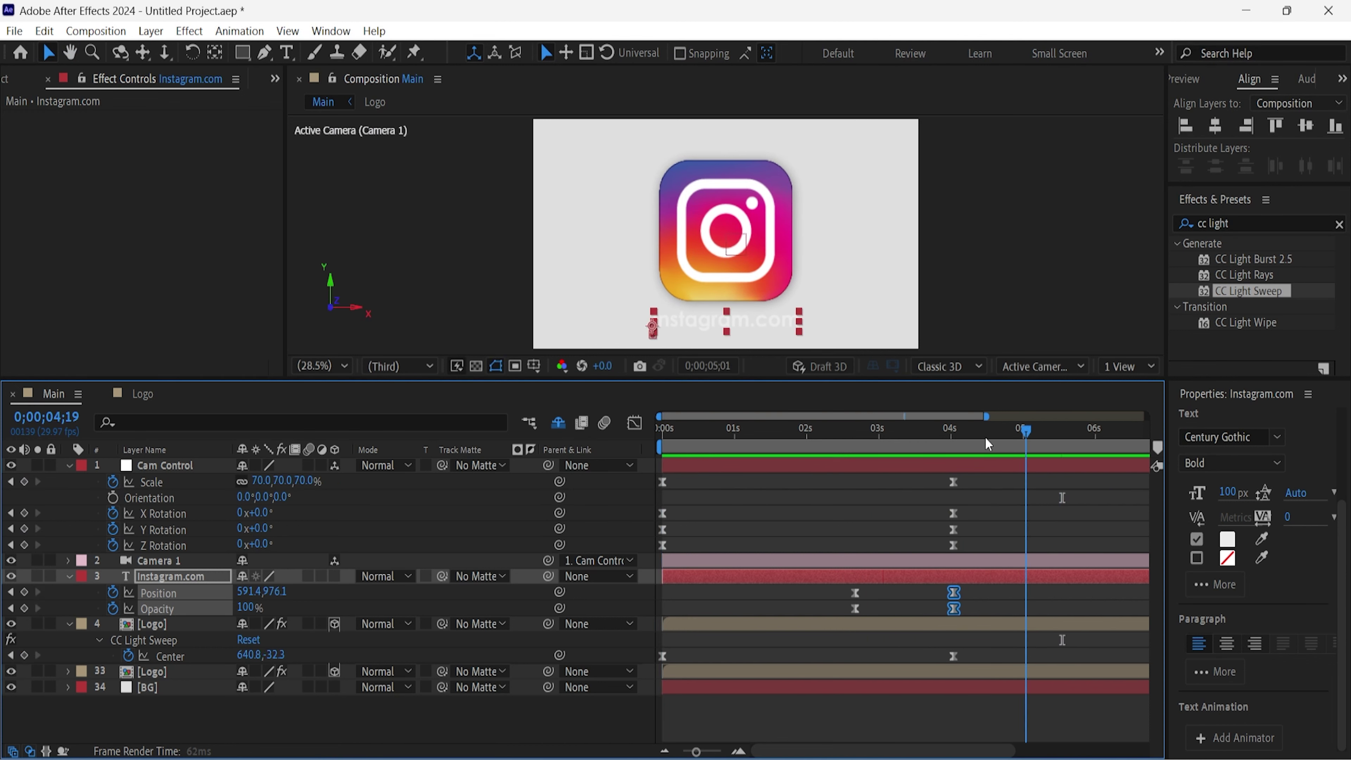
pyautogui.moveTo(984, 437)
pyautogui.mouseDown()
pyautogui.moveTo(863, 436)
pyautogui.moveTo(920, 434)
pyautogui.mouseUp()
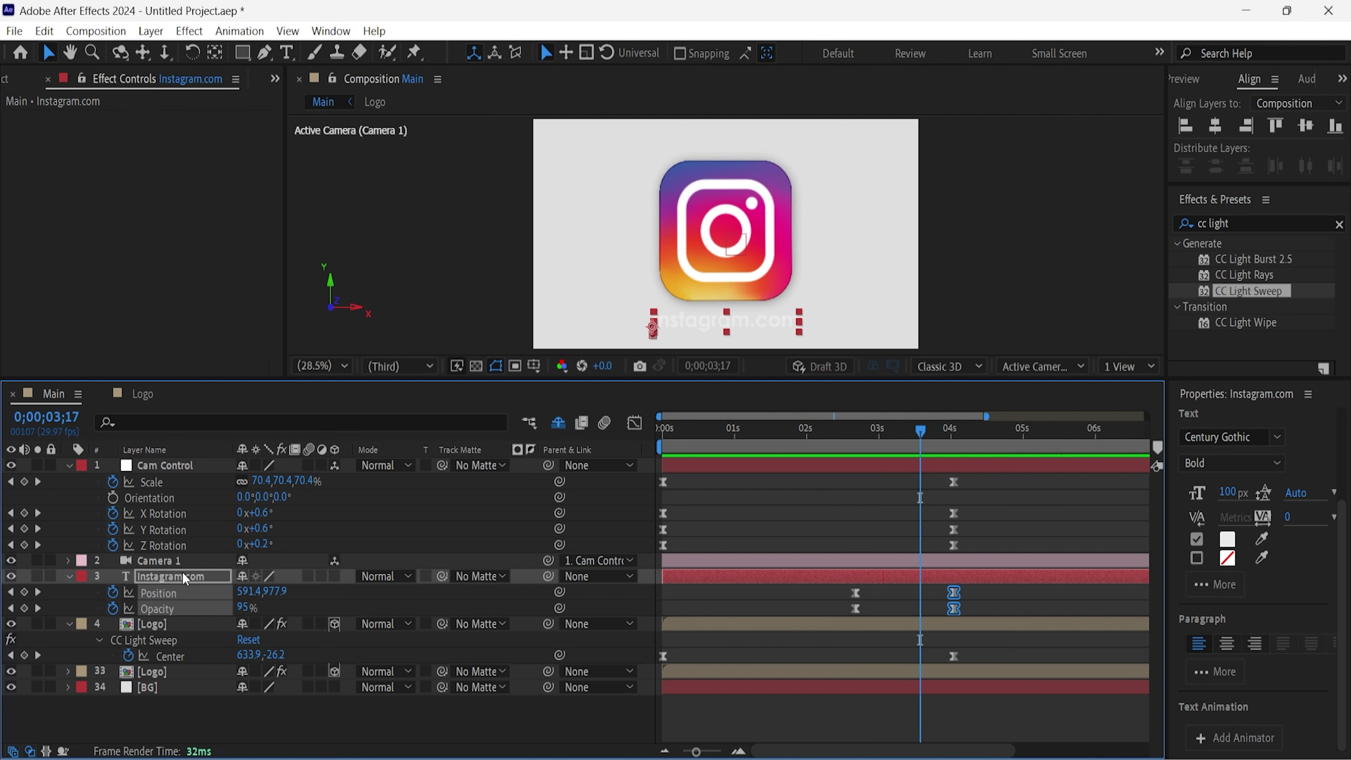
pyautogui.click(1040, 575)
# Give the Instagram.com caption a light grey BCBCBC fill.
pyautogui.click(1229, 541)
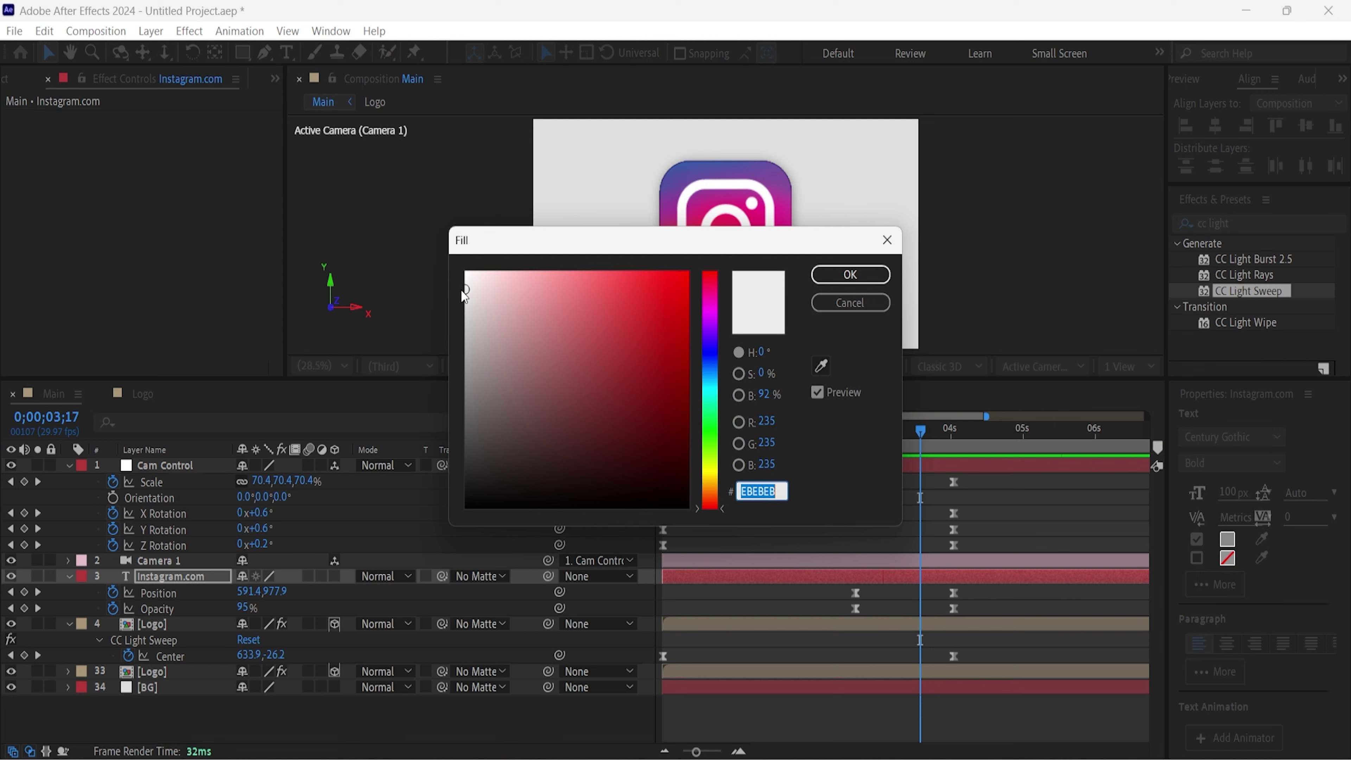
pyautogui.moveTo(471, 296)
pyautogui.mouseDown()
pyautogui.moveTo(461, 348)
pyautogui.moveTo(463, 332)
pyautogui.mouseUp()
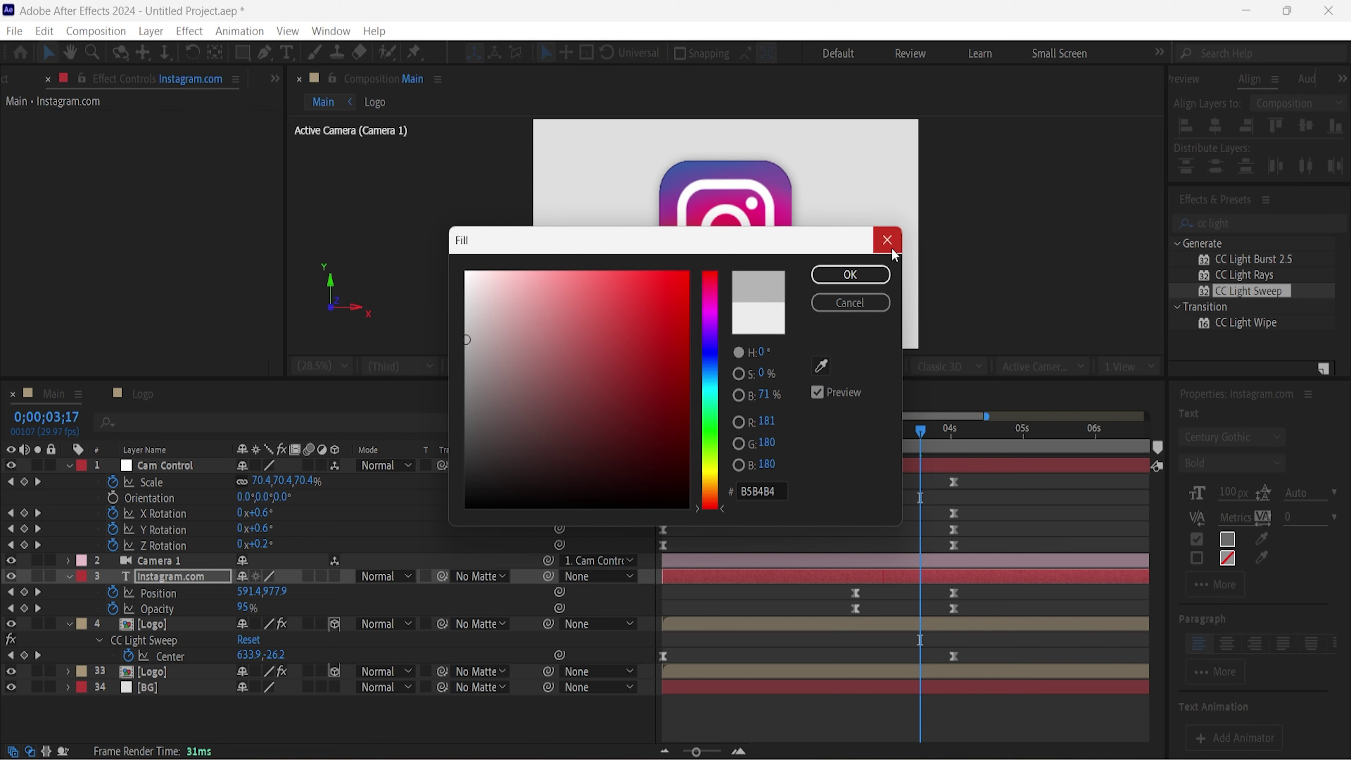
pyautogui.click(850, 274)
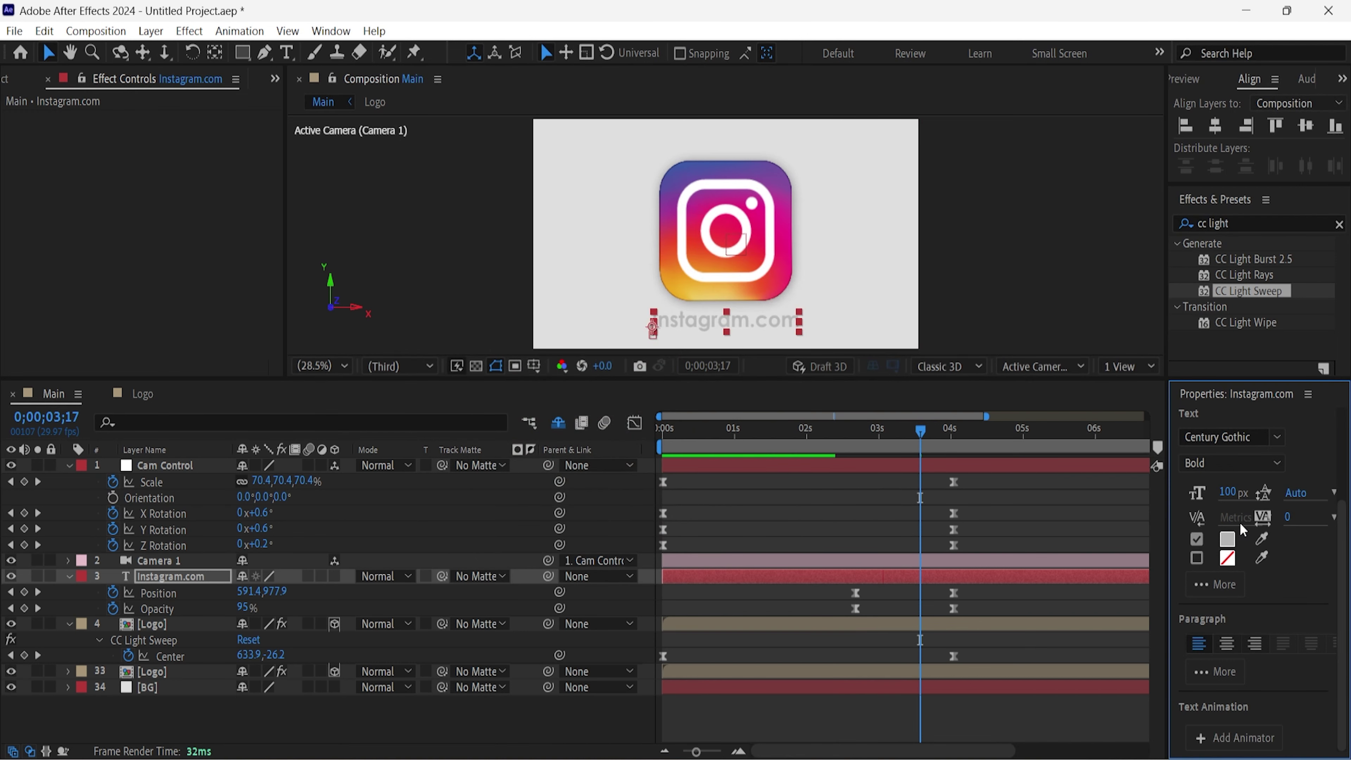
# Keep the Bold style and try Cooper Black, then Copperplate Gothic Bold, as the caption font.
pyautogui.click(1262, 463)
pyautogui.click(1262, 463)
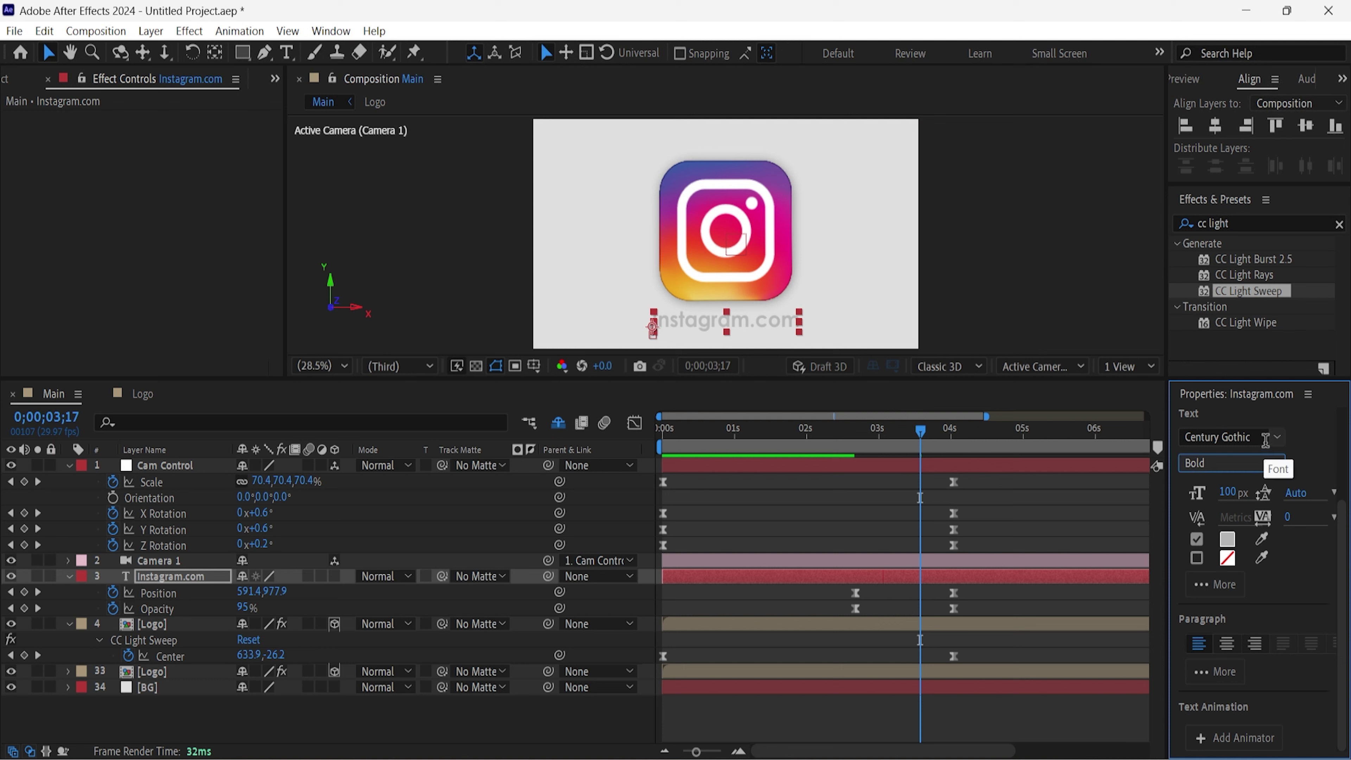
pyautogui.click(1278, 439)
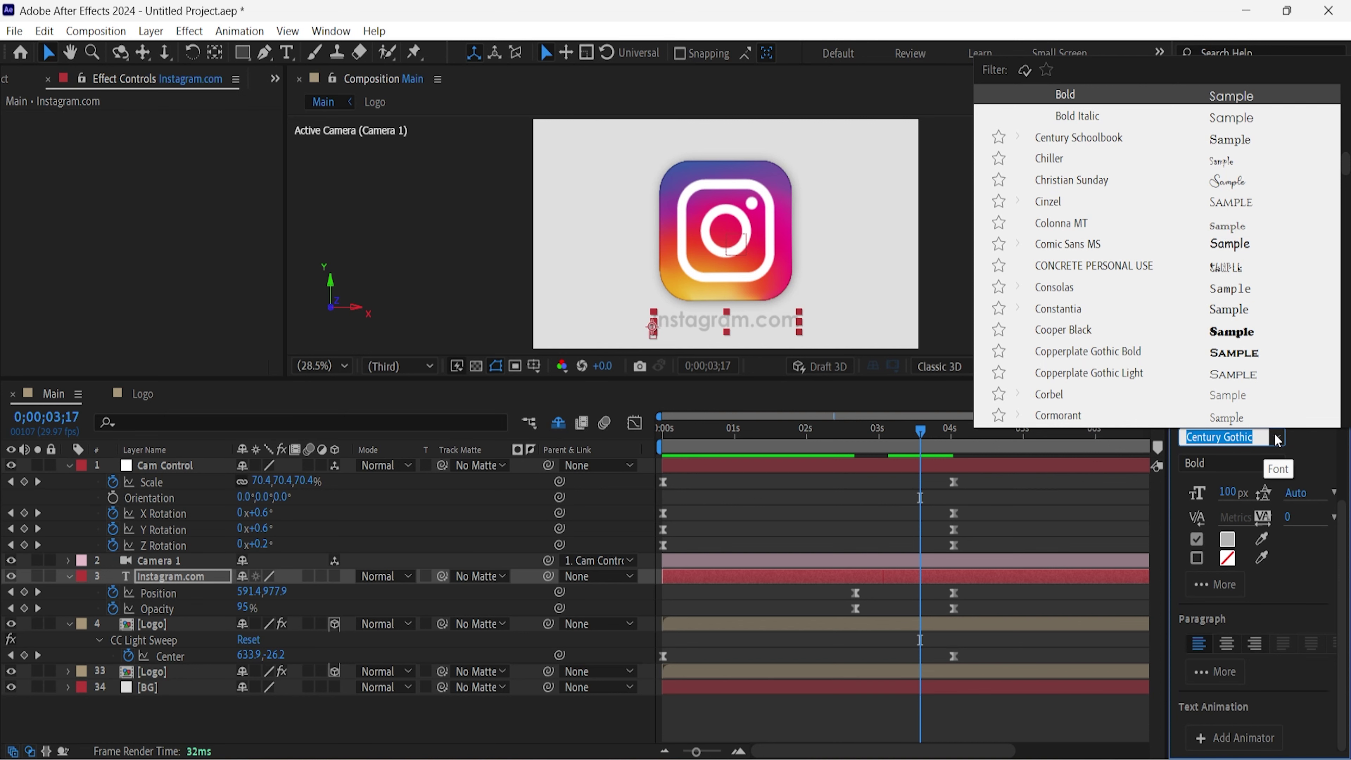
pyautogui.click(1245, 332)
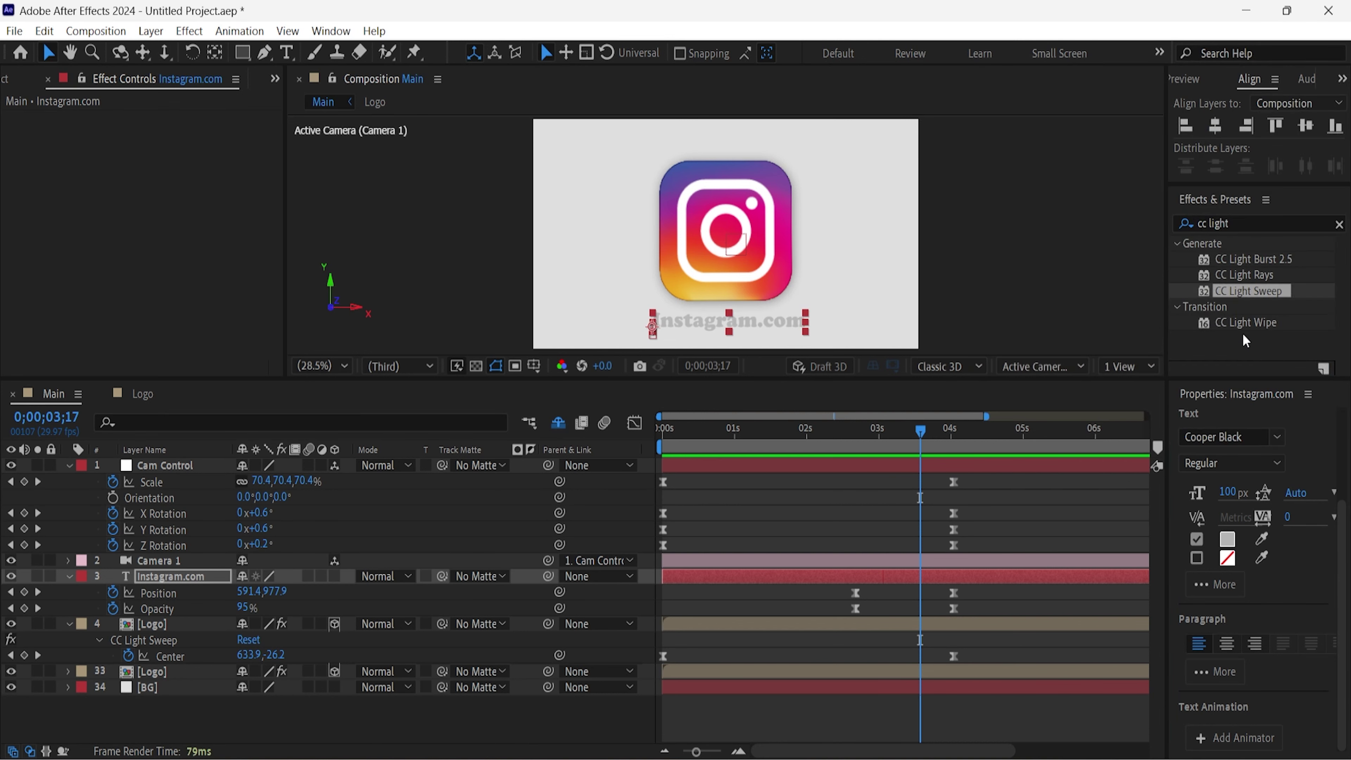
pyautogui.click(1277, 437)
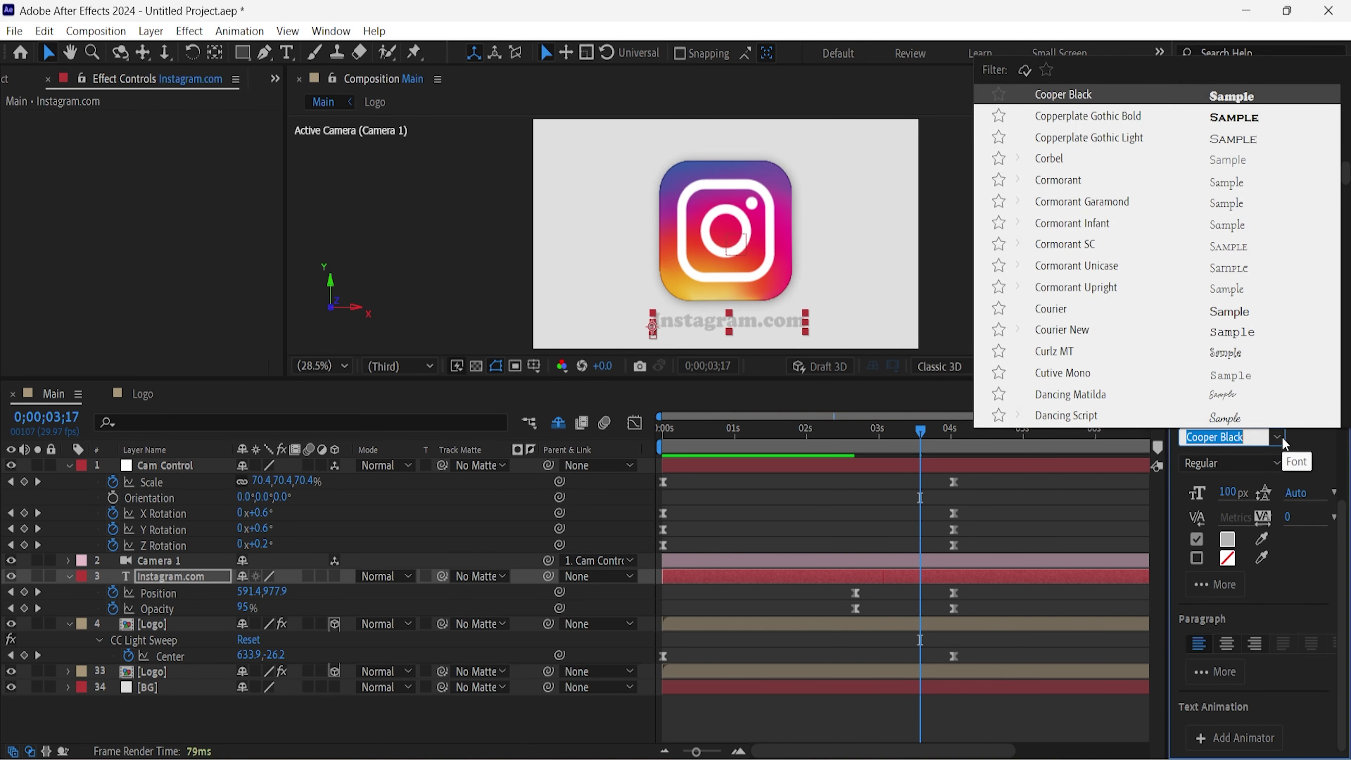
pyautogui.click(1231, 122)
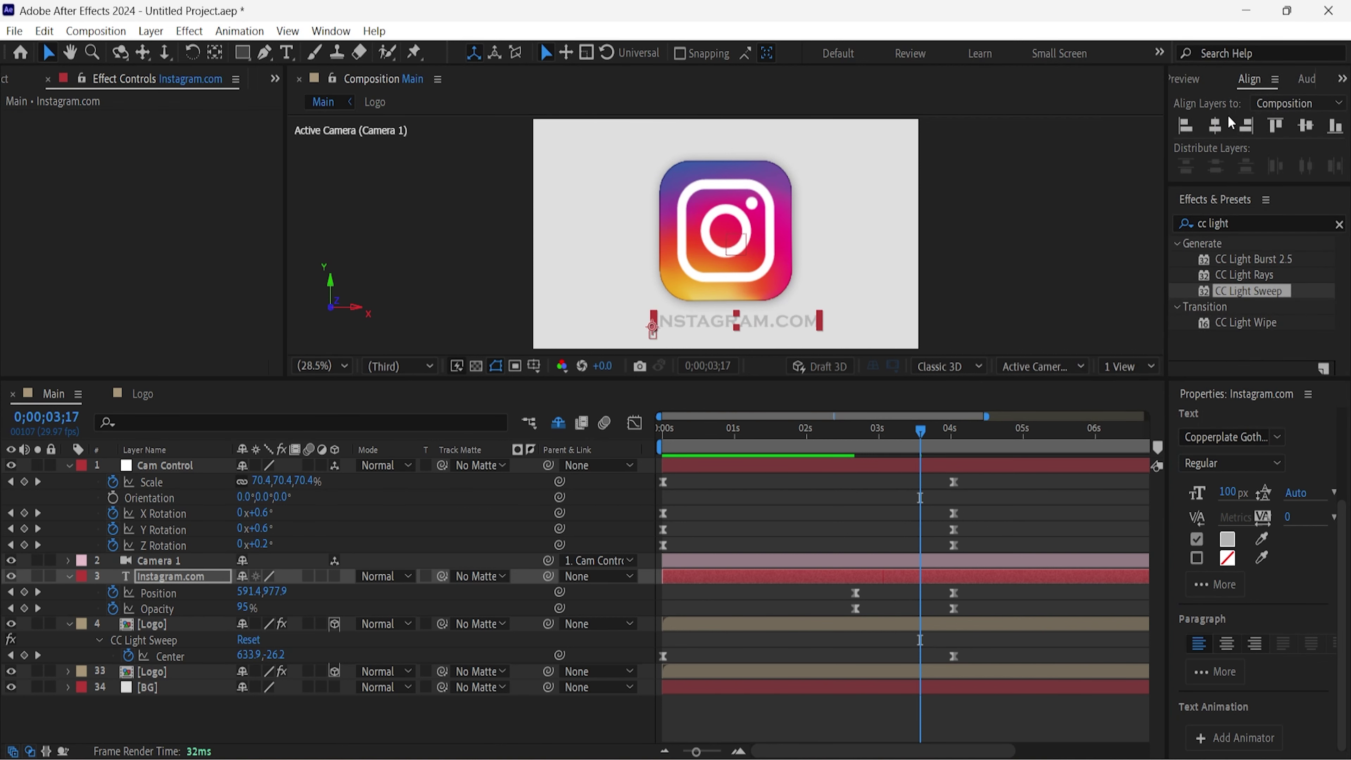
# Try Elephant, then settle on Gilroy-Black as the caption font.
pyautogui.click(1276, 438)
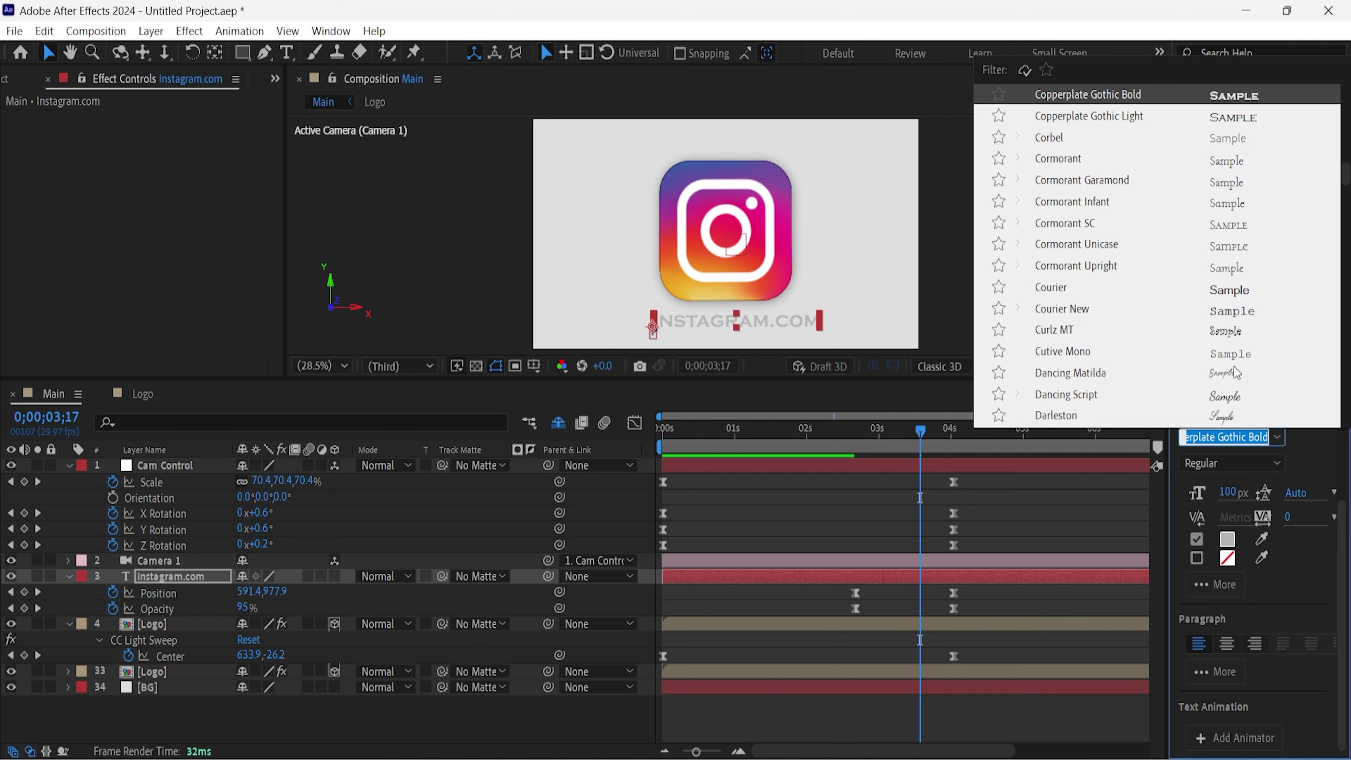
pyautogui.scroll(-2, 1235, 373)
pyautogui.scroll(-5, 1226, 364)
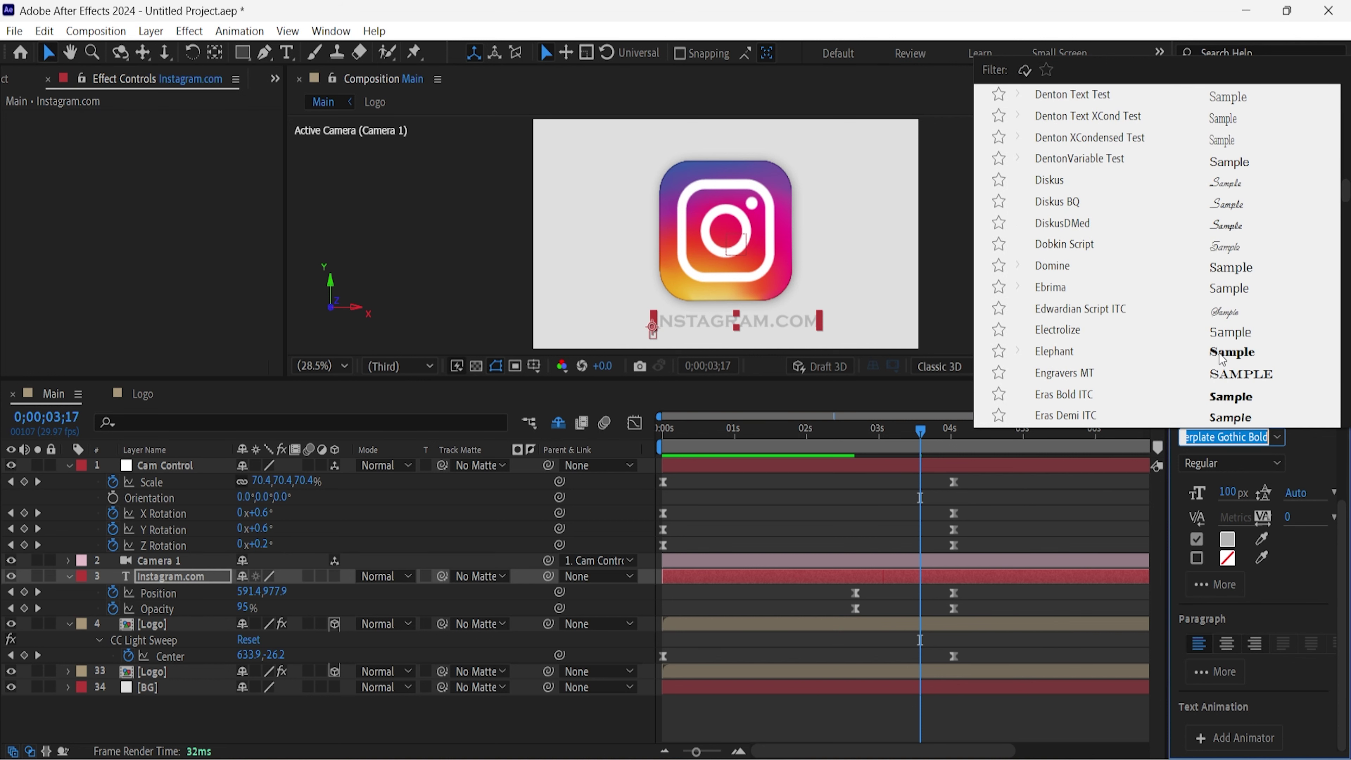
pyautogui.click(1222, 352)
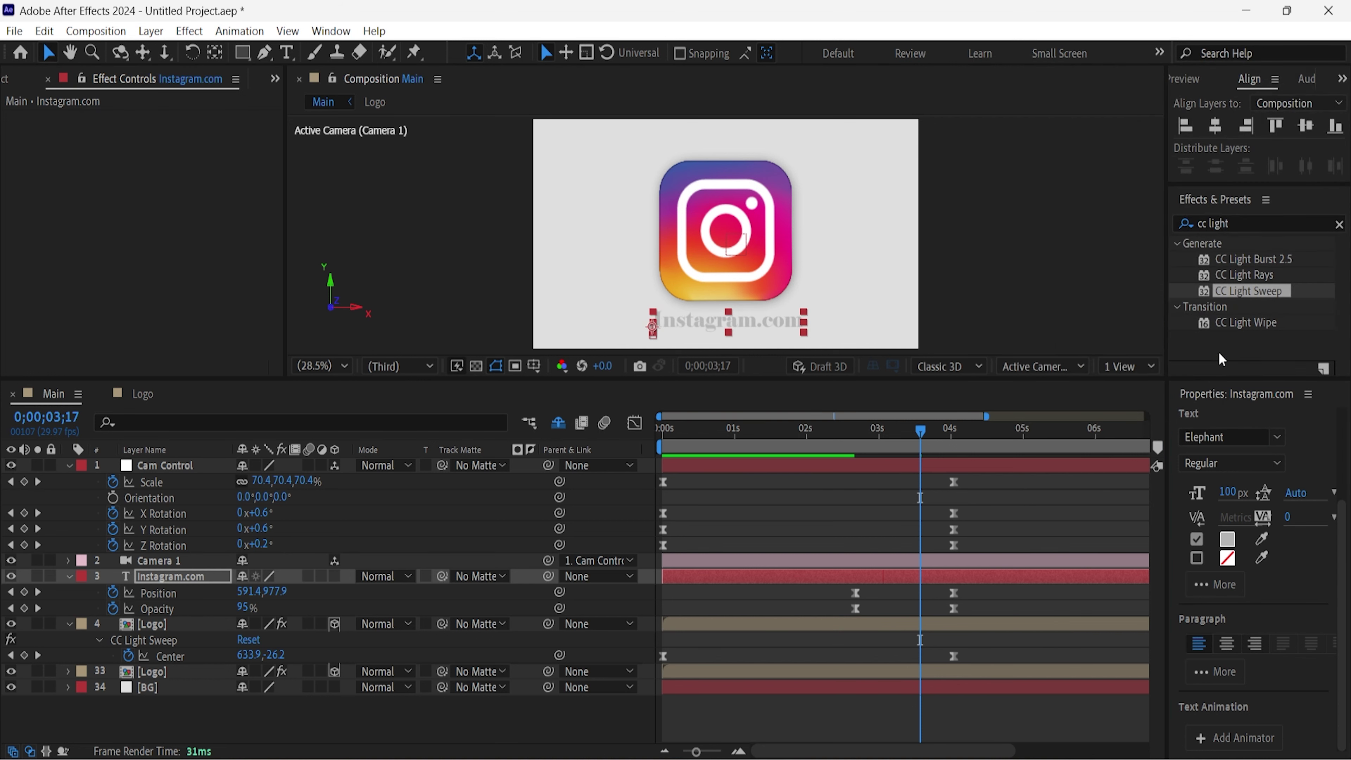
pyautogui.click(1277, 437)
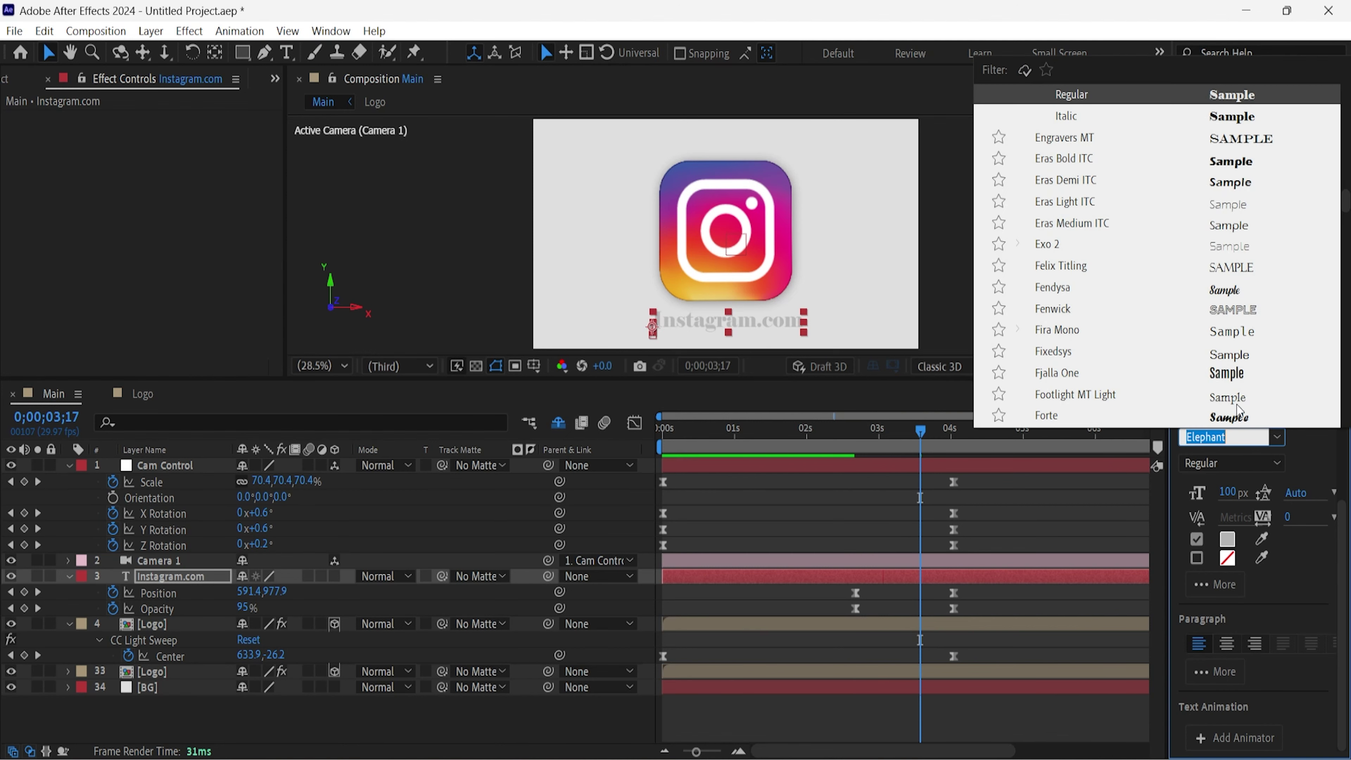
pyautogui.scroll(-2, 1239, 372)
pyautogui.scroll(-1, 1240, 372)
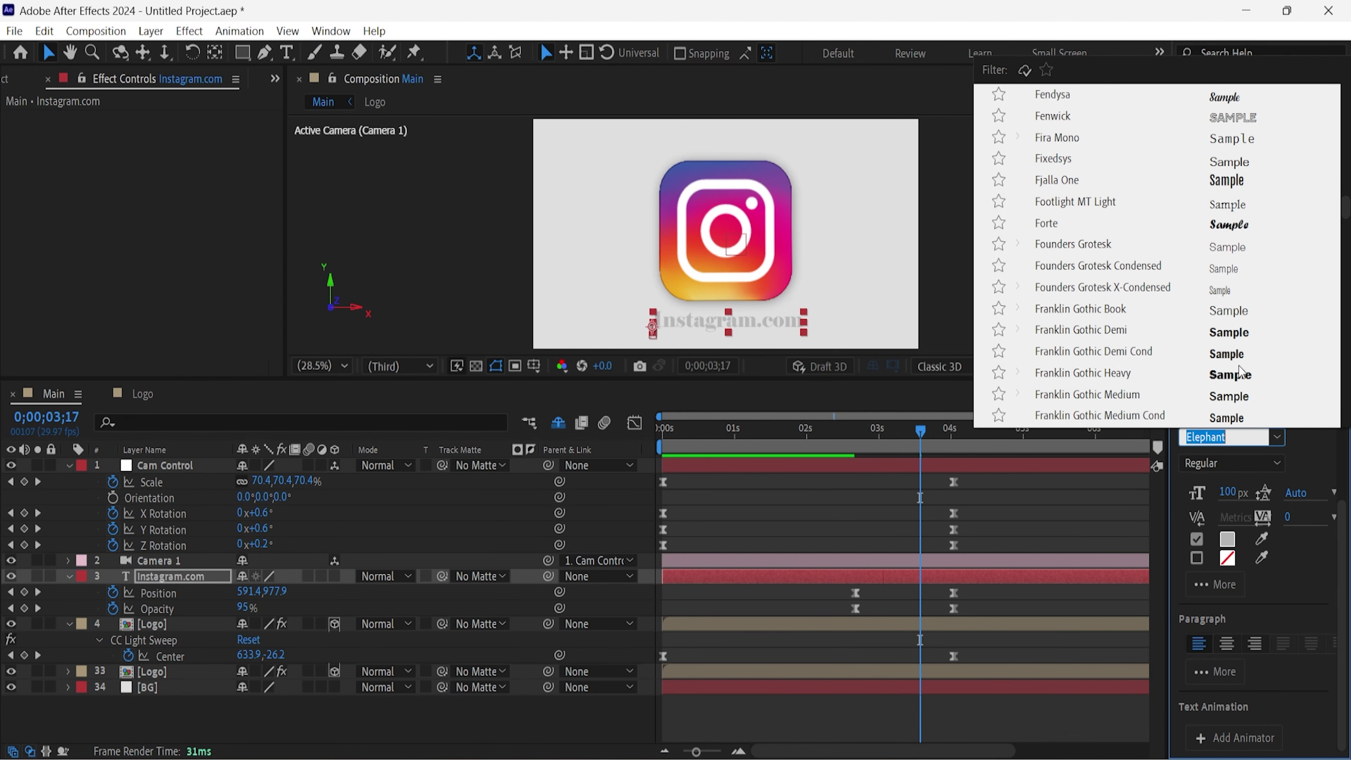
pyautogui.scroll(-2, 1239, 371)
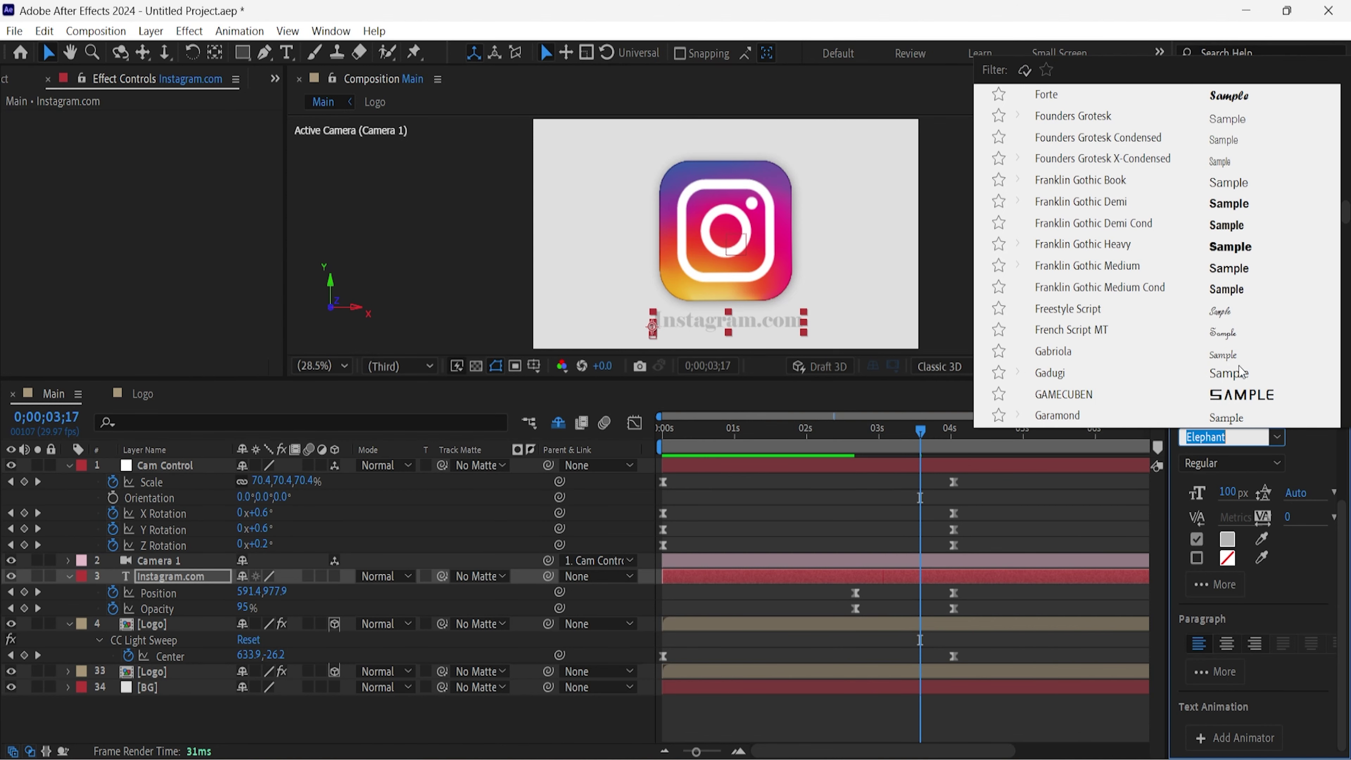
pyautogui.scroll(-1, 1240, 370)
pyautogui.scroll(-1, 1240, 373)
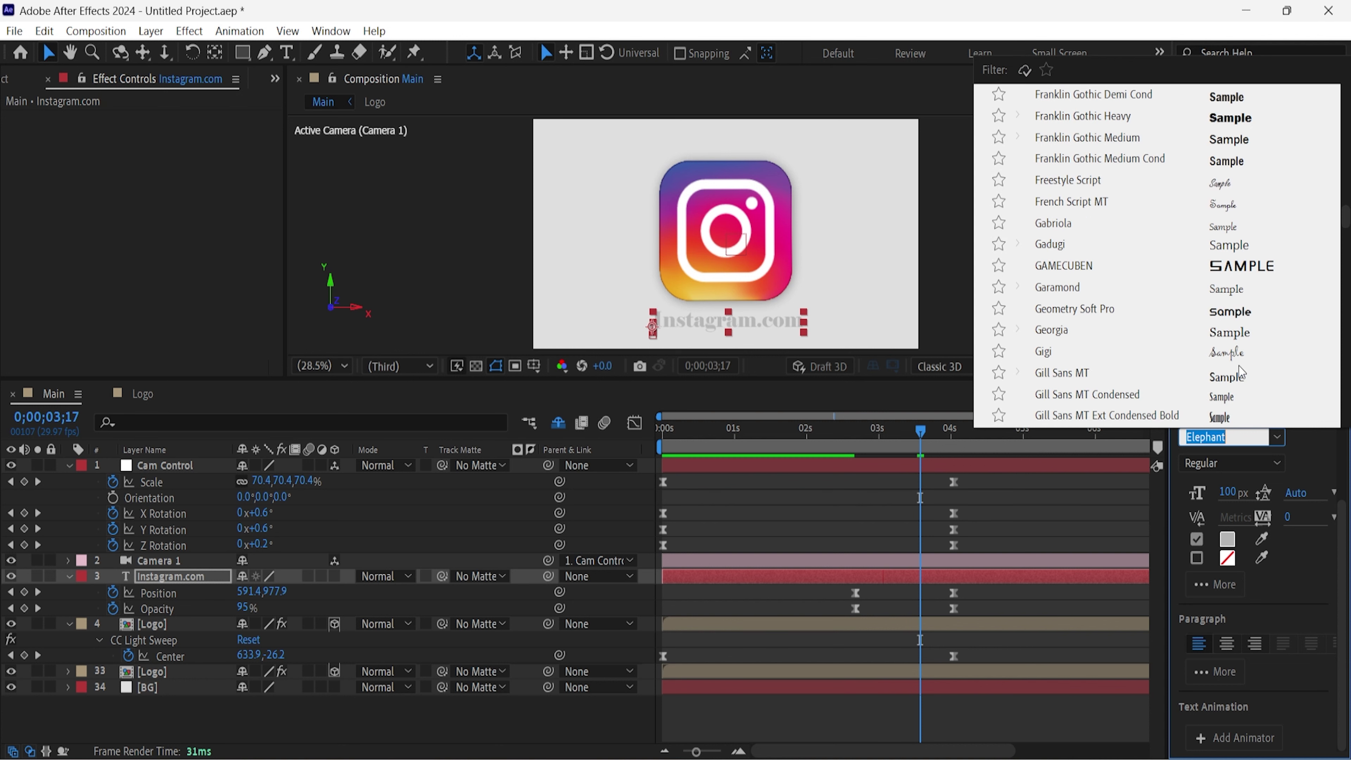
pyautogui.scroll(-2, 1239, 371)
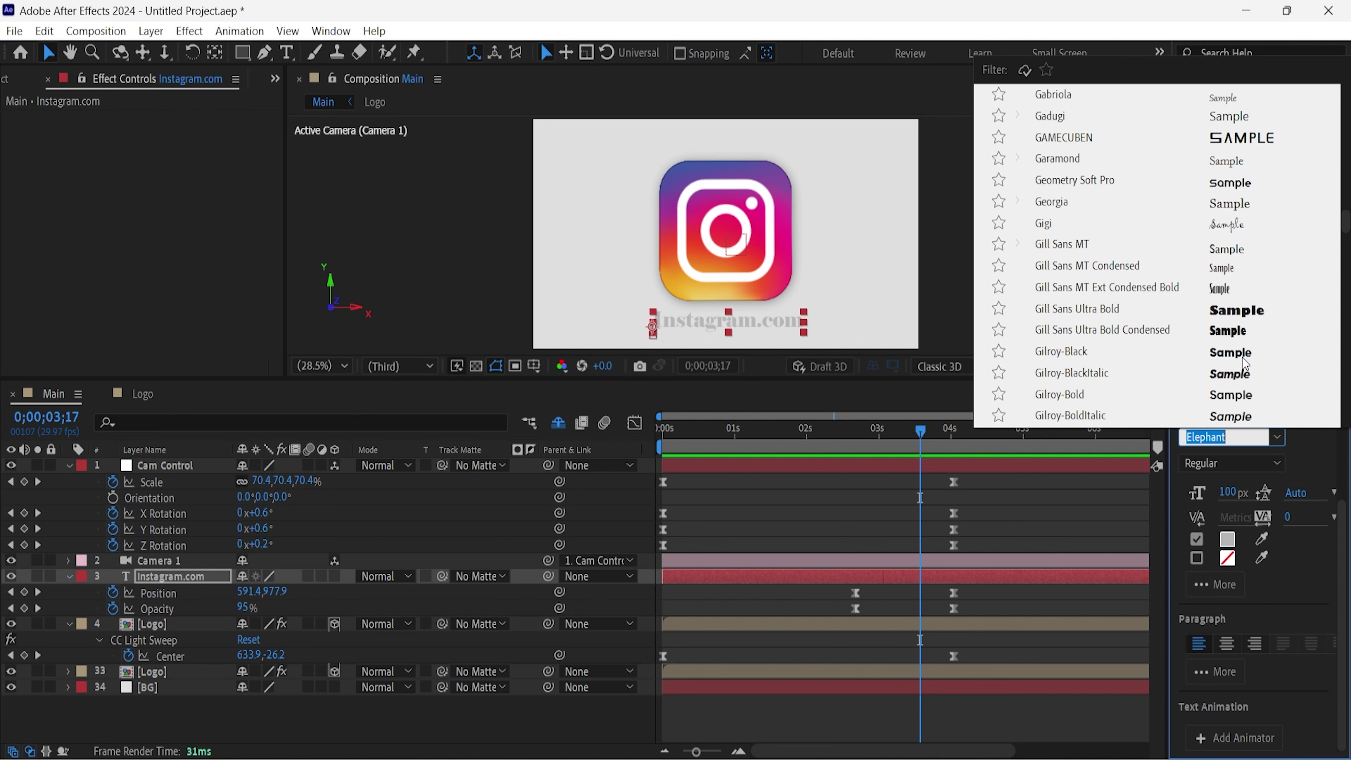
pyautogui.click(1243, 360)
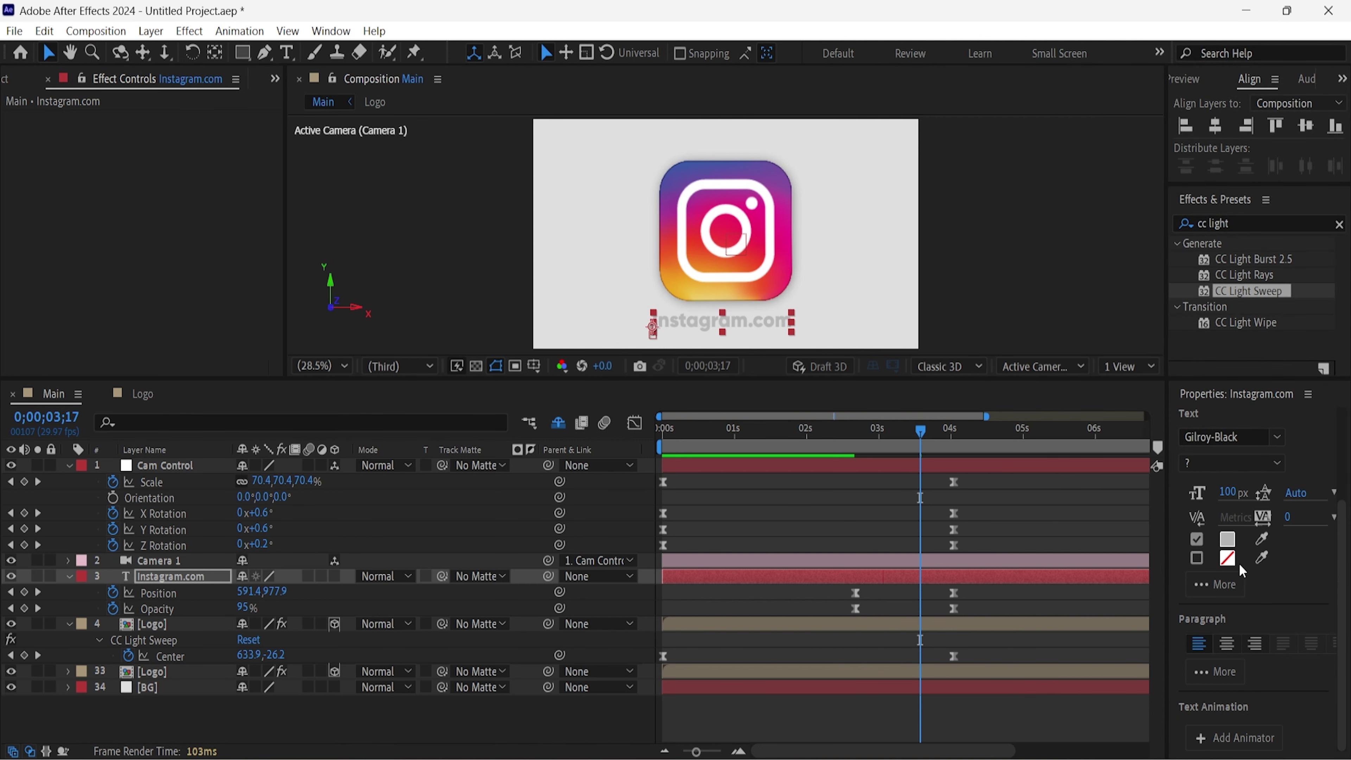
# Darken the caption fill to grey A0A0A0.
pyautogui.click(1227, 540)
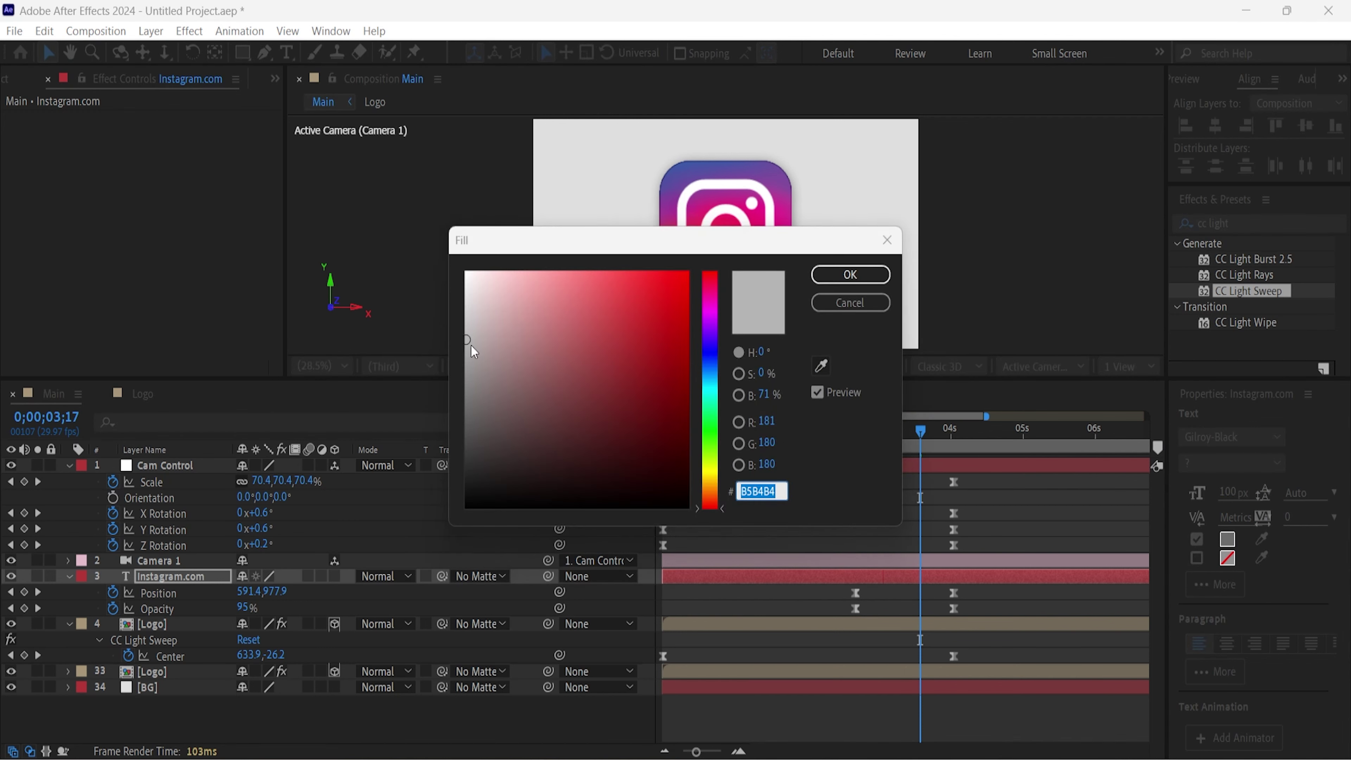
pyautogui.click(466, 359)
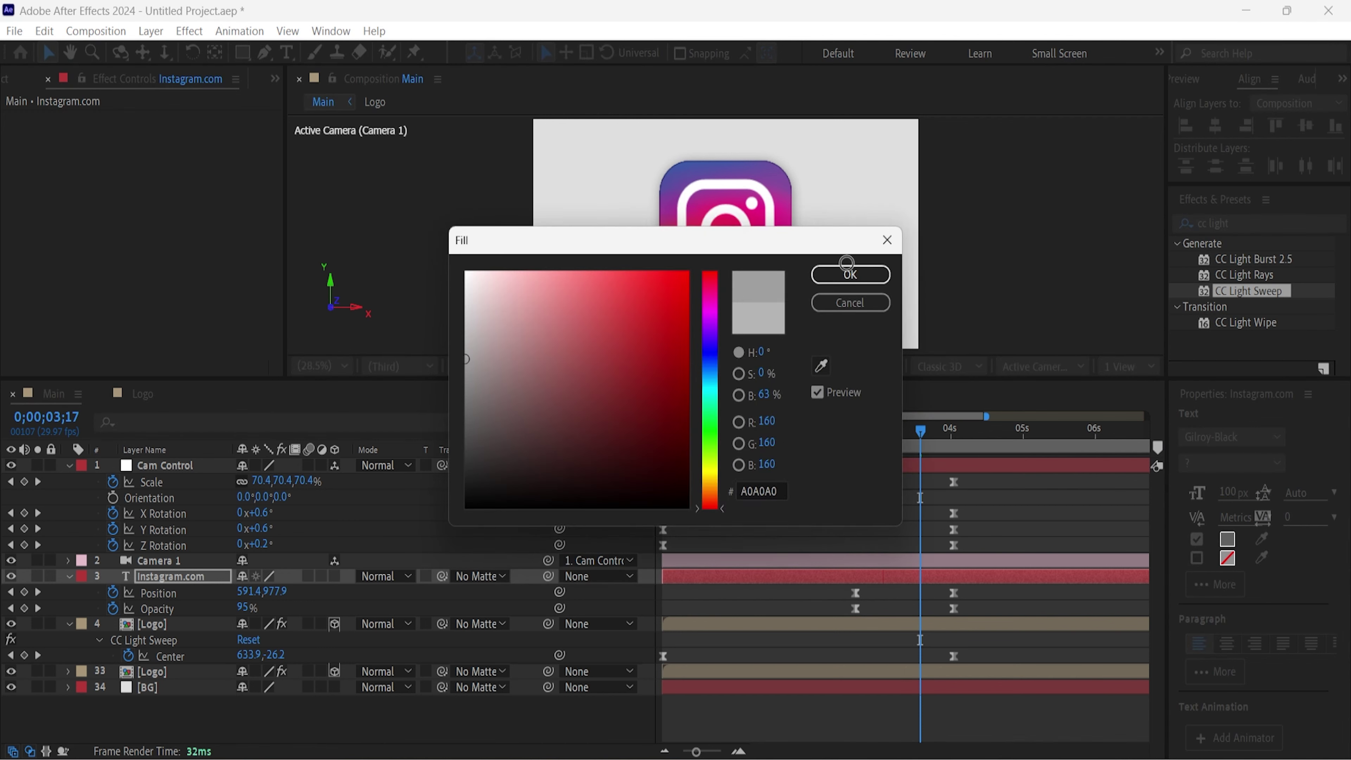
pyautogui.click(853, 277)
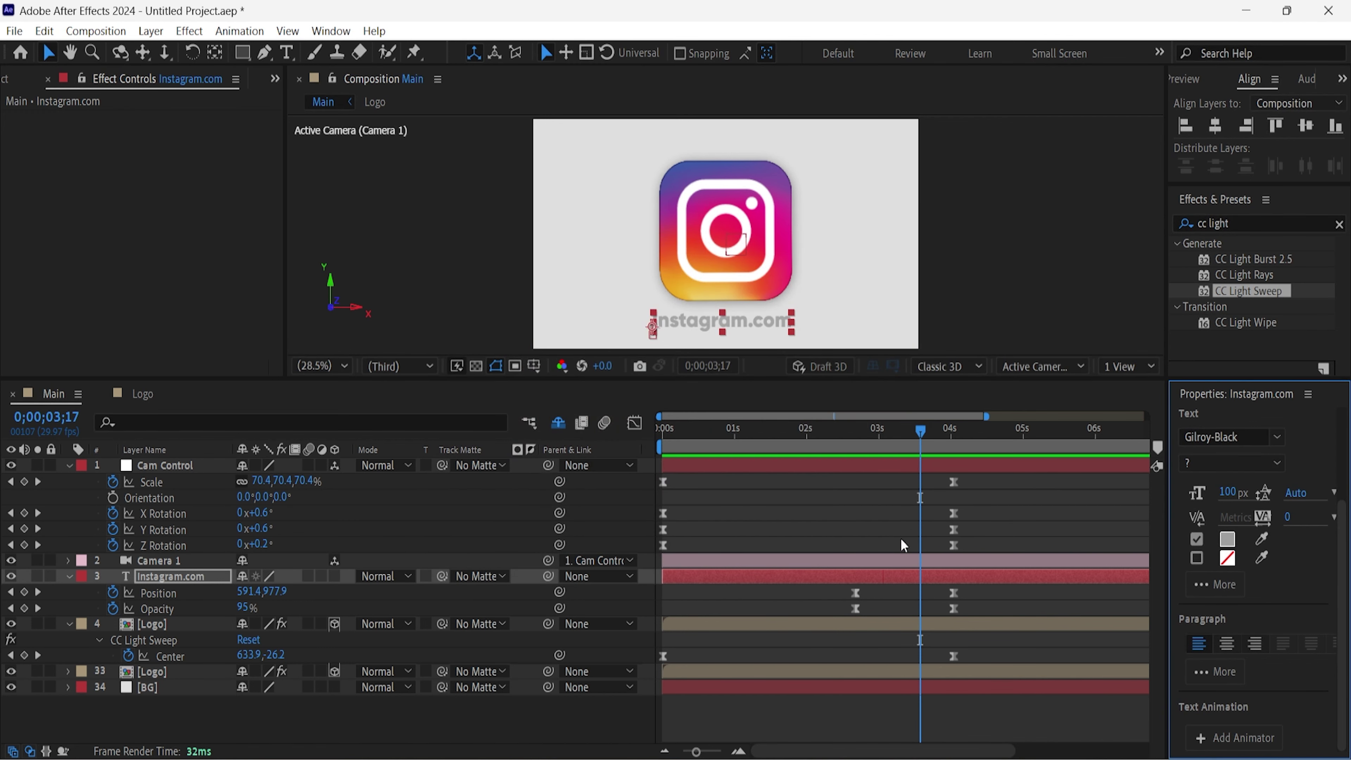
# Sample the Instagram logo's pink CF3195 with the eyedropper as the caption fill.
pyautogui.click(1227, 540)
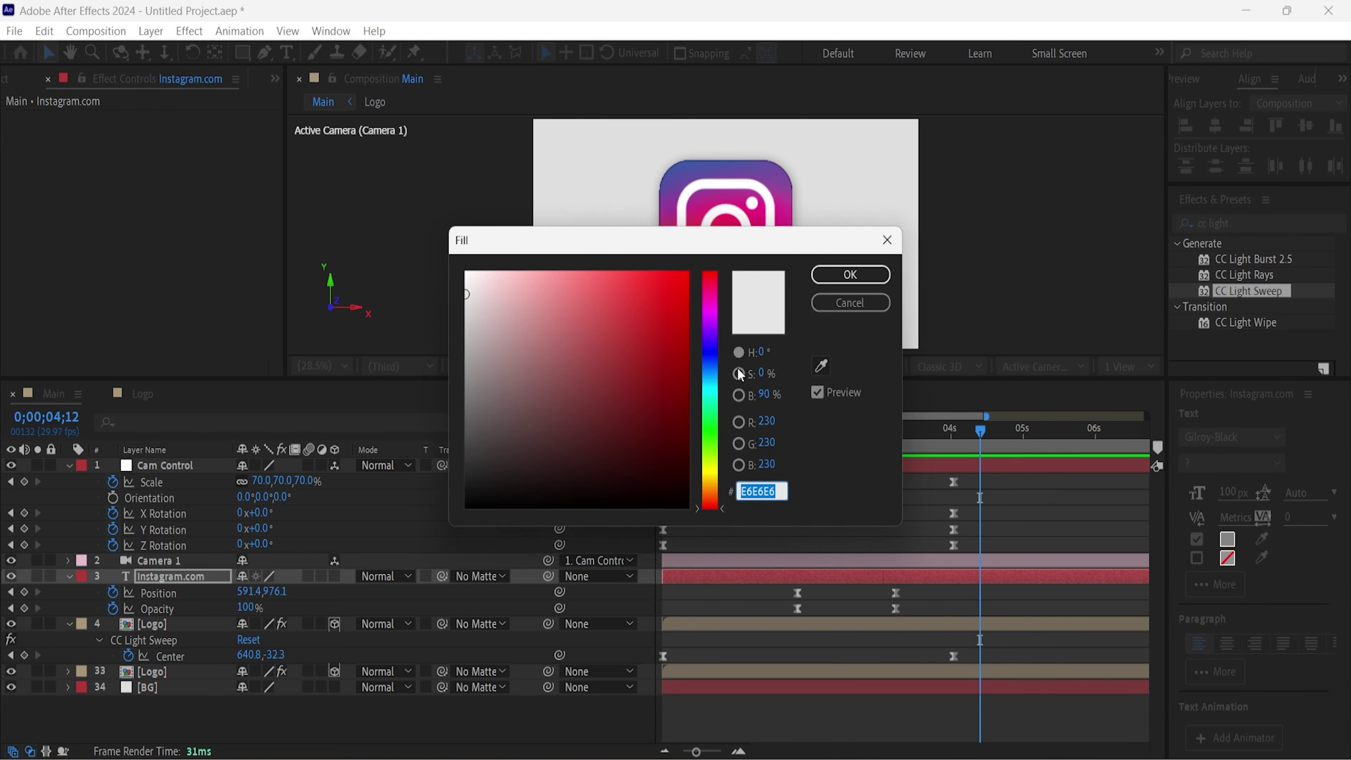
pyautogui.click(823, 367)
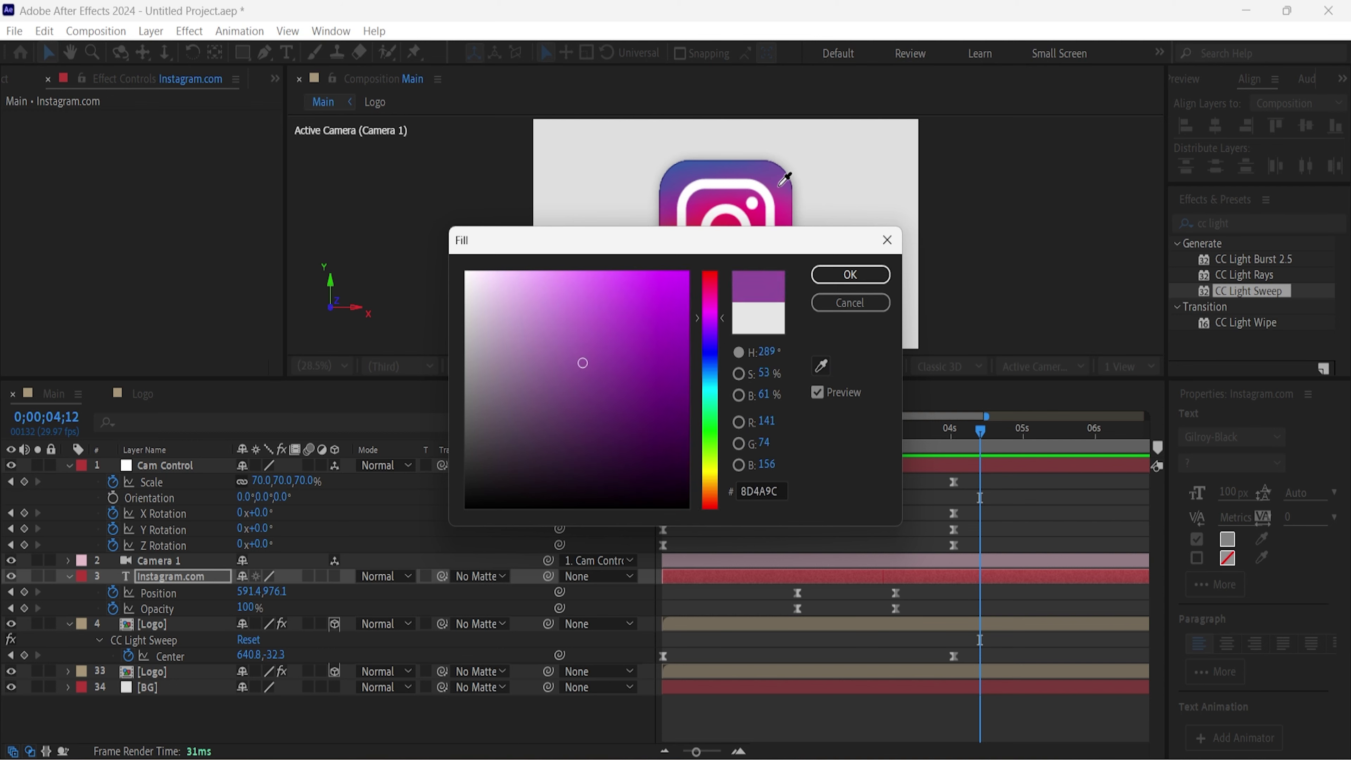
pyautogui.click(786, 212)
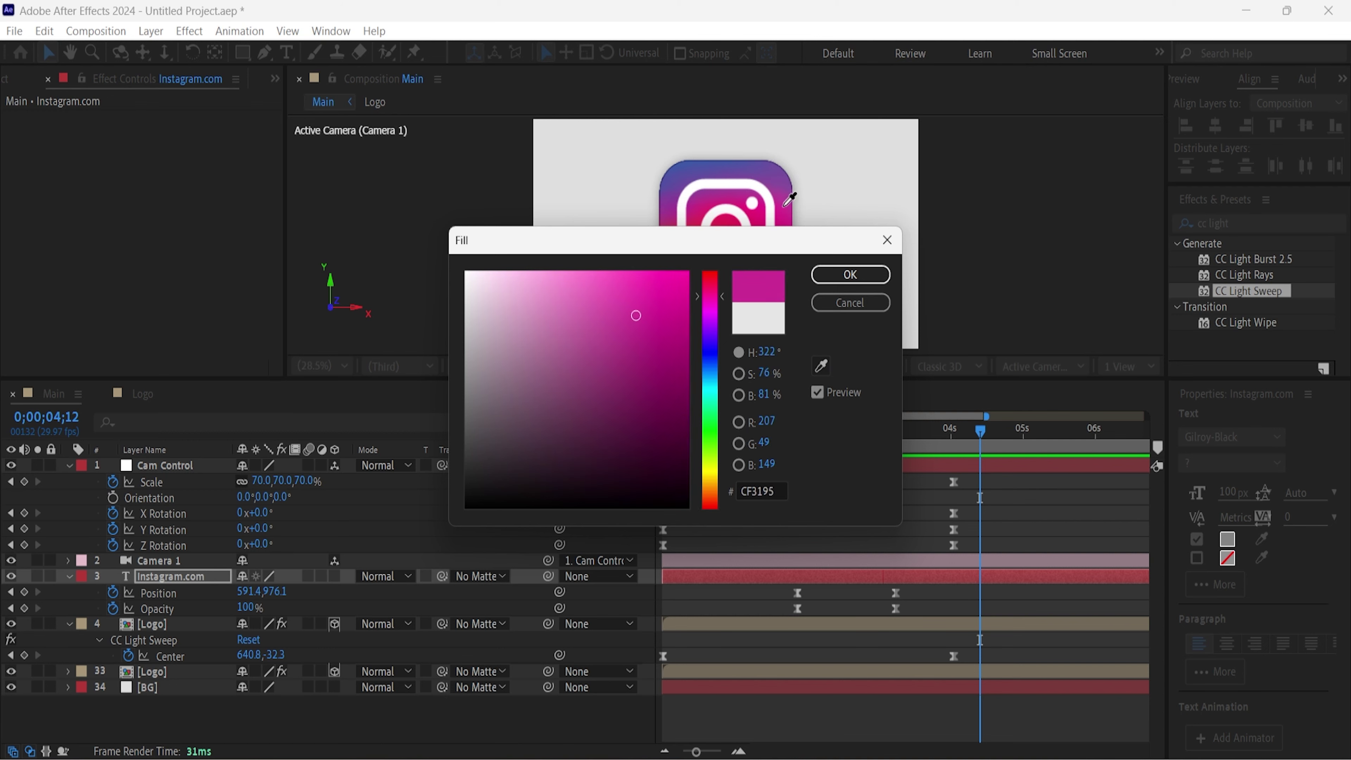
pyautogui.click(851, 275)
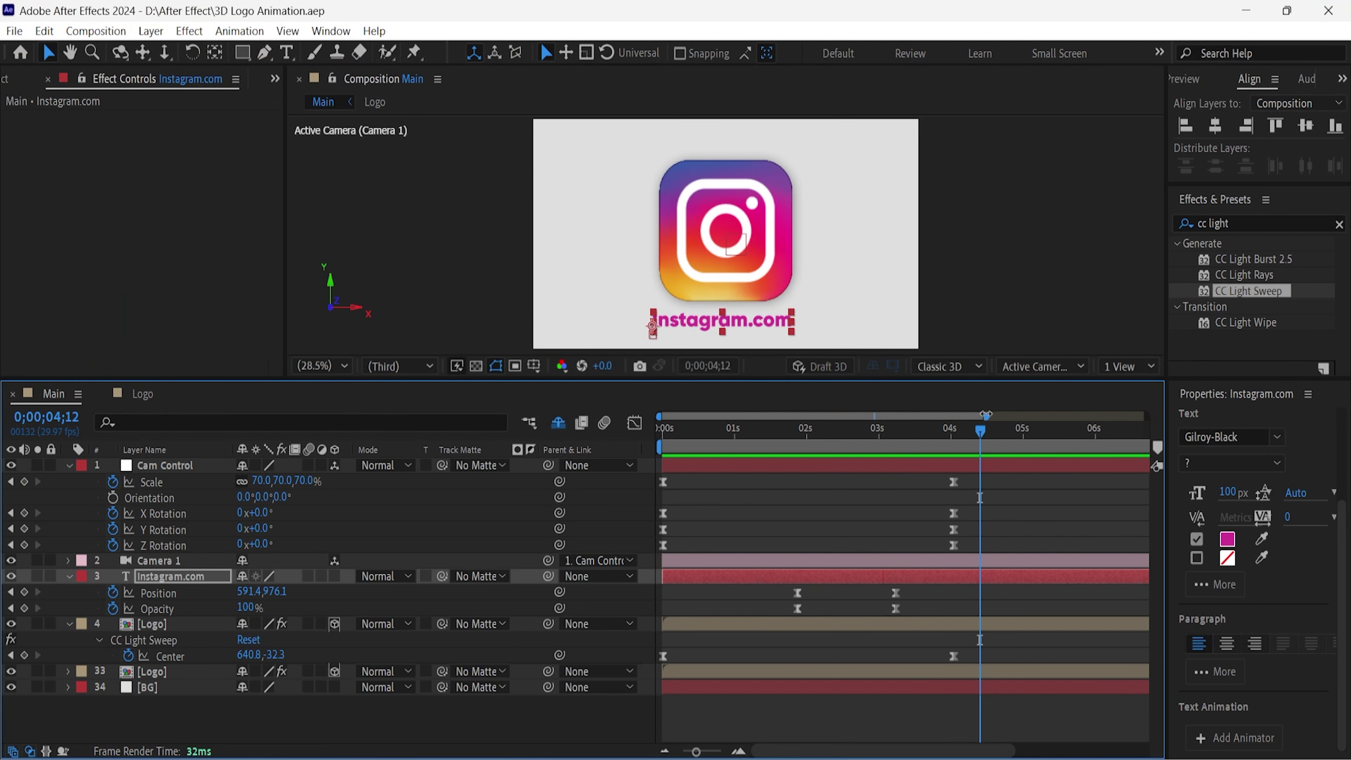
# Show the full 0–10s timeline, move the playhead to about 0;00;04;02, and play the preview.
pyautogui.moveTo(986, 414)
pyautogui.mouseDown()
pyautogui.moveTo(1174, 426)
pyautogui.moveTo(872, 456)
pyautogui.mouseUp()
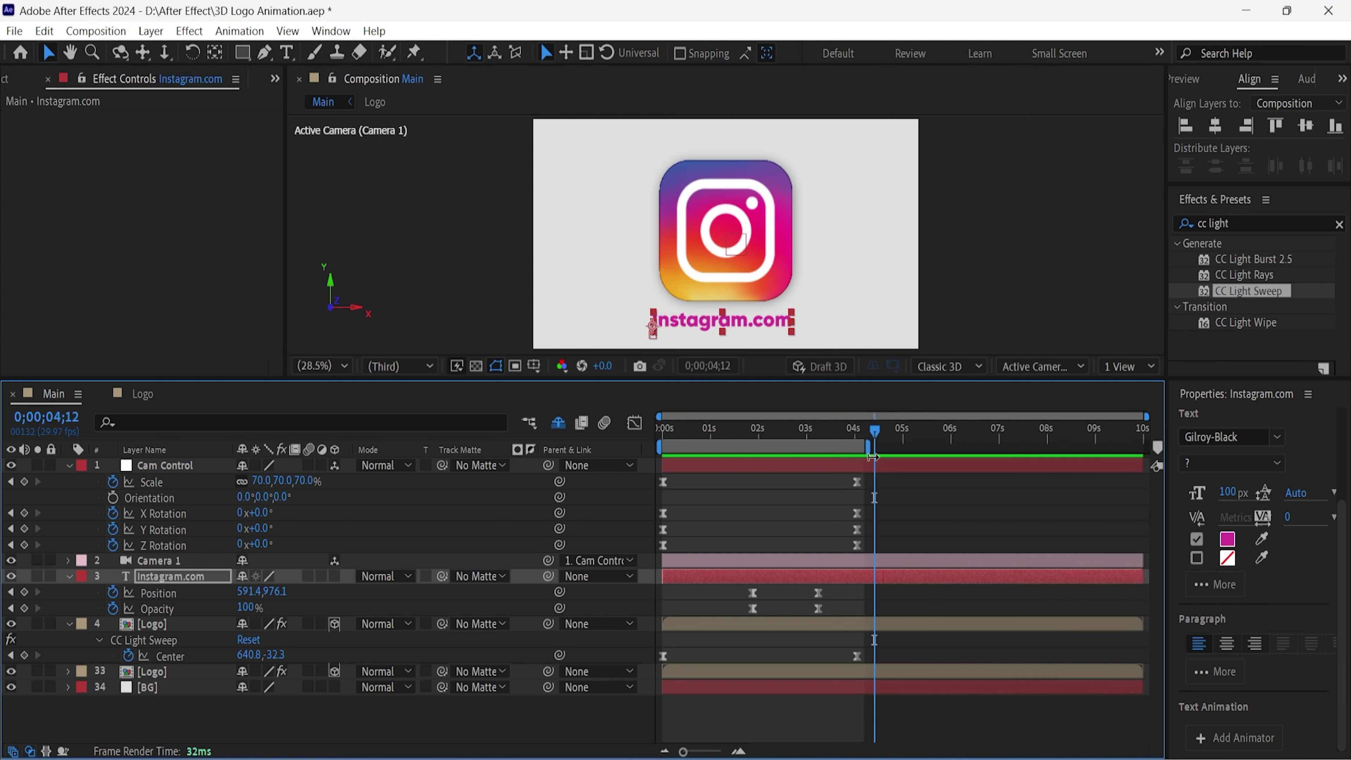
pyautogui.moveTo(874, 429); pyautogui.dragTo(611, 438)
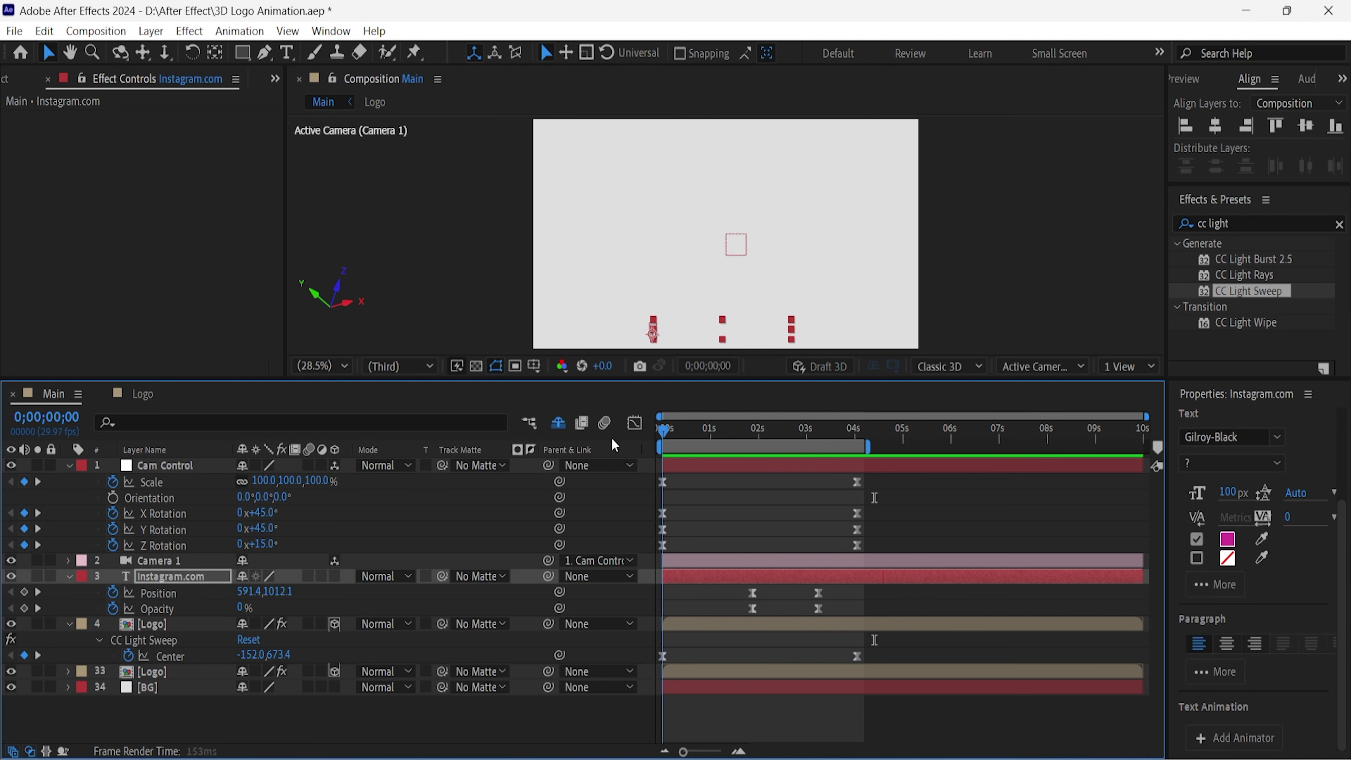
pyautogui.press('space')
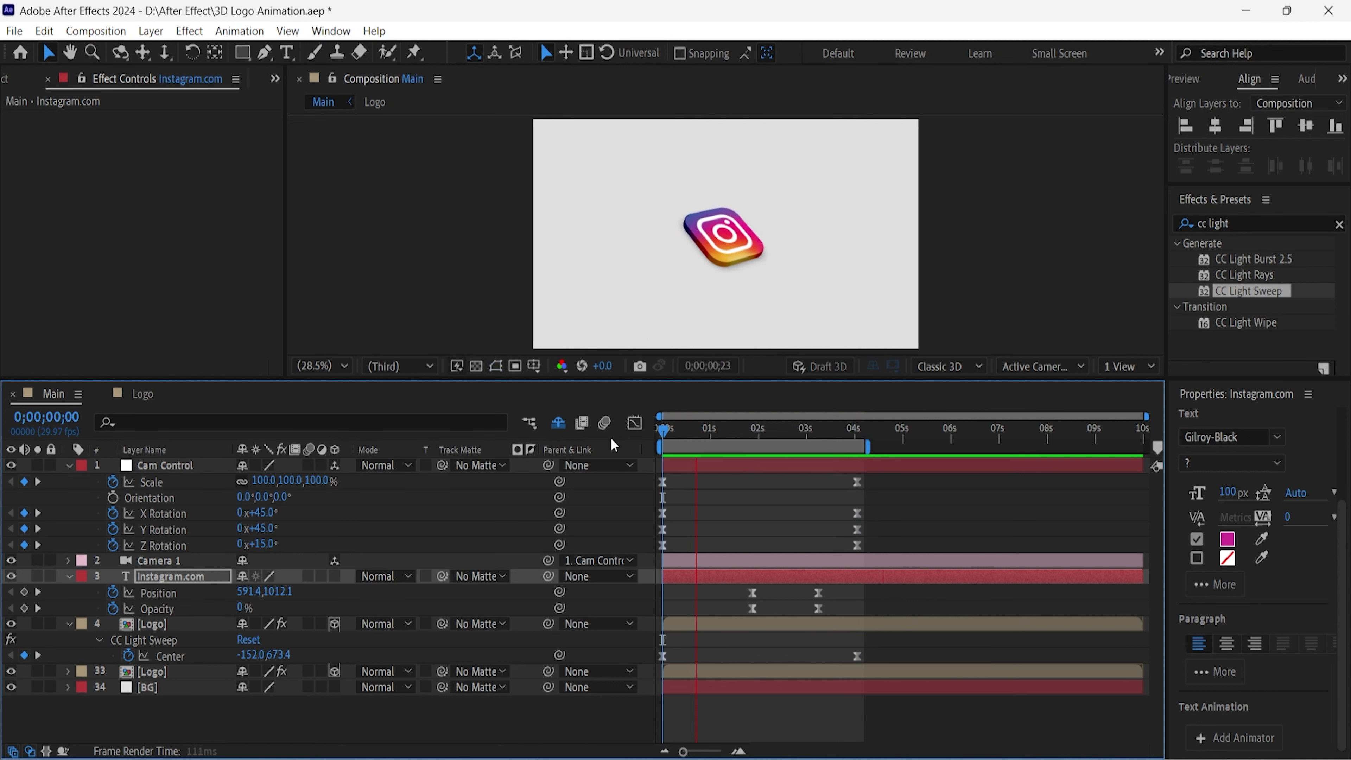